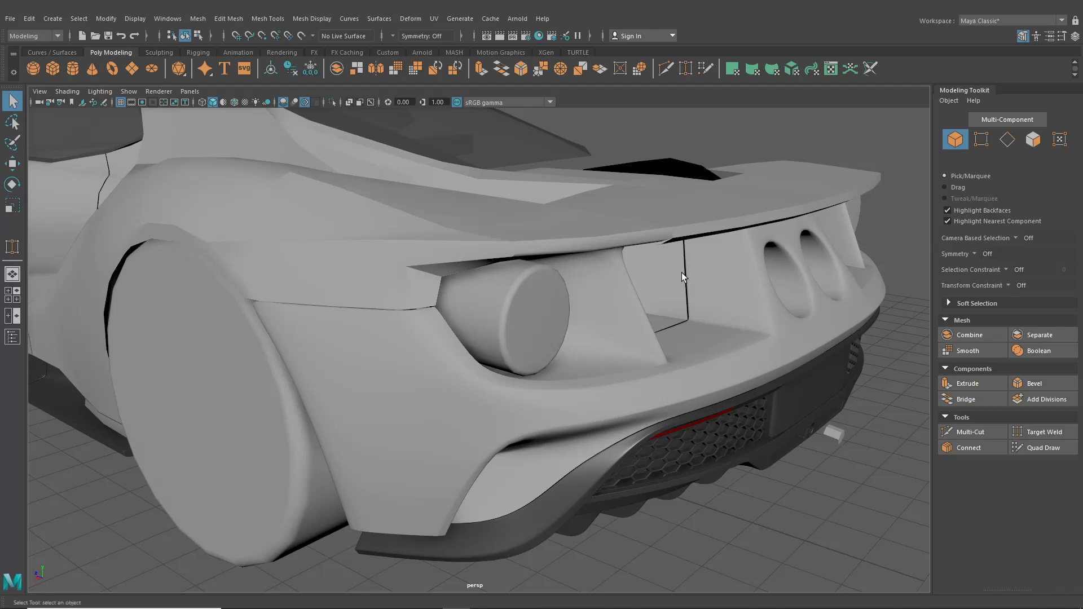
- Examine the car's rear end around the tail lights, the round openings and the rear fender
alt+drag(699, 300, 665, 296)
scroll(609, 298, down, 4)
scroll(581, 317, up, 5)
alt+drag(590, 318, 446, 277)
scroll(549, 370, up, 4)
scroll(530, 360, down, 3)
alt+middle_drag(446, 276, 460, 320)
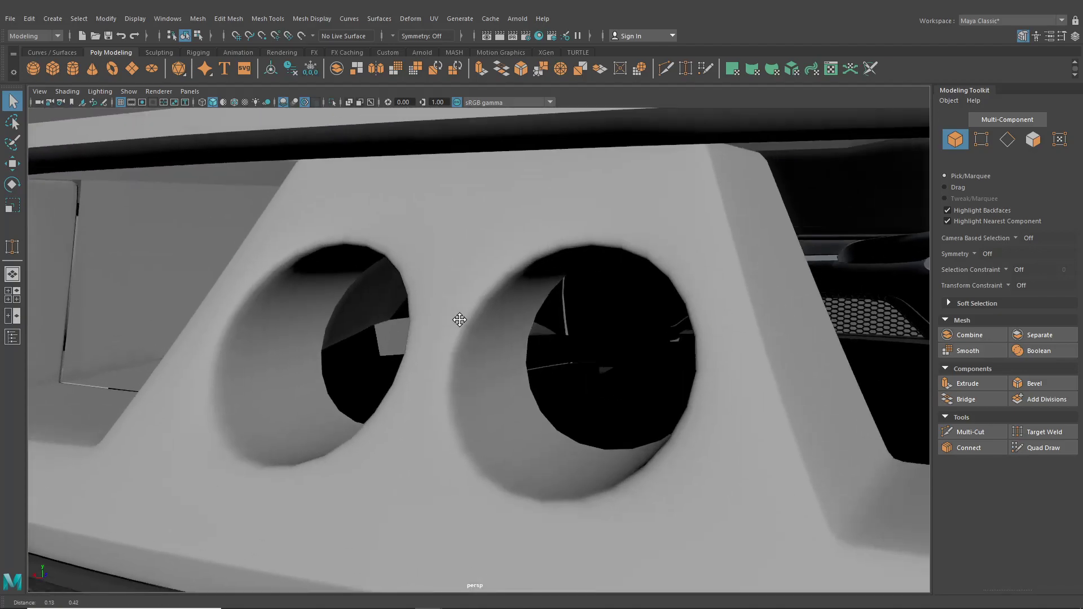
alt+right_drag(460, 320, 454, 316)
scroll(446, 192, down, 5)
alt+drag(438, 215, 546, 262)
scroll(546, 263, up, 6)
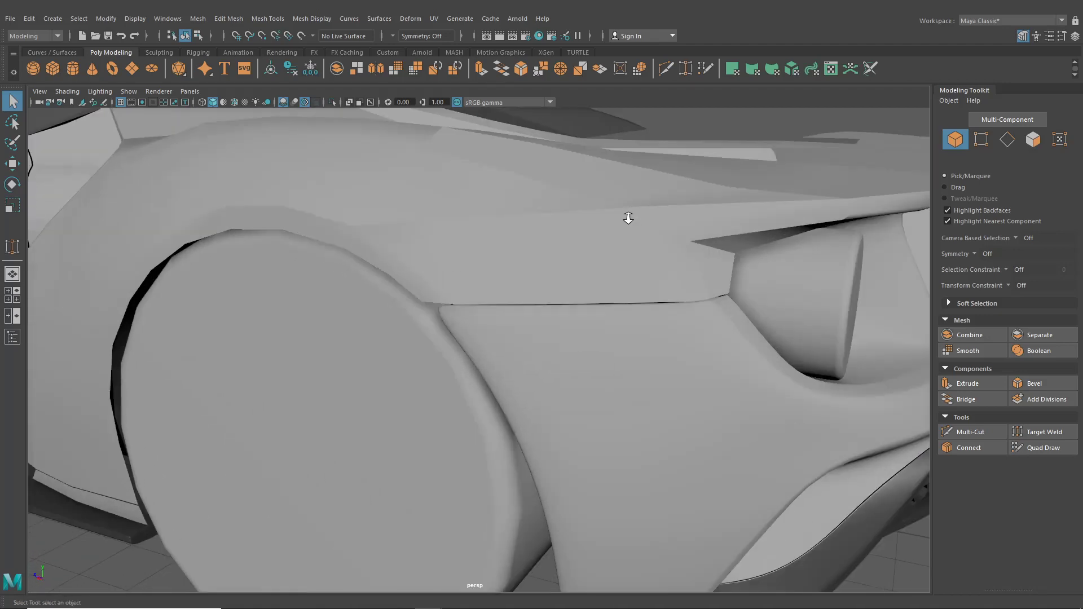
- Select the rear bumper mesh and switch off its smooth preview
click(458, 322)
scroll(510, 345, down, 4)
key(1)
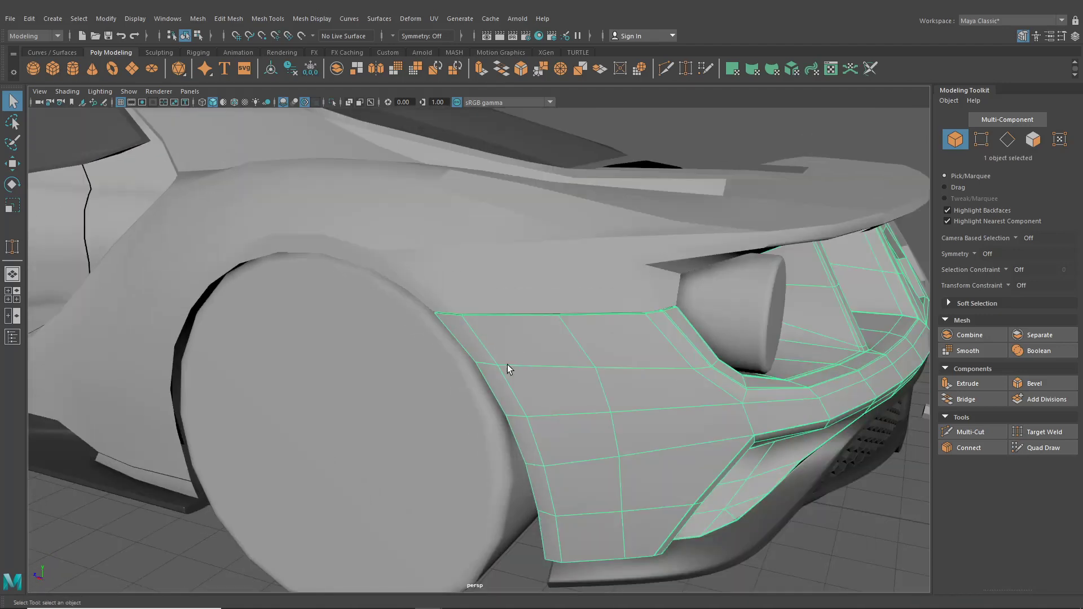
- Examine how the upper edges of the rear bumper meet the spoiler, from behind, beside and above
alt+drag(578, 399, 619, 295)
scroll(619, 294, up, 5)
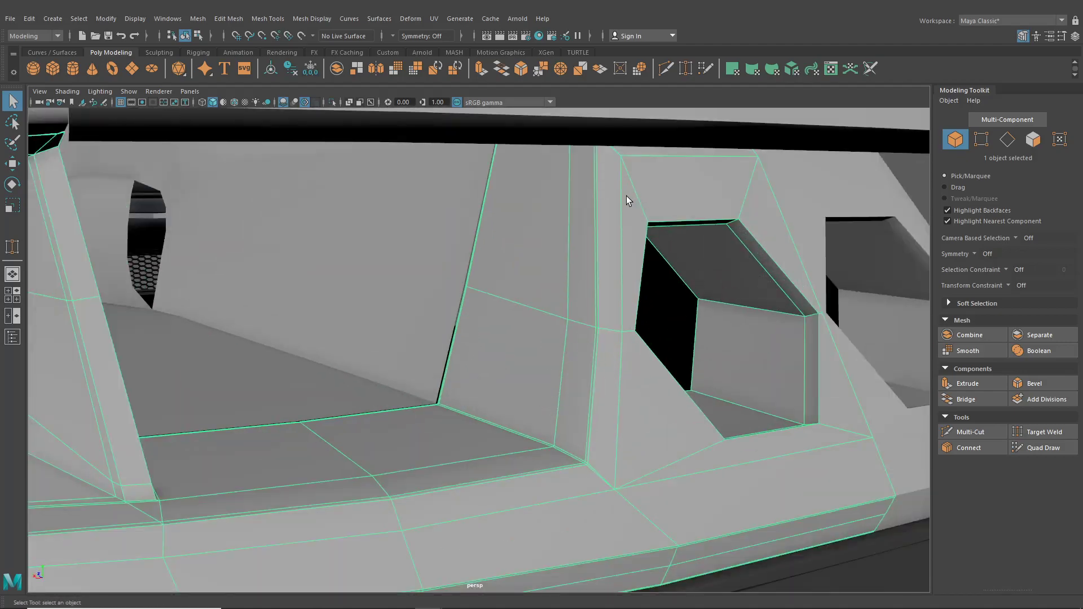
alt+drag(626, 195, 625, 127)
alt+drag(501, 126, 818, 296)
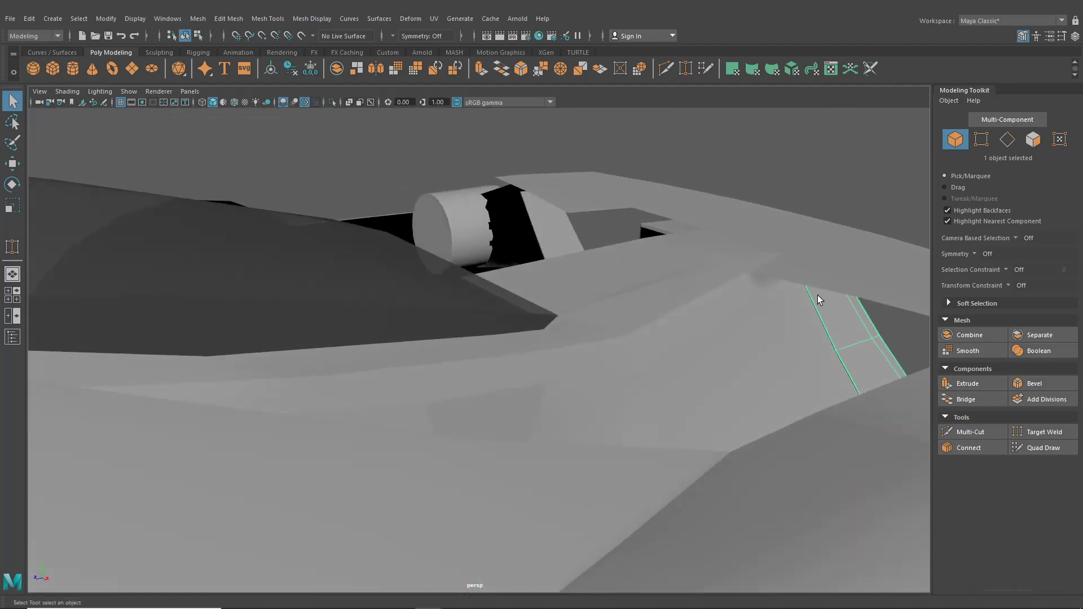
alt+drag(496, 390, 316, 390)
alt+middle_drag(317, 389, 524, 453)
scroll(525, 452, down, 3)
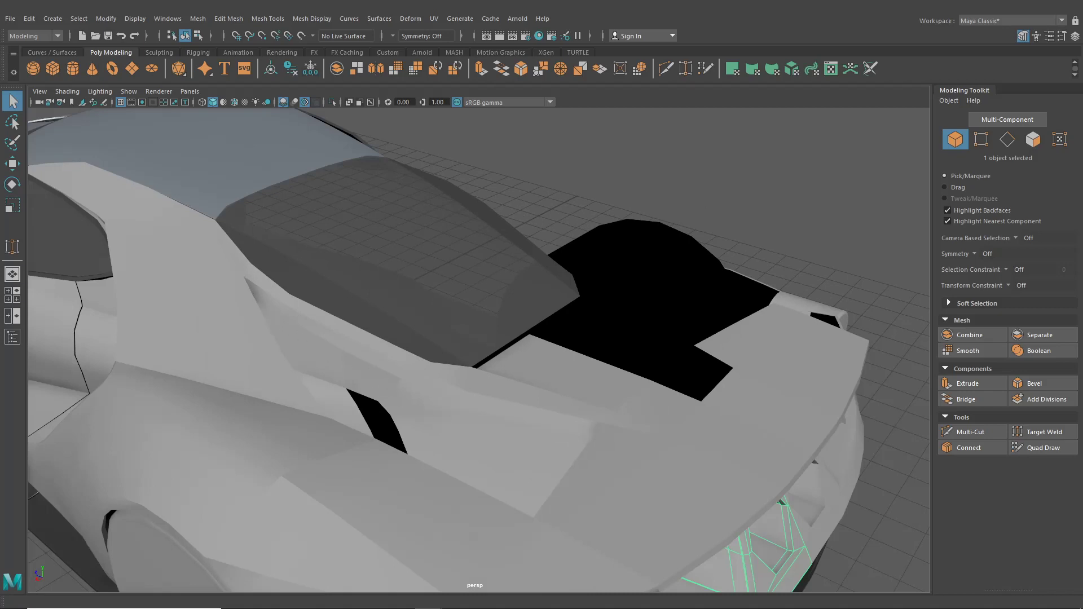
alt+drag(613, 301, 581, 346)
scroll(581, 345, up, 4)
click(559, 269)
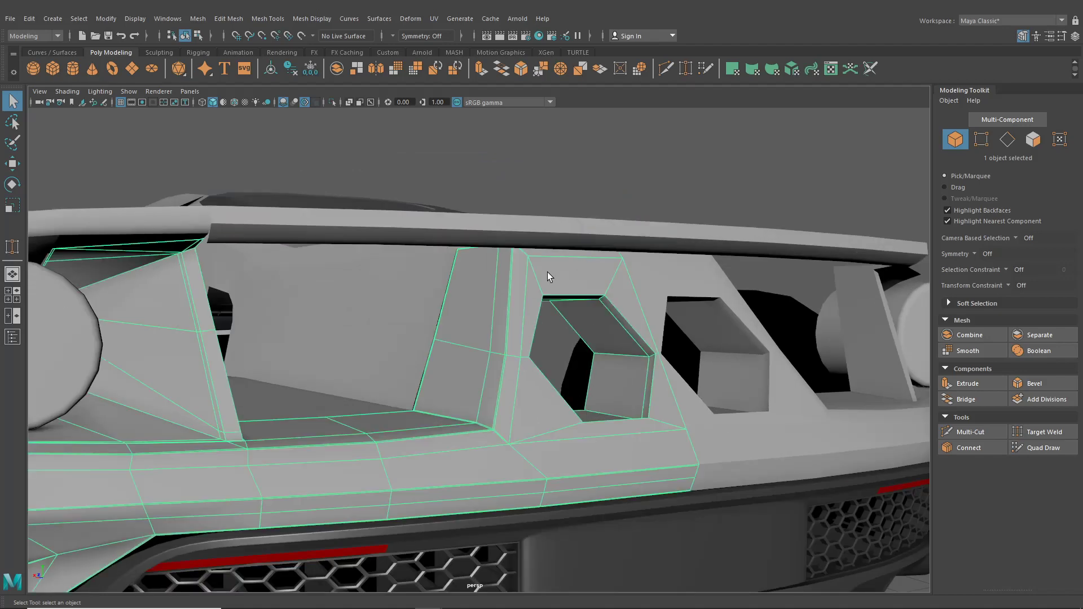
- Isolate the selected rear bumper mesh for editing its upper edge above the hexagonal opening
click(332, 102)
scroll(548, 369, up, 4)
alt+drag(451, 226, 441, 389)
scroll(492, 356, up, 1)
alt+middle_drag(441, 389, 575, 307)
alt+drag(576, 307, 507, 300)
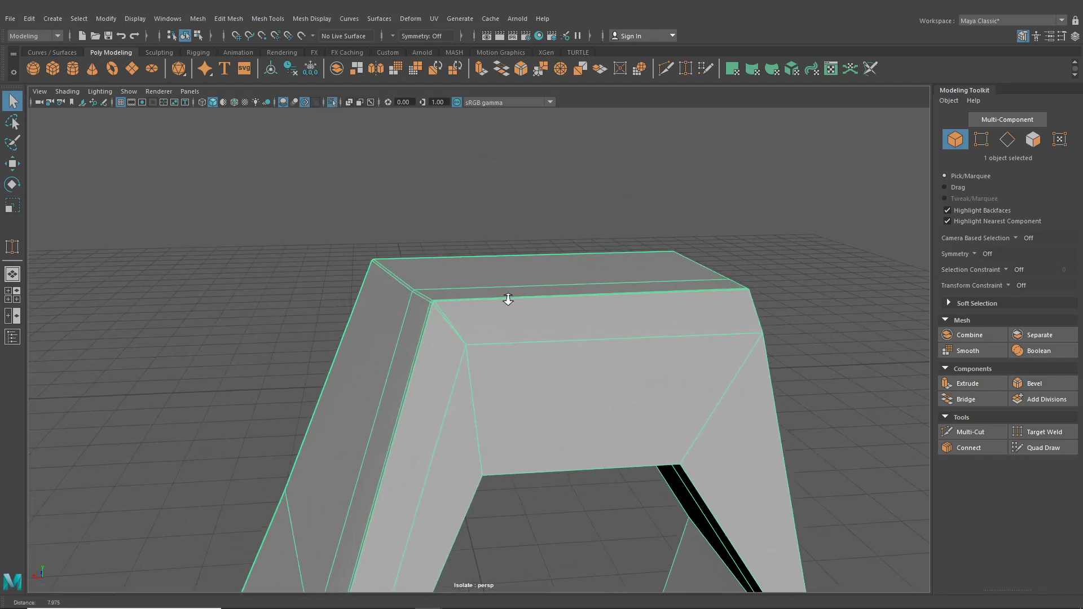
scroll(465, 268, up, 4)
- Extrude the narrow sloped face at the top rear of the bumper's raised section outward into an overhanging lip
mouse_move(462, 260)
right_down()
mouse_move(467, 280)
mouse_move(465, 244)
mouse_move(452, 270)
right_up()
click(397, 255)
click(451, 270)
alt+drag(451, 270, 397, 331)
key(ctrl+e)
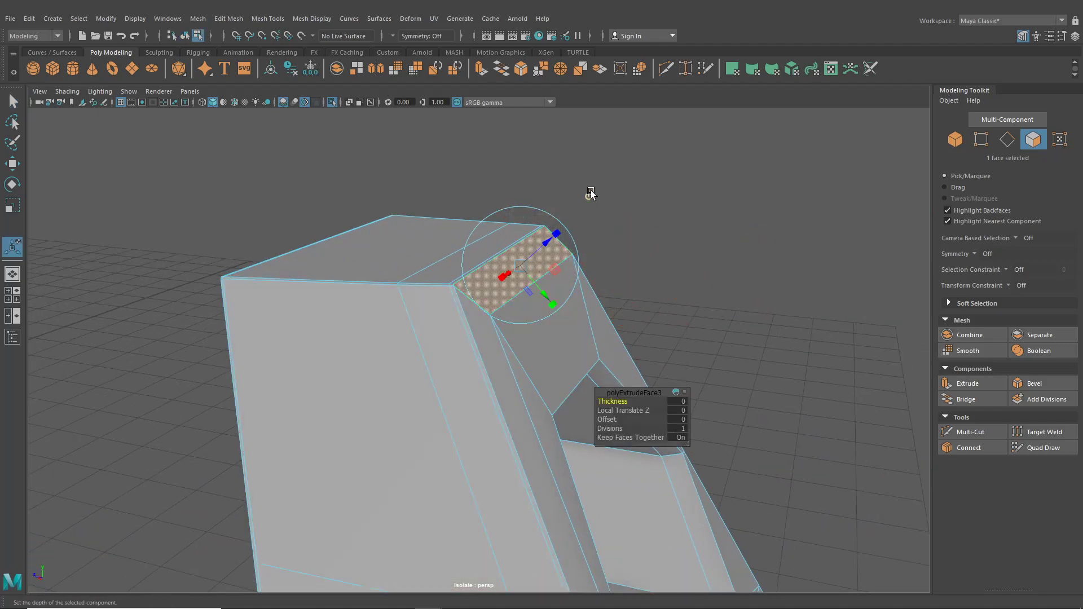
mouse_move(590, 193)
alt+mouse_down()
mouse_move(570, 235)
mouse_move(585, 198)
alt+mouse_up()
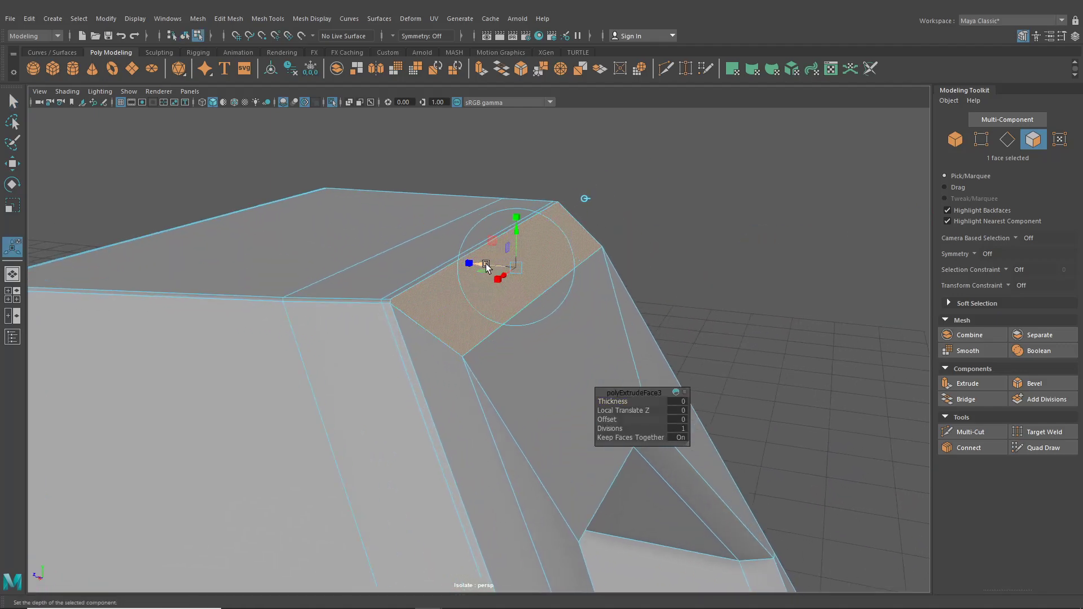
drag(486, 267, 552, 322)
drag(545, 279, 587, 282)
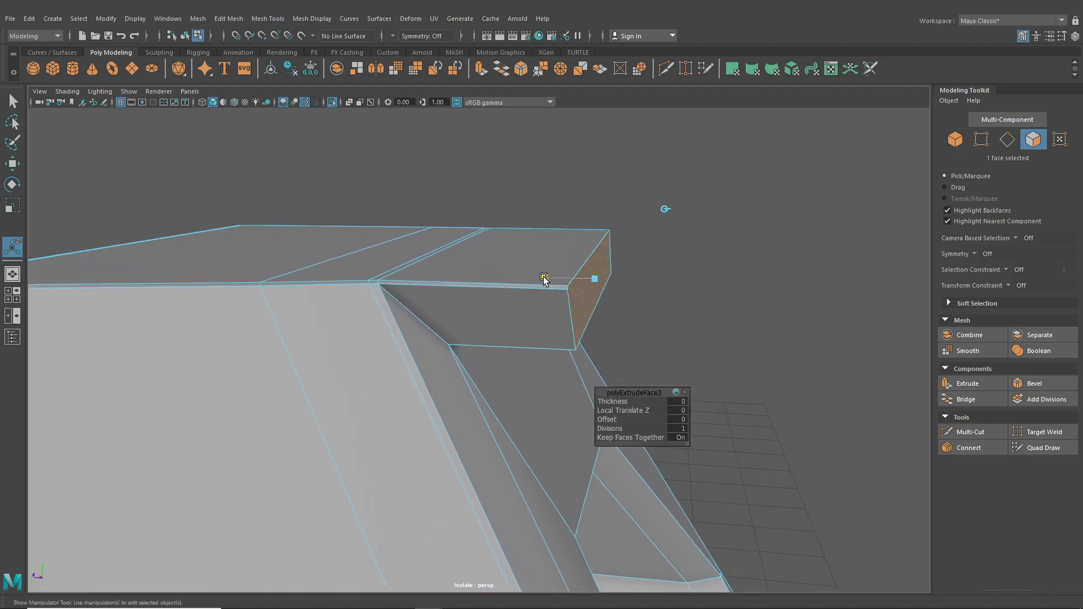
- Move the vertices at the lip's outer corner inward along X to about 1.04
alt+drag(592, 288, 461, 290)
right_drag(339, 280, 265, 278)
alt+drag(371, 295, 574, 365)
alt+drag(485, 395, 515, 350)
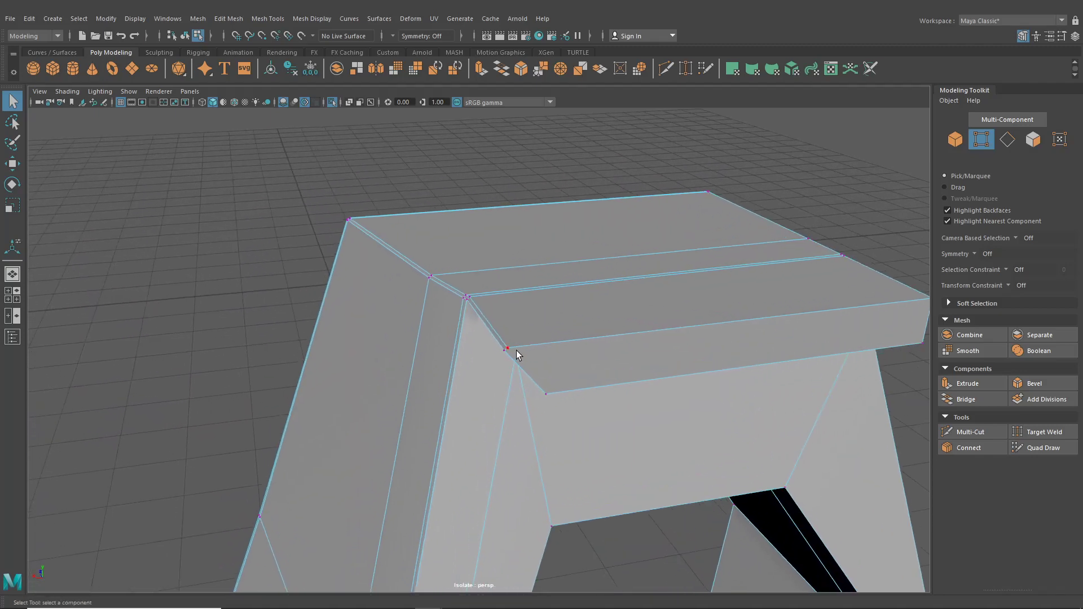
click(506, 349)
shift+click(547, 394)
alt+drag(551, 398, 453, 397)
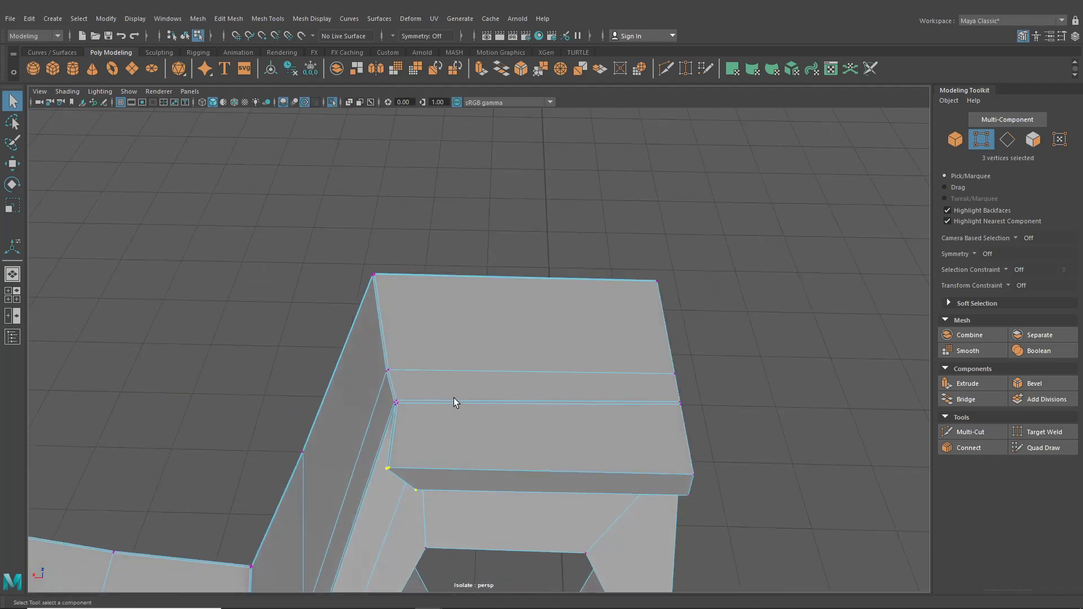
click(13, 164)
alt+drag(351, 295, 375, 361)
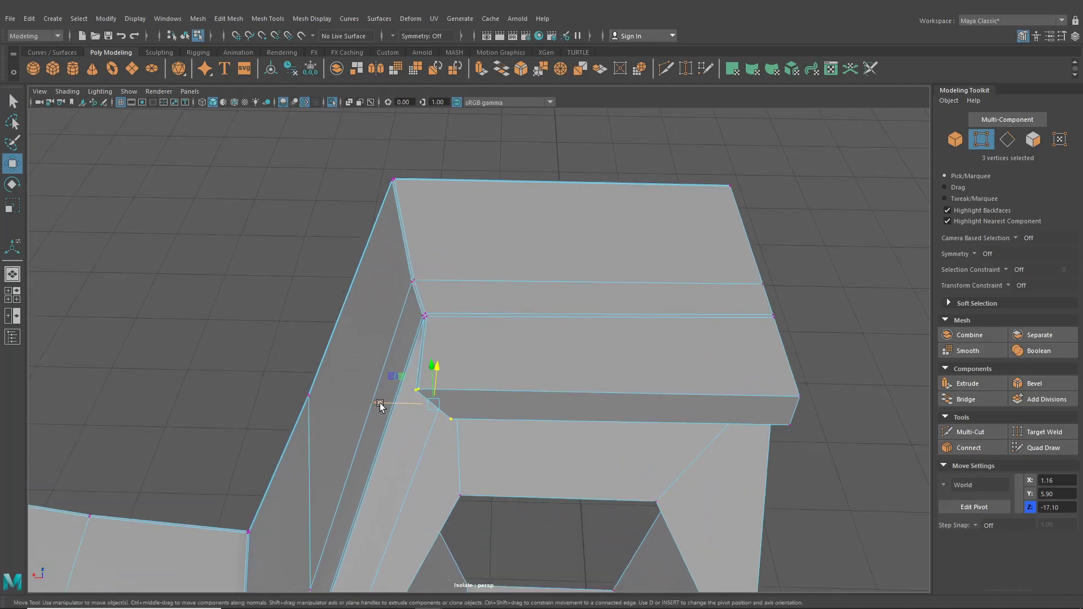
drag(381, 405, 450, 392)
scroll(456, 395, down, 3)
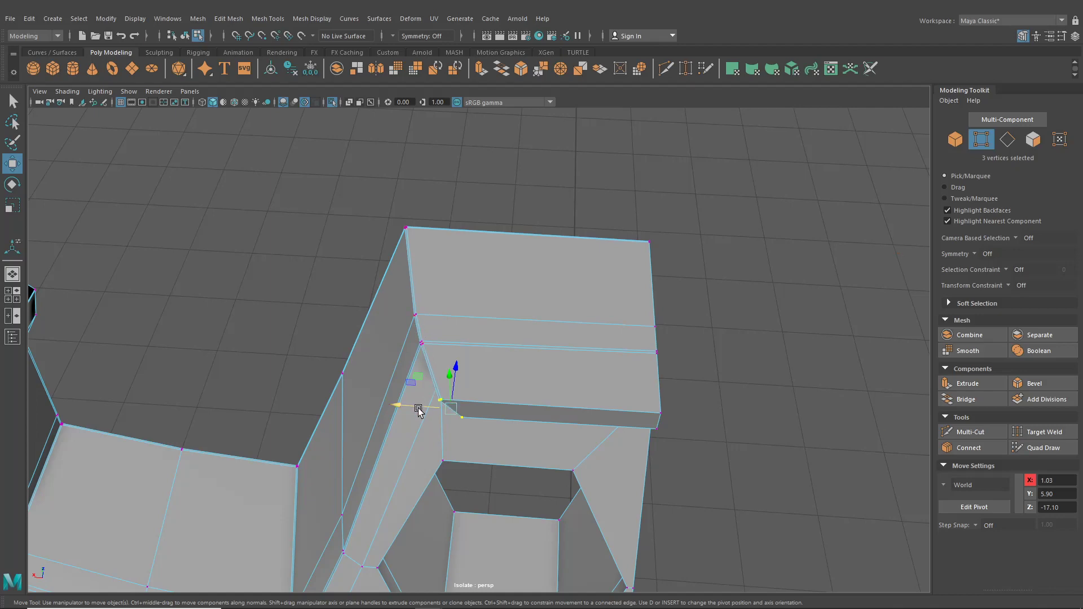
drag(418, 408, 488, 336)
alt+middle_drag(488, 337, 438, 410)
scroll(438, 410, up, 4)
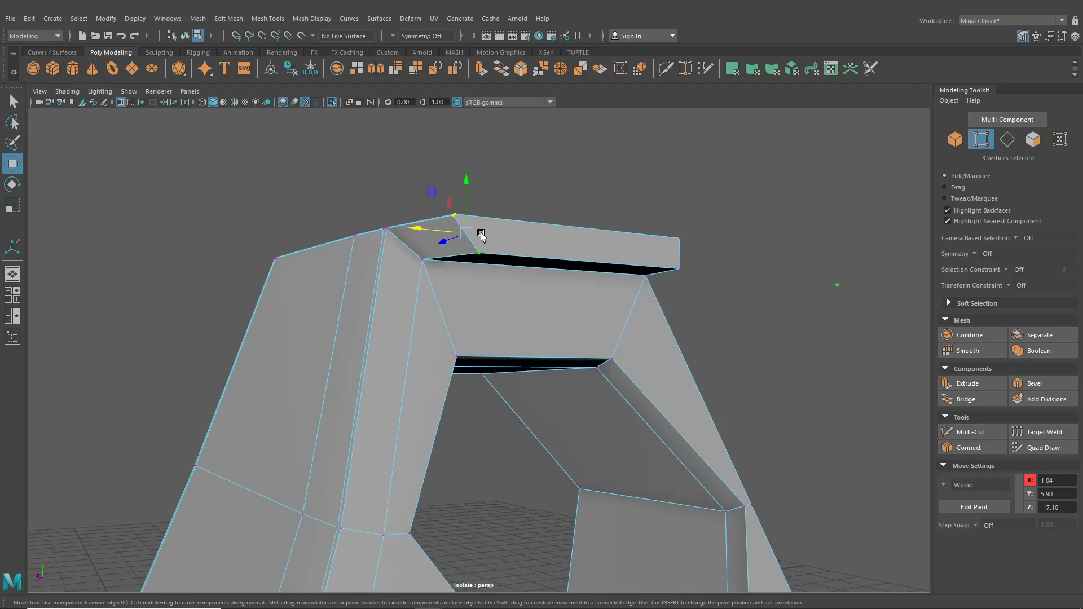
- Set the transform constraint to Edge and slide the lip's two lower front vertices up to thin its front edge
shift+click(684, 269)
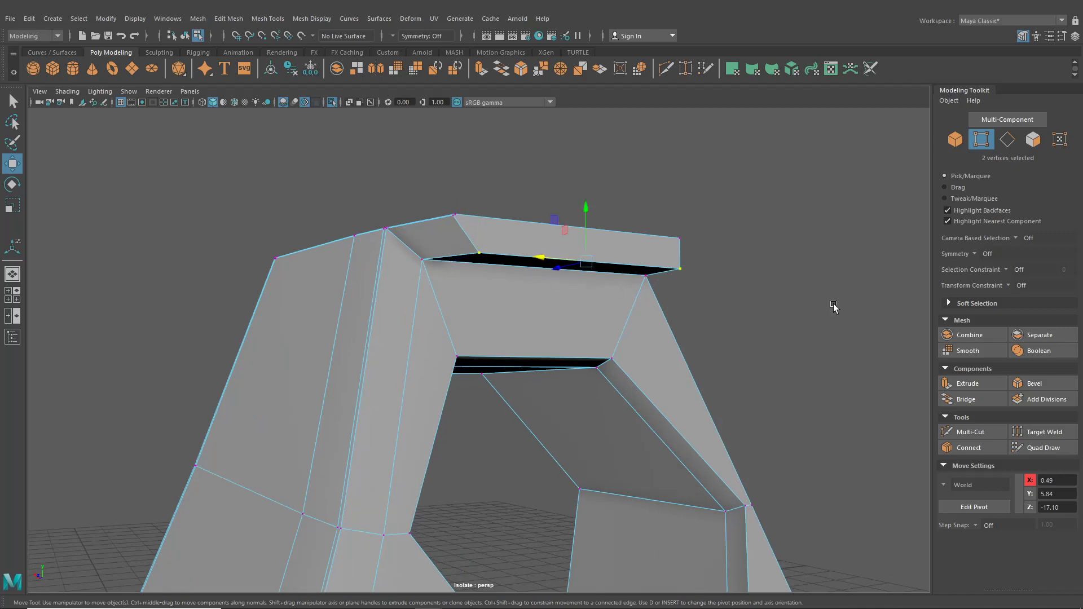
click(1007, 270)
click(1007, 275)
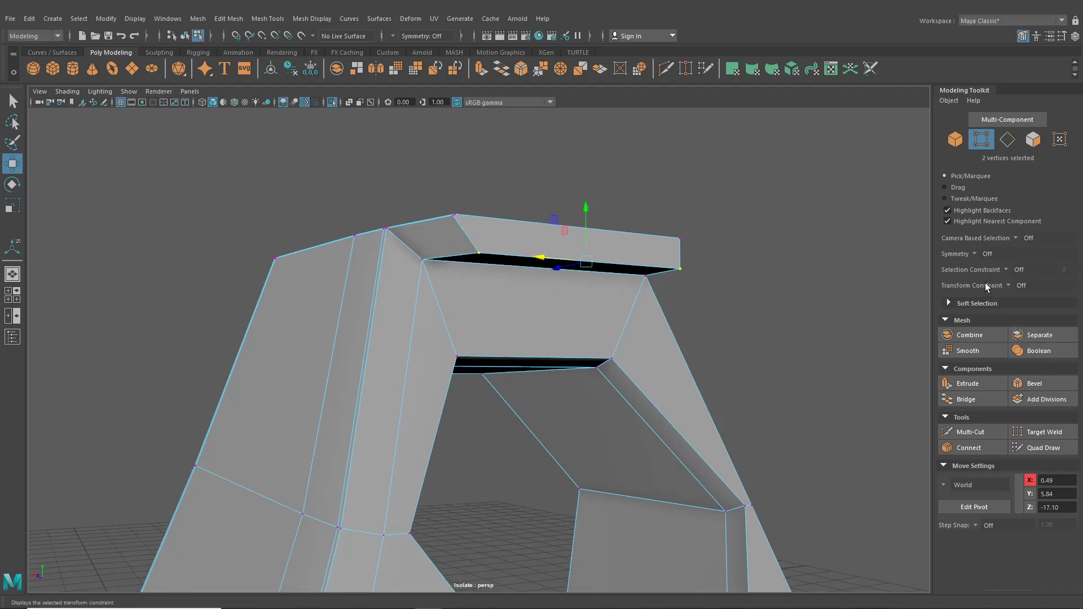
click(1009, 287)
click(1017, 288)
click(1018, 301)
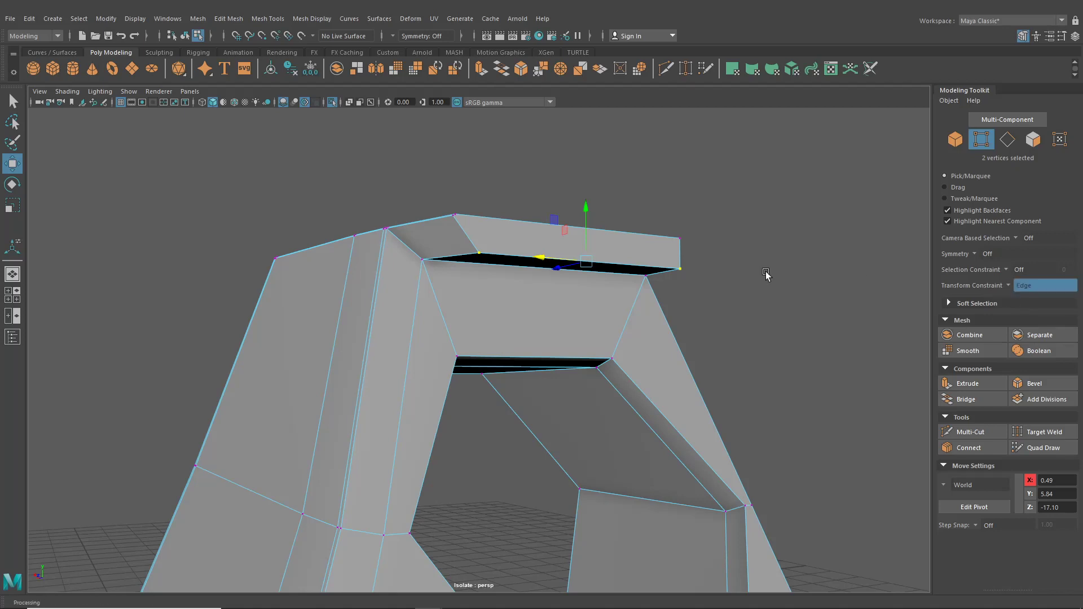
alt+drag(580, 260, 547, 322)
scroll(548, 322, up, 4)
drag(602, 276, 420, 359)
scroll(551, 272, down, 4)
- Delete the faces closing the extruded lip at the bumper's centre seam
right_drag(416, 356, 412, 316)
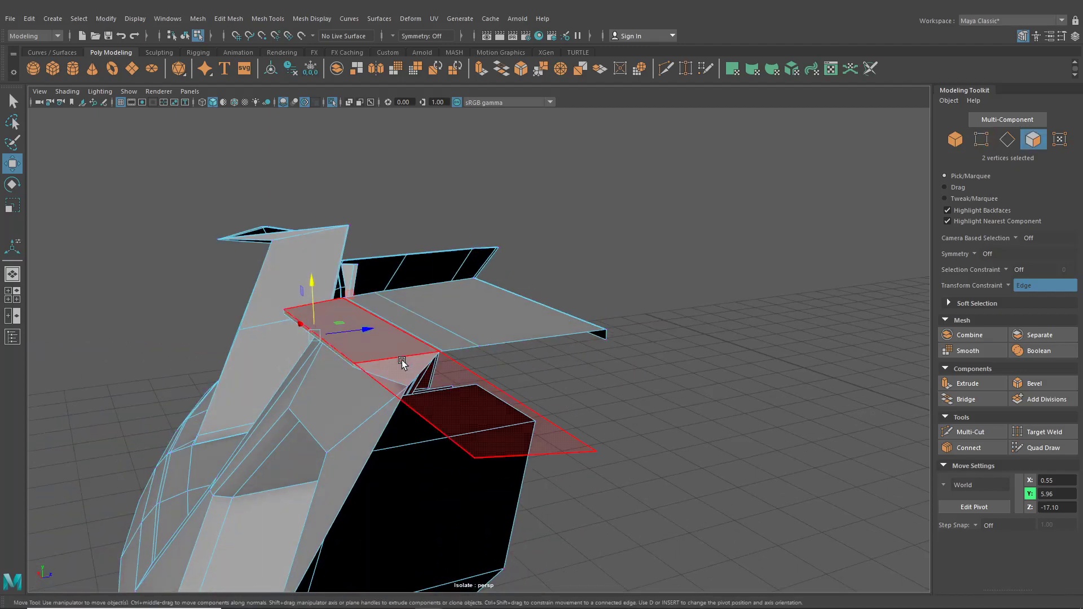
click(401, 363)
key(Delete)
scroll(401, 363, down, 3)
alt+drag(416, 372, 587, 329)
click(586, 330)
key(Delete)
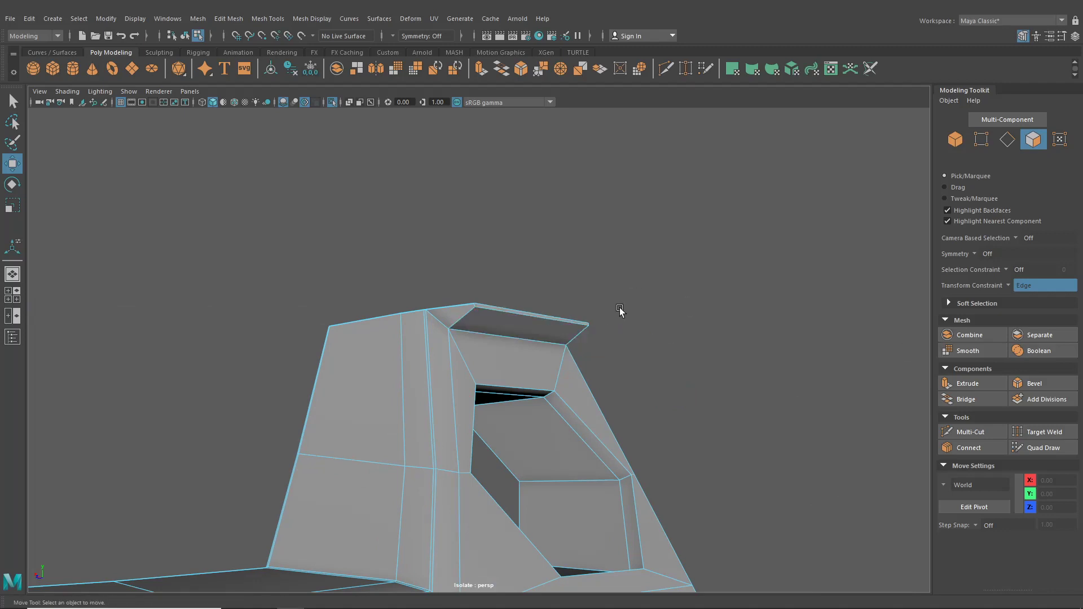
- Turn off the transform constraint and move the lip's front-edge vertices along Z to -17.16
alt+drag(620, 308, 631, 314)
scroll(557, 322, up, 3)
right_drag(557, 323, 502, 294)
alt+drag(508, 297, 548, 323)
click(1044, 288)
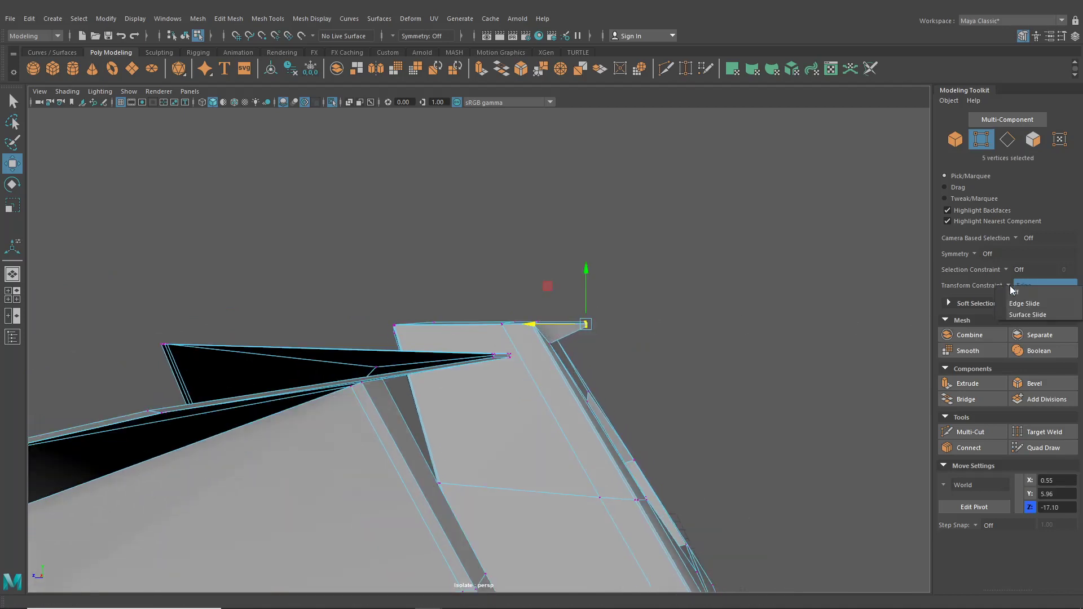
click(1012, 288)
drag(537, 326, 428, 327)
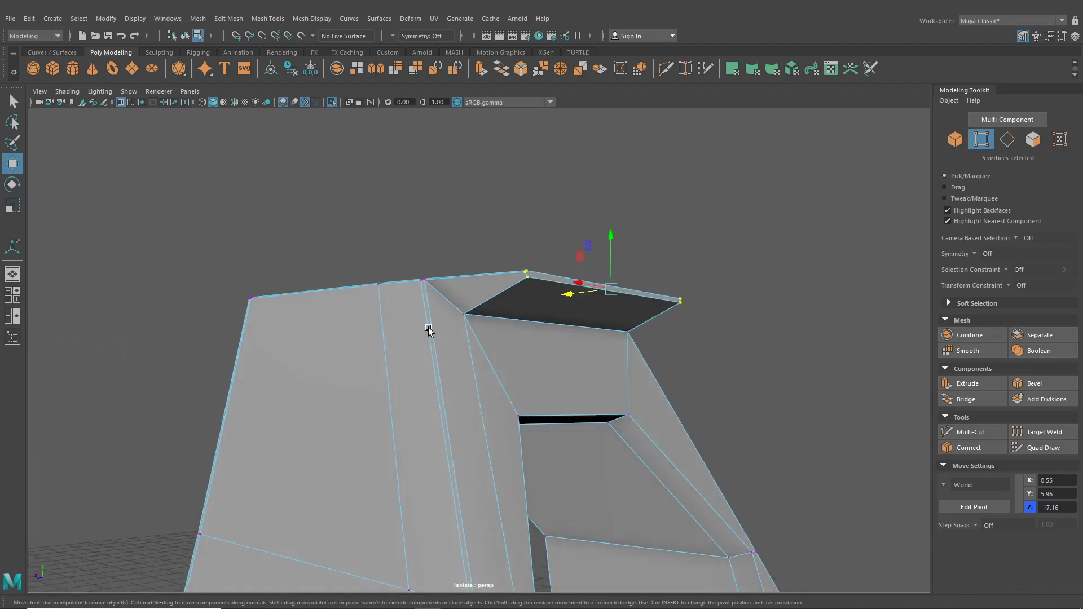
- Inspect the new lip on the bumper in smooth preview, then return to the unsmoothed mesh
click(185, 36)
key(3)
click(293, 192)
alt+drag(516, 299, 661, 326)
alt+drag(591, 308, 504, 373)
click(529, 382)
key(1)
scroll(504, 373, up, 4)
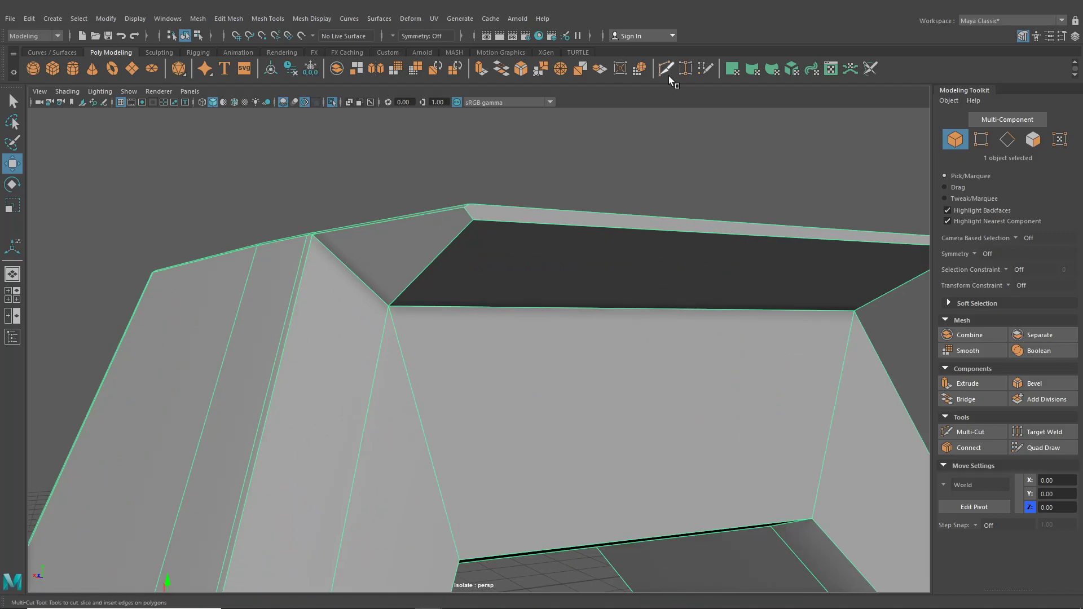
- Cut a supporting edge with Multi-Cut near the lip's outer end, from its front top edge to the inner corner vertex
click(666, 68)
alt+drag(536, 186, 395, 297)
alt+middle_drag(394, 297, 342, 305)
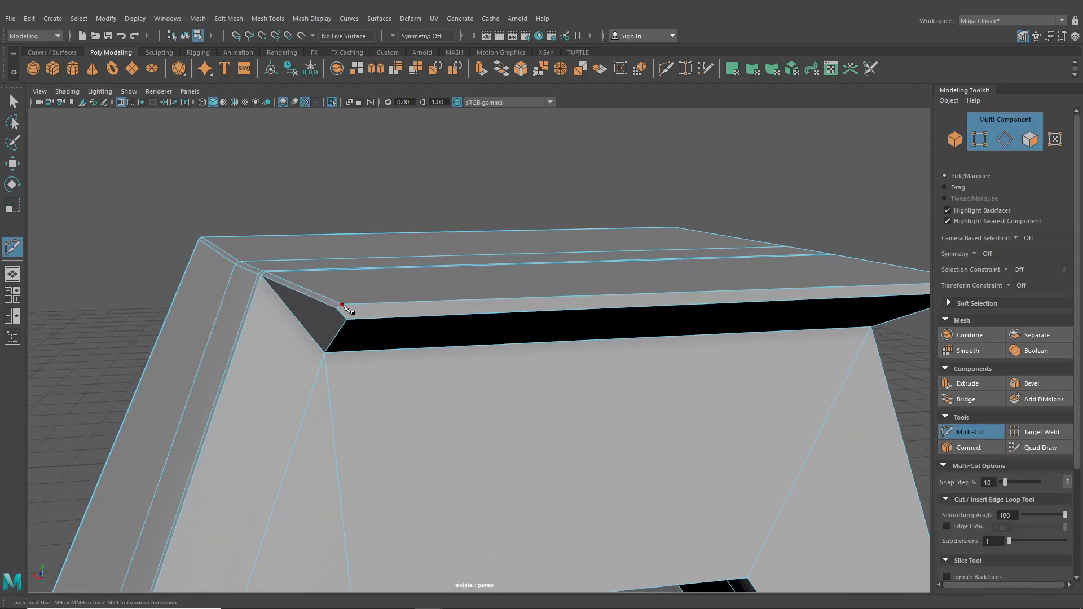
click(343, 305)
alt+drag(354, 321, 363, 324)
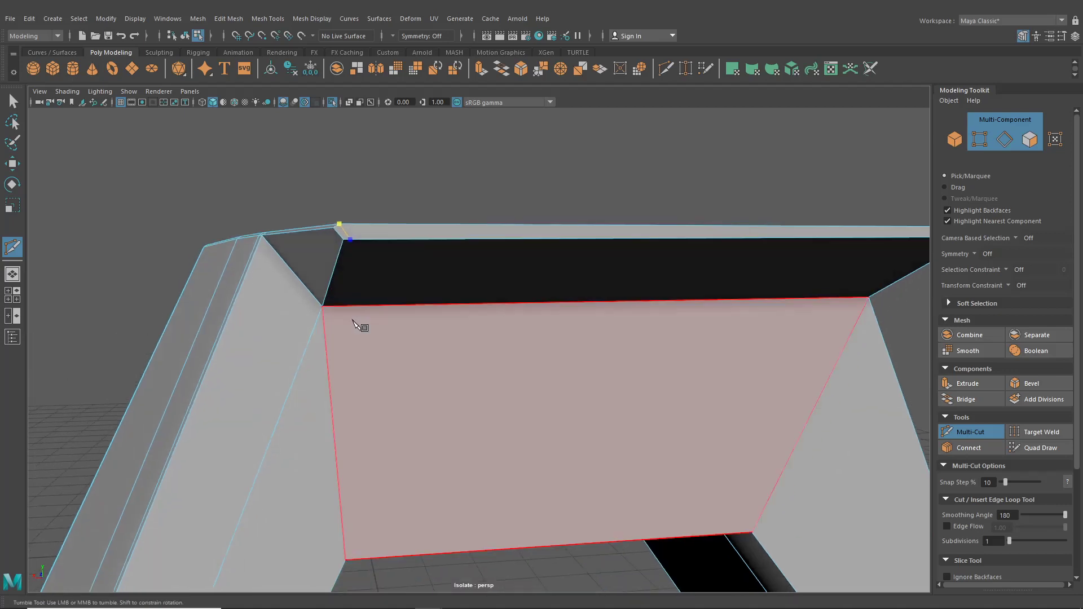
click(322, 306)
right_click(321, 310)
click(323, 307)
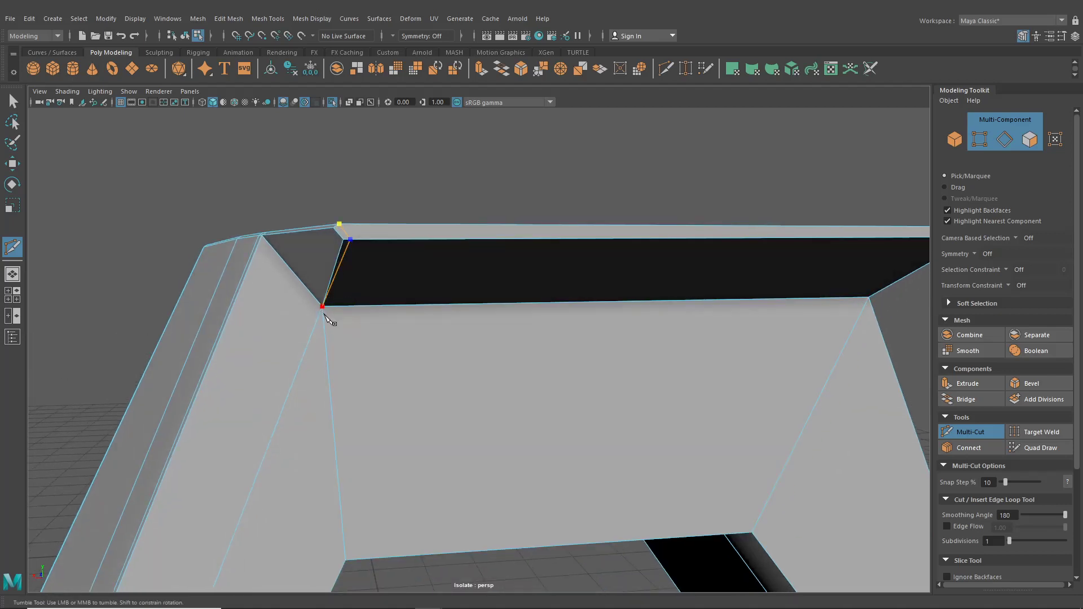
click(14, 101)
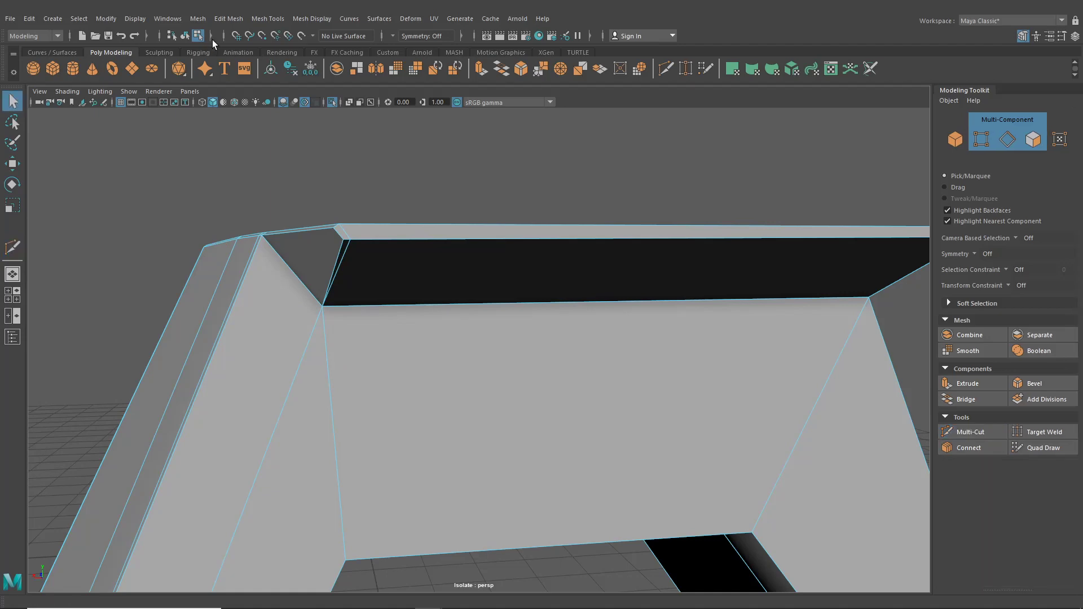
- Check the lip's corner with the added edge in smooth preview, then restore the unsmoothed mesh
click(183, 38)
key(3)
scroll(336, 288, down, 2)
click(210, 278)
scroll(280, 286, down, 4)
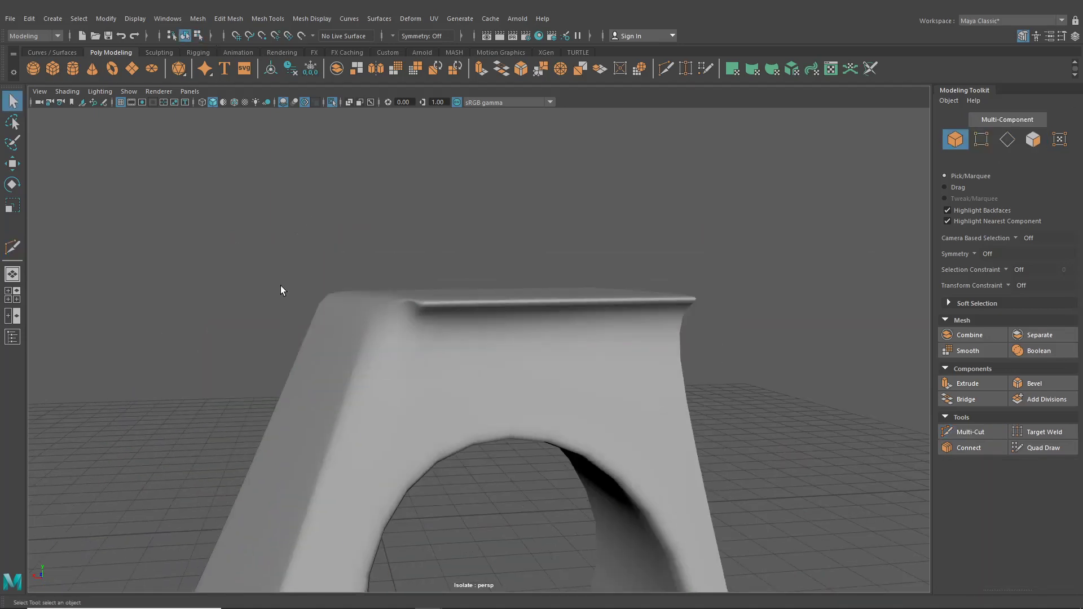
alt+drag(280, 286, 361, 297)
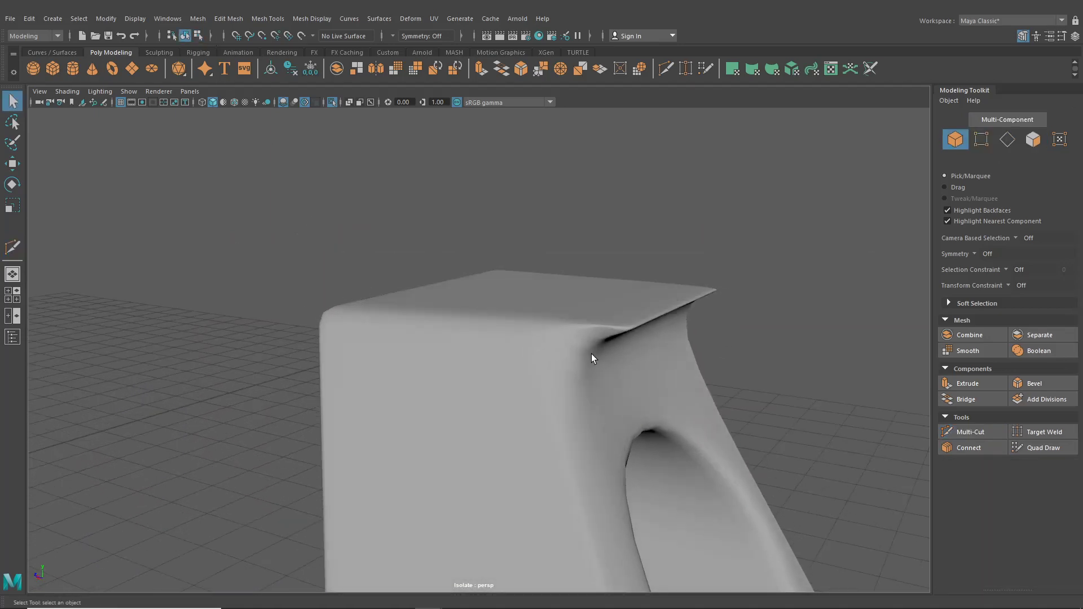
alt+drag(591, 359, 492, 368)
click(524, 335)
key(1)
scroll(492, 368, up, 5)
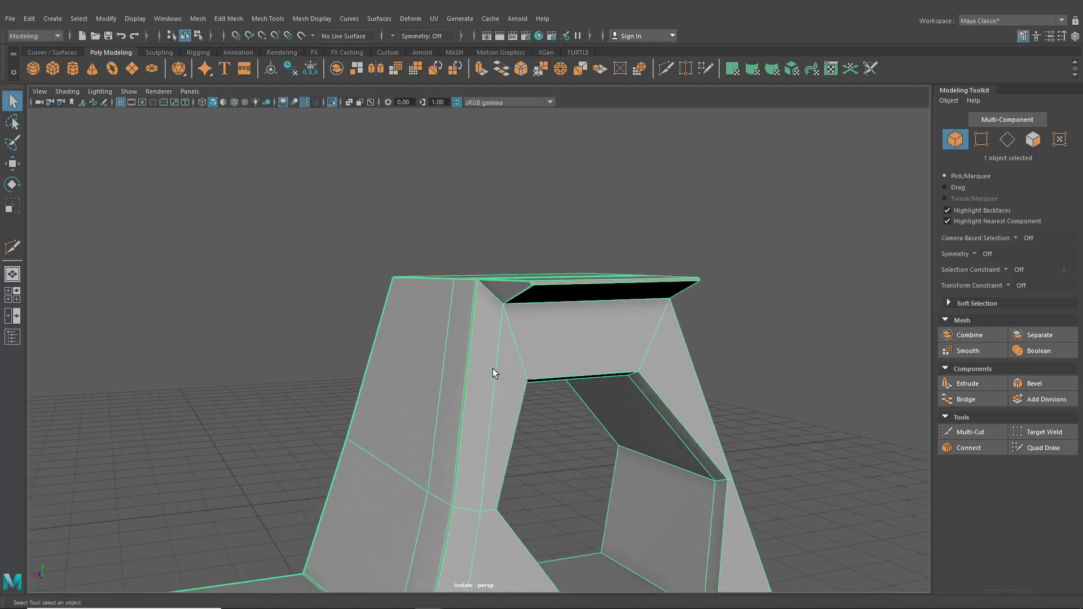
scroll(520, 306, up, 4)
alt+drag(514, 307, 523, 282)
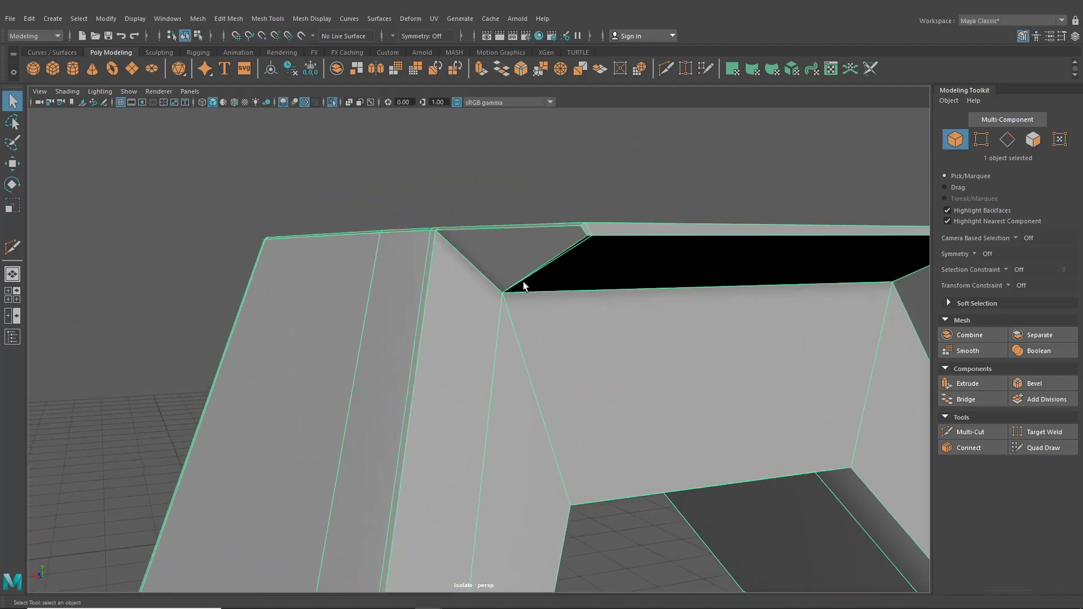
click(664, 71)
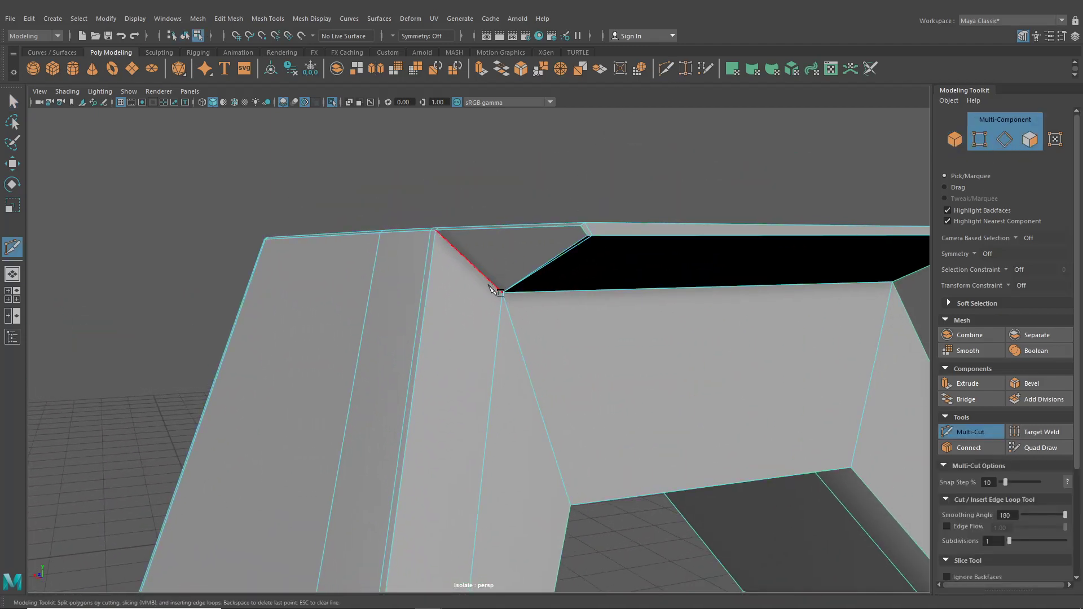
alt+drag(493, 285, 486, 280)
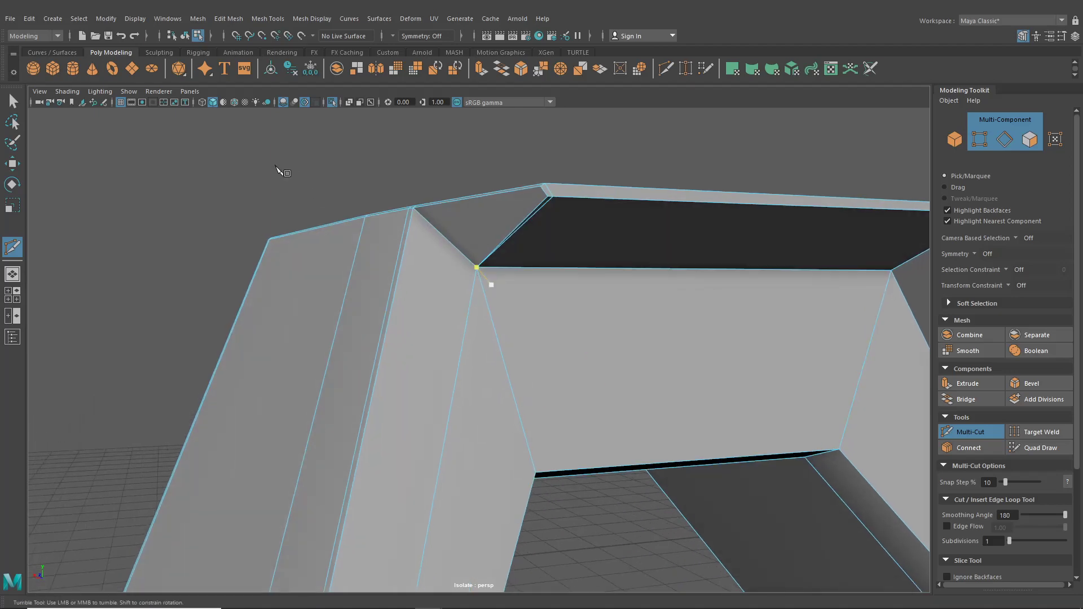
scroll(489, 265, down, 8)
alt+middle_drag(496, 281, 504, 251)
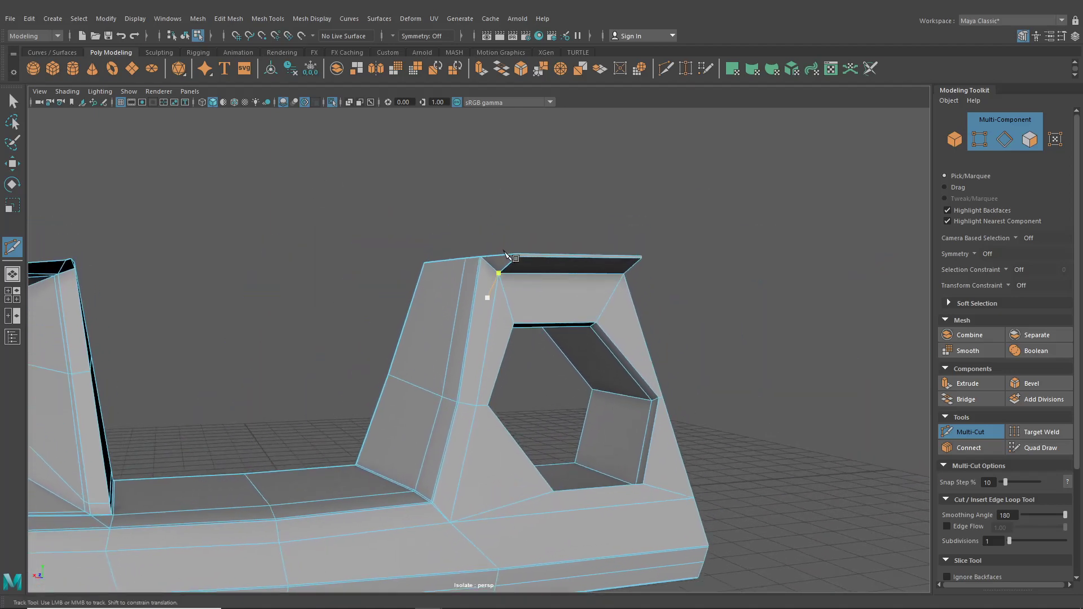
click(9, 99)
alt+middle_drag(432, 306, 566, 241)
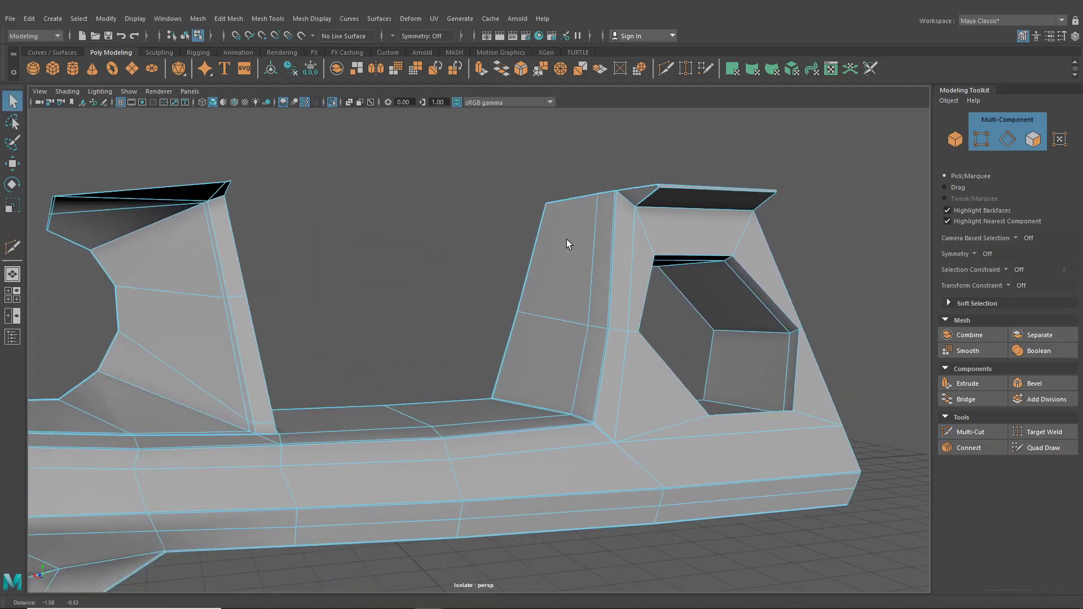
scroll(566, 240, down, 3)
click(267, 19)
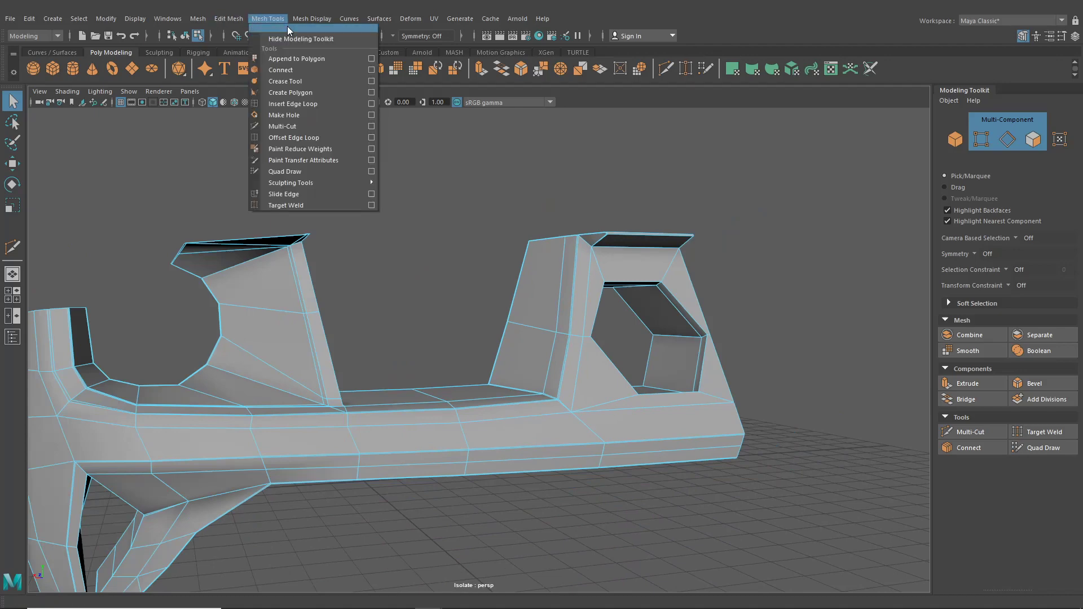
click(298, 102)
scroll(423, 213, up, 5)
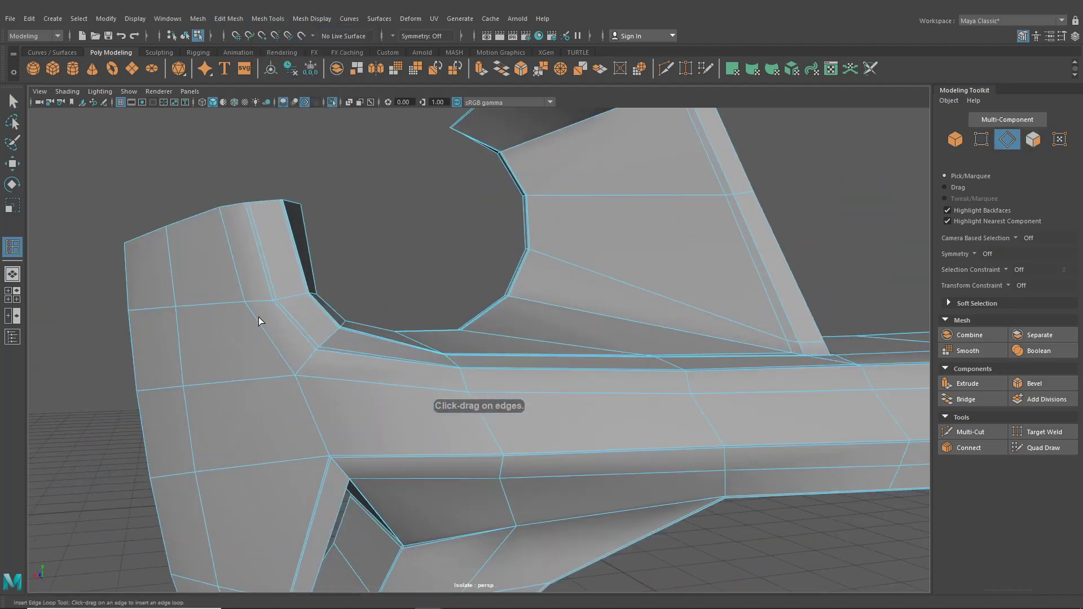
scroll(558, 372, down, 2)
alt+middle_drag(558, 372, 421, 337)
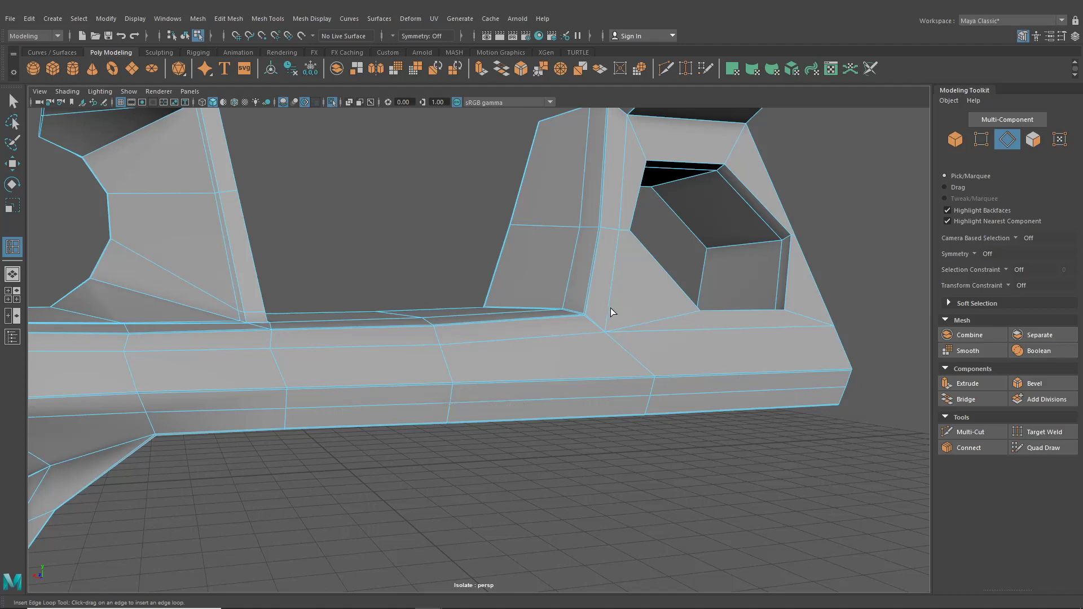
- In vertex mode, raise the vertex midway between the two uprights, just below the bumper's upper front edge, to Y 4.08
click(5, 163)
right_drag(273, 331, 217, 288)
alt+drag(282, 306, 343, 336)
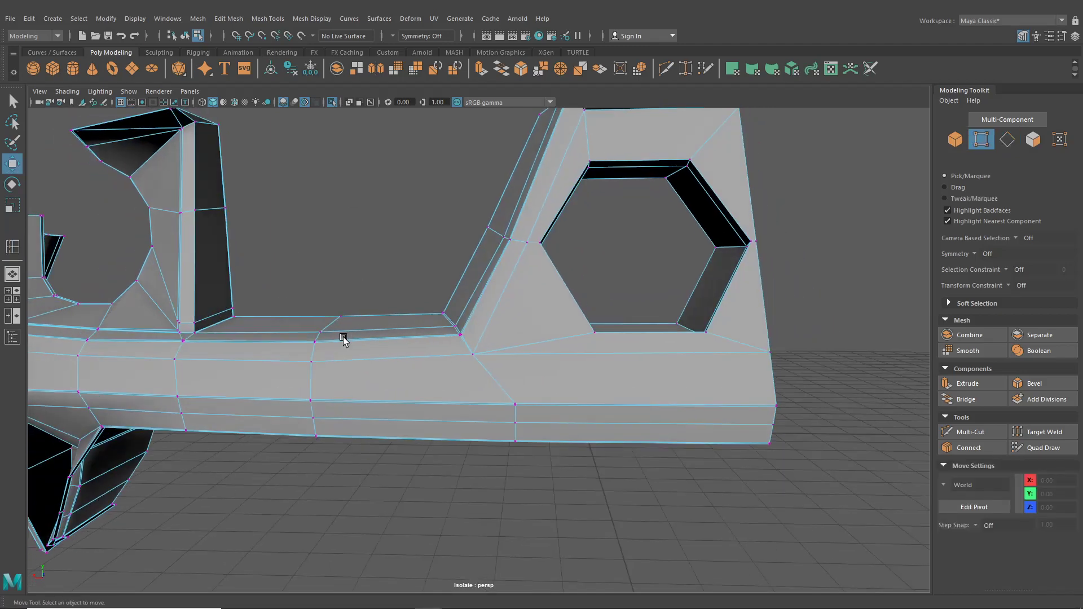
alt+middle_drag(343, 338, 428, 329)
scroll(428, 328, up, 3)
click(392, 323)
drag(391, 299, 392, 295)
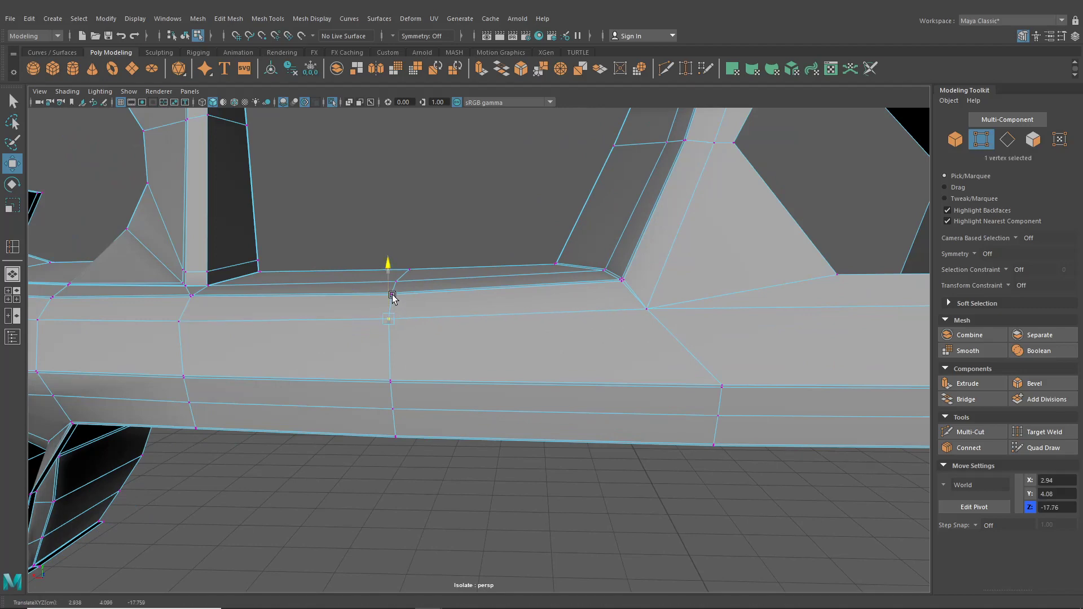
- Move the front vertex at the base of the upright with the hexagonal opening to X 1.86 and Y 4.16
click(654, 307)
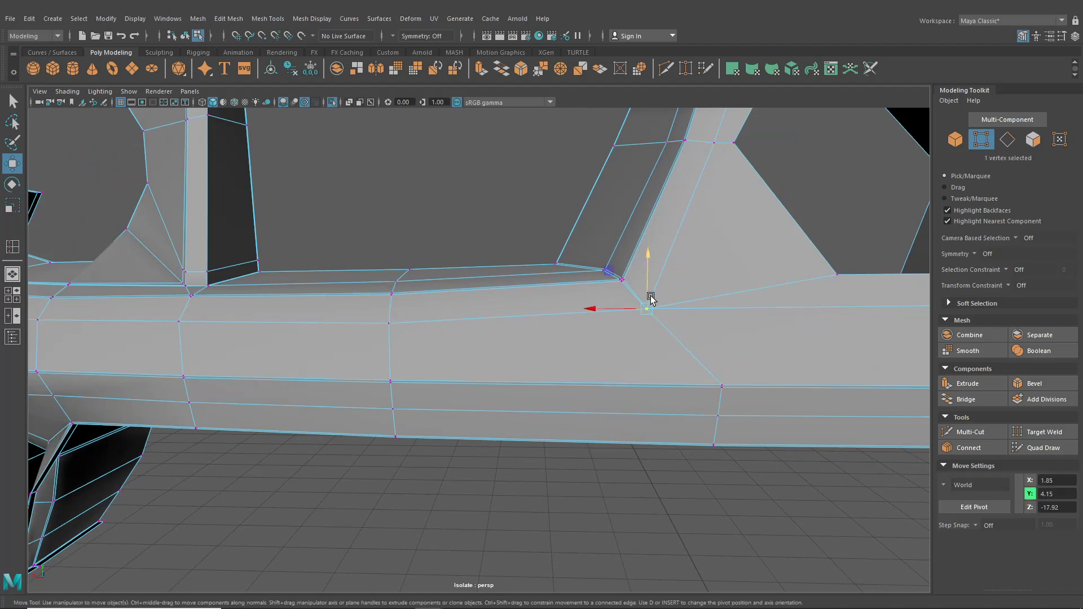
drag(630, 306, 628, 307)
scroll(636, 314, down, 3)
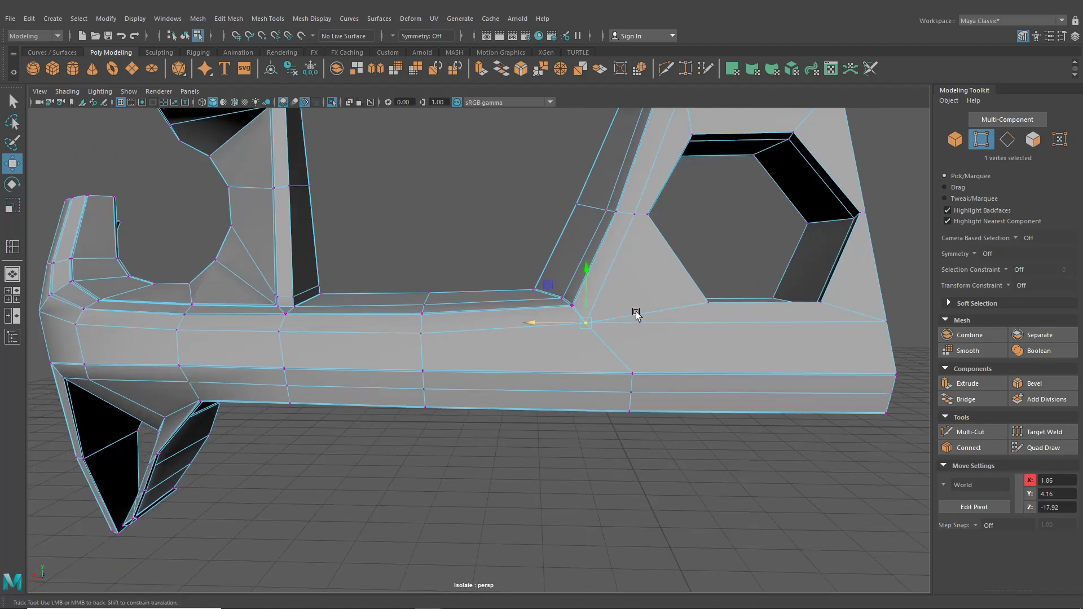
- Raise the midway vertex below the bumper's upper front edge a little more, to Y 4.09
alt+middle_drag(547, 325, 696, 341)
scroll(696, 340, up, 5)
drag(685, 319, 685, 315)
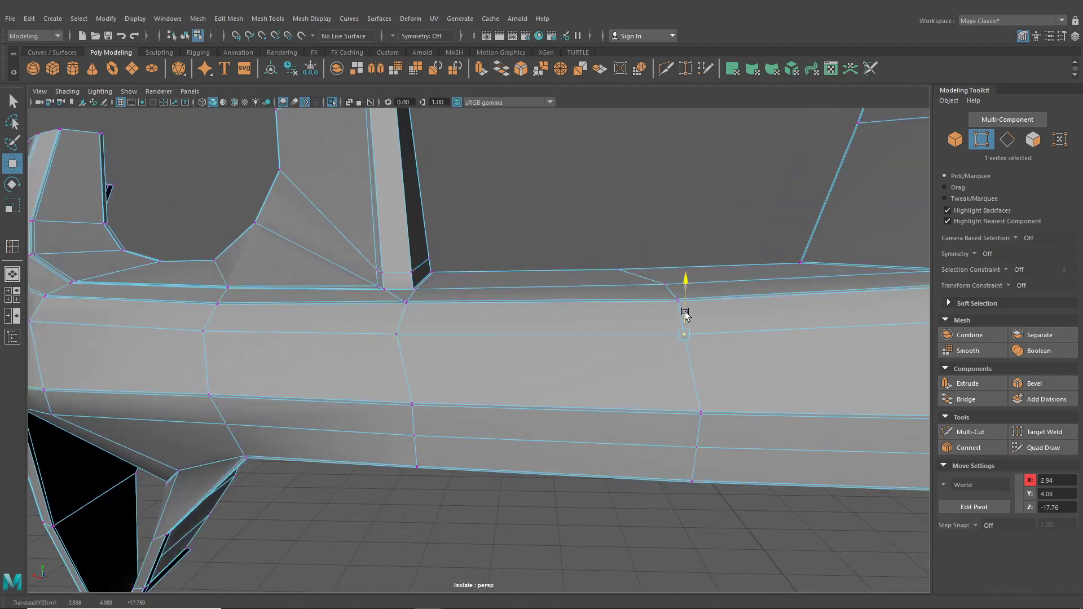
scroll(665, 321, down, 2)
alt+middle_drag(664, 321, 596, 324)
drag(570, 306, 570, 304)
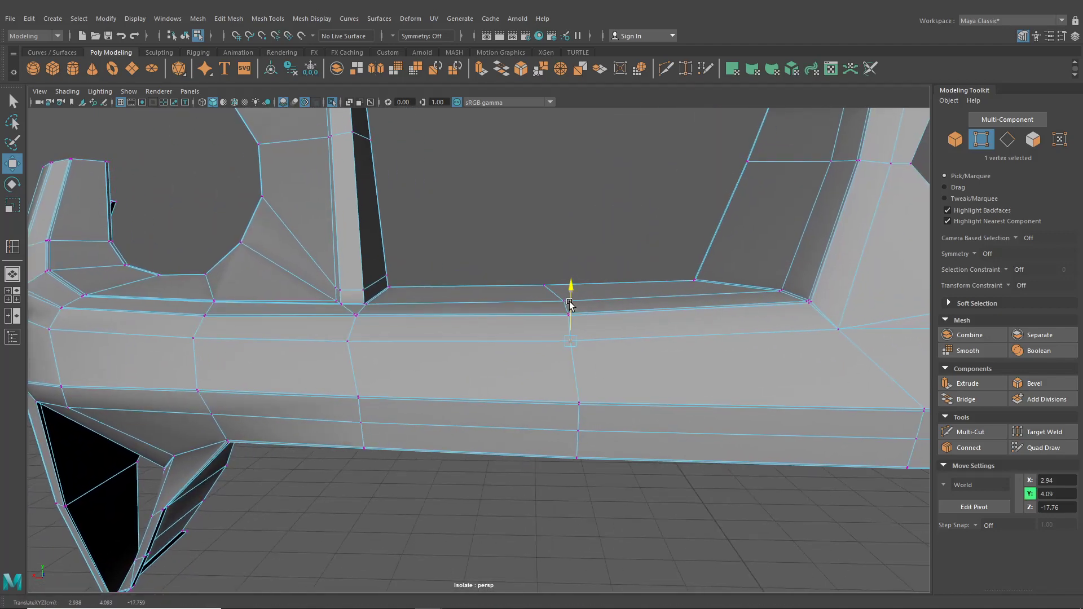
click(337, 331)
alt+drag(346, 317, 645, 370)
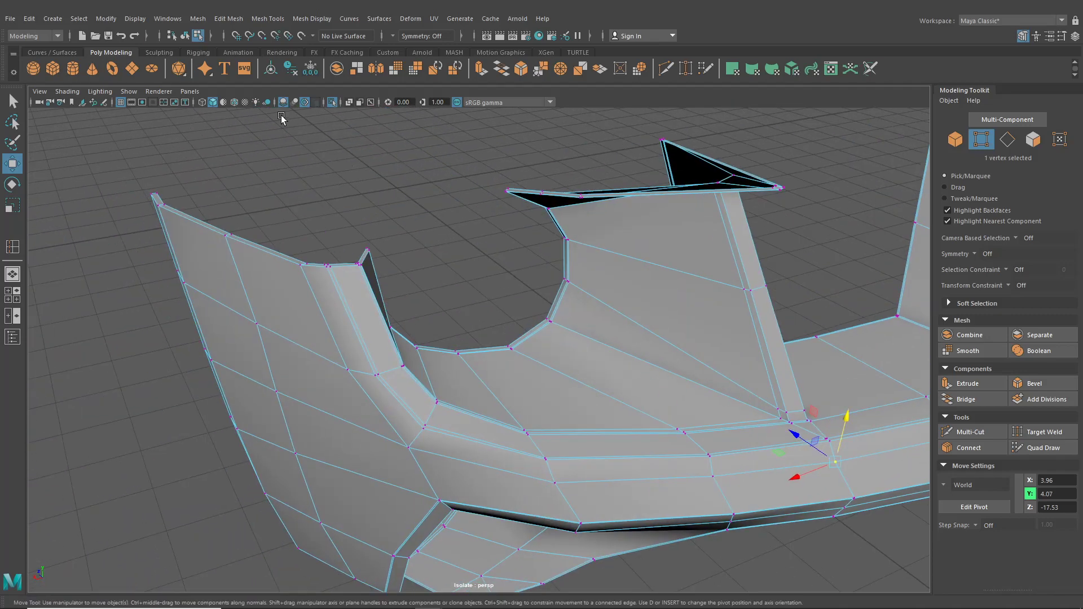
click(263, 19)
click(295, 106)
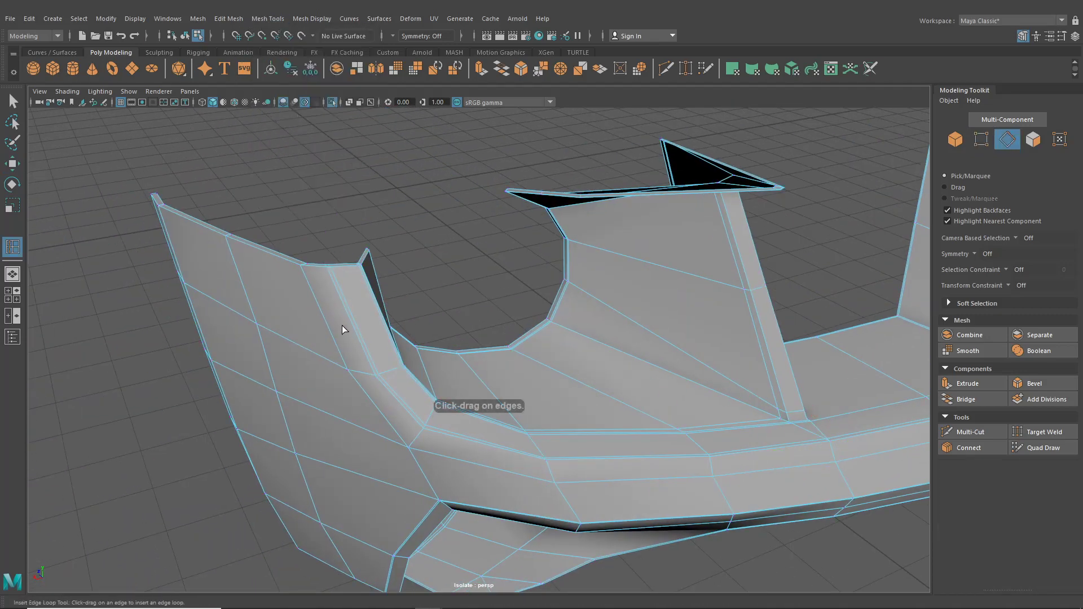
alt+drag(818, 360, 607, 339)
alt+middle_drag(607, 338, 400, 305)
alt+right_drag(491, 258, 615, 293)
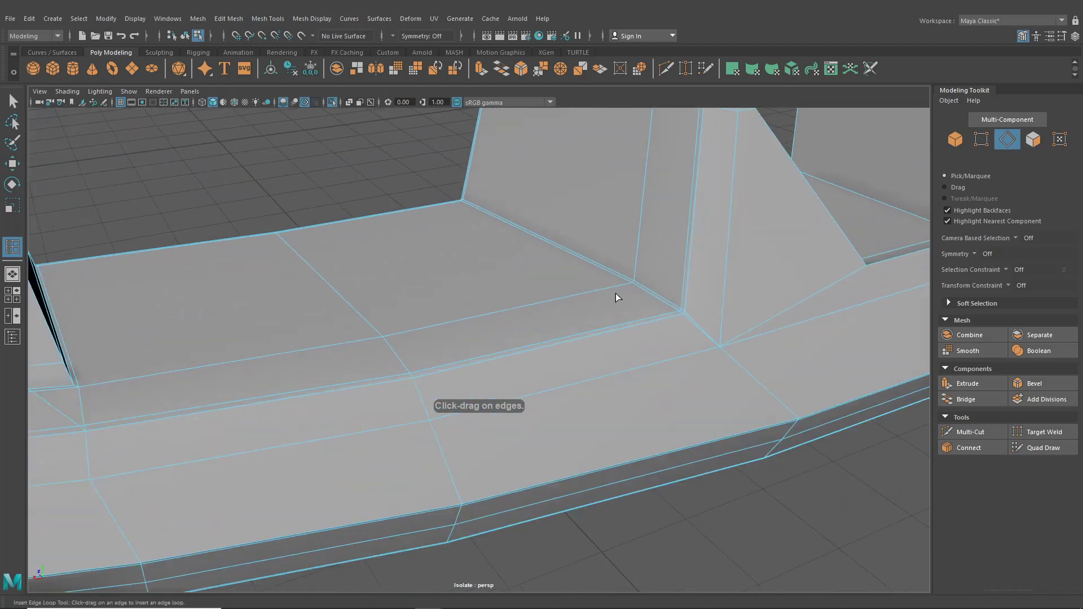
alt+middle_drag(615, 293, 605, 255)
alt+right_drag(678, 308, 624, 338)
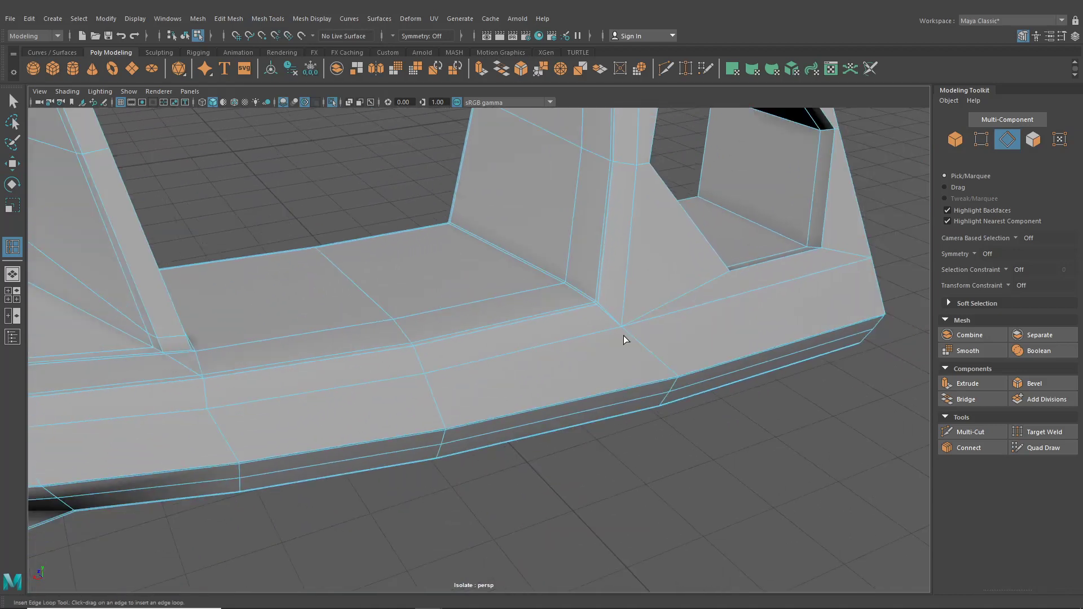
alt+middle_drag(305, 361, 629, 330)
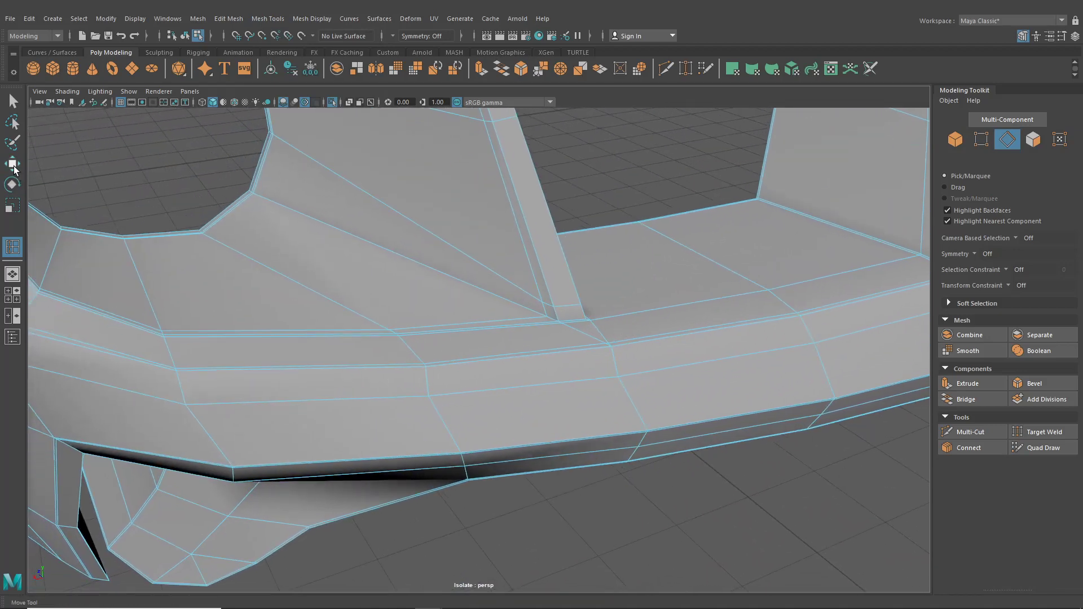
- Set the transform constraint to Edge and slide the front-face vertex below the narrow upright to X 3.92
click(14, 167)
alt+drag(747, 208, 544, 269)
right_drag(542, 267, 504, 267)
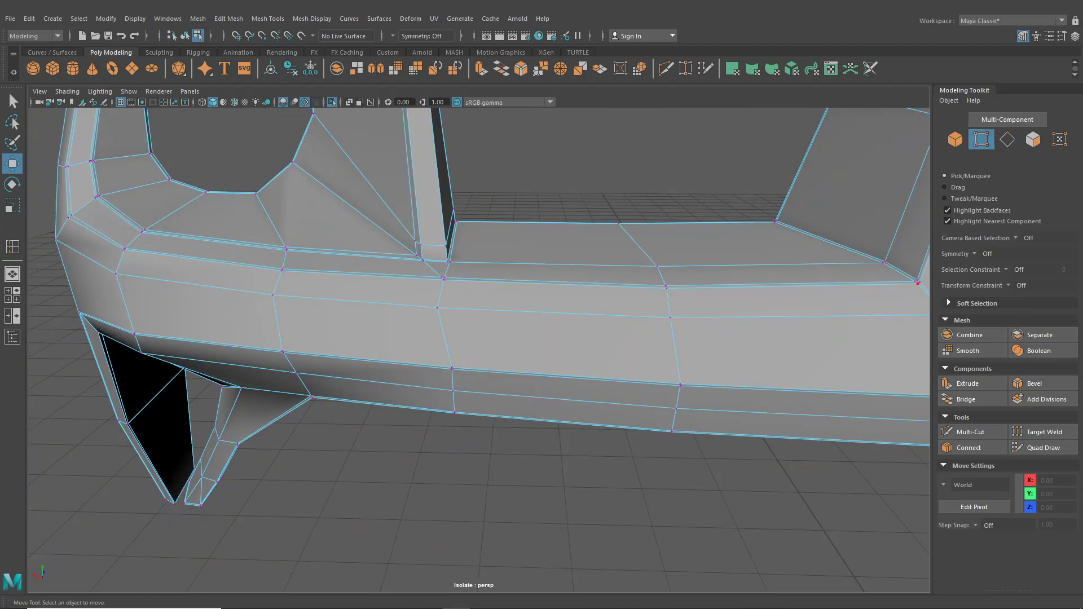
click(1008, 286)
click(1018, 303)
alt+drag(718, 305, 659, 326)
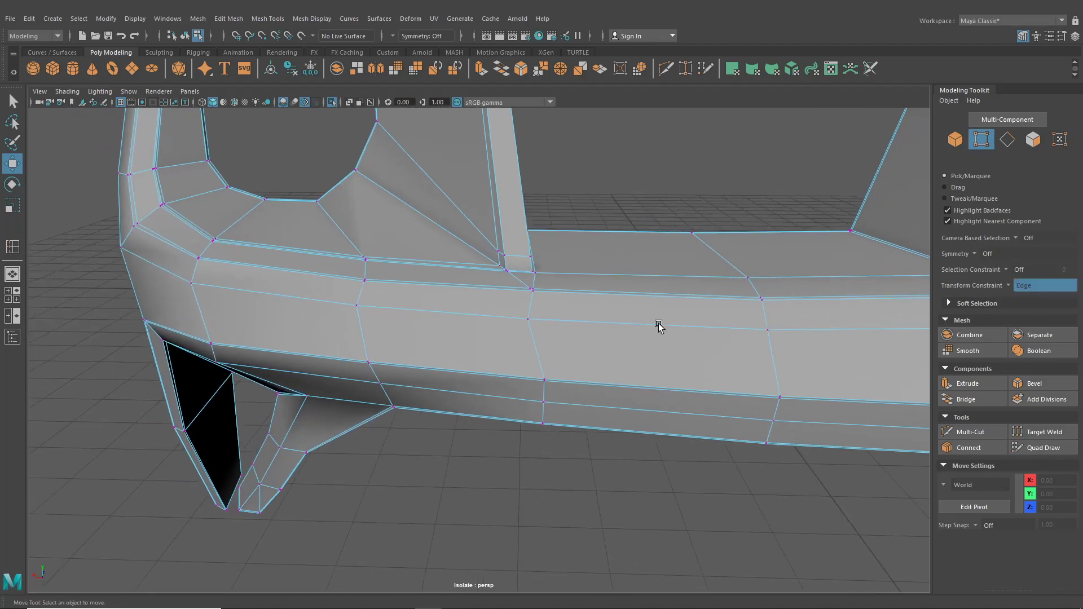
click(536, 325)
alt+drag(536, 325, 507, 332)
scroll(509, 317, up, 3)
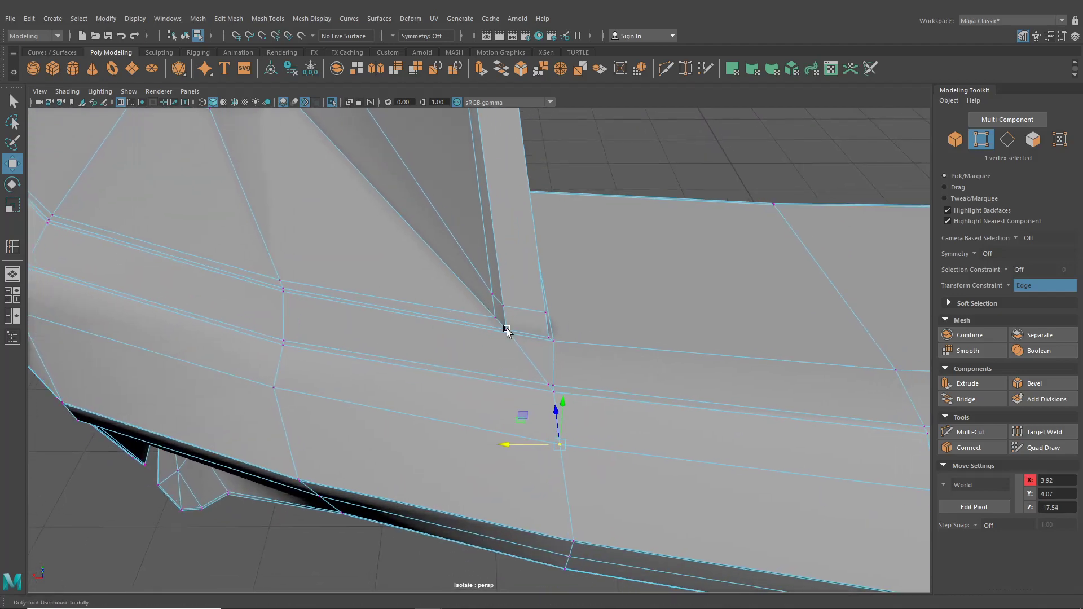
scroll(509, 333, up, 4)
click(687, 70)
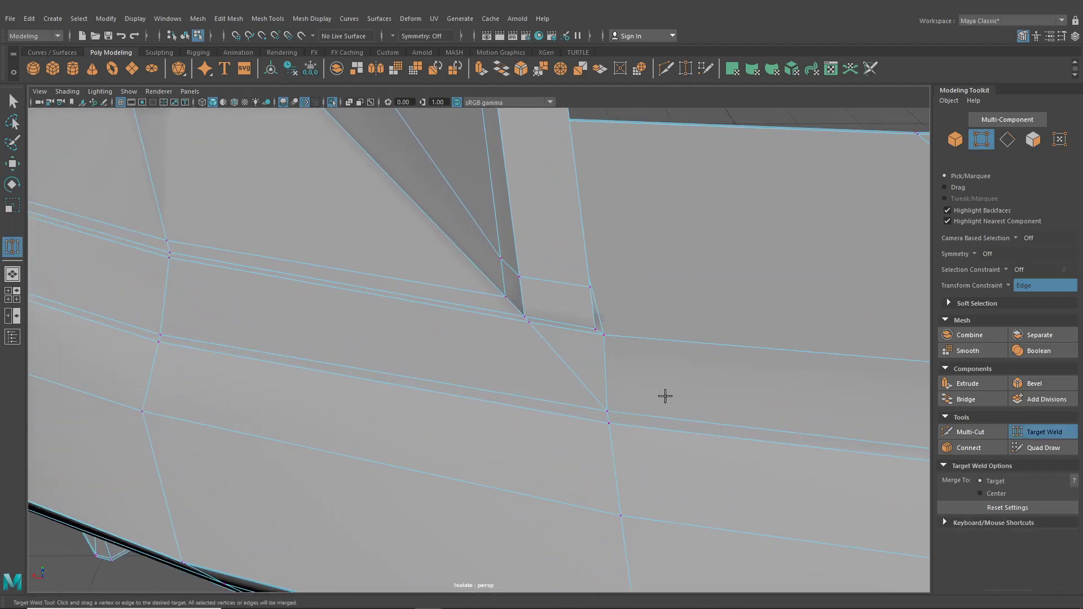
scroll(665, 397, down, 5)
key(w)
- Slide the next front-face vertex beyond the narrow upright to X 4.77 and the vertex midway between the uprights to X 2.93
alt+drag(641, 389, 401, 314)
click(390, 312)
drag(336, 319, 334, 279)
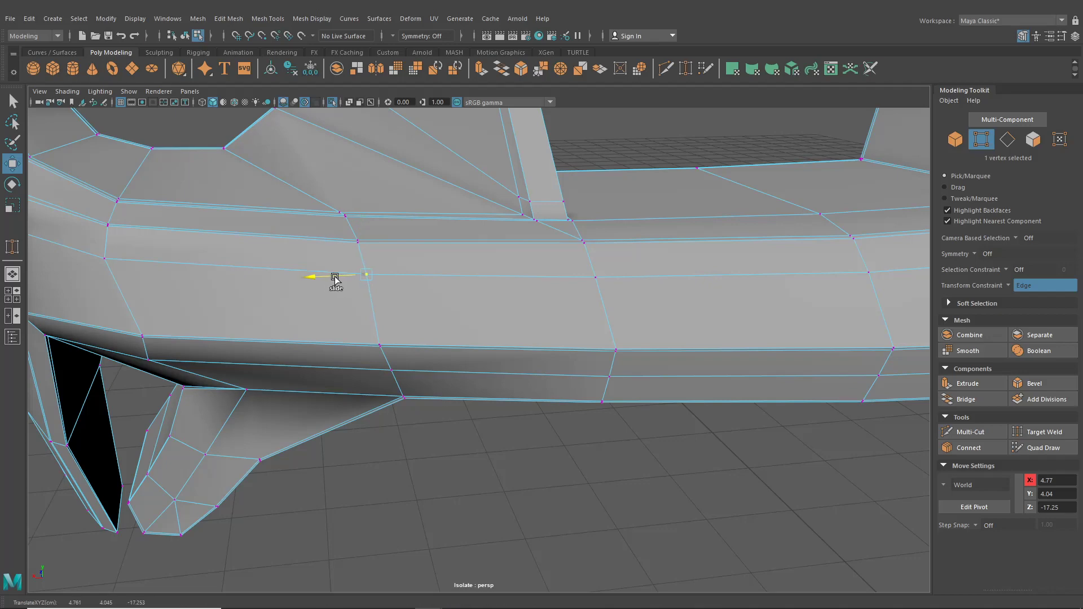
alt+drag(422, 323, 493, 292)
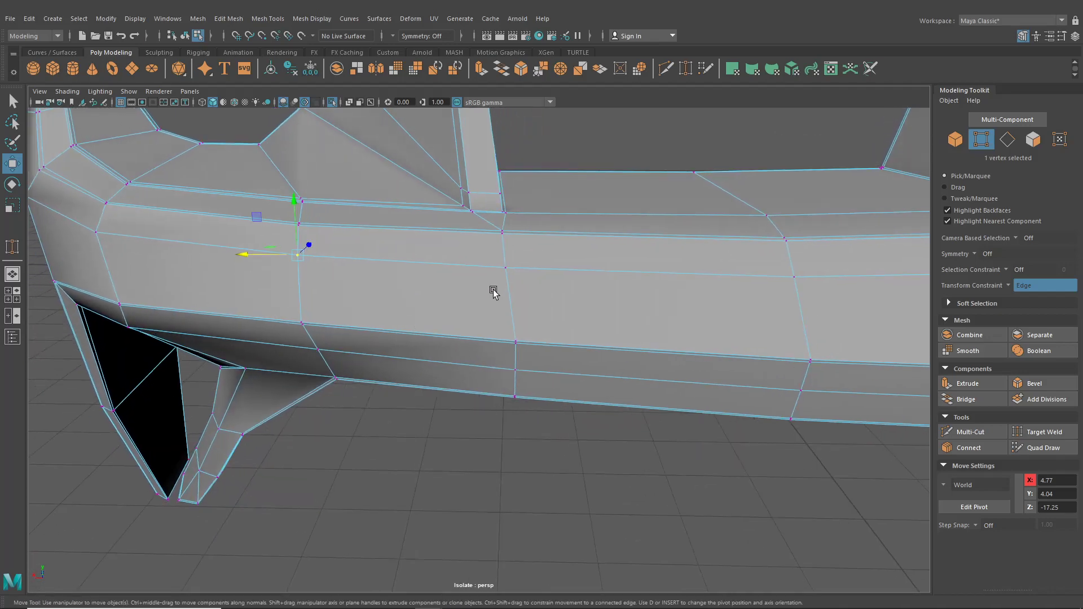
alt+drag(767, 295, 556, 299)
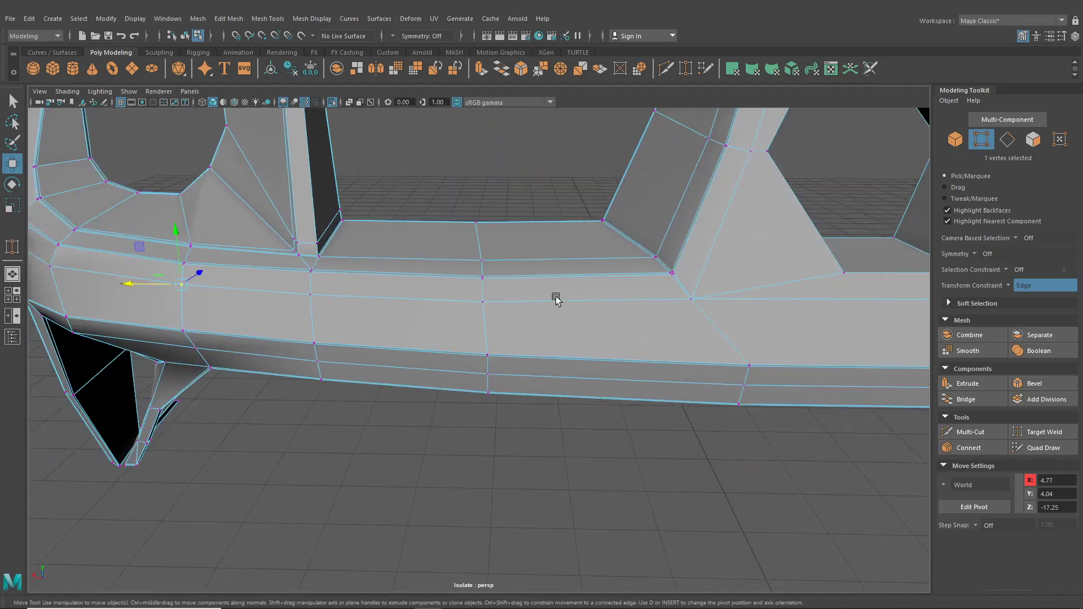
click(493, 305)
drag(443, 304, 446, 305)
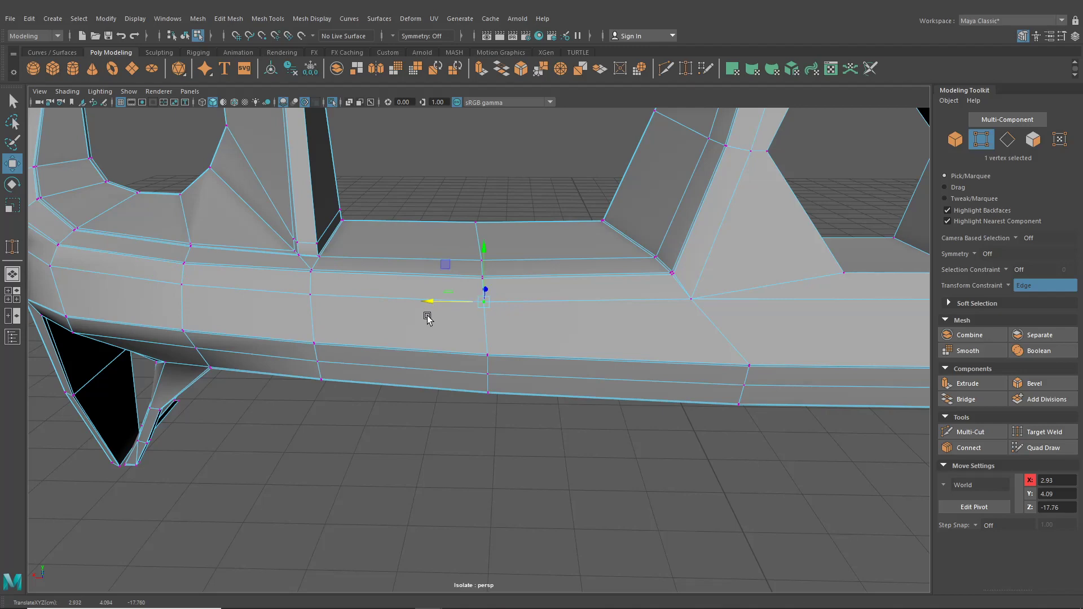
- Insert a supporting edge loop just above the lengthwise edge on the bumper's front face, close to that edge
alt+middle_drag(546, 282, 377, 351)
alt+drag(377, 350, 430, 377)
alt+middle_drag(430, 383, 588, 367)
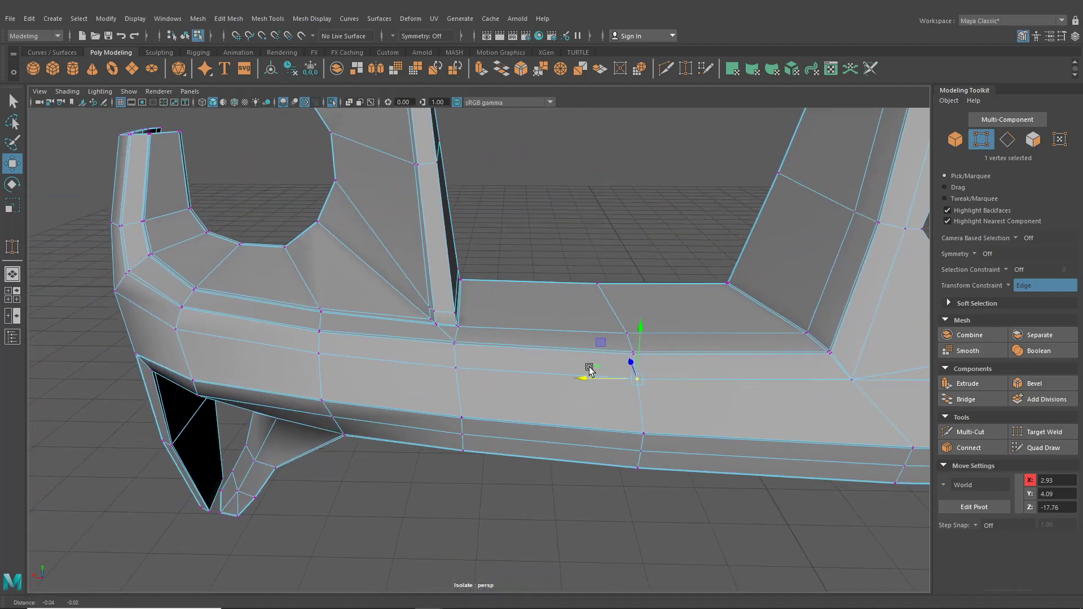
alt+drag(590, 370, 619, 378)
click(270, 20)
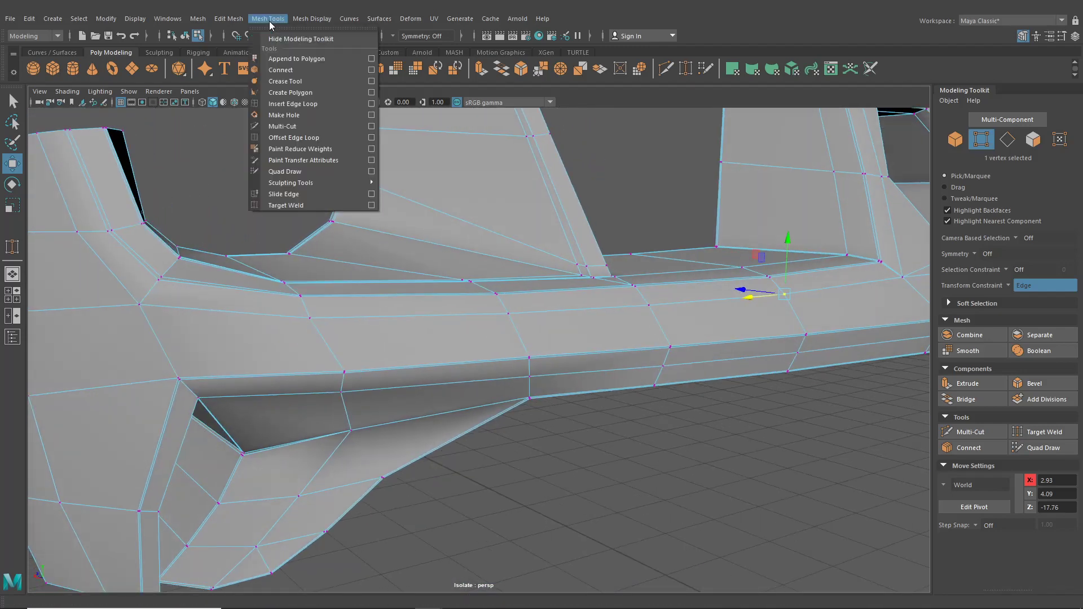
click(293, 103)
alt+drag(760, 353, 580, 343)
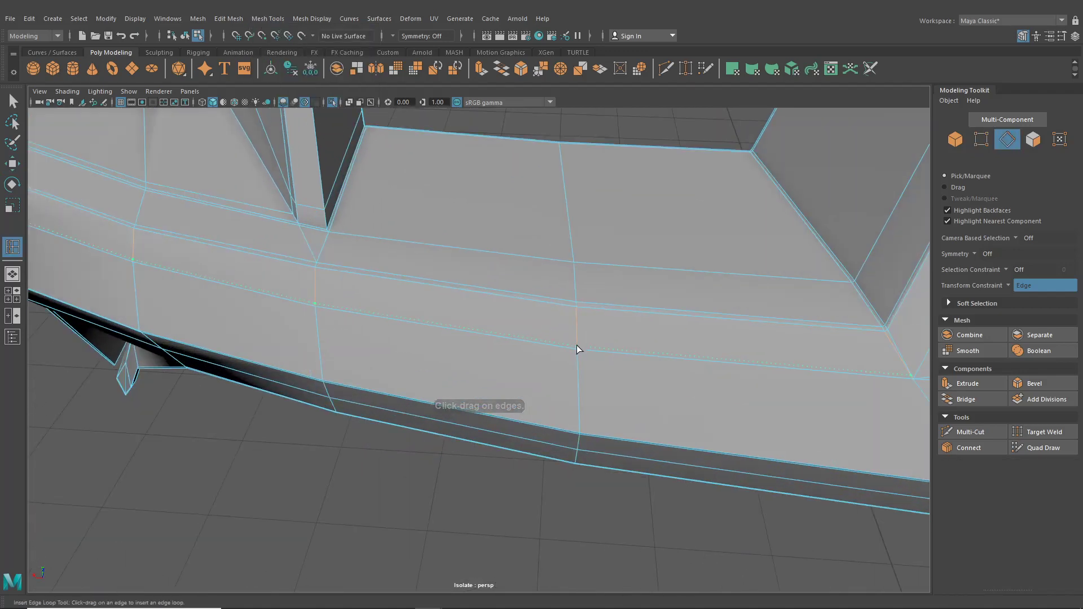
click(577, 345)
alt+drag(577, 345, 628, 201)
alt+middle_drag(657, 144, 593, 321)
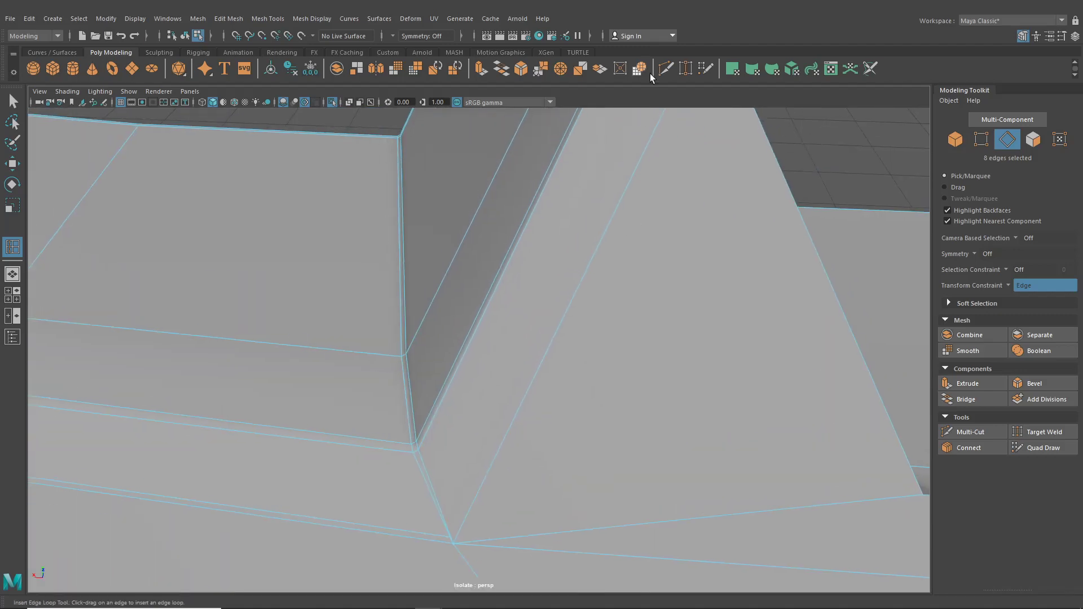
click(666, 69)
alt+drag(681, 139, 639, 316)
click(652, 295)
alt+middle_drag(640, 316, 581, 345)
alt+right_drag(581, 345, 613, 322)
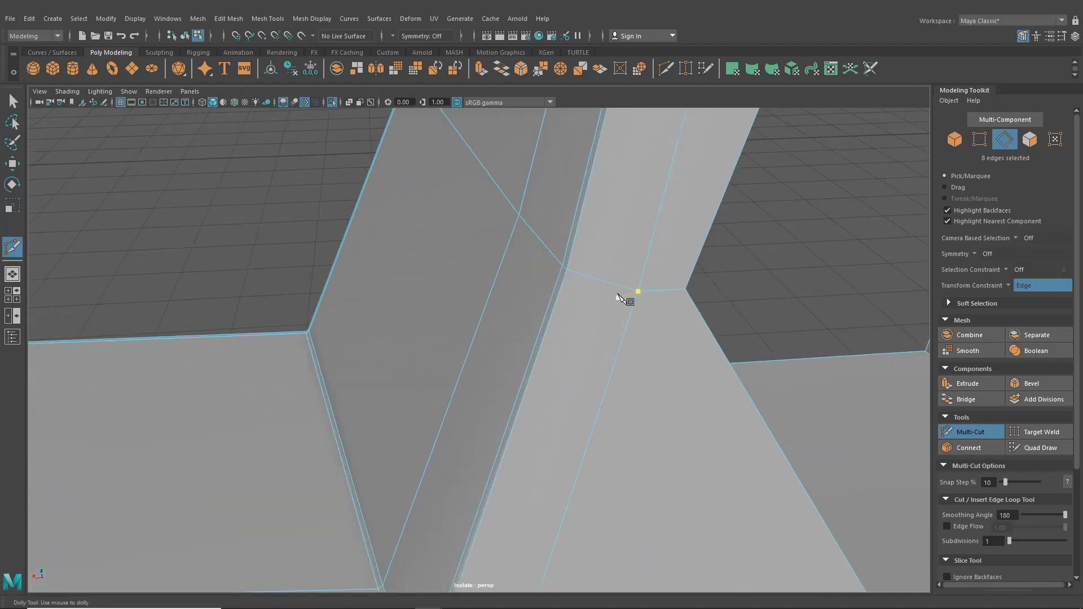
click(635, 291)
alt+middle_drag(670, 247, 658, 256)
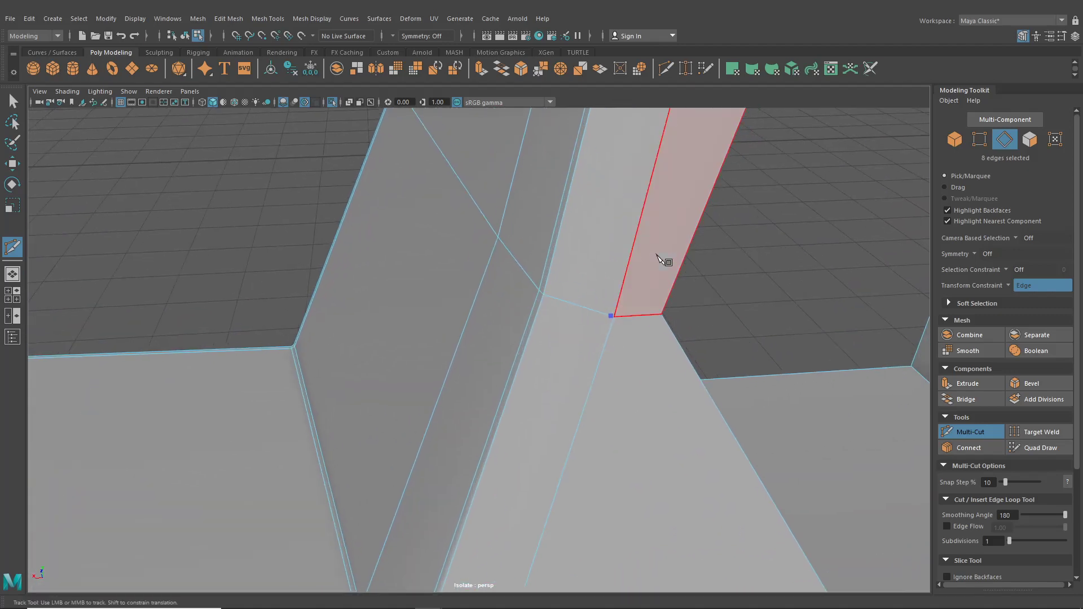
alt+middle_drag(684, 220, 669, 275)
mouse_move(670, 277)
alt+mouse_down()
mouse_move(646, 412)
mouse_move(621, 469)
mouse_move(677, 277)
alt+mouse_up()
alt+middle_drag(680, 281, 633, 411)
scroll(546, 433, down, 5)
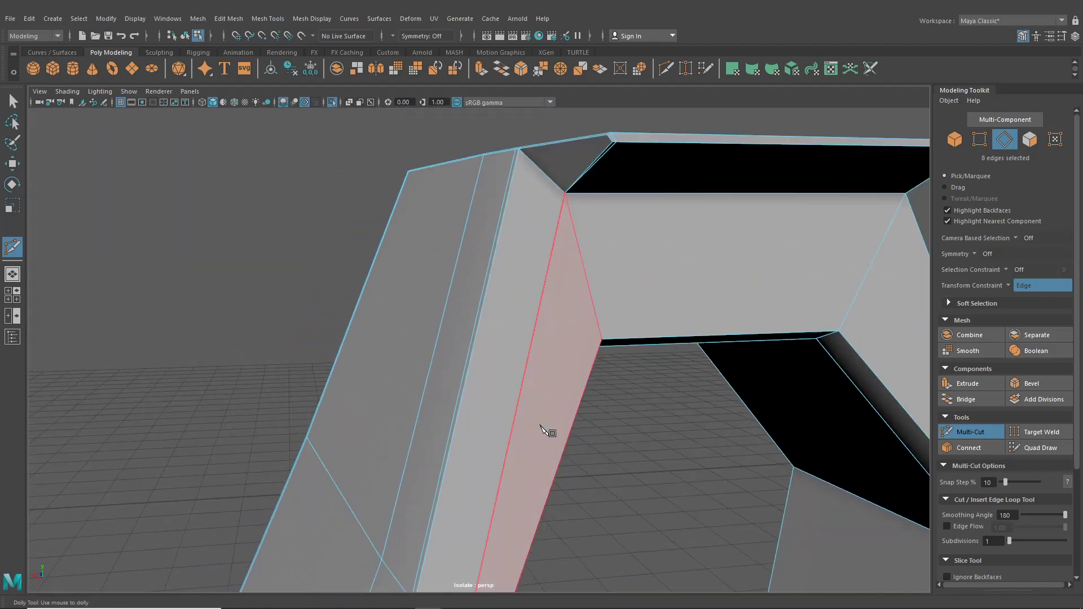
- Cut a supporting edge just beneath the overhang, across the panel above the opening from one upper corner to the other
scroll(540, 434, up, 10)
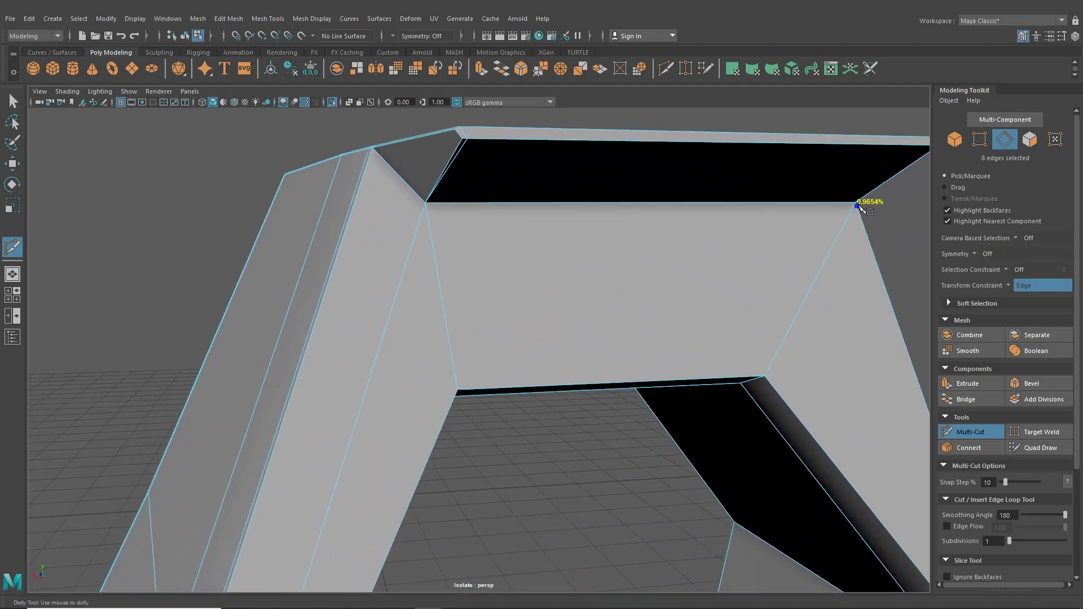
click(857, 206)
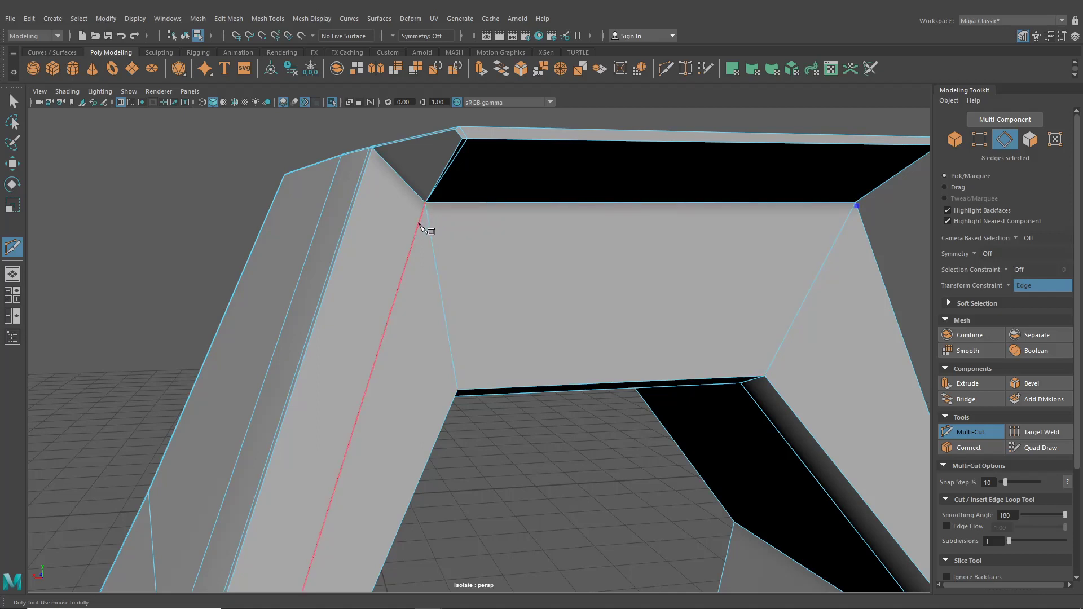
click(424, 211)
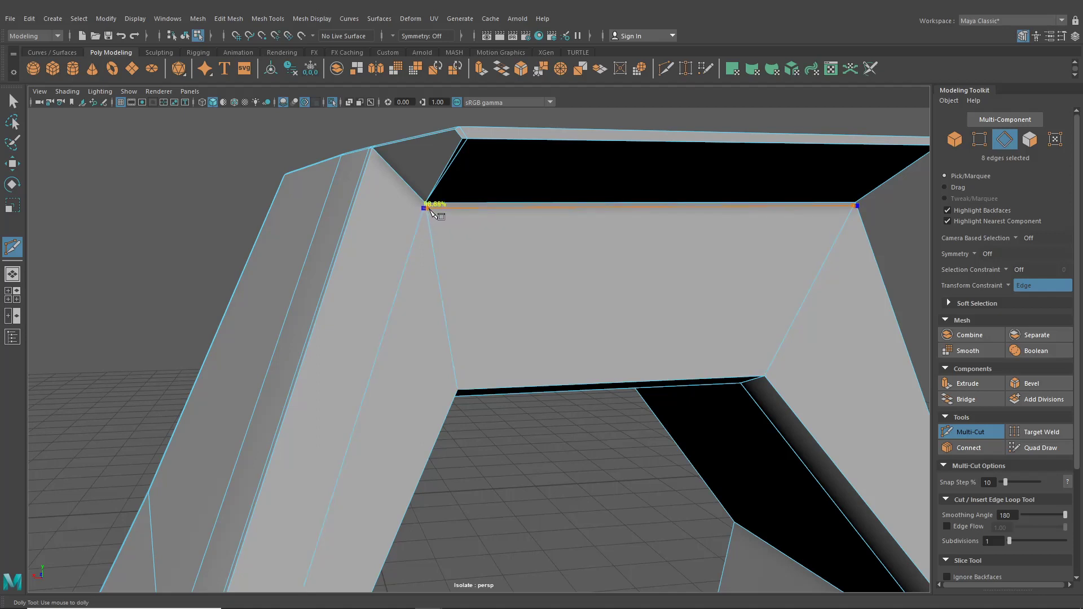
click(765, 375)
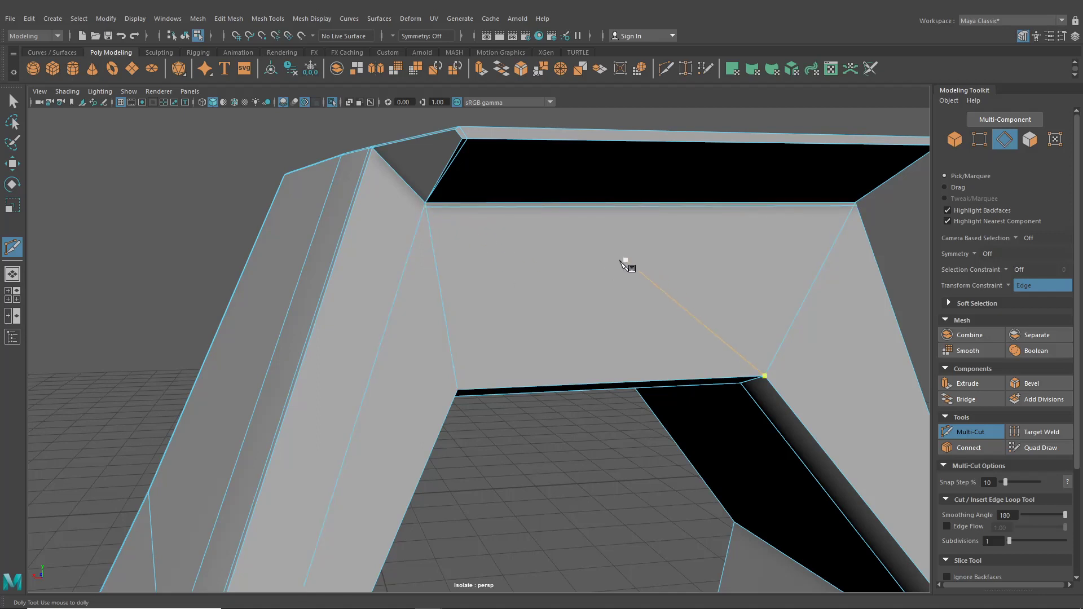
alt+middle_drag(511, 266, 533, 283)
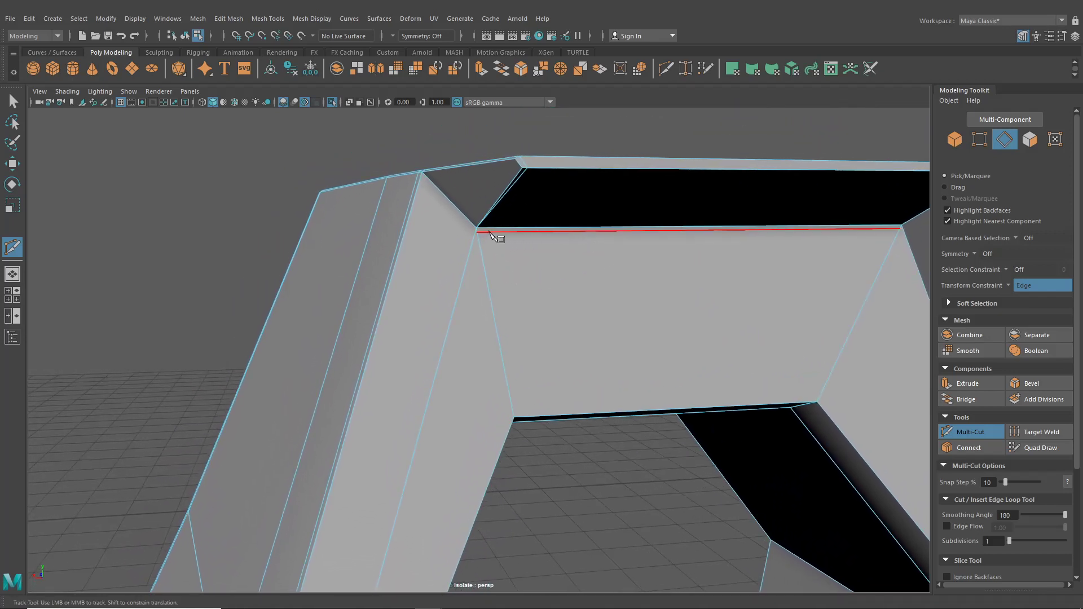
- Slide the end vertex of the new edge at the upright's upper corner slightly along its edge to about X 1.10
click(684, 70)
right_drag(576, 201, 521, 206)
alt+middle_drag(515, 195, 302, 244)
scroll(515, 231, up, 5)
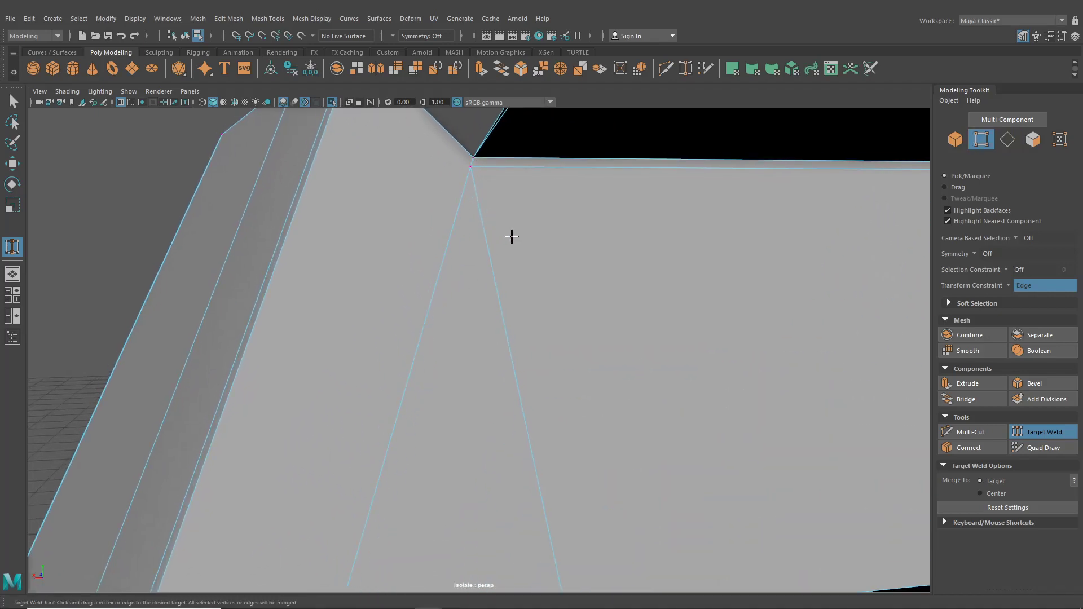
scroll(512, 236, down, 5)
scroll(448, 273, up, 4)
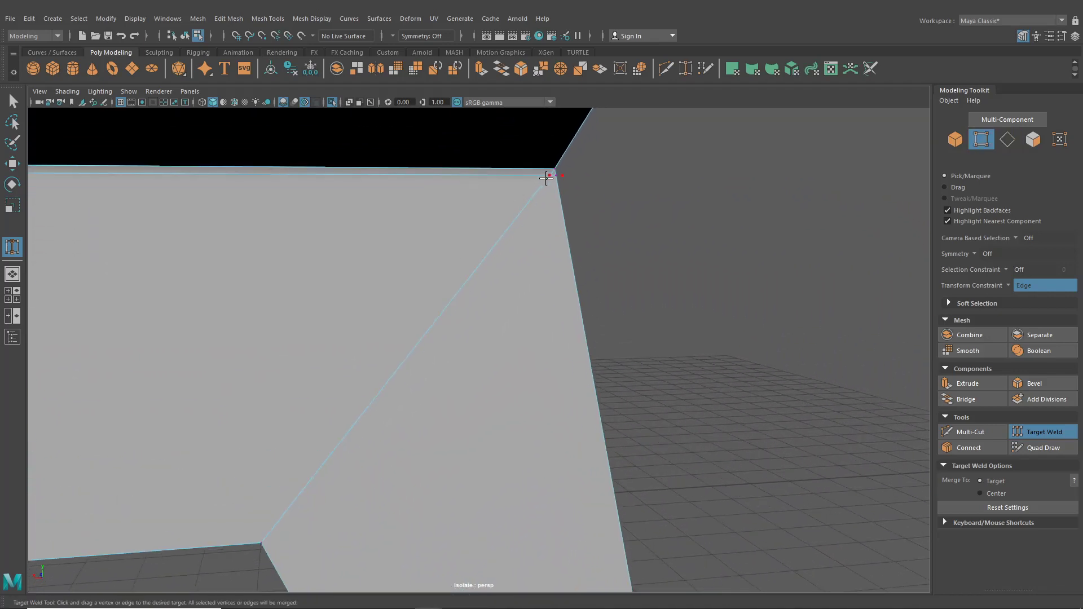
scroll(534, 234, down, 3)
alt+middle_drag(534, 235, 720, 239)
key(w)
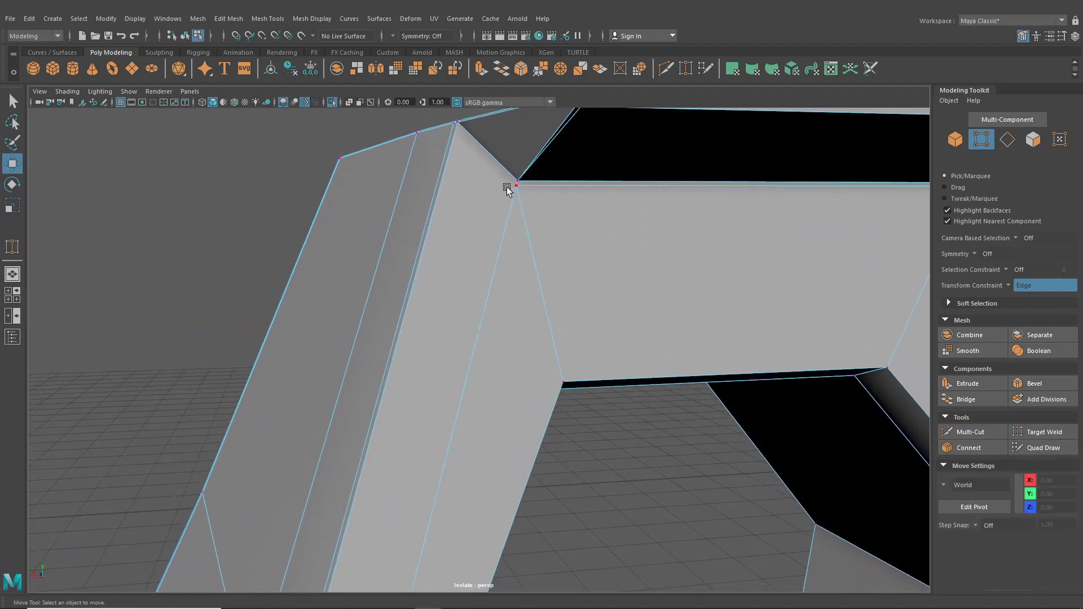
click(517, 184)
drag(517, 190, 472, 186)
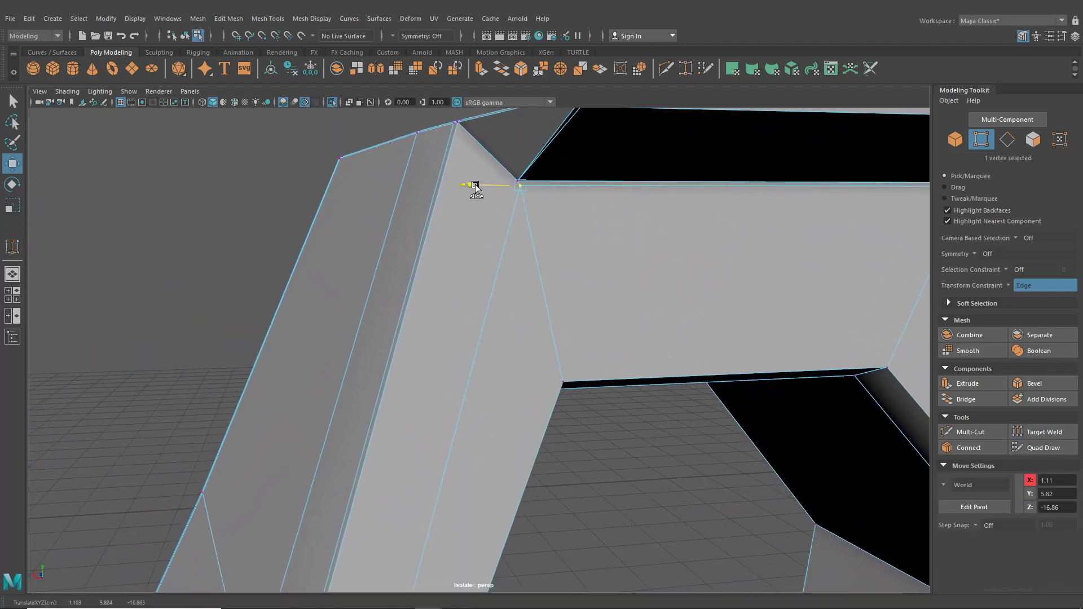
- Multi-Cut a supporting edge down the upright close beside its lengthwise edge, from the corner under the overhang to the bumper's front-face corner
click(664, 68)
scroll(621, 248, down, 3)
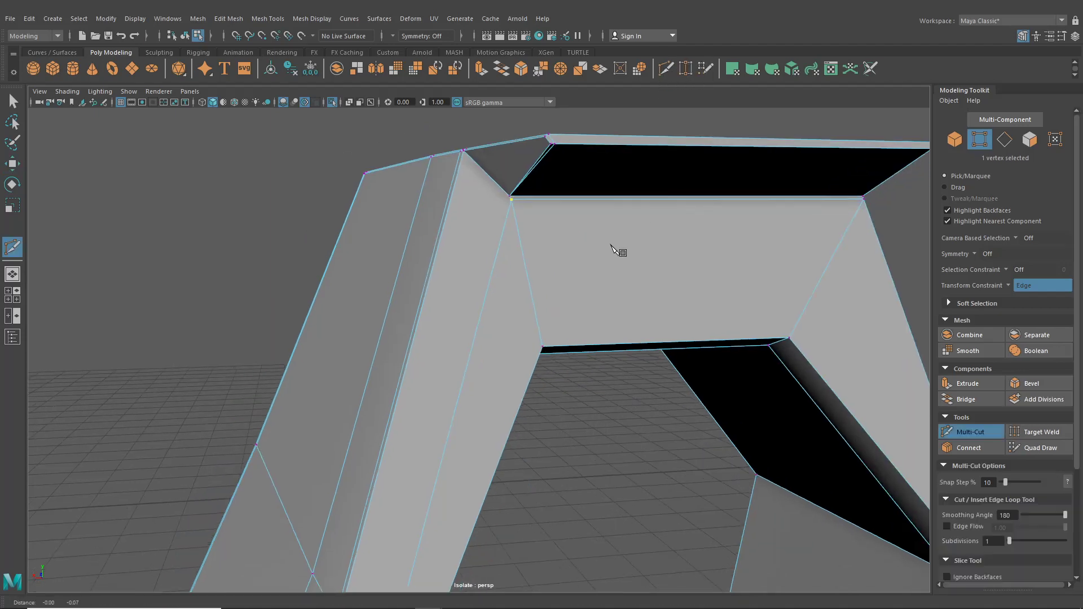
scroll(626, 213, up, 4)
scroll(579, 248, down, 1)
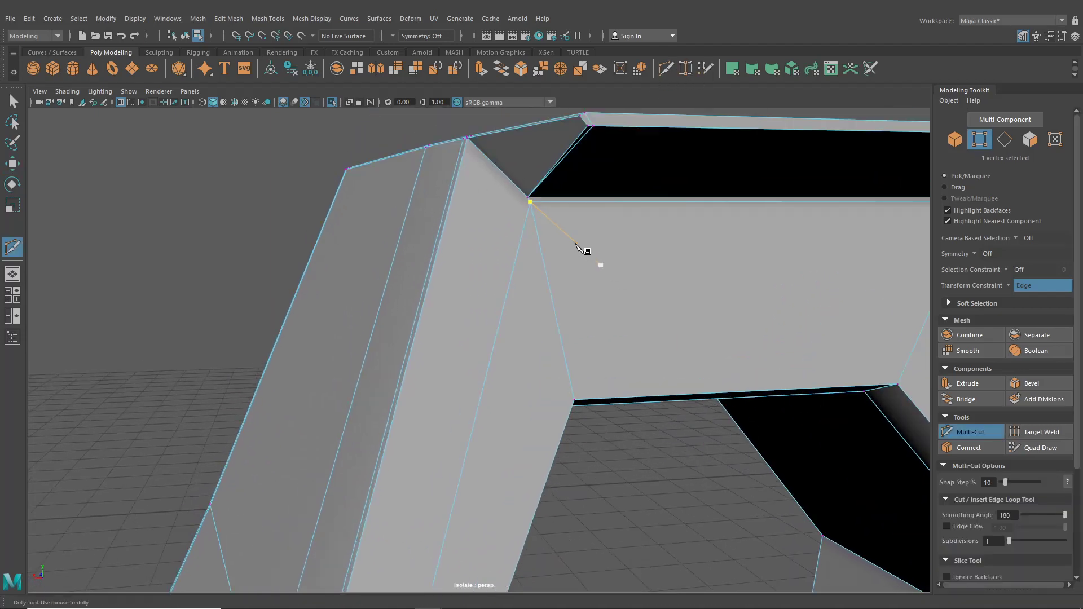
click(524, 195)
scroll(515, 205, up, 5)
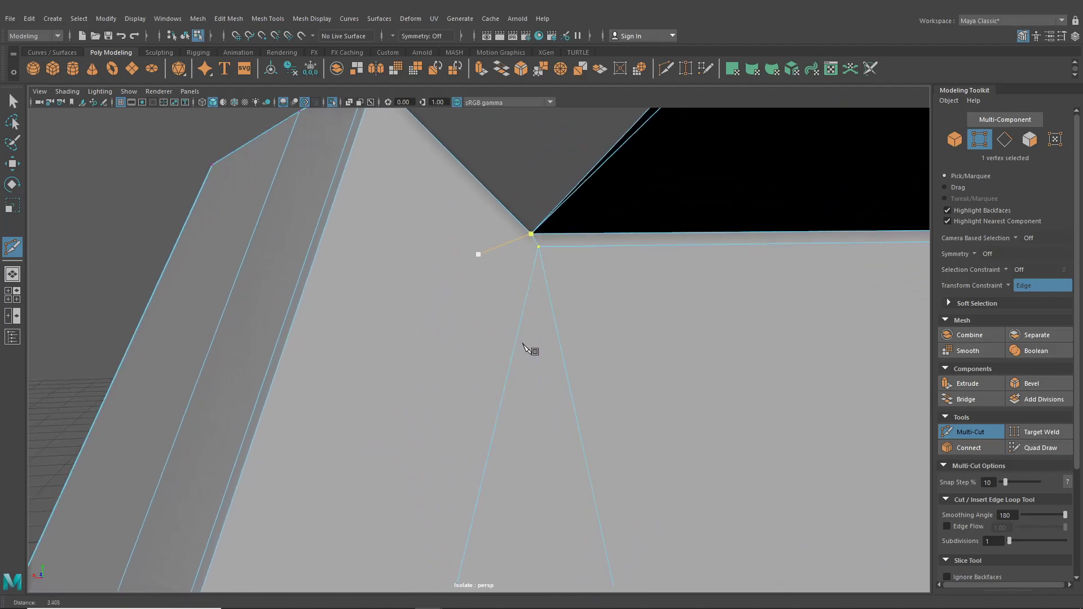
scroll(530, 234, down, 6)
alt+middle_drag(508, 331, 558, 124)
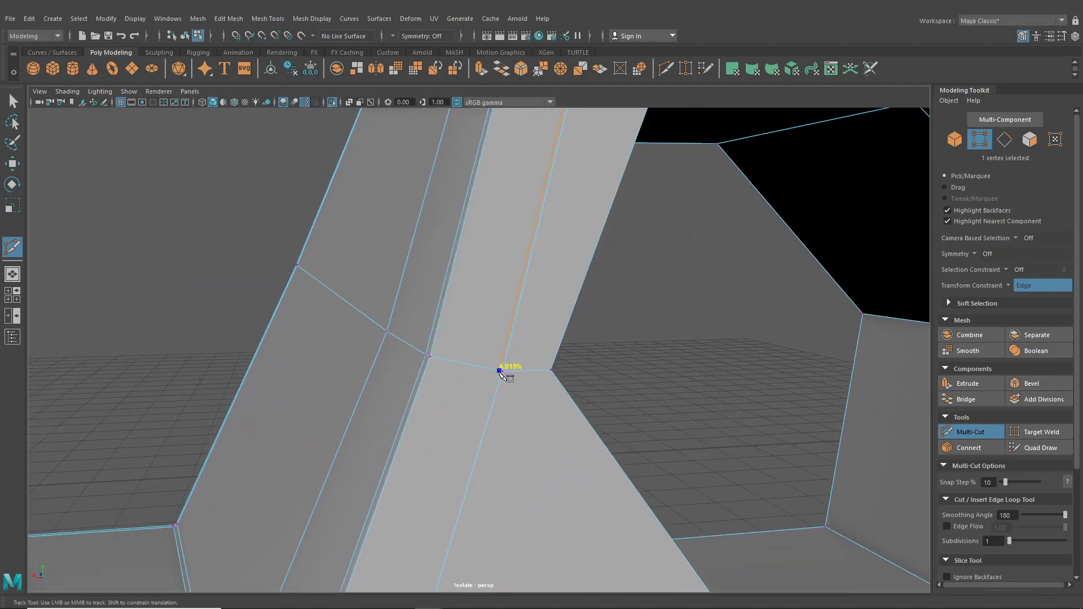
alt+middle_drag(477, 441, 482, 276)
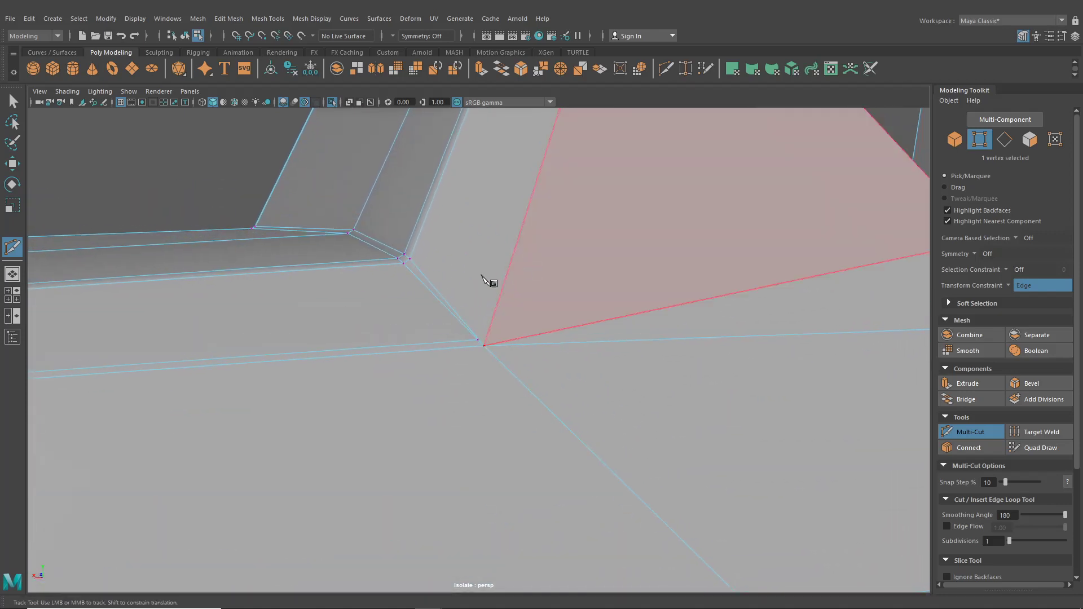
scroll(481, 339, up, 6)
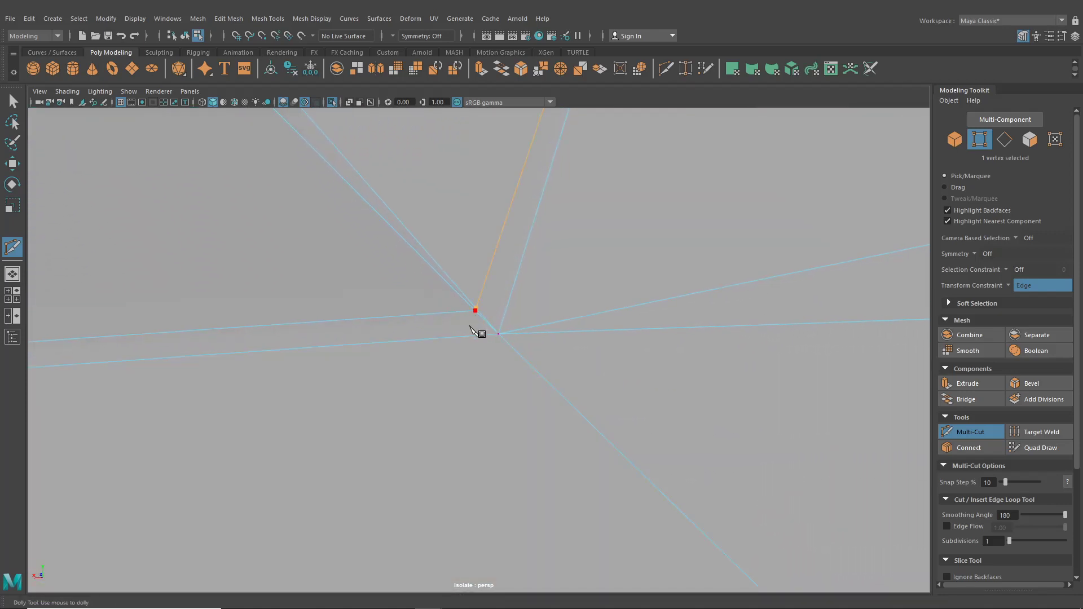
right_click(470, 328)
- Merge the two nearly coincident vertices at the lower end of the new edge and return to object selection
click(16, 104)
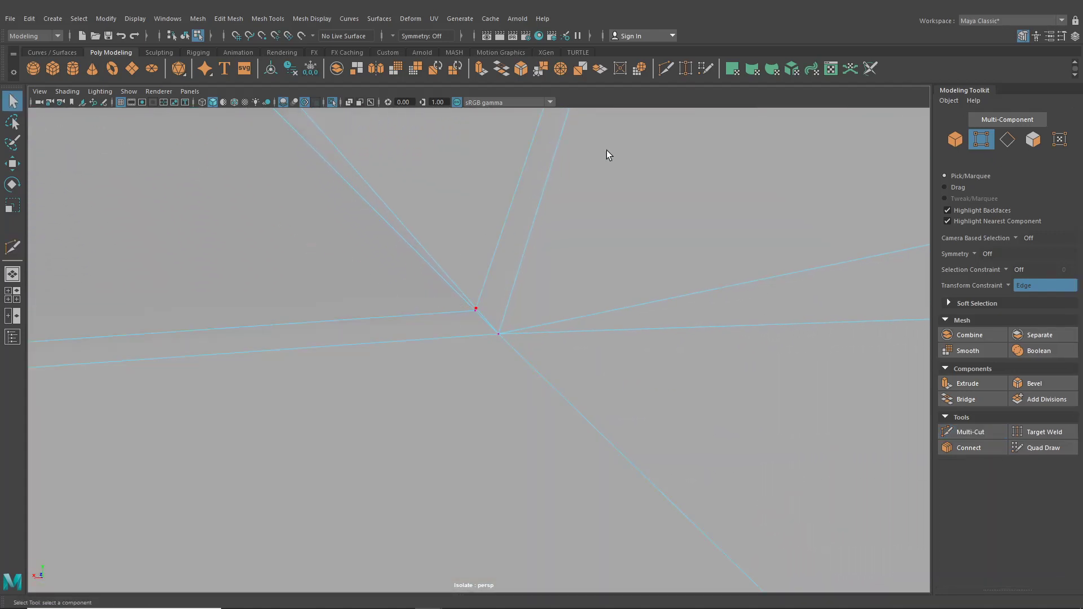
right_drag(447, 217, 396, 217)
click(228, 18)
click(256, 120)
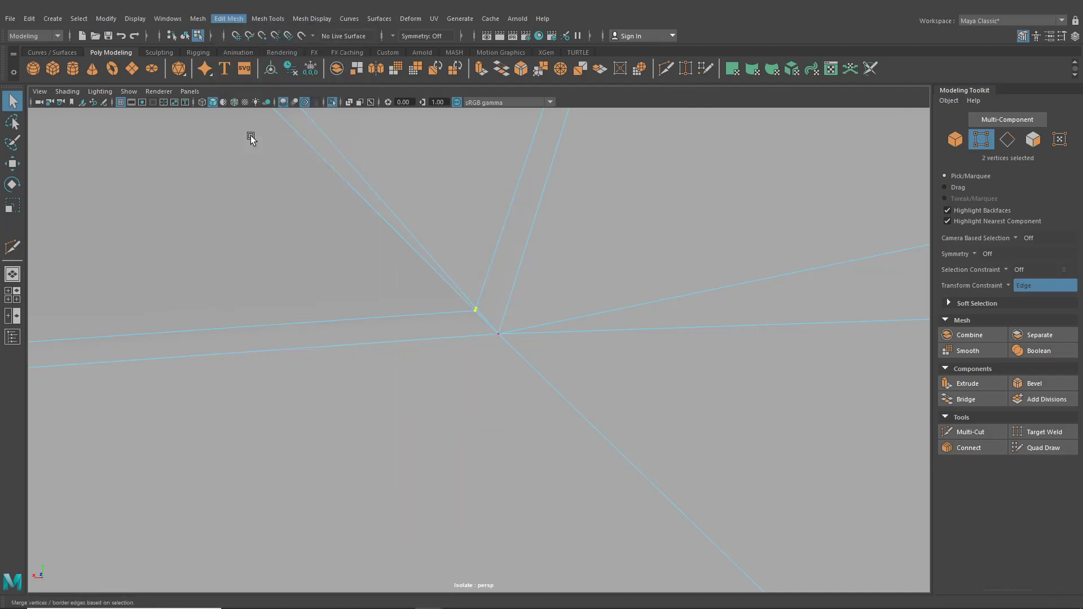
click(185, 36)
- Preview the bumper section smoothed and check the overhanging lip and upper corner above the opening
scroll(564, 321, down, 10)
alt+drag(566, 324, 555, 366)
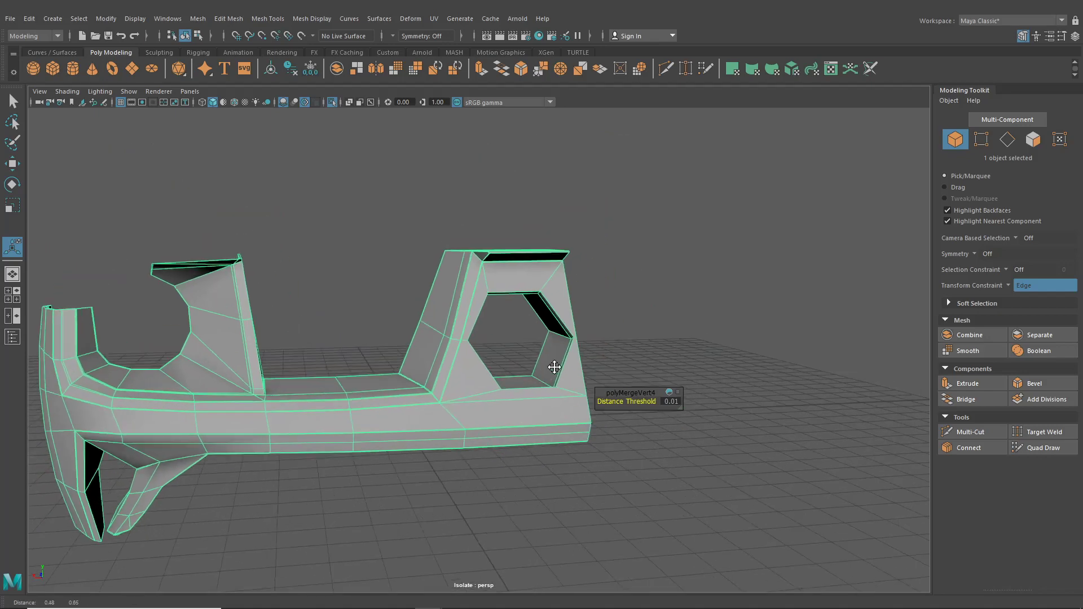
scroll(624, 360, up, 5)
alt+middle_drag(609, 320, 591, 406)
scroll(591, 405, up, 5)
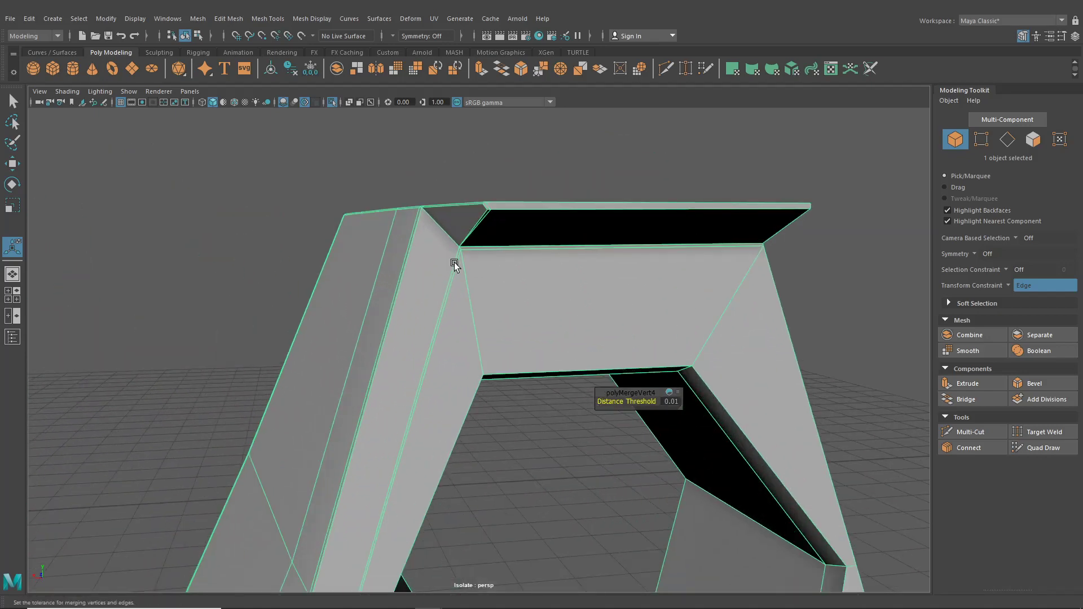
alt+drag(568, 270, 327, 229)
click(334, 239)
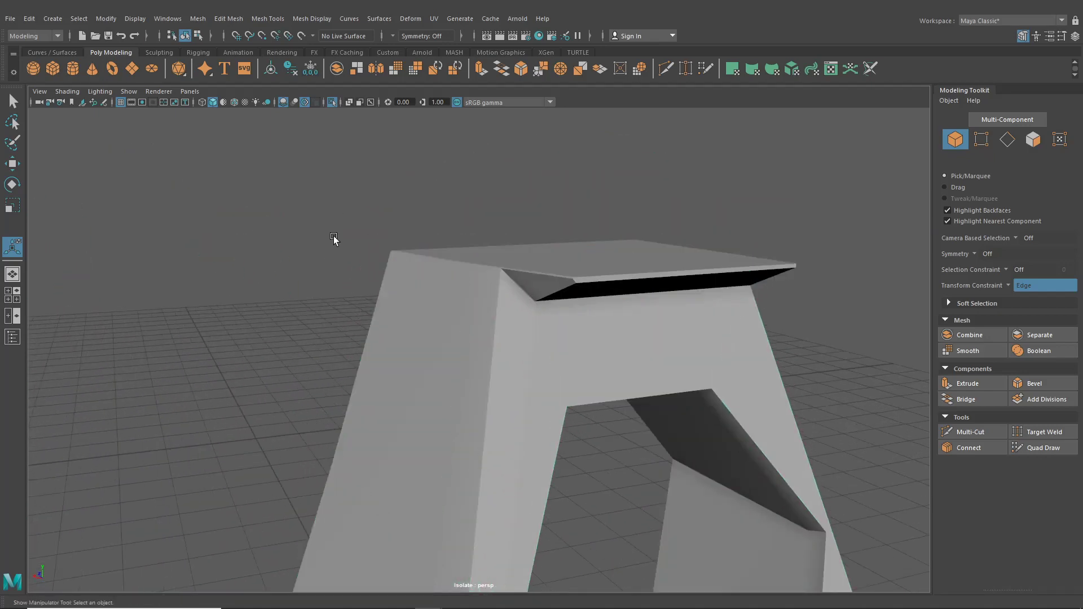
click(411, 301)
key(3)
click(310, 262)
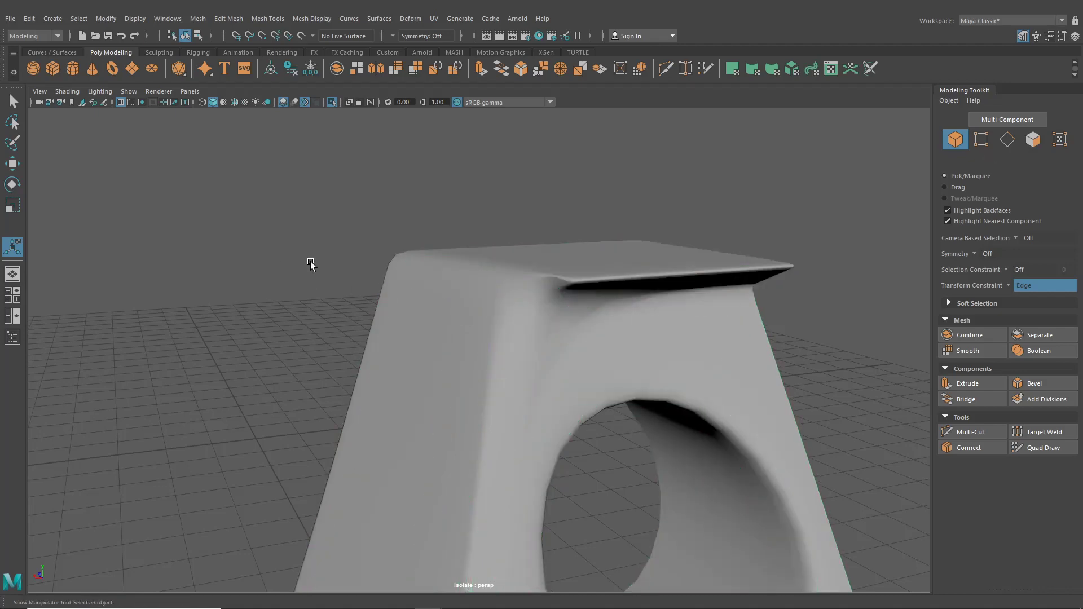
- Compare the smoothed and unsmoothed shapes at the corner where the upright meets the bumper's front face
alt+drag(311, 262, 282, 275)
alt+middle_drag(283, 275, 294, 290)
alt+drag(295, 290, 421, 358)
scroll(445, 340, up, 3)
alt+middle_drag(422, 358, 451, 305)
click(445, 339)
key(1)
scroll(452, 304, up, 3)
alt+drag(451, 305, 510, 346)
key(3)
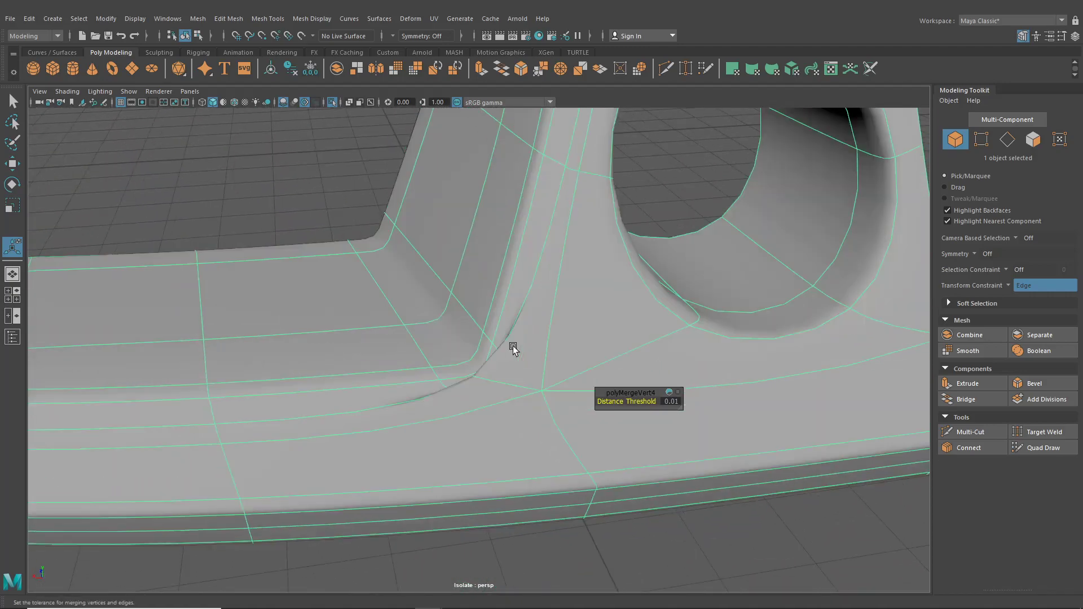
key(1)
- Examine the unsmoothed edge flow around the vertices where the upright's supporting edges meet the front-face edges
alt+middle_drag(544, 357, 459, 281)
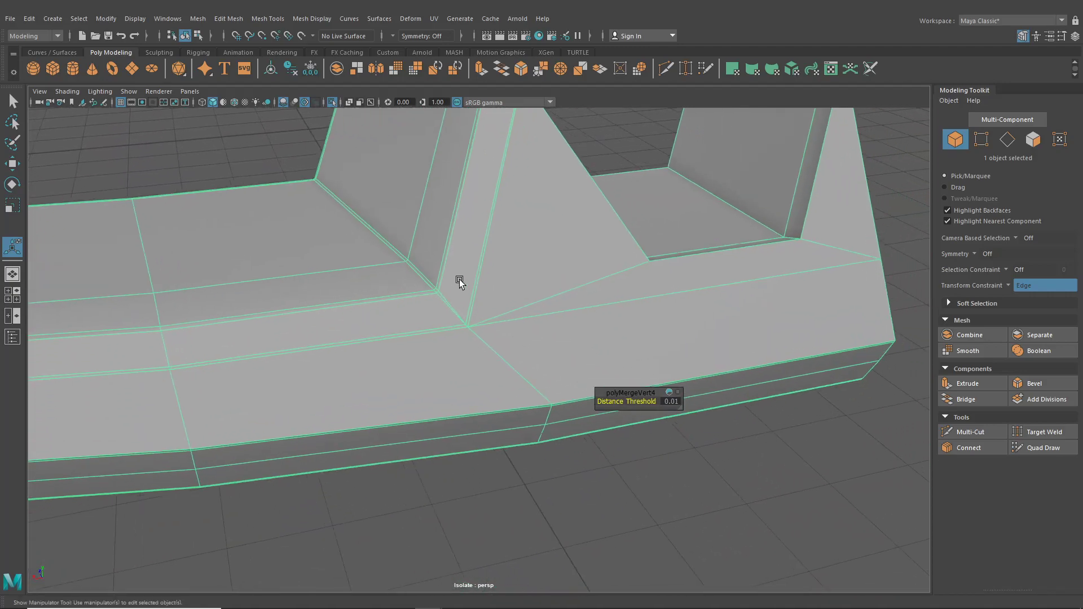
alt+right_drag(429, 277, 554, 403)
right_drag(442, 191, 401, 199)
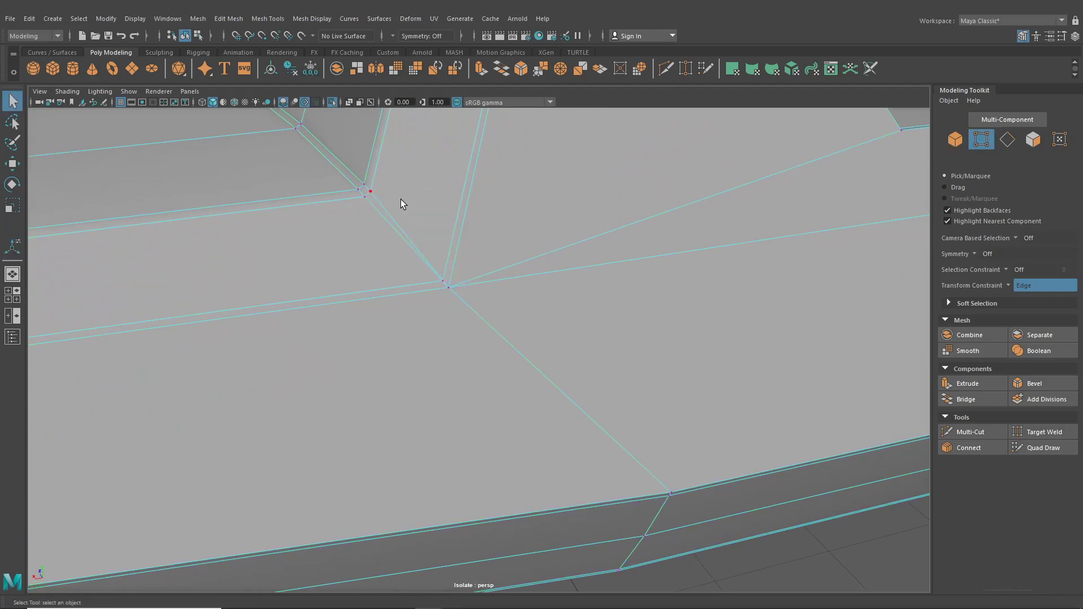
alt+middle_drag(449, 286, 460, 300)
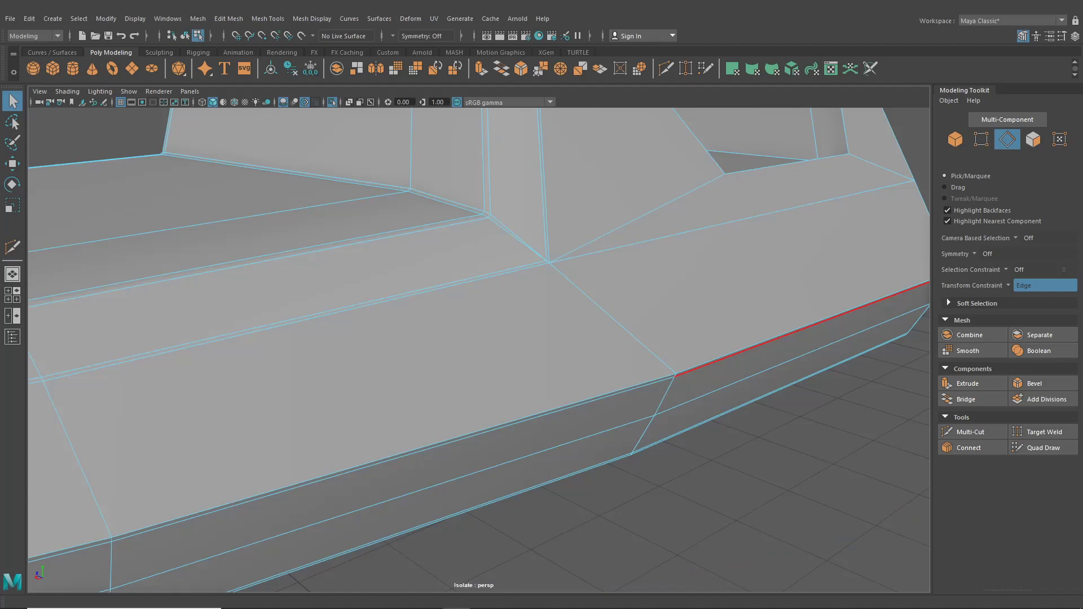
alt+drag(603, 285, 582, 301)
alt+middle_drag(539, 318, 537, 273)
alt+right_drag(497, 248, 509, 283)
alt+middle_drag(508, 284, 512, 269)
scroll(513, 360, down, 10)
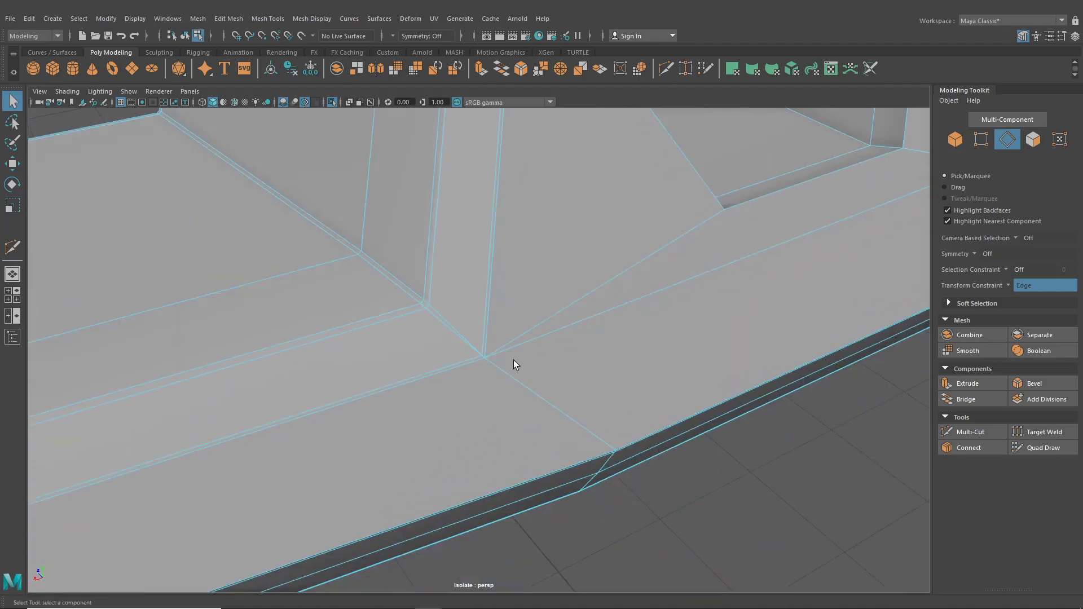
scroll(375, 288, up, 3)
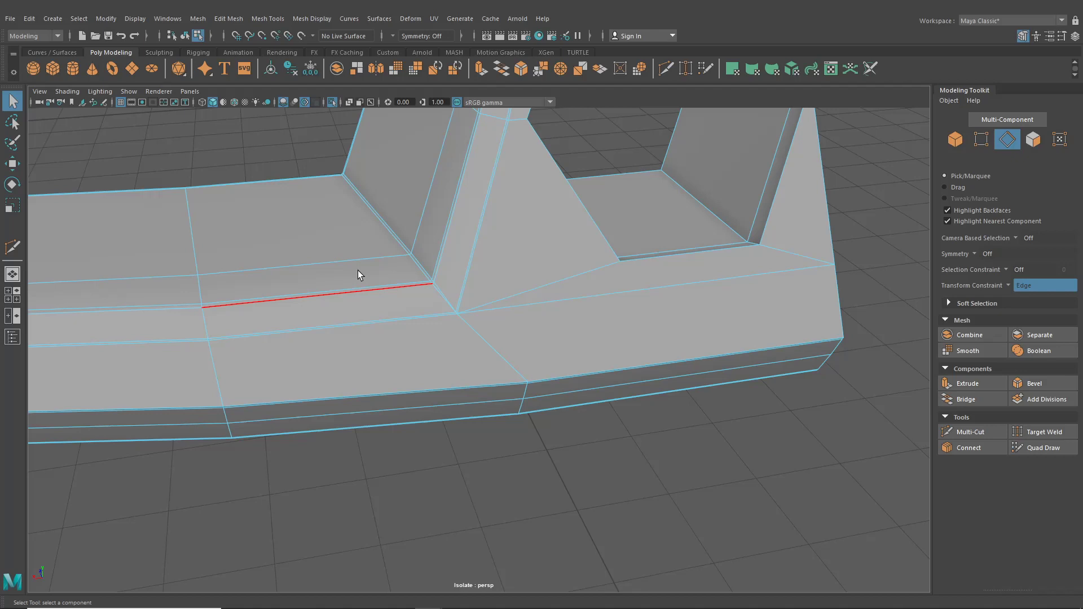
- Leave isolation and show the surrounding car parts with wireframe on shaded and the trim strip beneath the bumper unsmoothed
click(330, 103)
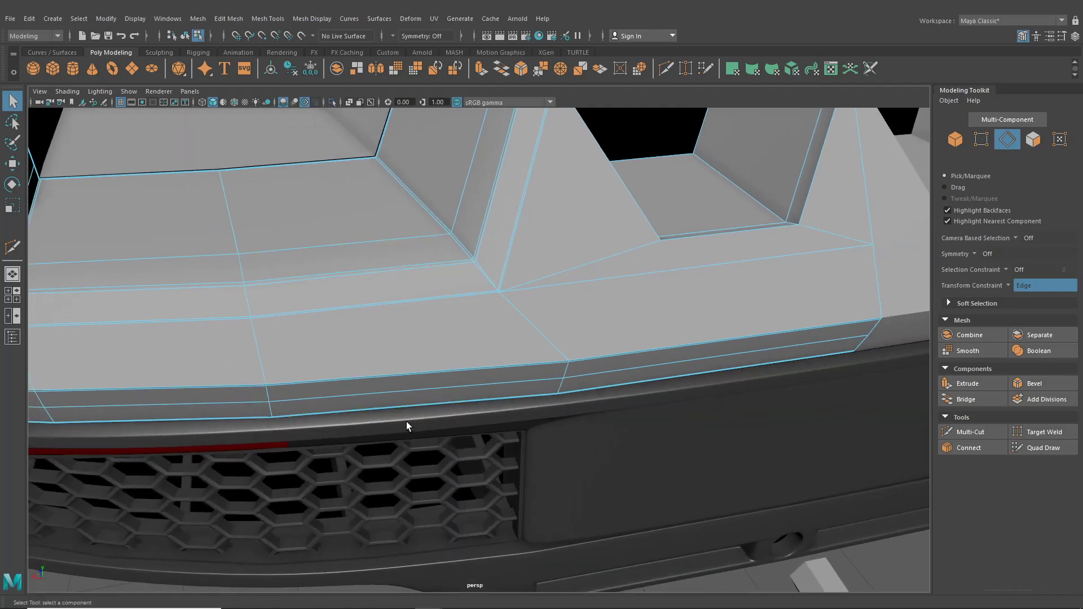
click(406, 422)
key(1)
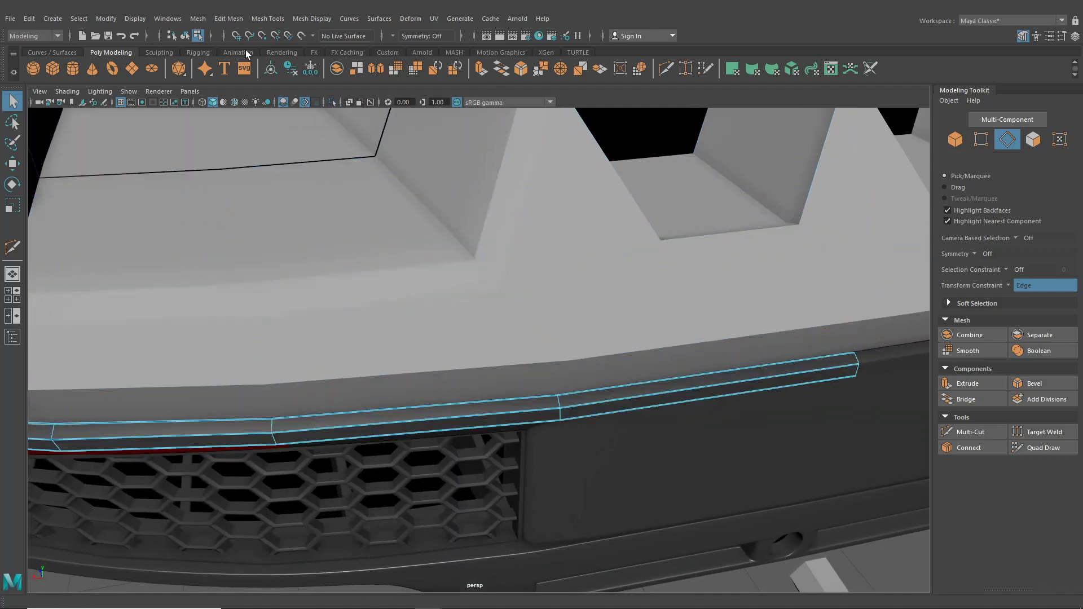
click(233, 103)
alt+middle_drag(413, 239, 428, 275)
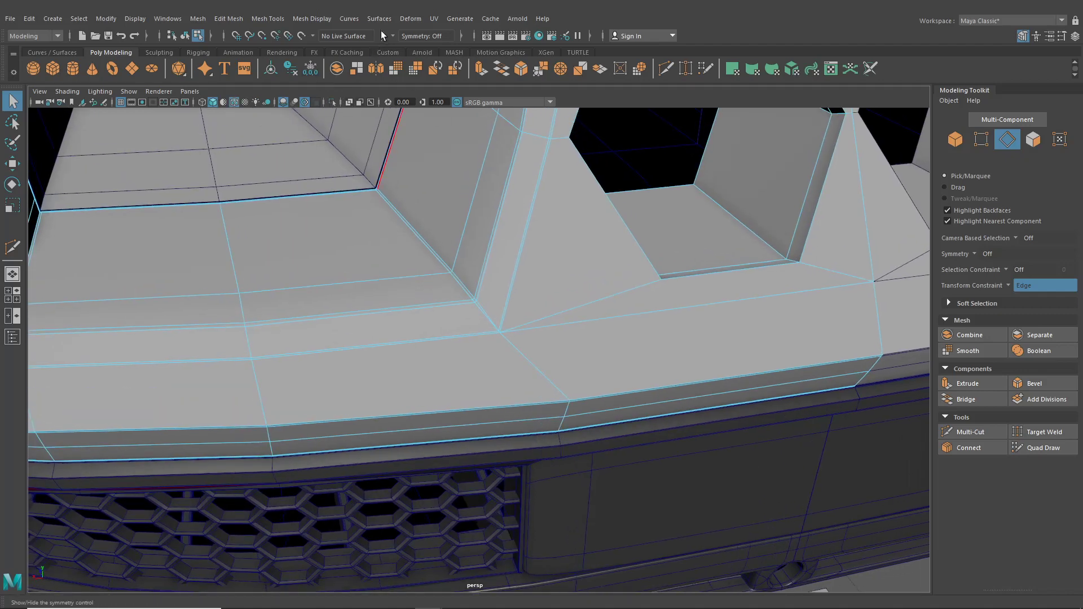
- Cut an edge from the upright's inner base corner through the adjacent front-face vertex and diagonally down to the bumper's front edge
click(663, 75)
click(475, 300)
alt+right_drag(490, 294, 590, 412)
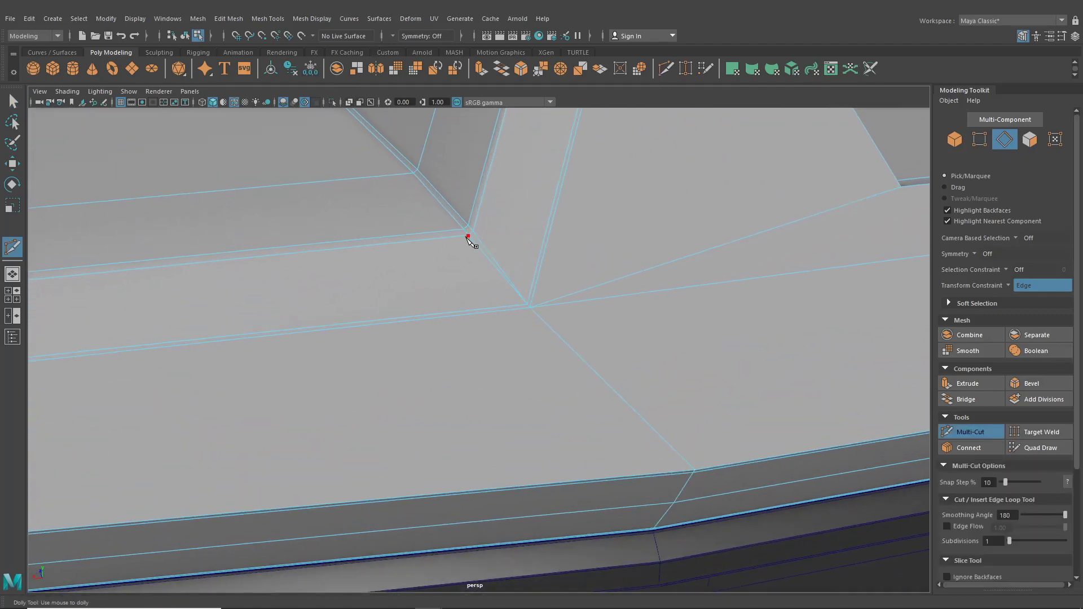
alt+middle_drag(470, 236, 451, 259)
alt+right_drag(450, 258, 497, 320)
click(510, 323)
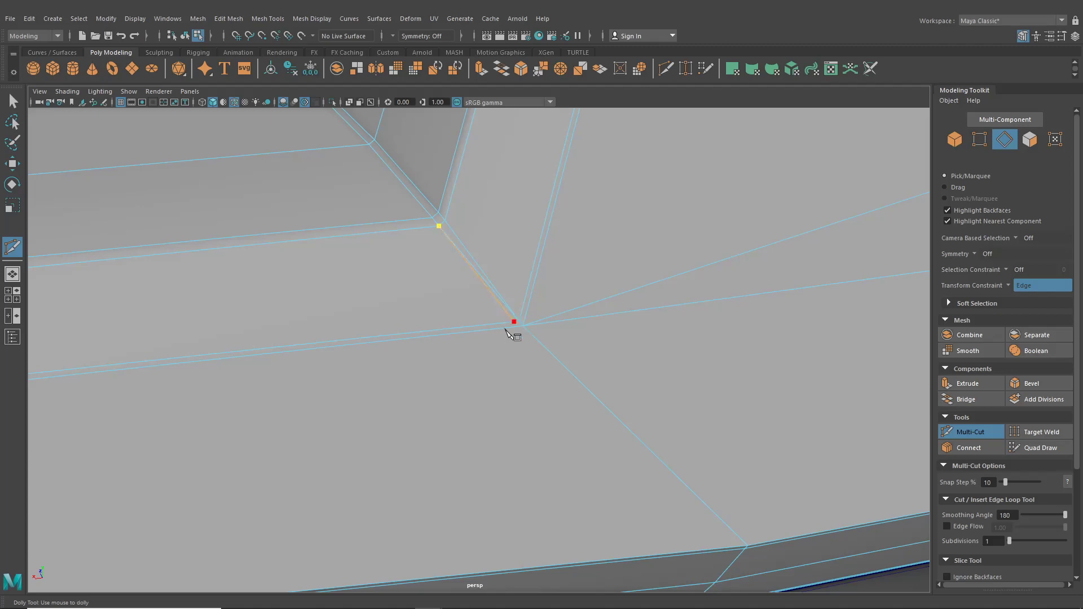
drag(517, 337, 516, 334)
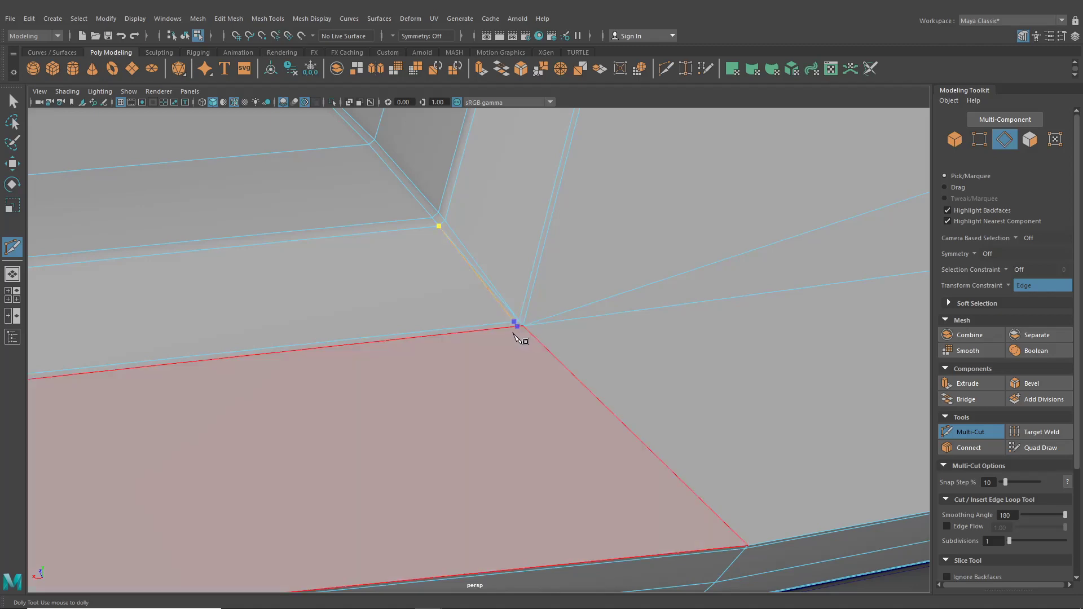
alt+right_drag(516, 334, 489, 360)
alt+middle_drag(489, 360, 537, 293)
click(419, 395)
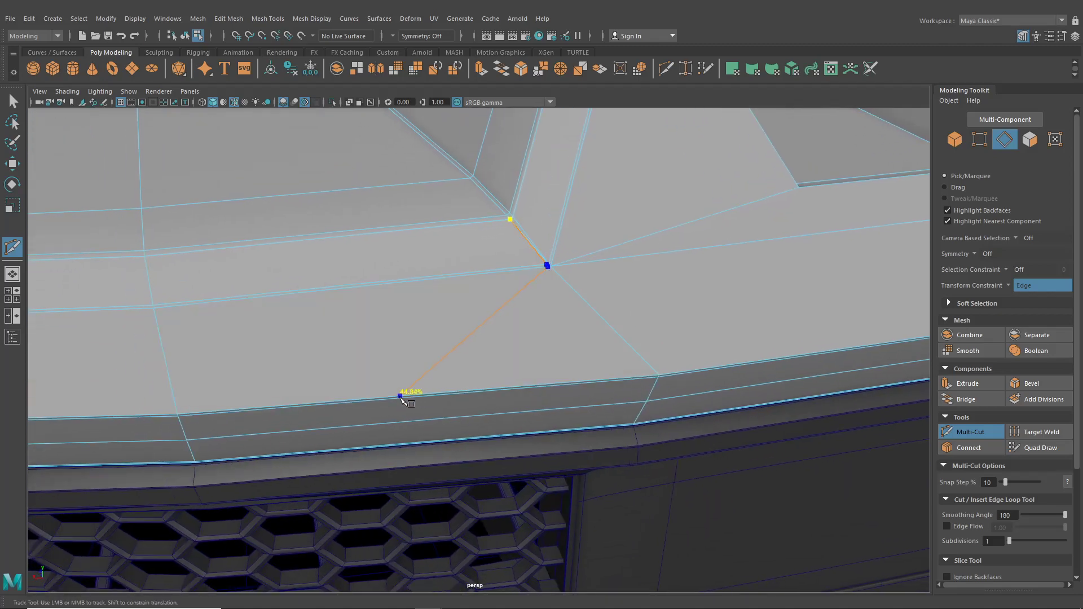
click(403, 396)
right_click(423, 398)
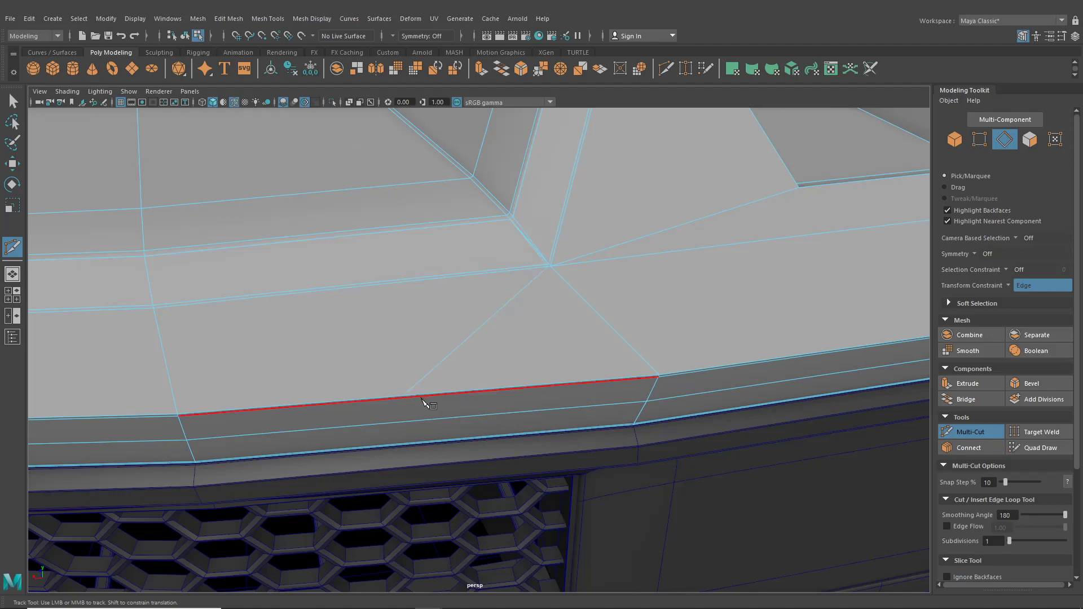
click(11, 102)
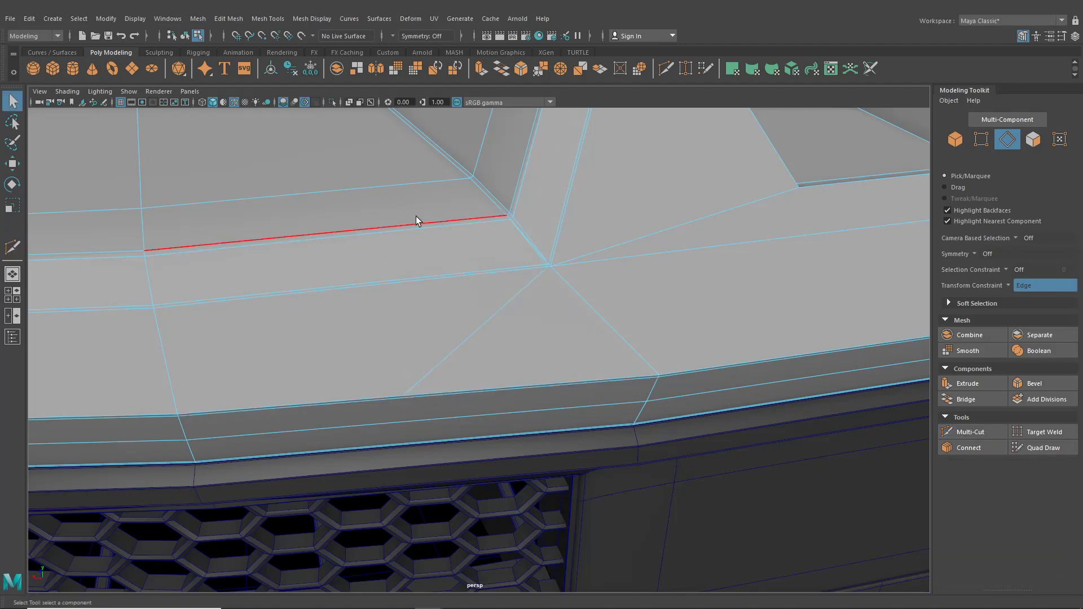
- Preview the bumper smoothed and inspect the edge flow around the new diagonal cut at the upright's base
scroll(418, 219, down, 3)
key(3)
scroll(554, 355, down, 3)
scroll(613, 497, up, 3)
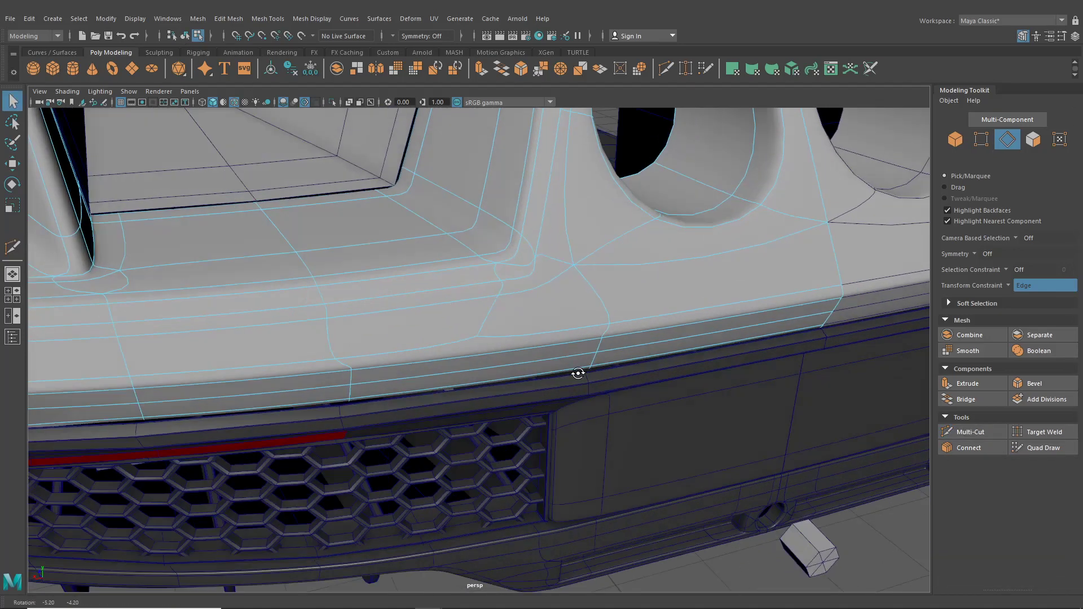
alt+drag(578, 375, 623, 302)
alt+middle_drag(623, 302, 603, 337)
key(F8)
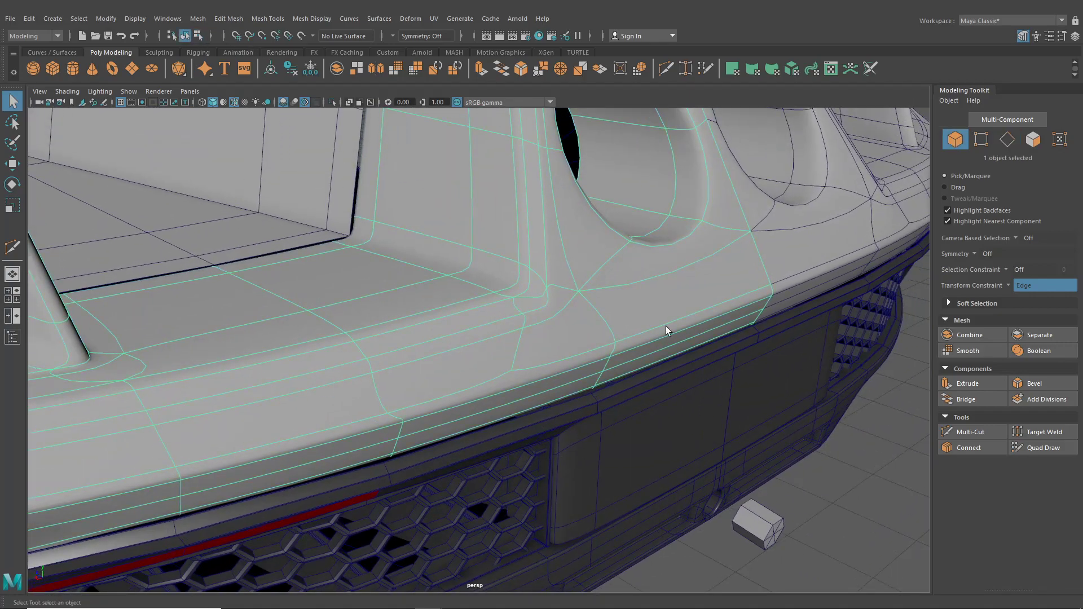
click(835, 504)
- Hide wireframe on shaded and check the smoothed shading at the upright's base and along the bumper's front edge
scroll(705, 382, up, 2)
alt+drag(706, 381, 753, 341)
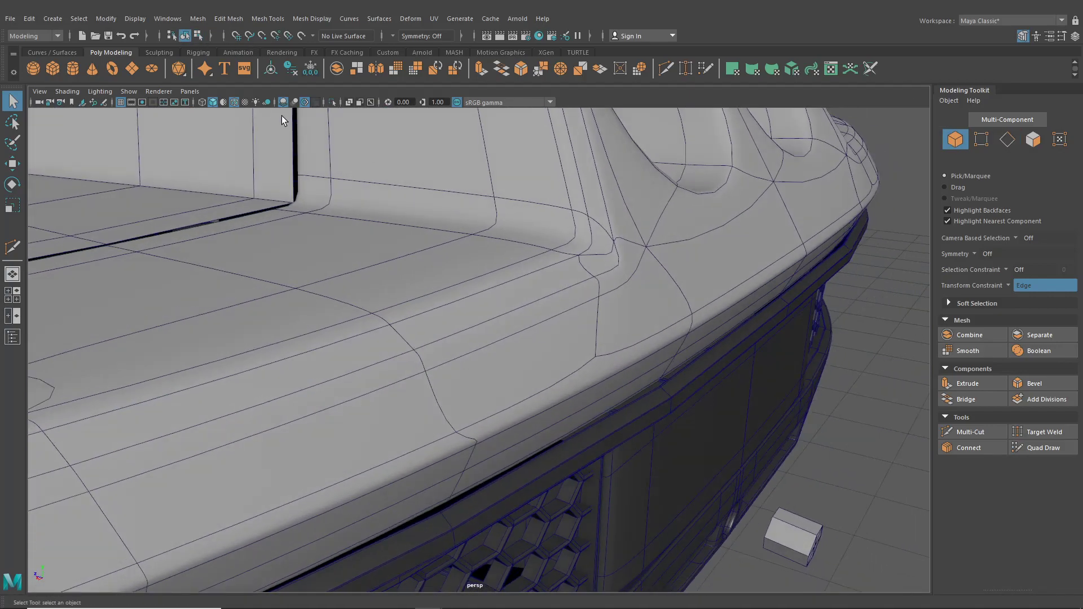
click(233, 102)
mouse_move(465, 238)
alt+mouse_down()
mouse_move(396, 283)
mouse_move(430, 322)
mouse_move(484, 326)
alt+mouse_up()
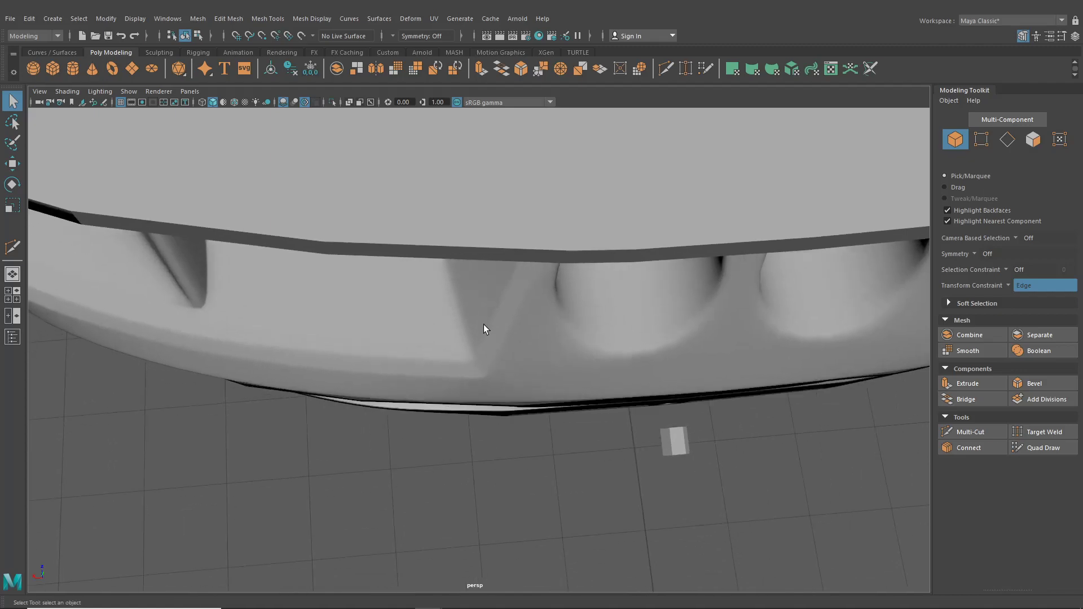
alt+drag(483, 376, 530, 296)
scroll(509, 303, down, 4)
scroll(530, 296, up, 5)
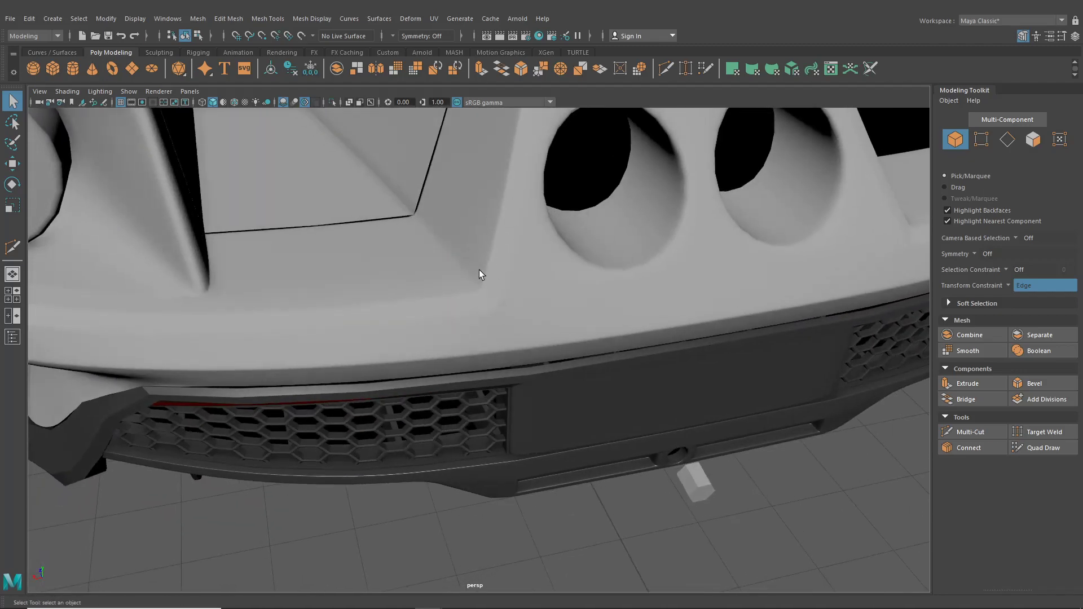
alt+drag(479, 270, 466, 343)
scroll(466, 343, up, 4)
- Insert an edge loop down the unsmoothed bumper's front lip in line with the lower end of the diagonal cut
click(395, 325)
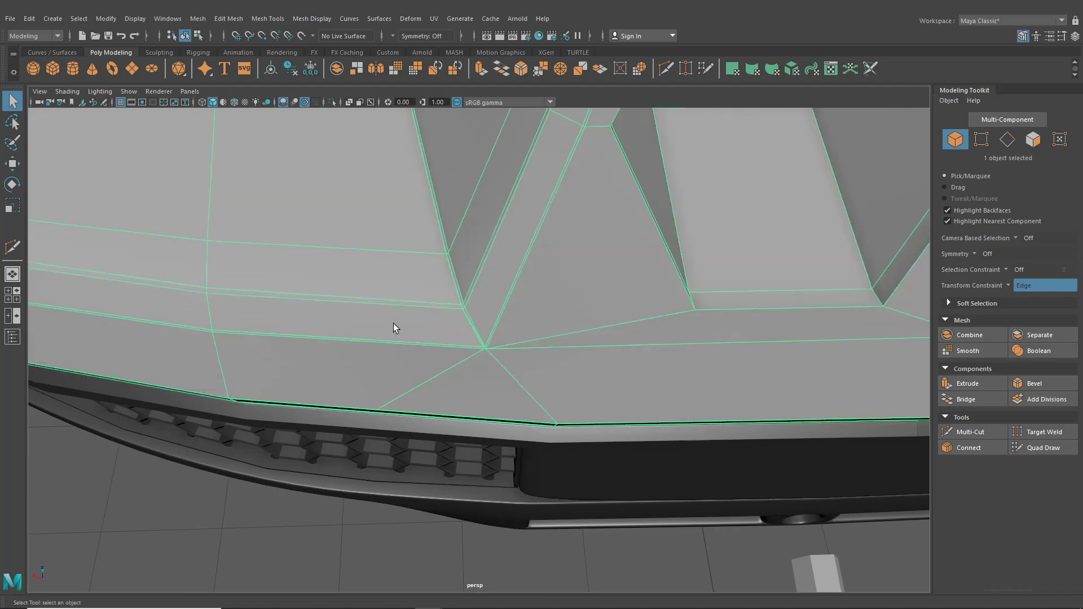
alt+drag(394, 321, 397, 297)
scroll(397, 297, up, 3)
click(265, 19)
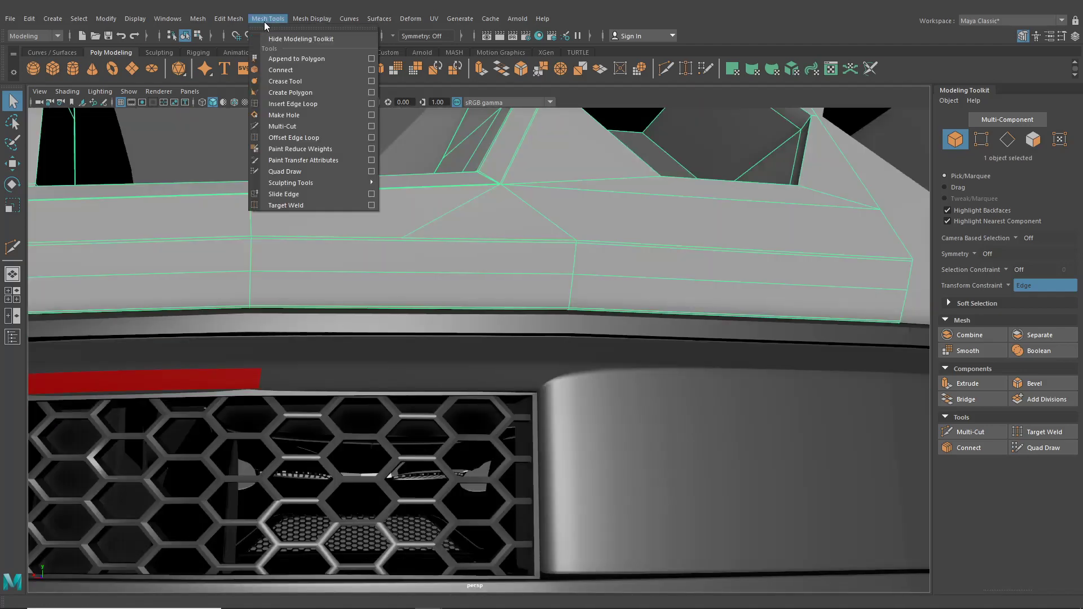
click(288, 104)
scroll(336, 212, up, 5)
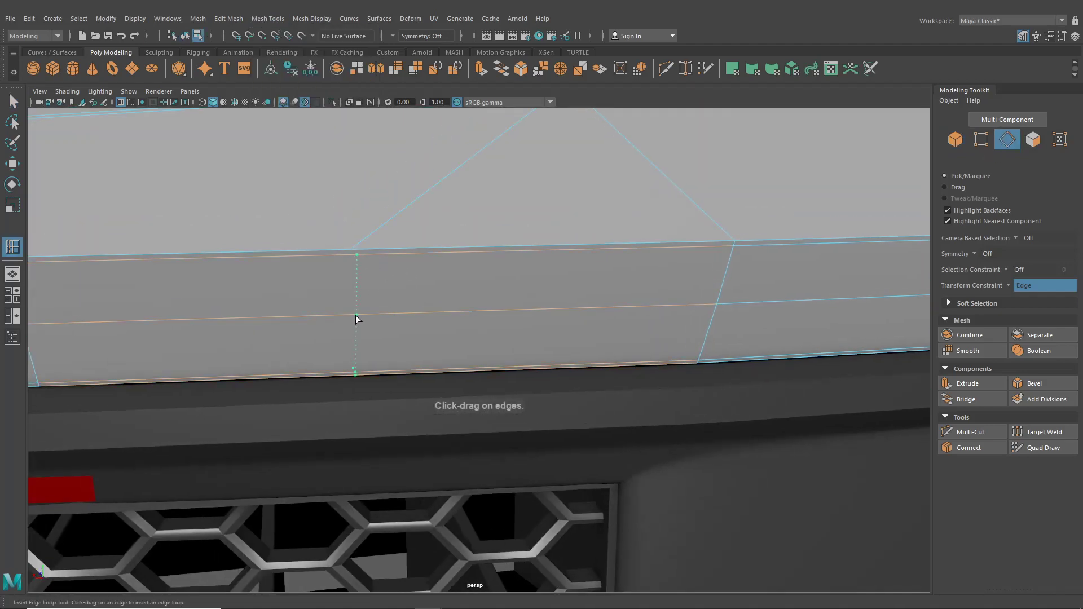
click(349, 317)
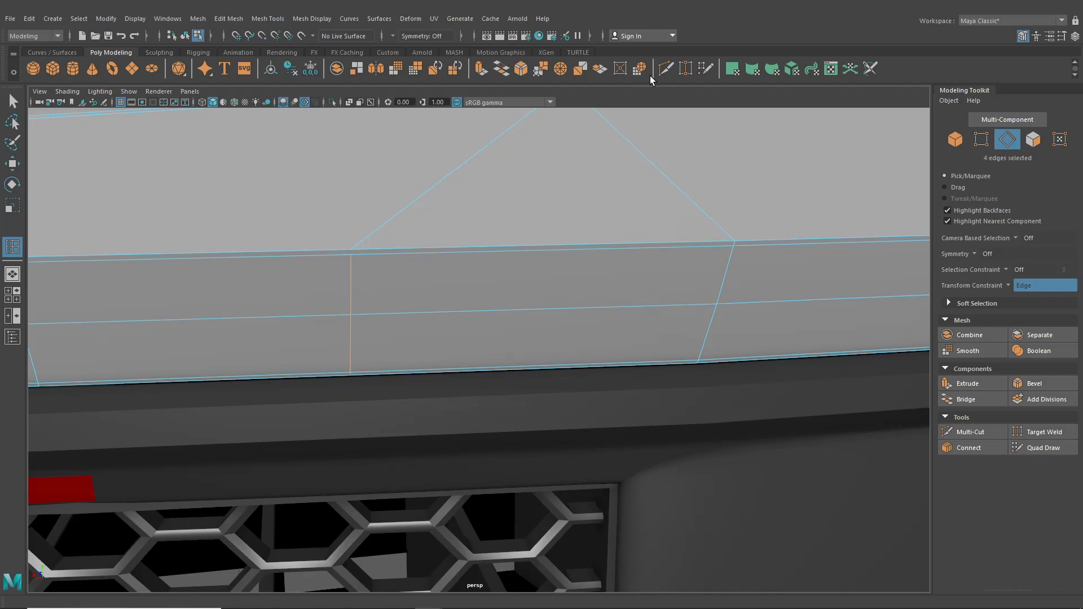
- Join the diagonal cut's lower end to the new vertical loop on the lip with Multi-Cut
key(ctrl+shift+x)
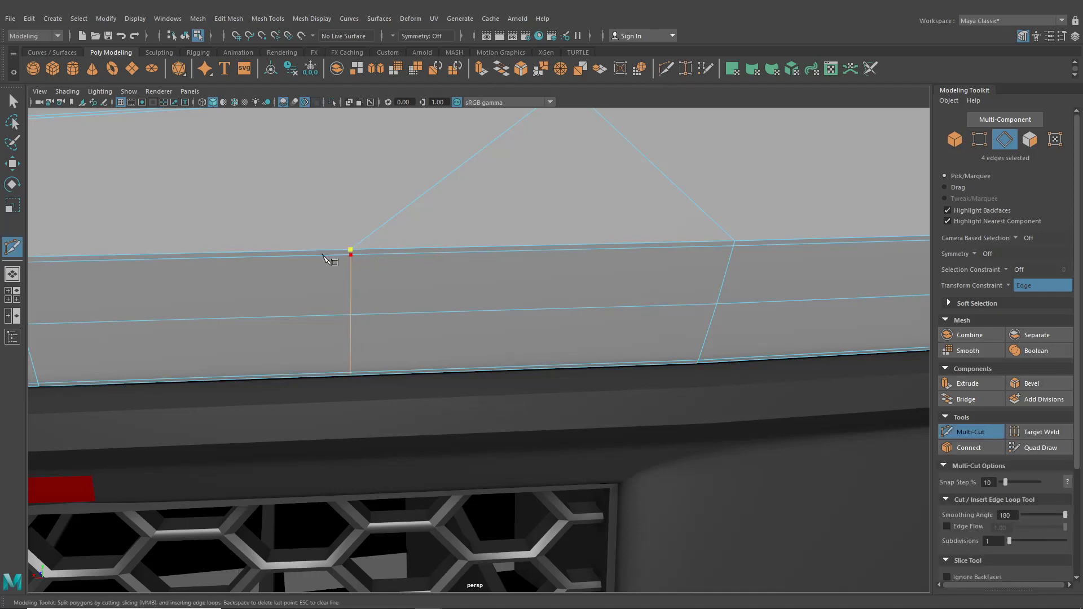
click(351, 314)
alt+drag(281, 190, 334, 154)
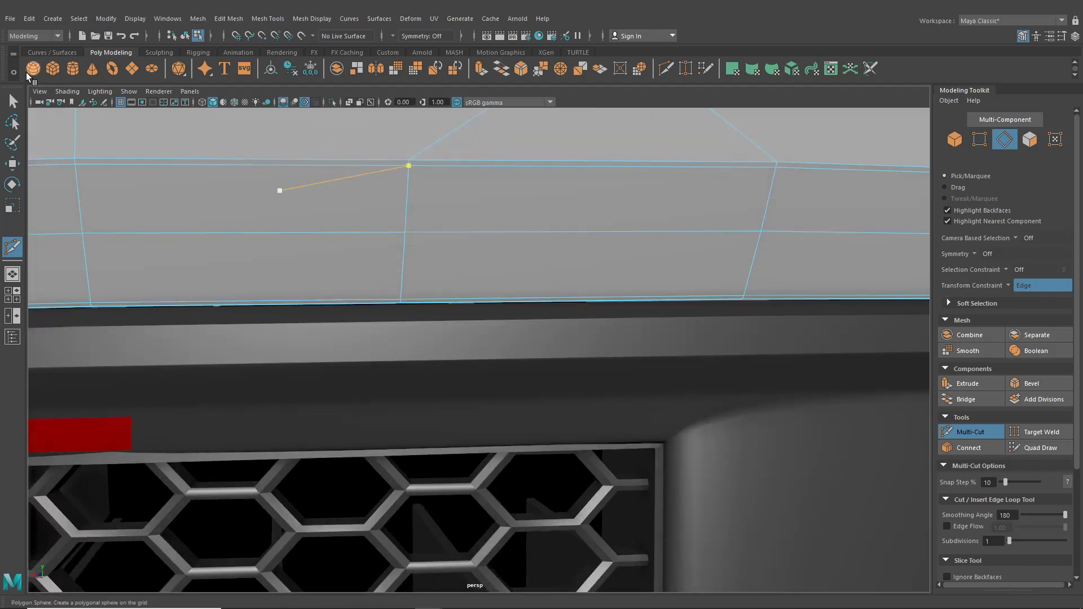
click(12, 101)
- Show wireframe on shaded and insert a matching edge loop in the trim strip directly beneath the bumper lip
alt+drag(264, 303, 273, 329)
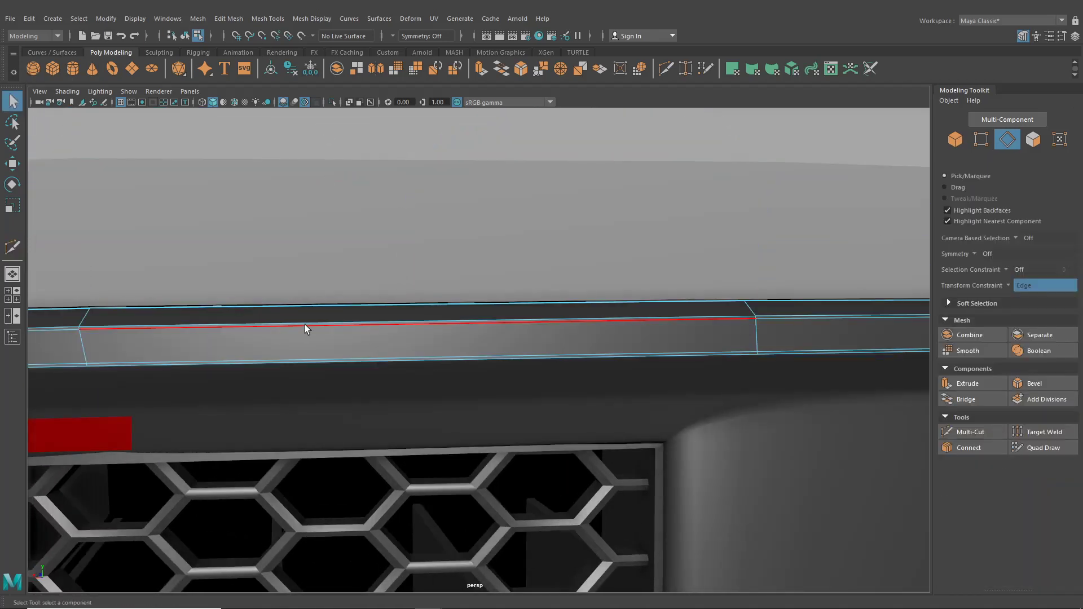
click(235, 100)
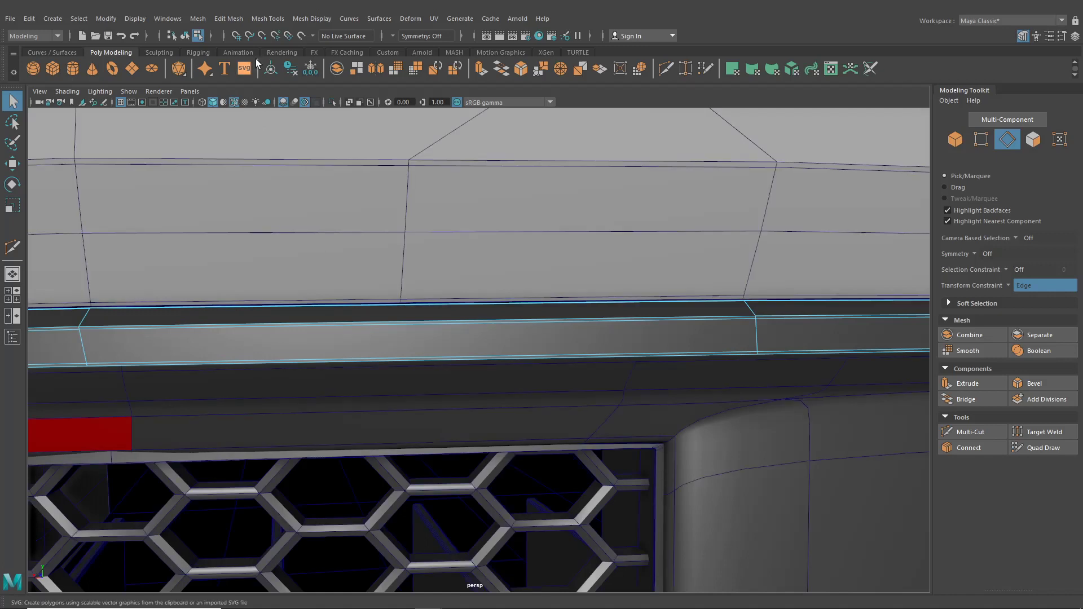
click(267, 19)
click(293, 104)
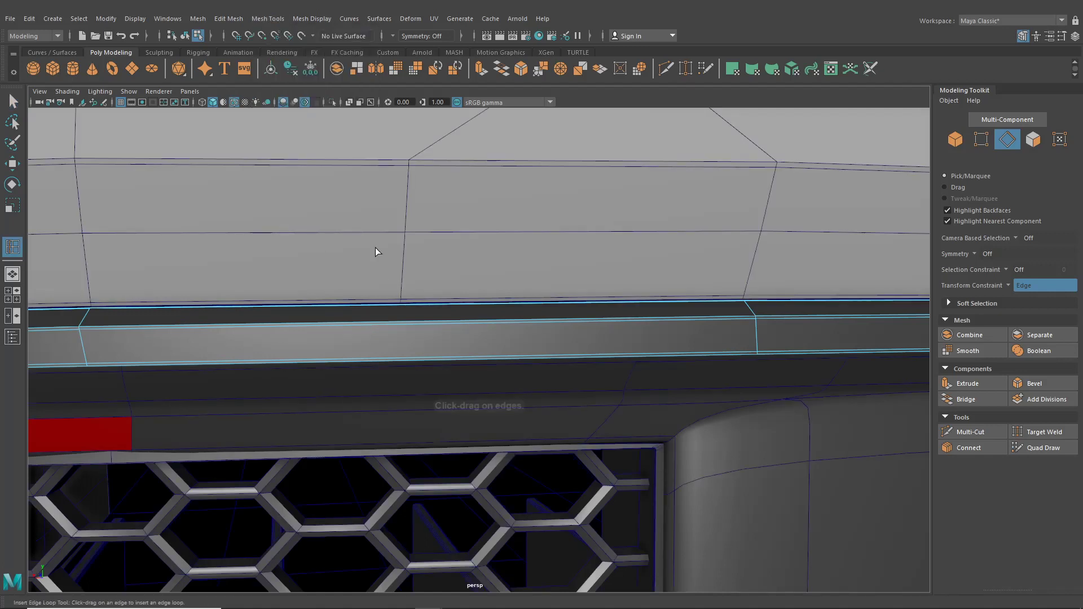
click(401, 325)
- Insert a matching edge loop in the unsmoothed panel above the honeycomb grille, aligned with the loops above it
alt+drag(400, 325, 396, 297)
click(396, 296)
key(1)
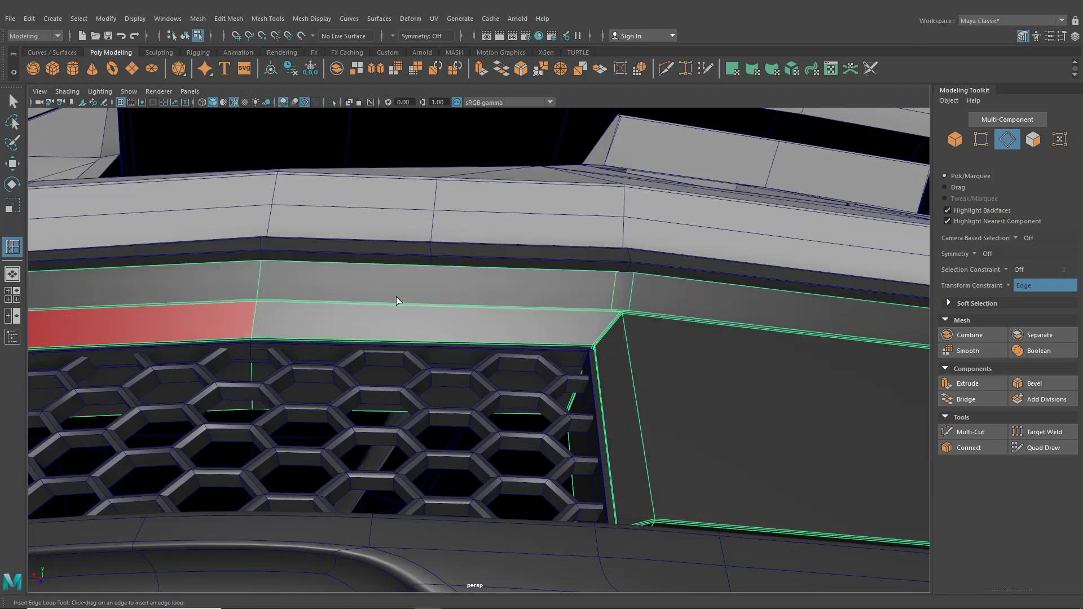
alt+right_drag(396, 296, 422, 292)
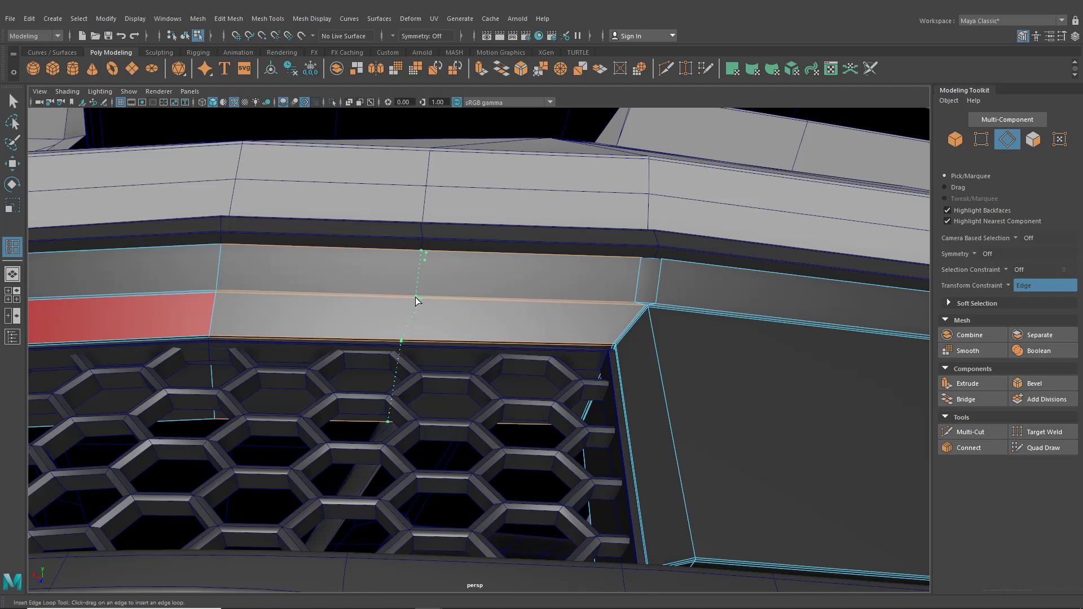
click(415, 297)
scroll(415, 298, down, 4)
mouse_move(415, 298)
alt+mouse_down()
mouse_move(414, 319)
mouse_move(409, 284)
alt+mouse_up()
- Activate the Move tool and vertex selection for the bumper, trim strip and grille panel
click(13, 164)
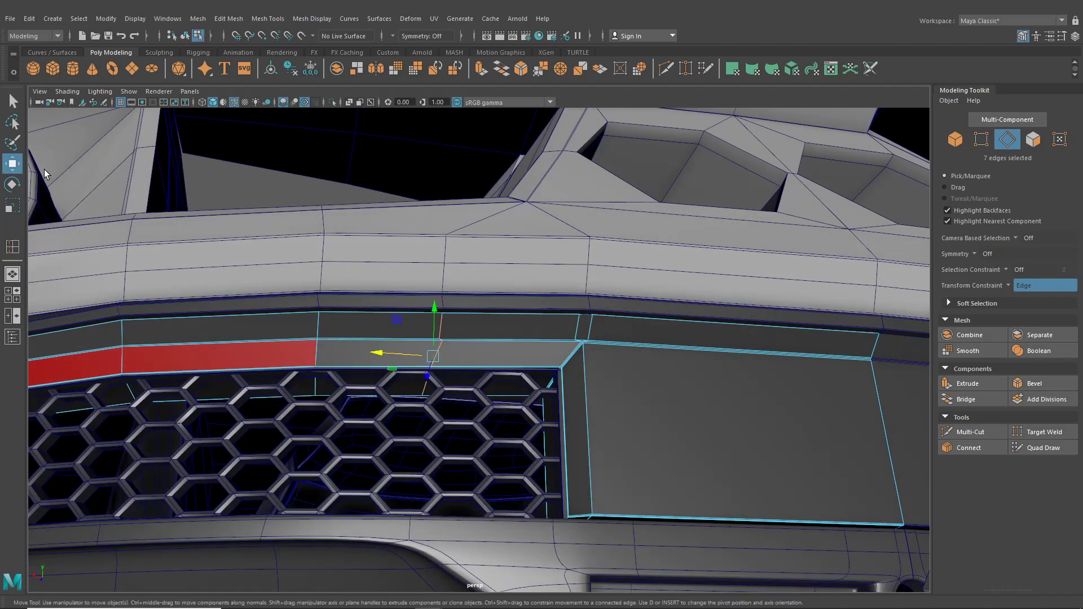
right_drag(403, 274, 374, 289)
alt+drag(415, 356, 404, 268)
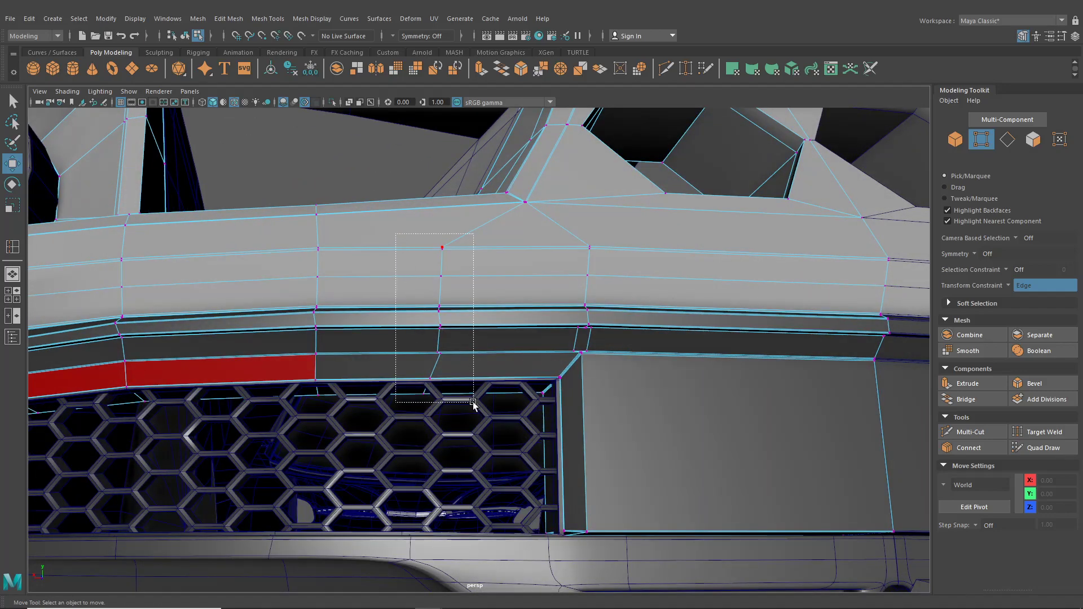
drag(473, 402, 473, 402)
mouse_move(473, 402)
alt+mouse_down()
mouse_move(476, 479)
mouse_move(457, 390)
alt+mouse_up()
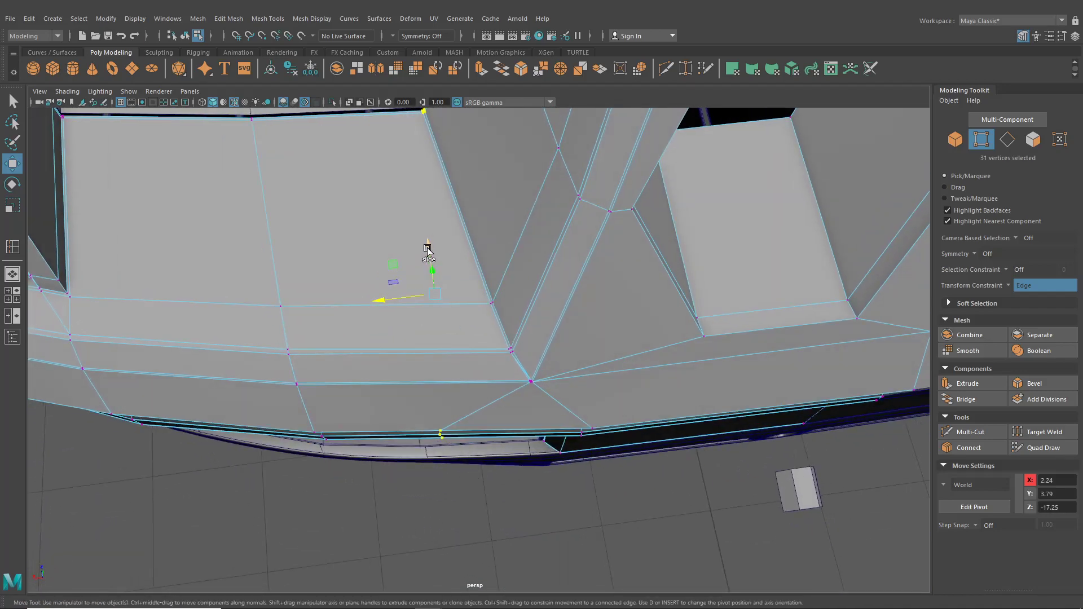
drag(427, 248, 428, 249)
key(ctrl+z)
click(918, 255)
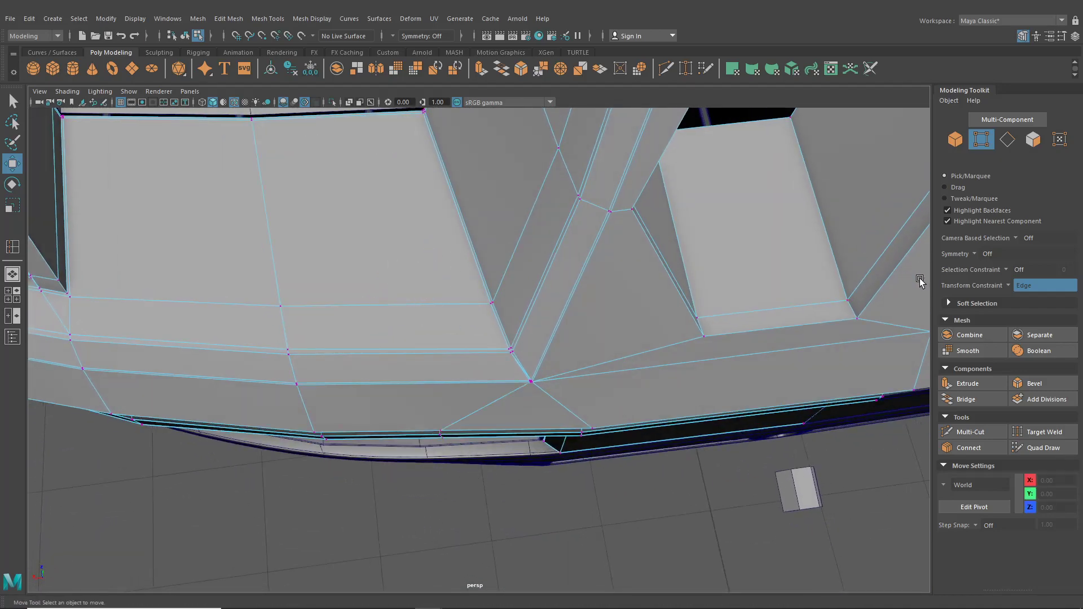
- Turn off the edge transform constraint and move the aligned loops' vertices slightly outward to about Z -17.67
drag(376, 290, 457, 408)
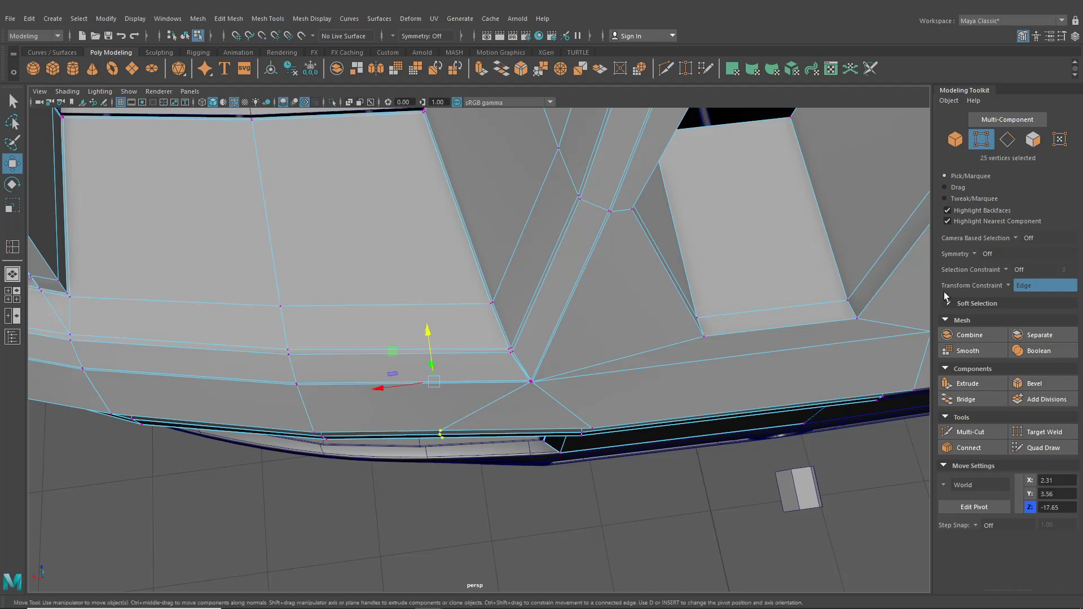
click(1033, 286)
click(1030, 289)
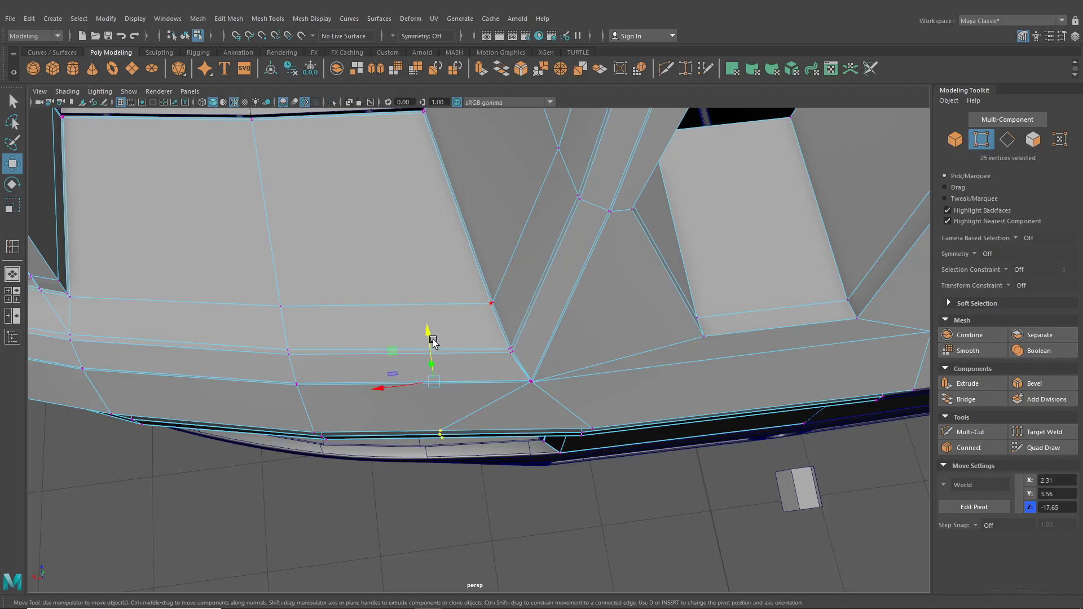
drag(433, 341, 426, 339)
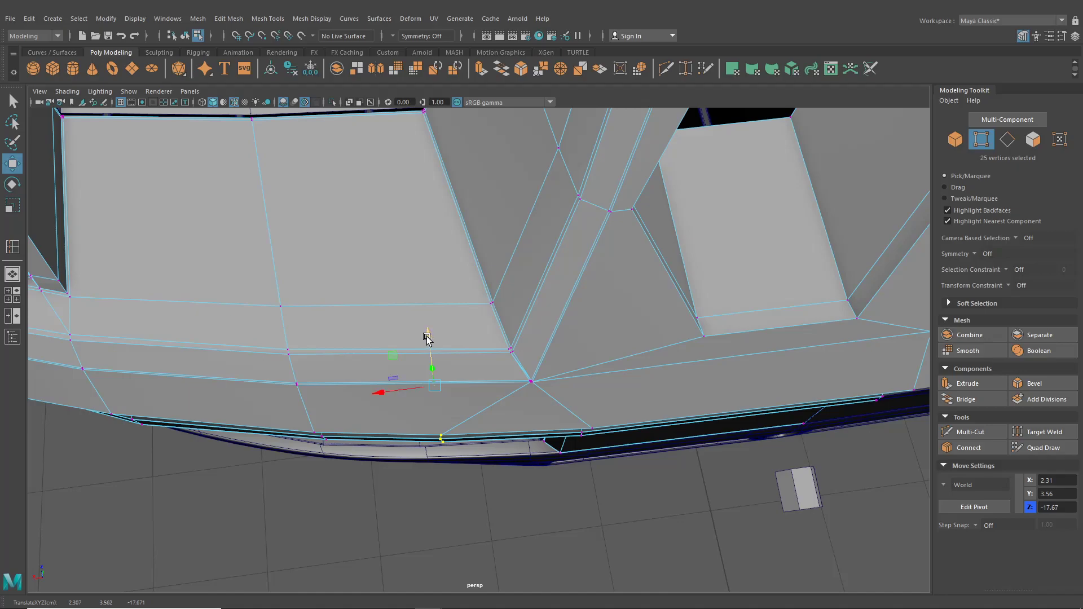
alt+drag(425, 338, 426, 207)
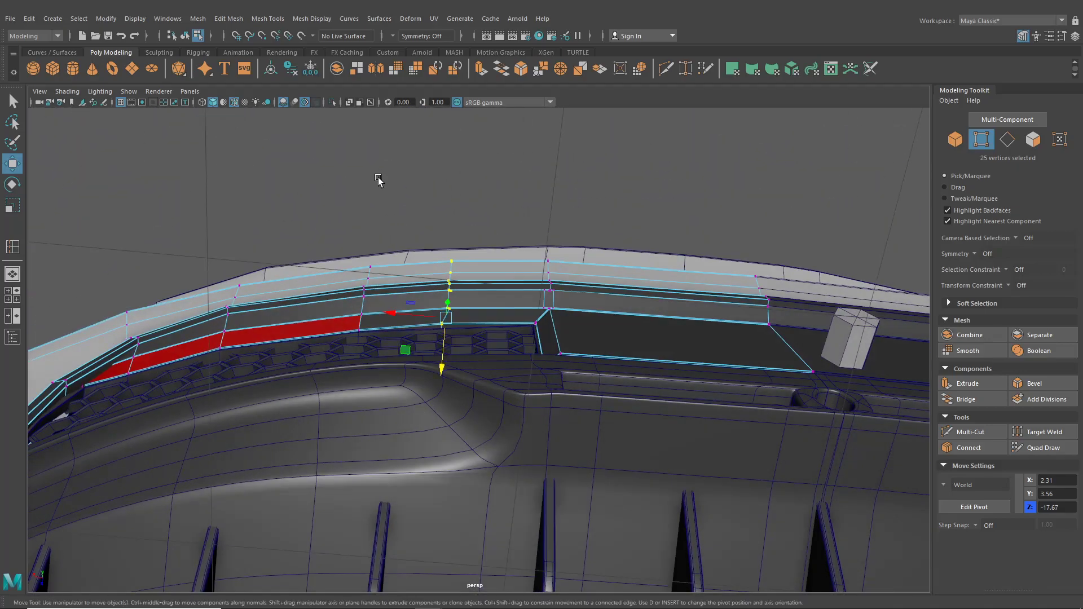
- Preview the parts smoothed in object mode without wireframe and check the curvature along the bumper's front edge
key(F8)
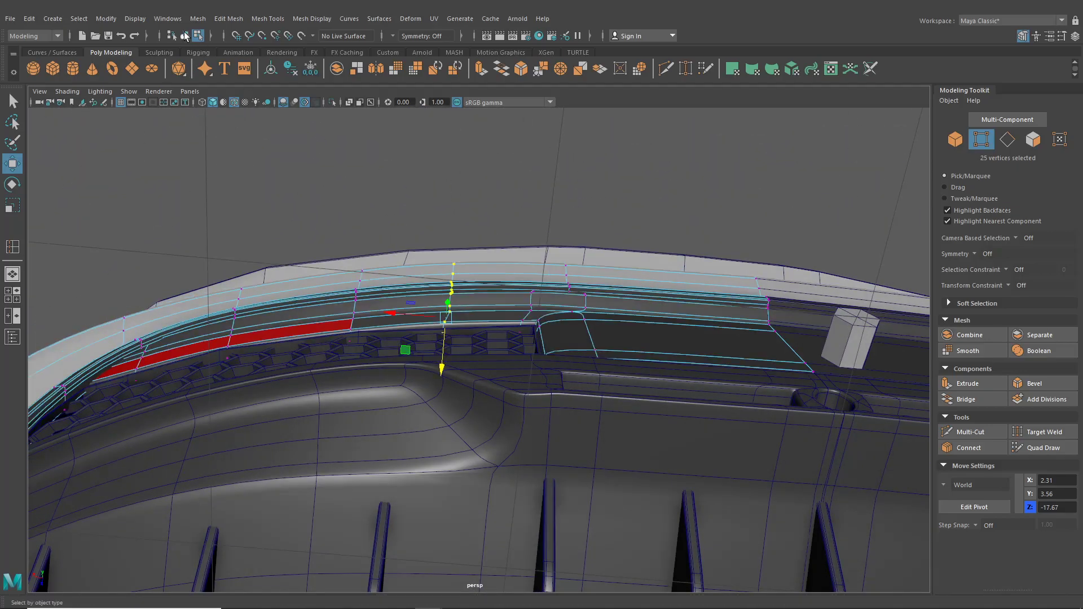
alt+drag(391, 197, 391, 292)
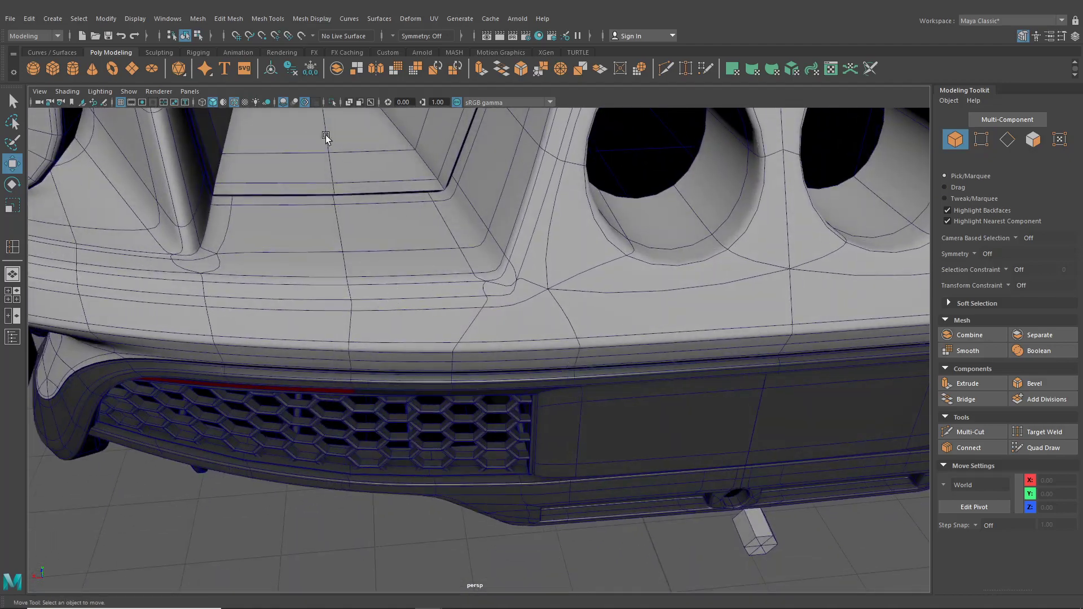
click(234, 103)
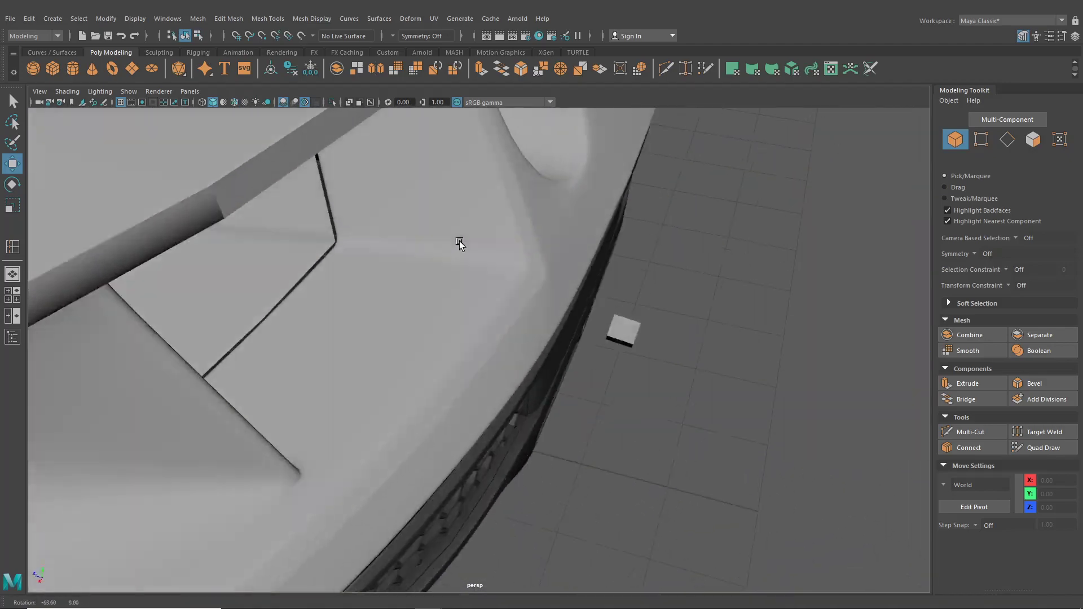
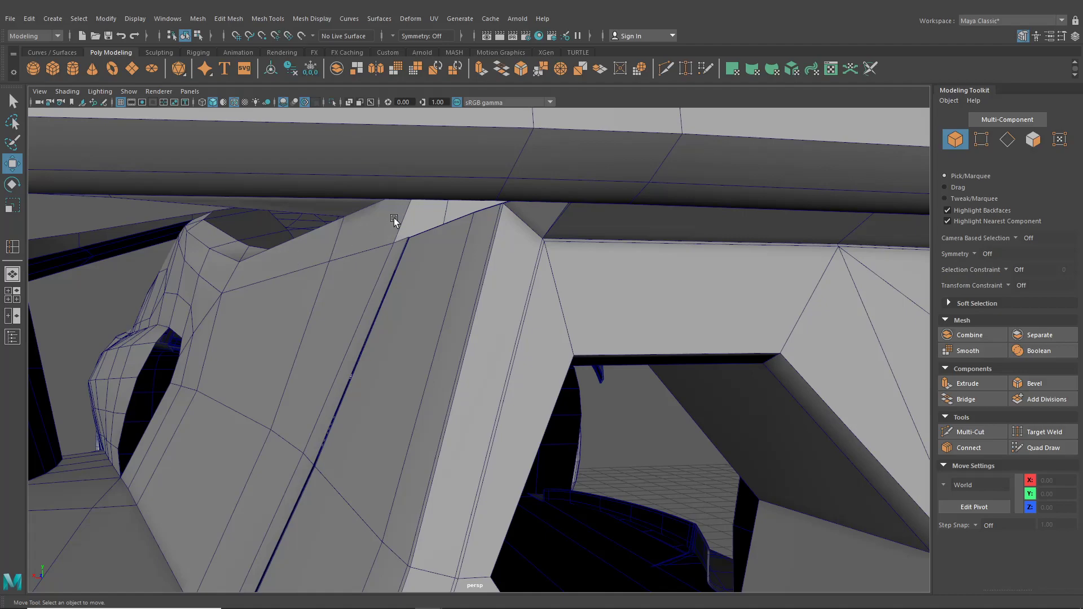
- Isolate the bumper mesh with the upright corner above the hexagonal opening and frame it
alt+drag(393, 219, 509, 318)
scroll(524, 293, up, 3)
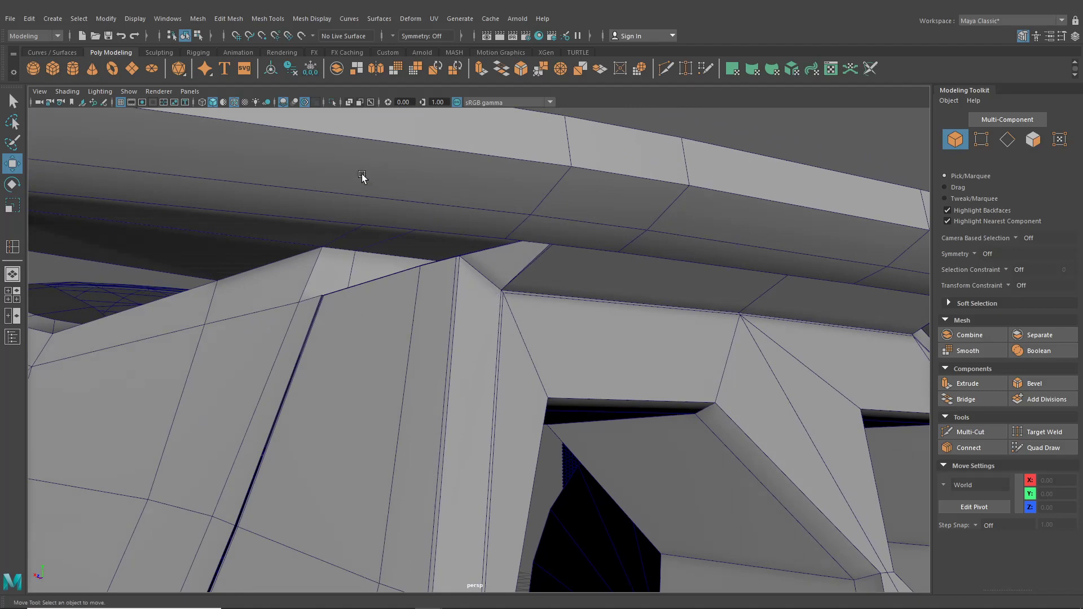
click(329, 102)
click(331, 102)
key(ctrl+z)
click(331, 102)
key(f)
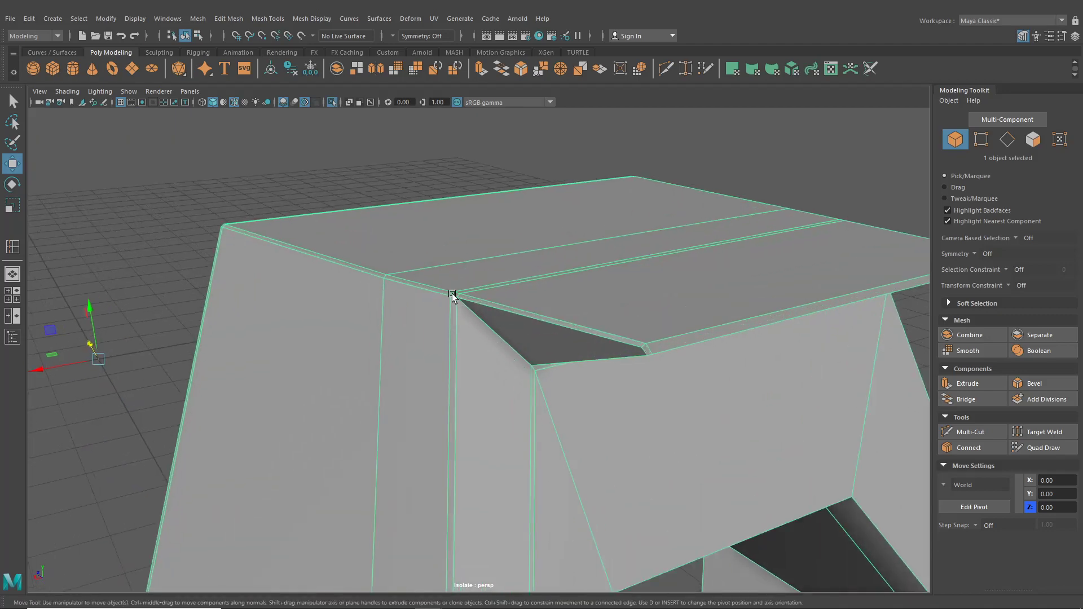
- Insert an edge loop across the top flange beside the corner's double edges and show the mesh smoothed
alt+drag(498, 357, 517, 338)
click(263, 18)
click(286, 109)
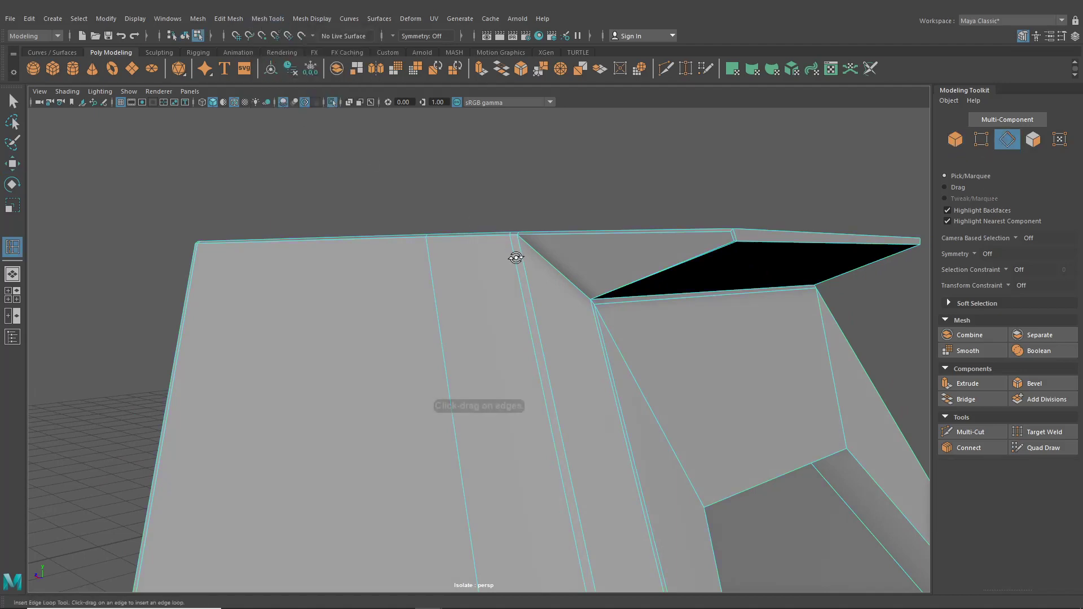
alt+drag(515, 254, 595, 341)
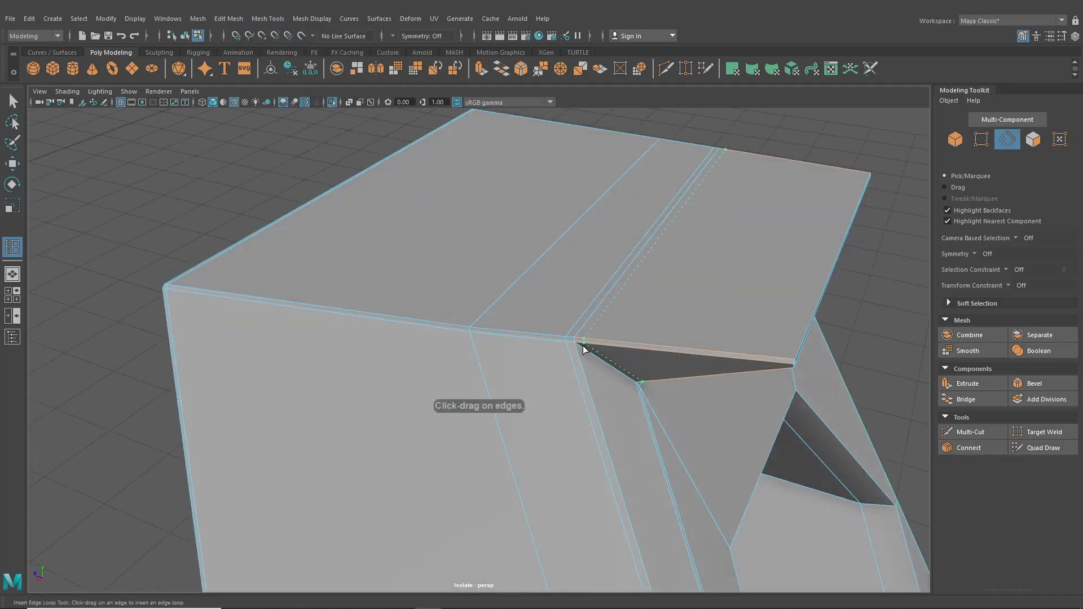
key(3)
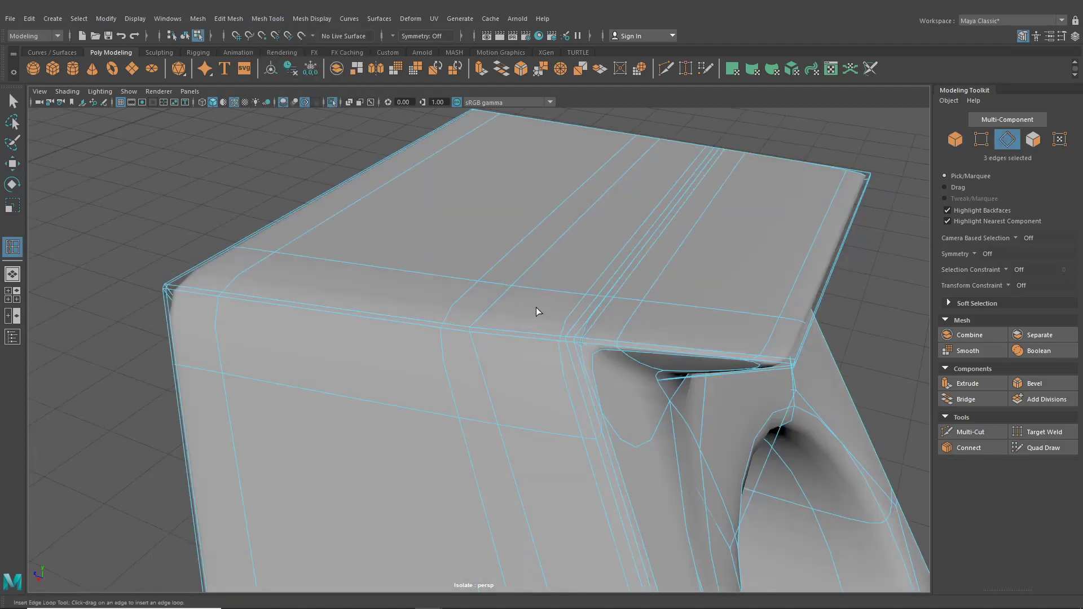
- Preview the smoothed bumper in object mode with wireframe off and inspect the corner around the top flange
click(184, 36)
scroll(319, 222, down, 5)
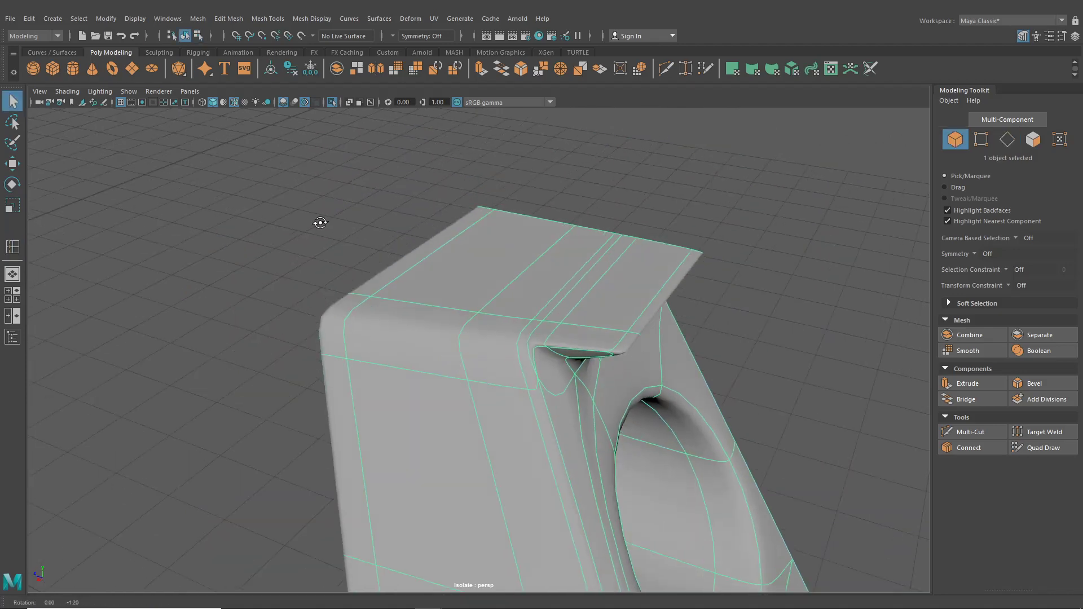
alt+drag(320, 222, 308, 204)
click(333, 222)
alt+drag(406, 282, 334, 263)
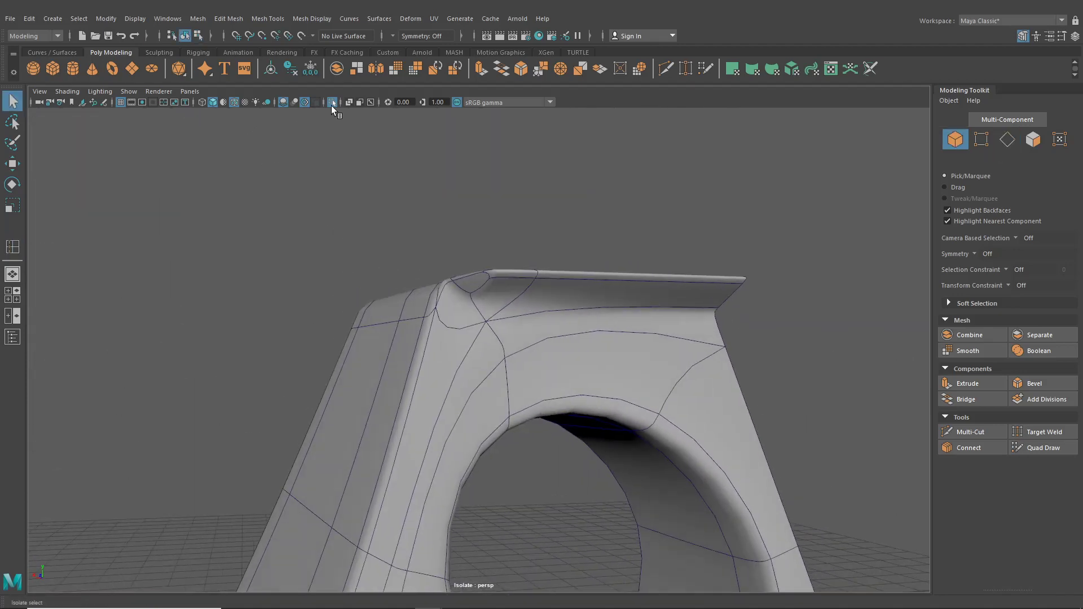
click(232, 104)
alt+drag(316, 163, 501, 282)
scroll(500, 280, up, 3)
- Show the bumper unsmoothed and edge-slide the new flange loop away from the corner to about Z -16.90
click(515, 344)
key(1)
alt+middle_drag(558, 350, 519, 347)
scroll(520, 347, up, 4)
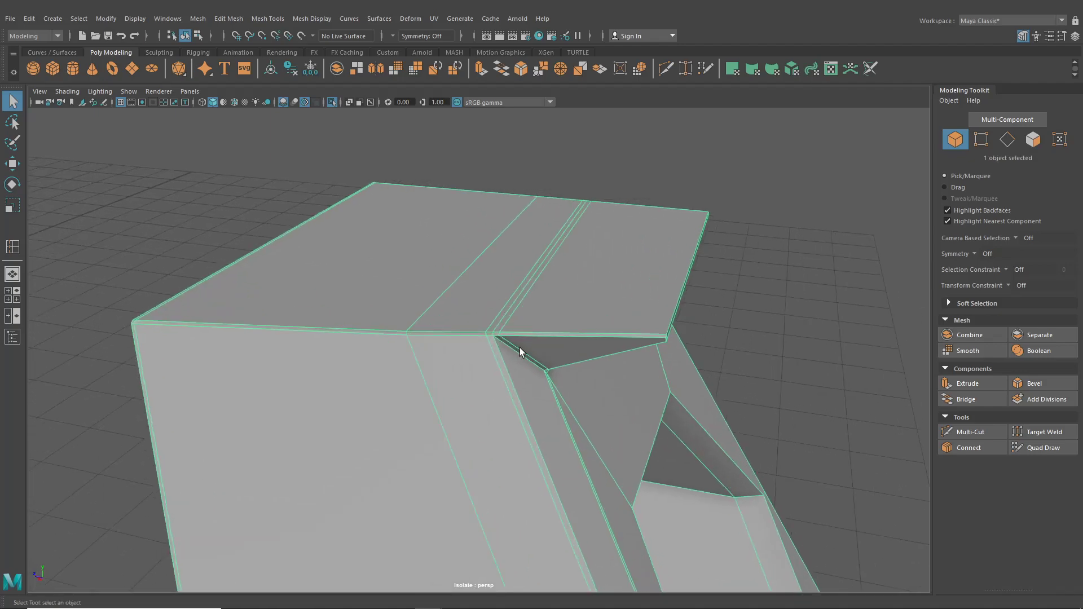
right_drag(518, 287, 518, 255)
double_click(527, 304)
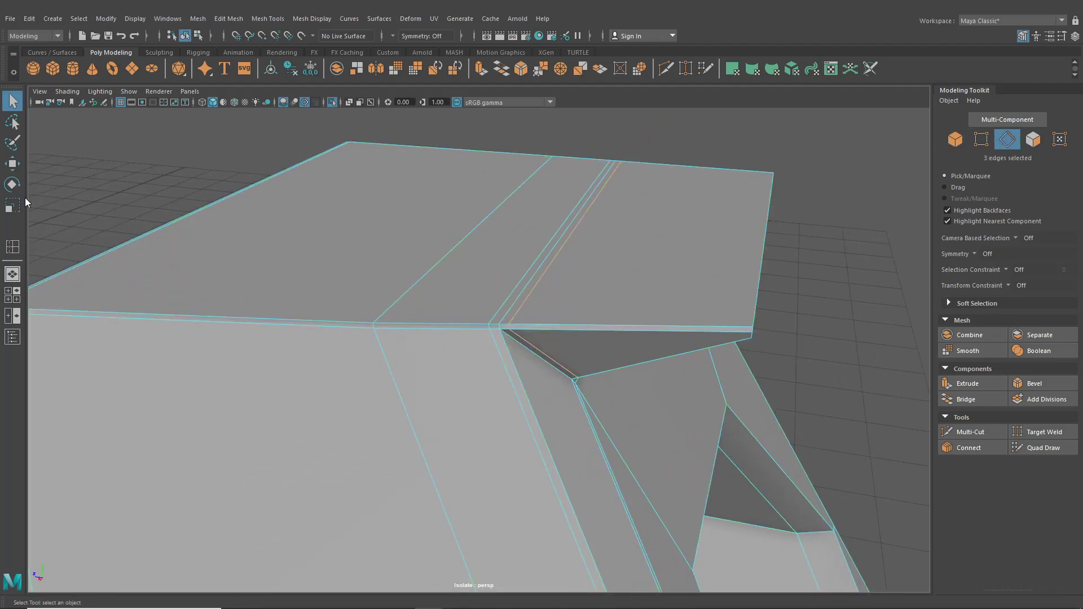
key(w)
click(1007, 285)
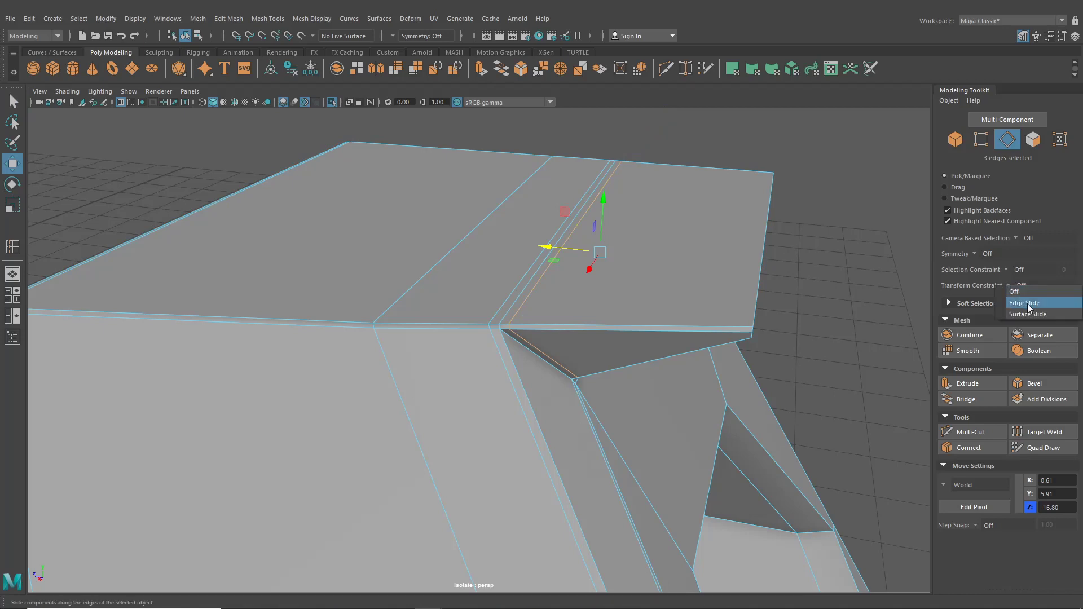
click(1025, 303)
drag(547, 246, 567, 250)
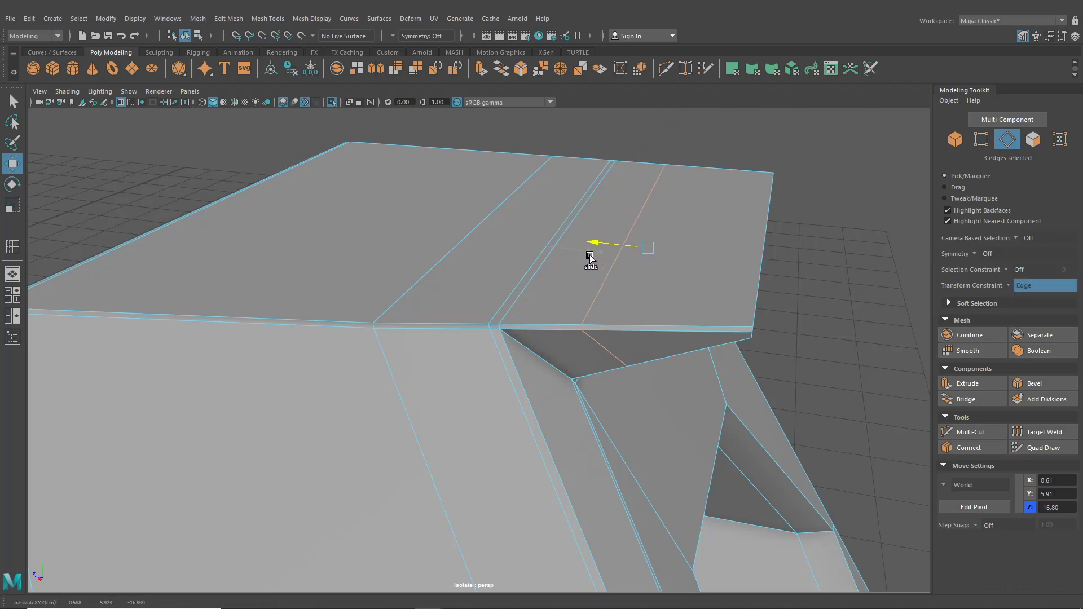
- Slide the flange loop further from the corner to about Z -16.97 with smoothing on and check the surface in object mode
key(3)
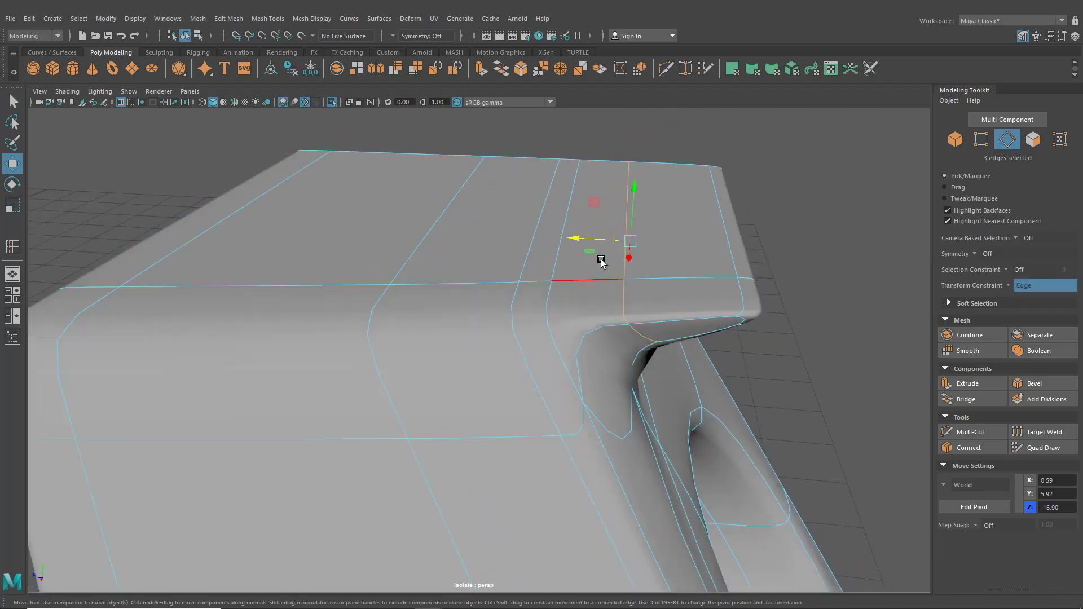
scroll(604, 269, up, 3)
drag(583, 230, 674, 290)
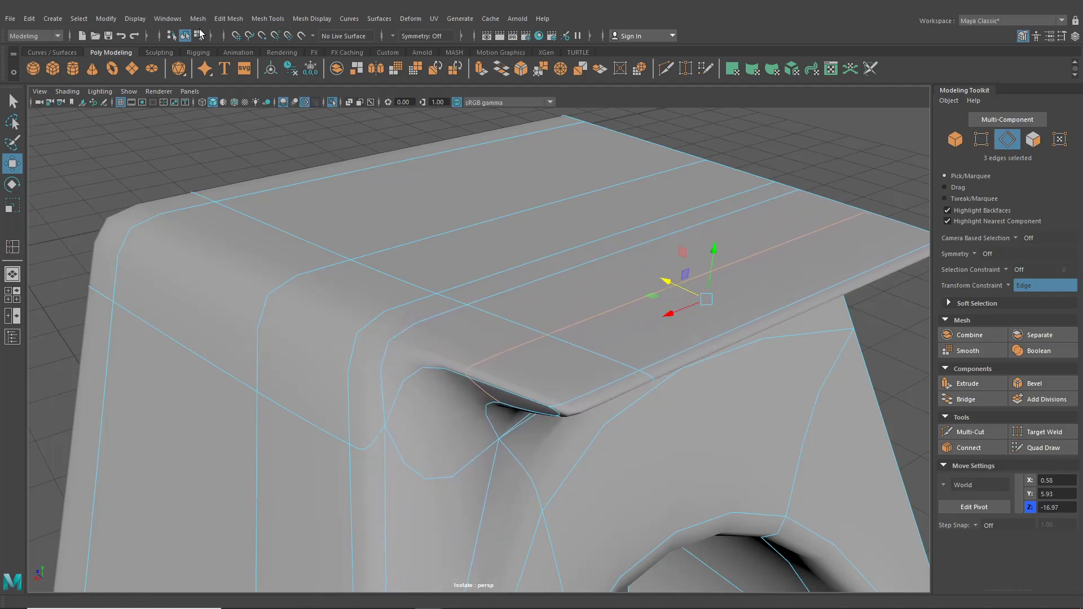
click(185, 36)
alt+drag(305, 174, 421, 229)
scroll(511, 266, up, 3)
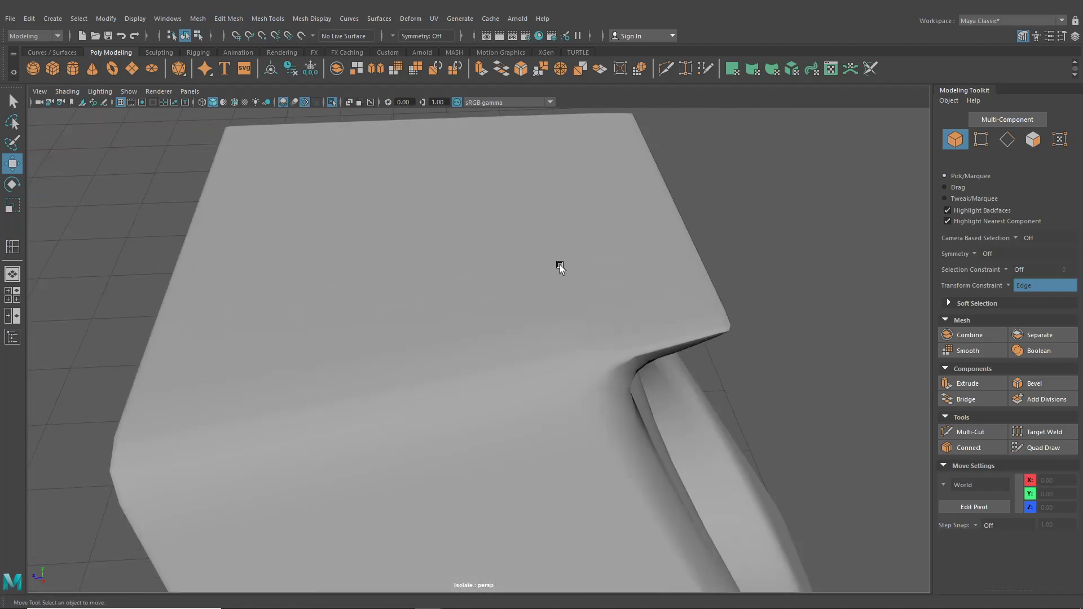
- Reselect the flange loop and slide it further toward the flange's outer edge, to about Z -17.06
right_drag(559, 265, 548, 224)
double_click(628, 276)
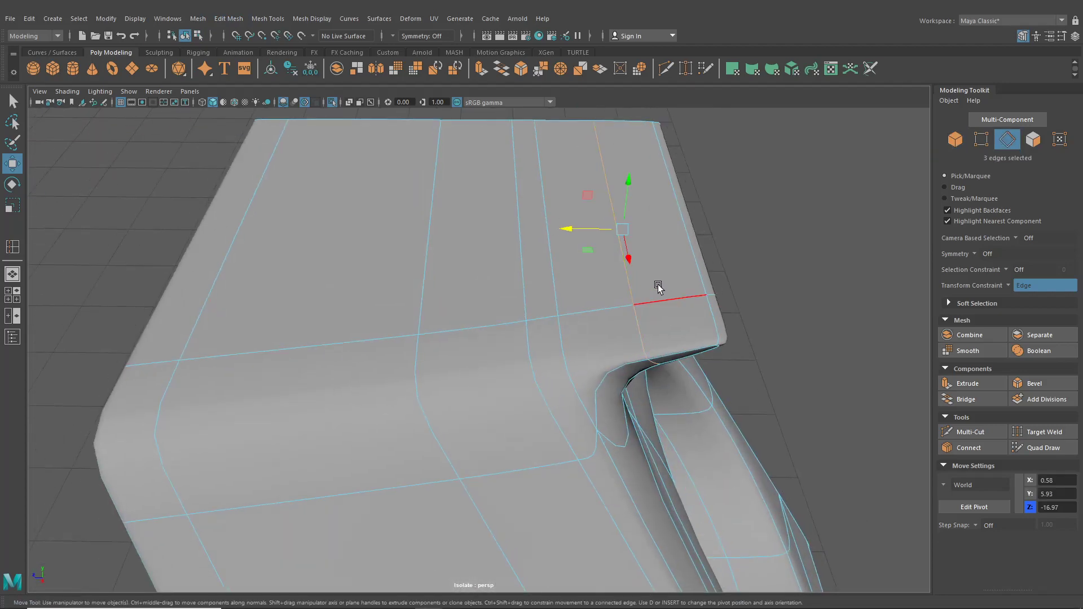
mouse_move(573, 233)
mouse_down()
mouse_move(585, 225)
mouse_move(556, 226)
mouse_move(567, 217)
mouse_up()
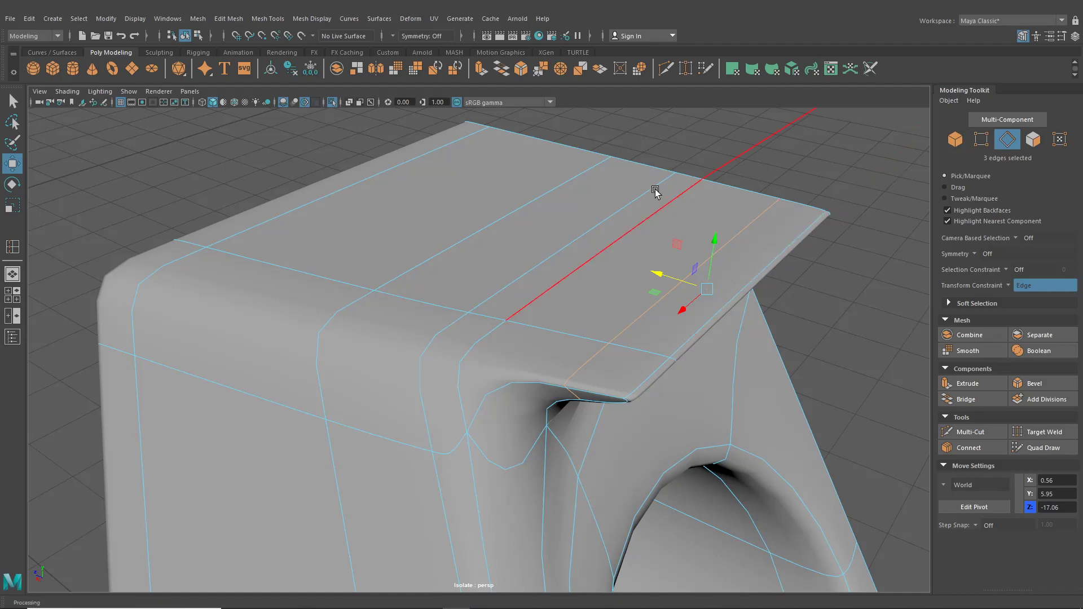
alt+drag(564, 270, 573, 300)
- Inspect the smoothed upright and its flange in object mode, and return the mesh to unsmoothed display
key(1)
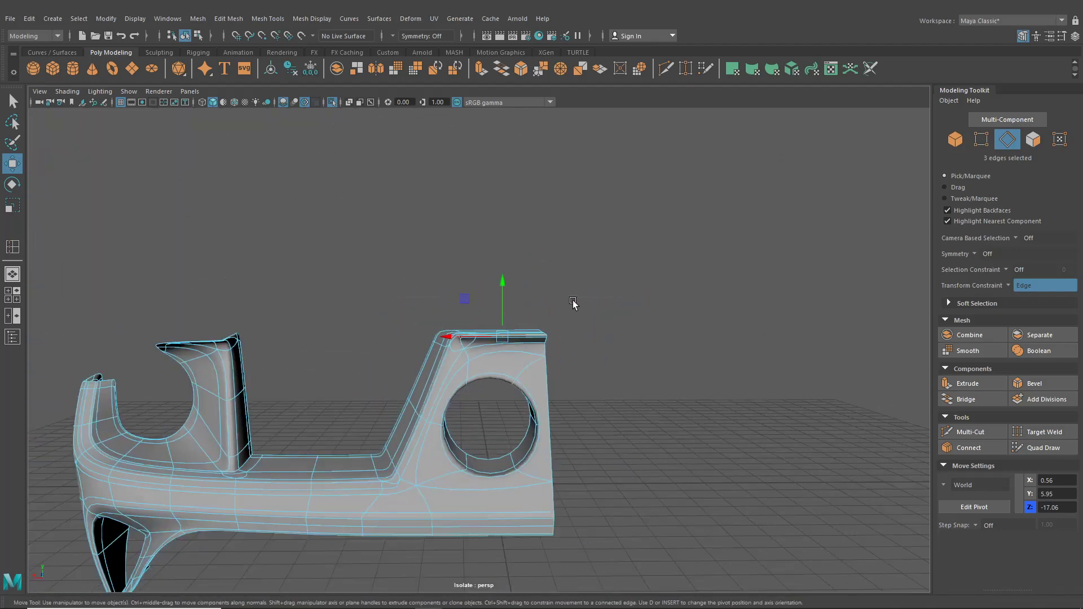
click(185, 36)
click(355, 209)
alt+drag(373, 249, 466, 360)
click(441, 365)
scroll(409, 372, up, 3)
key(1)
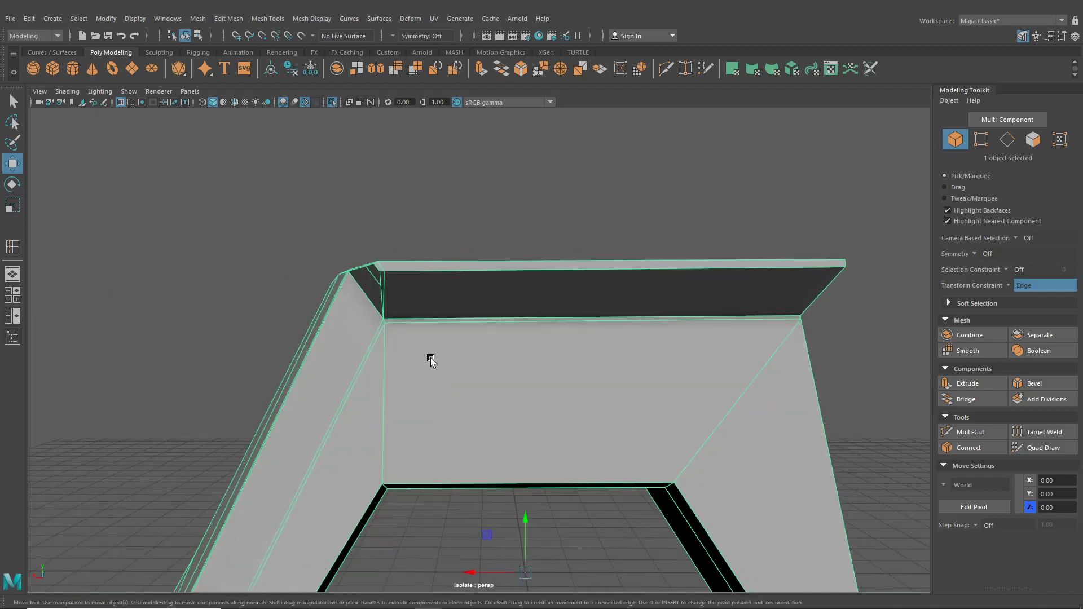
- Try an edge loop around the hexagonal opening, midway across its surrounding face, with the mesh shown smoothed
scroll(452, 369, down, 4)
alt+middle_drag(464, 374, 480, 331)
click(268, 21)
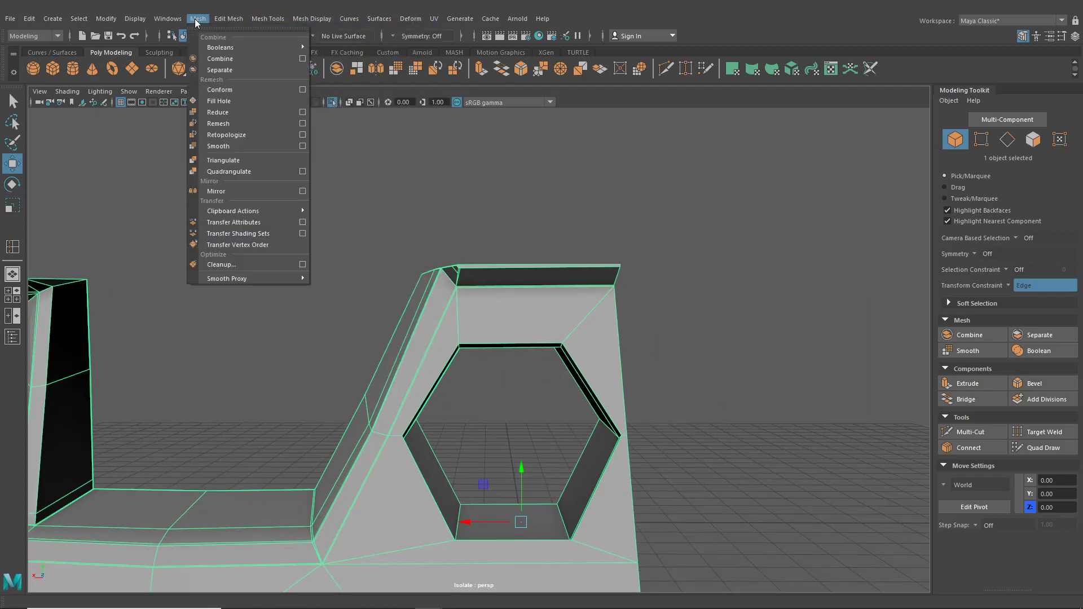
mouse_move(268, 19)
click(295, 103)
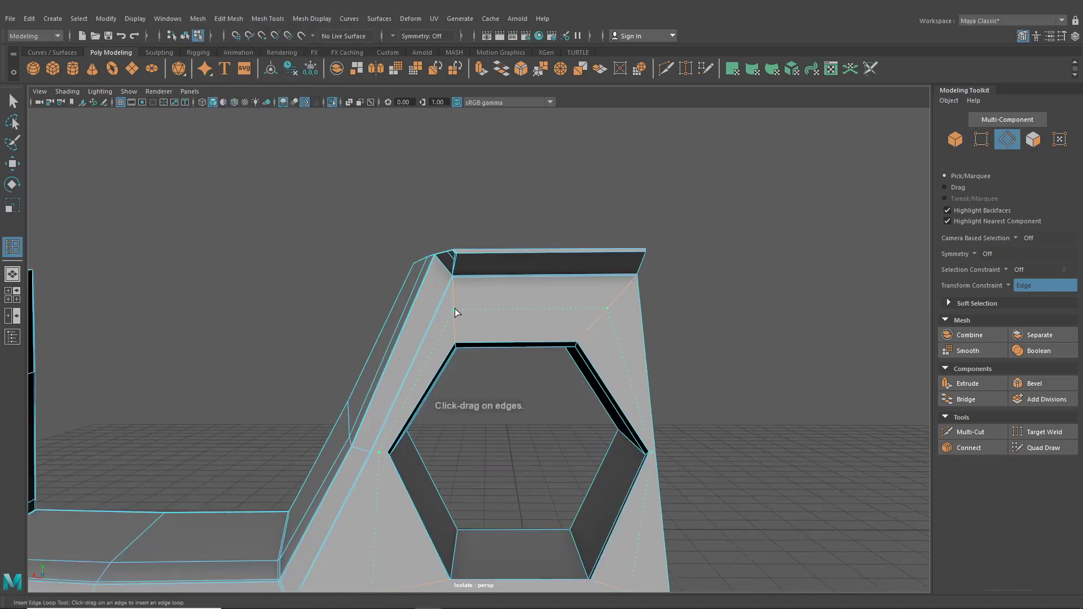
mouse_move(454, 310)
mouse_down()
mouse_move(438, 305)
mouse_move(450, 304)
mouse_up()
scroll(454, 307, down, 5)
key(3)
scroll(452, 305, up, 5)
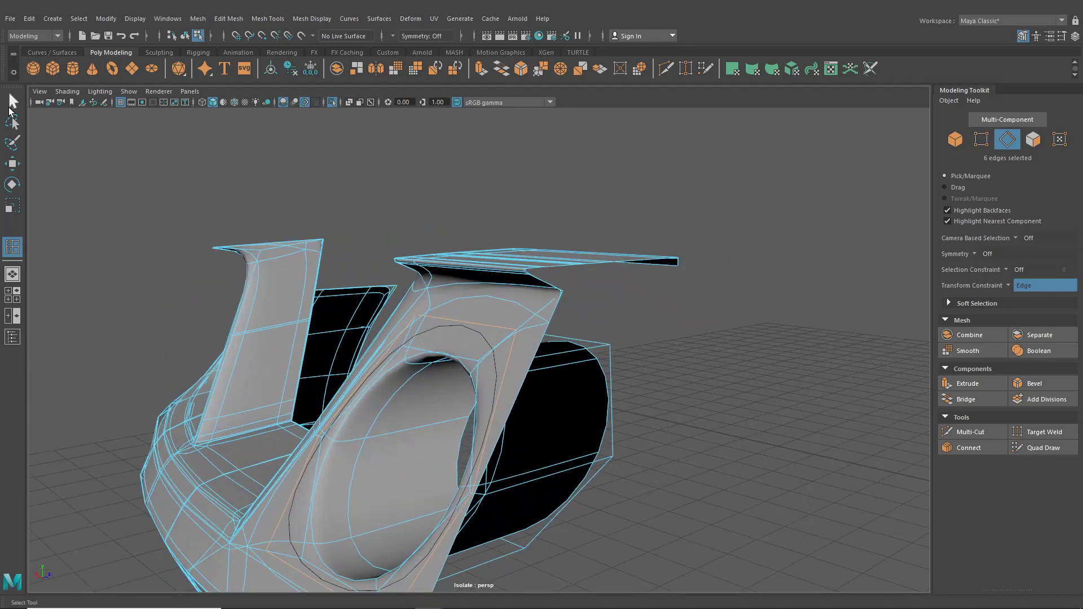
- Examine the smoothed face around the opening in object mode and select the bumper
click(184, 37)
click(305, 166)
alt+drag(337, 189, 471, 199)
scroll(507, 264, up, 5)
alt+drag(506, 264, 475, 266)
click(475, 266)
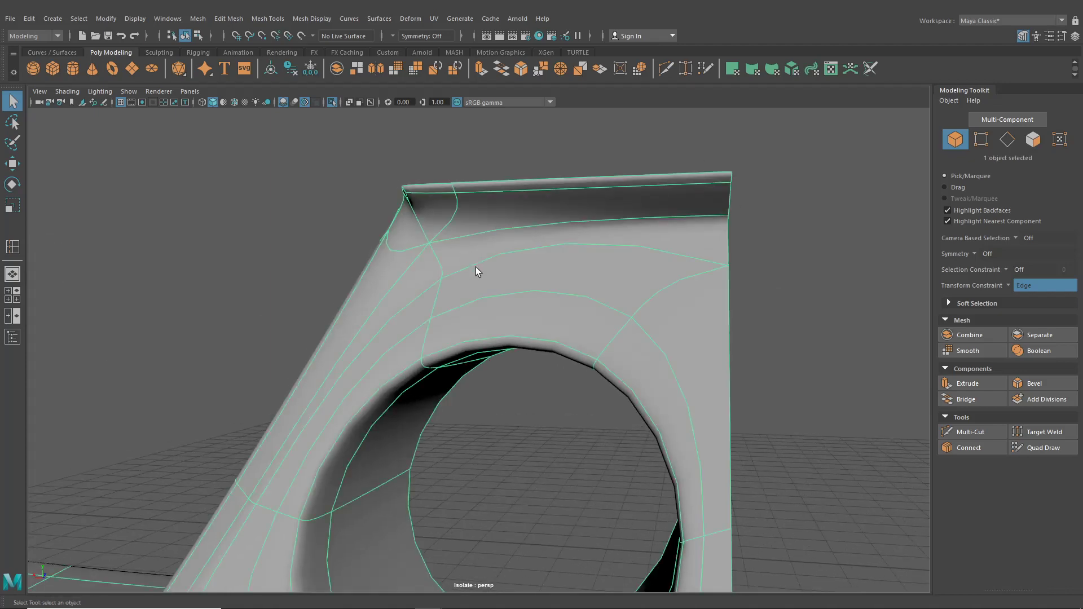
- Show the bumper unsmoothed and delete the edge loop surrounding the hexagonal opening
key(1)
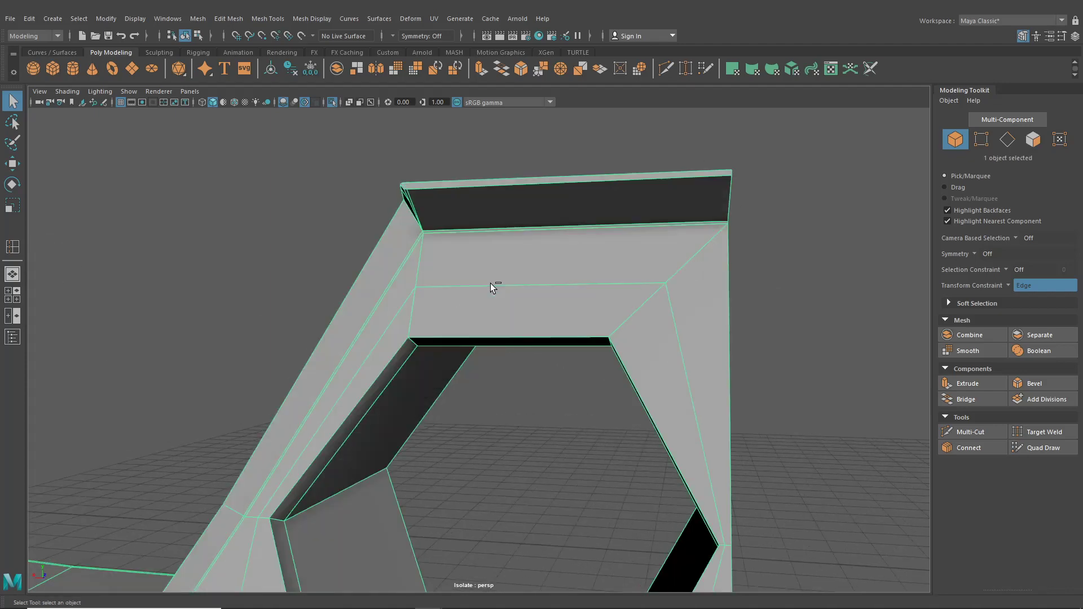
ctrl+click(490, 283)
right_drag(485, 269, 479, 223)
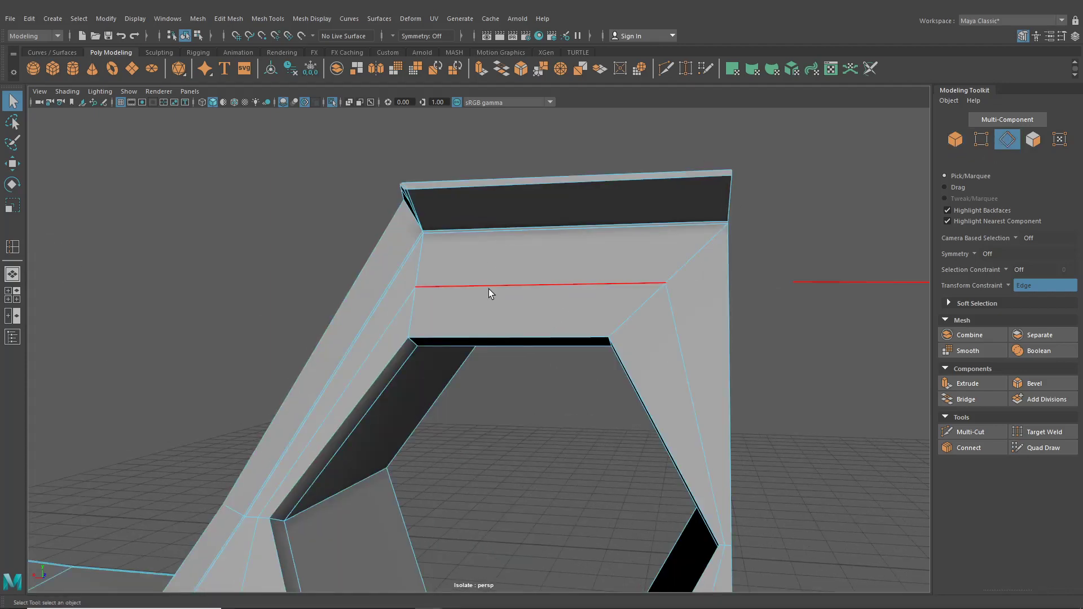
double_click(489, 285)
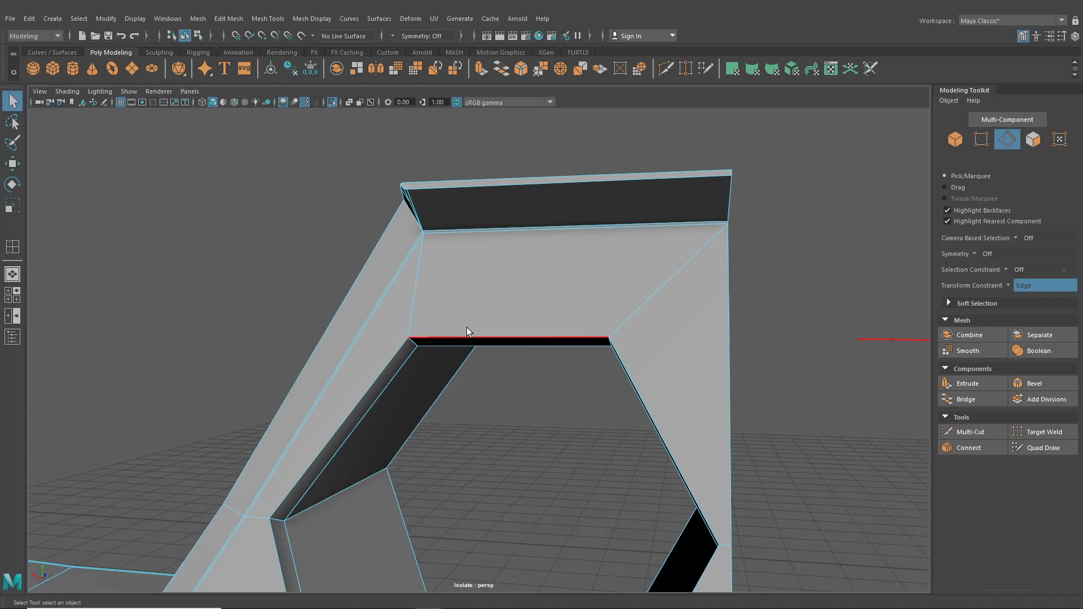
- Preview the bumper smoothed in object mode, inspect the flange's underside, and return it to unsmoothed display
scroll(466, 327, down, 5)
alt+drag(466, 327, 518, 347)
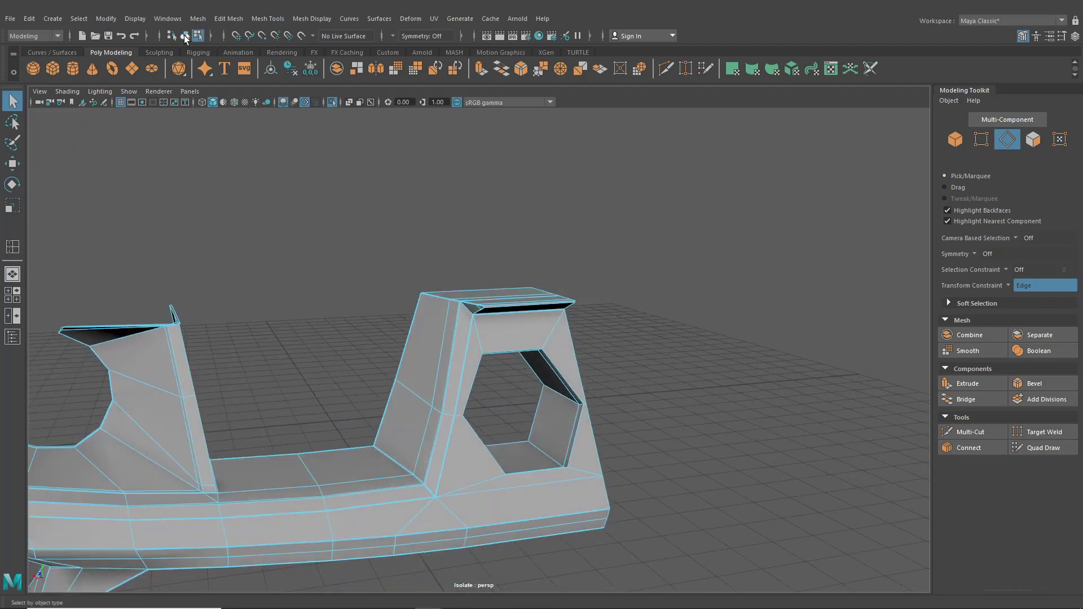
click(354, 299)
key(3)
alt+drag(342, 299, 478, 350)
click(490, 278)
key(1)
alt+middle_drag(477, 350, 479, 367)
scroll(472, 353, up, 2)
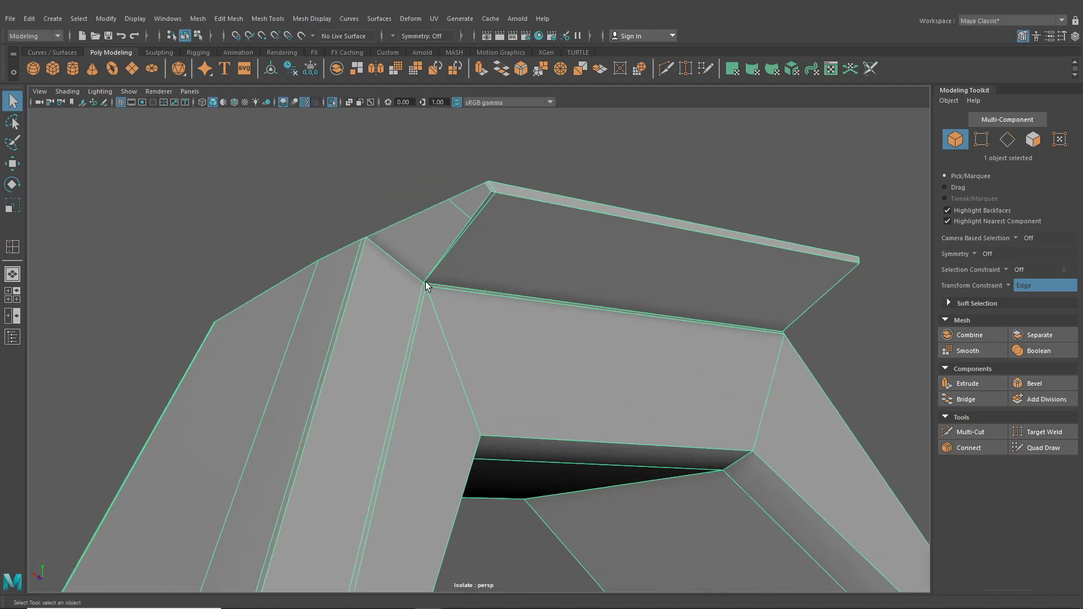
- Multi-cut an edge along the flange's underside, from the end of the slid loop to the far side edge
click(667, 68)
scroll(558, 290, up, 3)
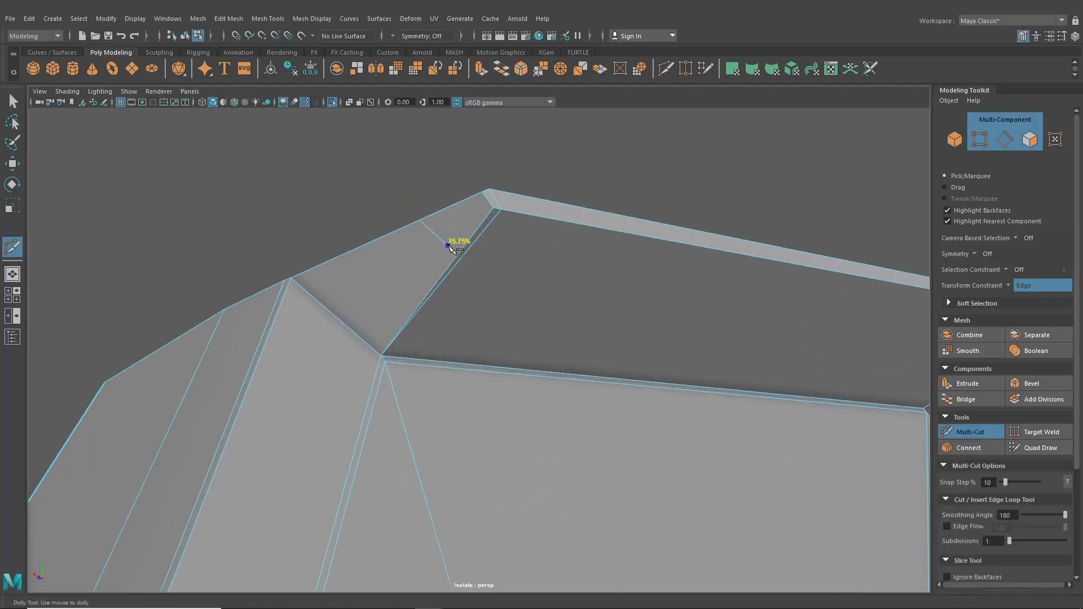
click(461, 257)
scroll(508, 282, down, 5)
alt+drag(576, 310, 395, 302)
alt+drag(615, 313, 496, 297)
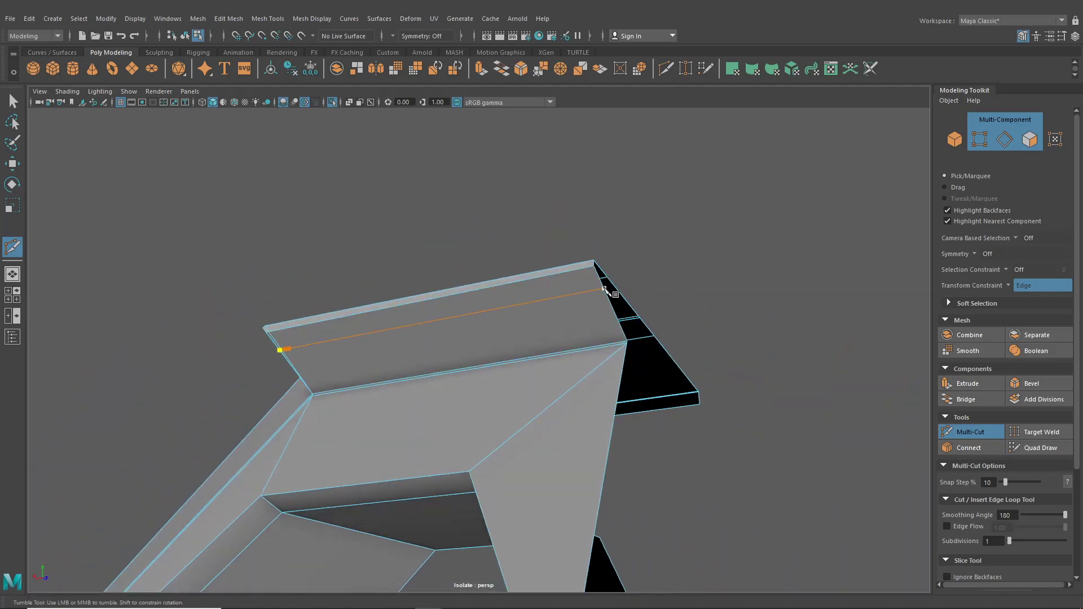
alt+drag(604, 291, 474, 317)
alt+right_drag(474, 317, 600, 333)
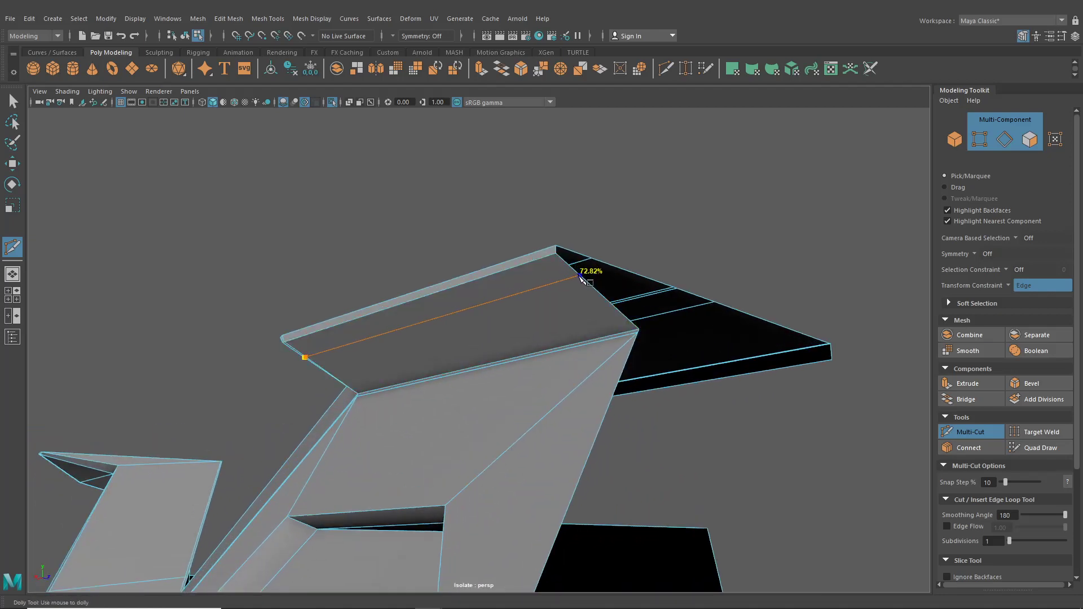
alt+right_drag(576, 289, 510, 314)
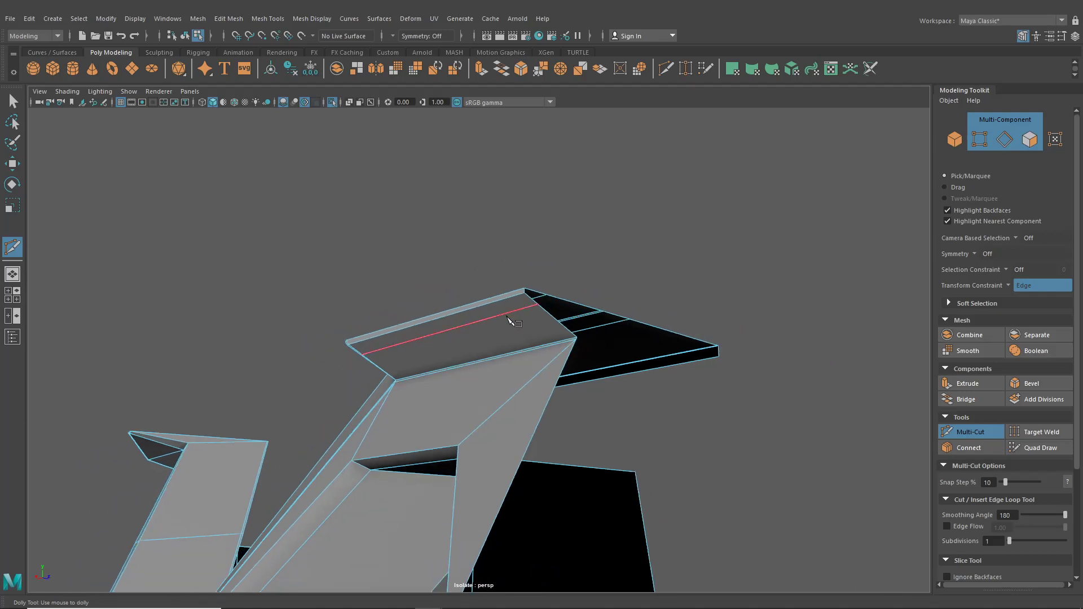
alt+drag(510, 315, 645, 321)
click(12, 101)
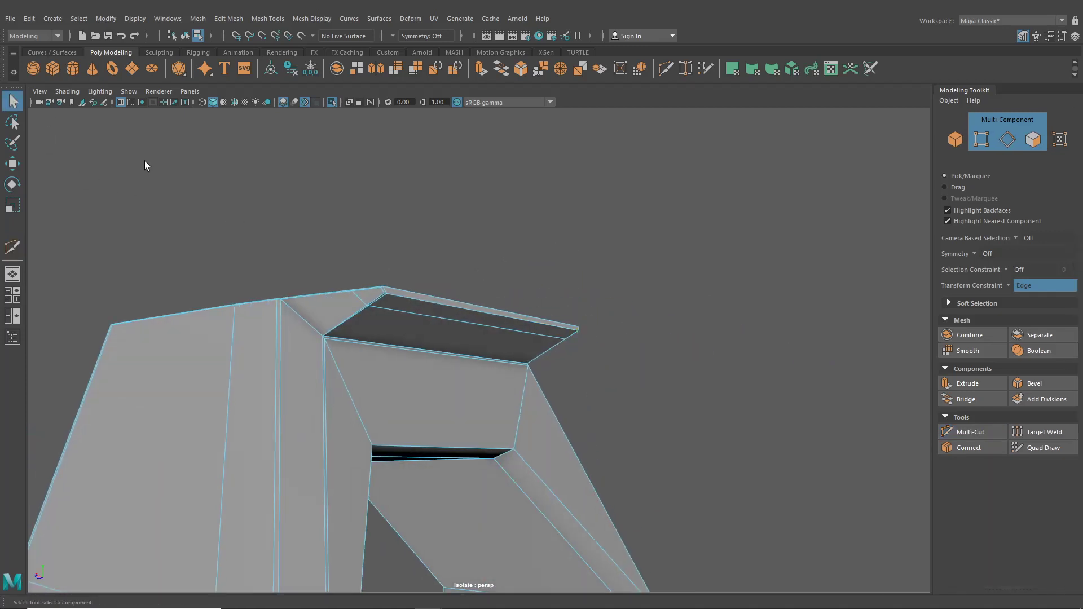
- Check the flange's underside and corner smoothed in object mode, and switch the bumper back to unsmoothed display
alt+drag(145, 165, 214, 216)
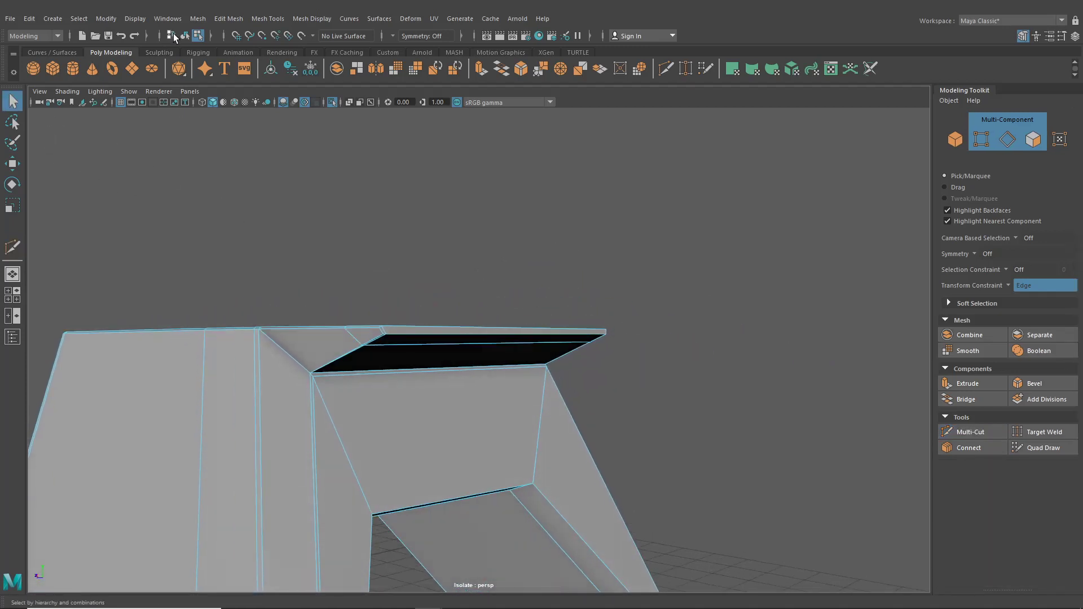
click(185, 36)
key(3)
alt+drag(455, 285, 460, 309)
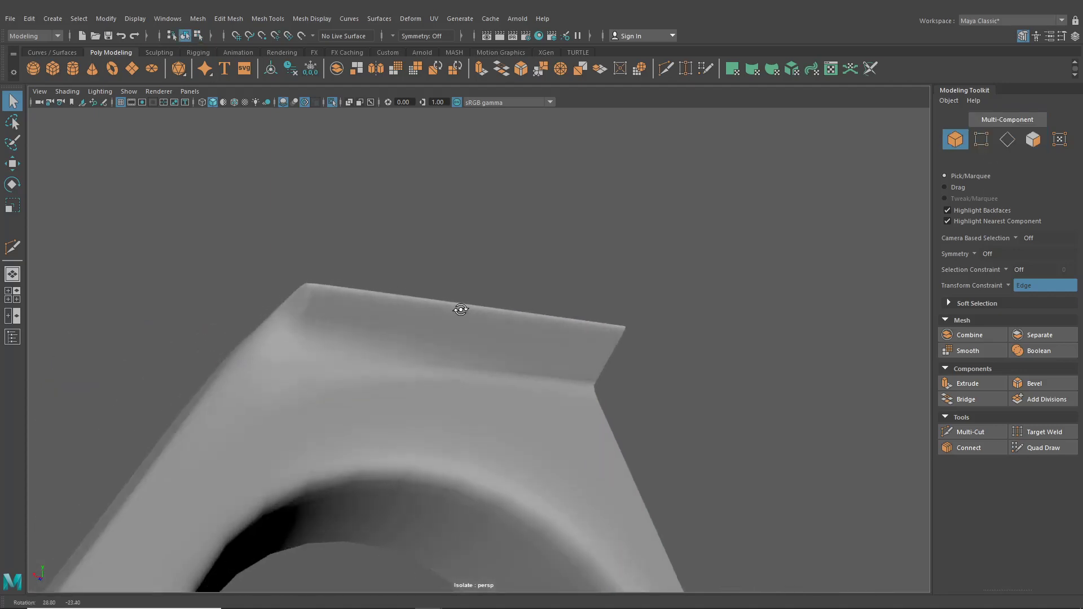
click(418, 341)
key(1)
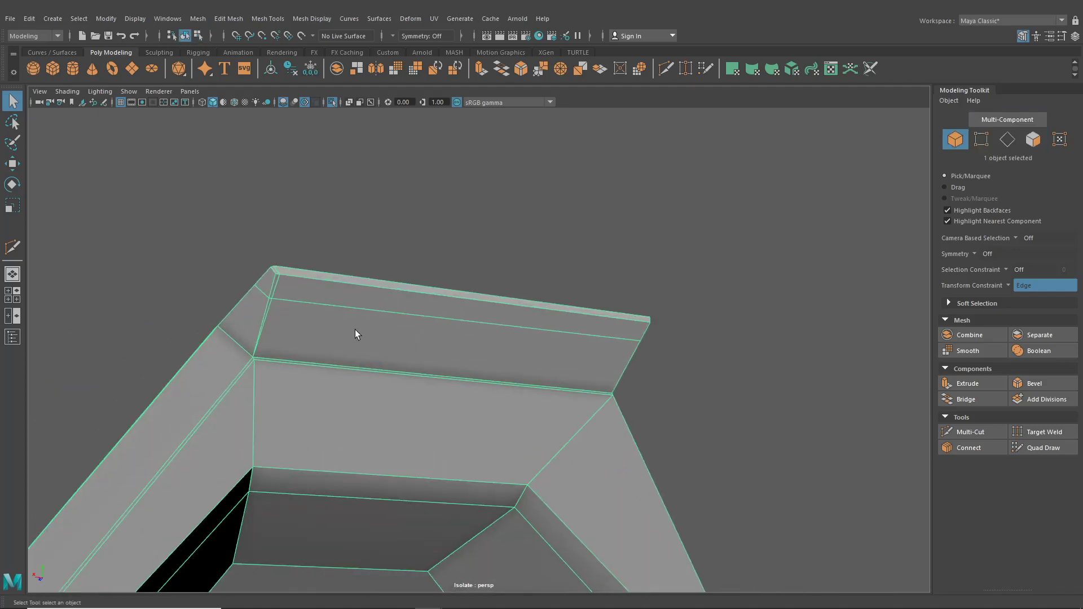
- Slide the three vertices of the flange's underside edge inward, close to the crease where the flange meets the upright
alt+drag(355, 330, 387, 358)
key(super)
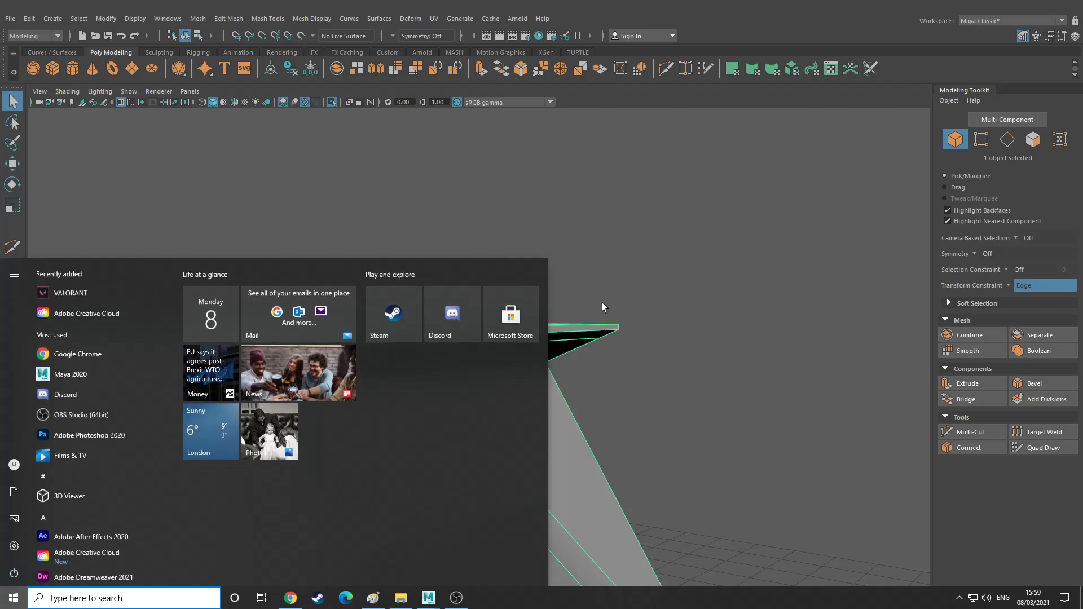
click(601, 303)
right_drag(441, 318, 438, 302)
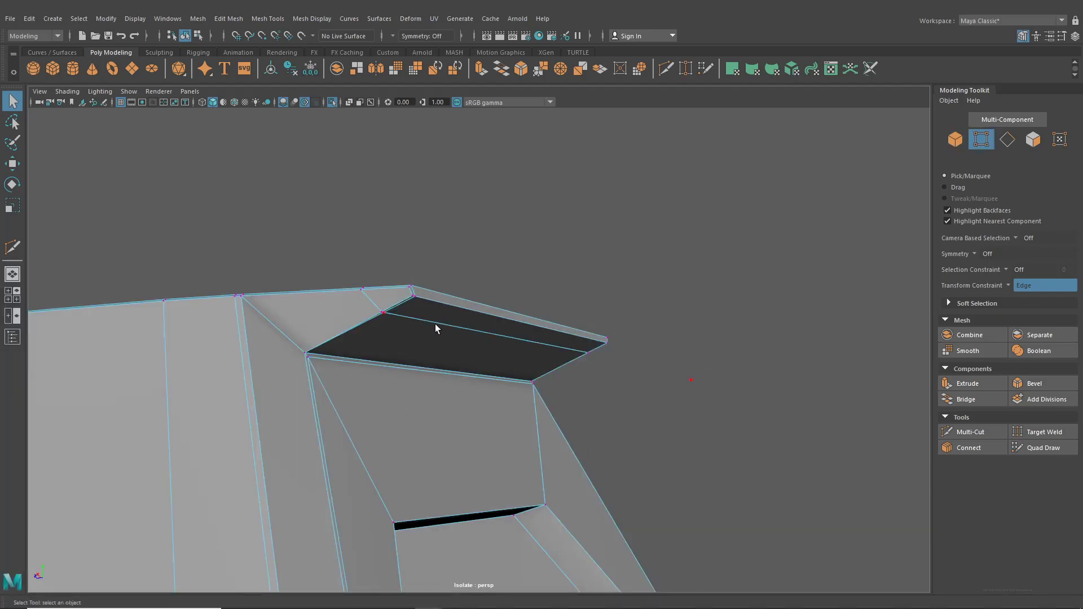
click(435, 324)
scroll(348, 286, up, 3)
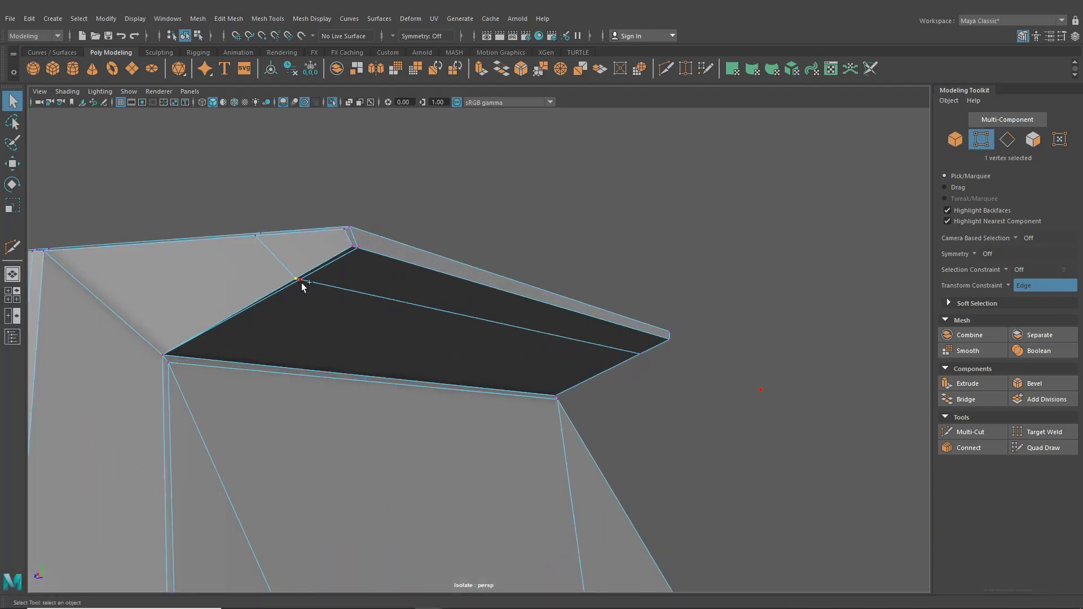
click(9, 168)
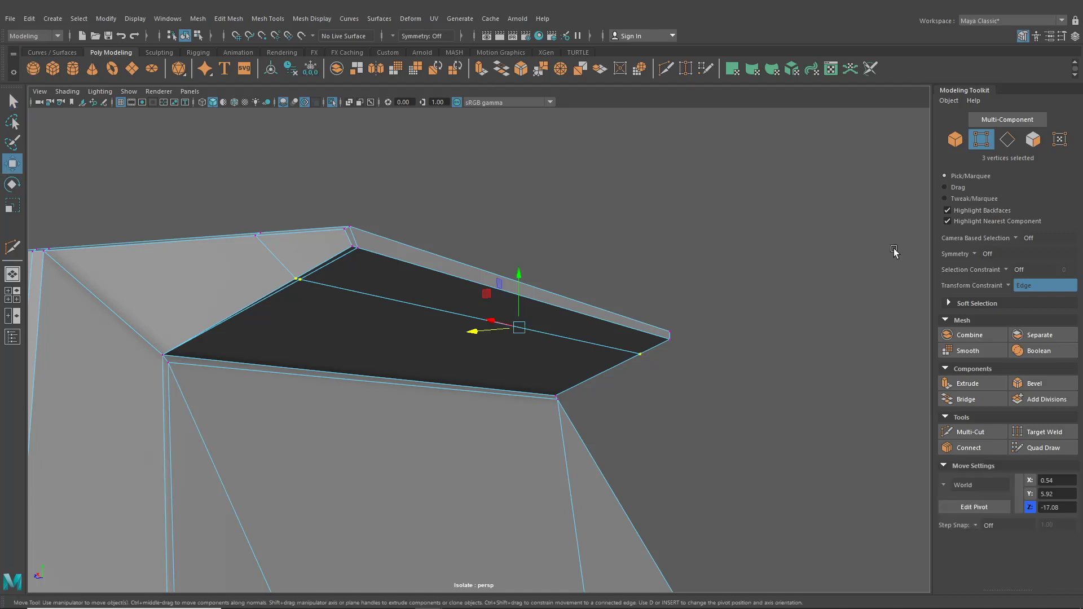
mouse_move(483, 330)
alt+mouse_down()
mouse_move(500, 341)
mouse_move(497, 321)
mouse_move(484, 328)
alt+mouse_up()
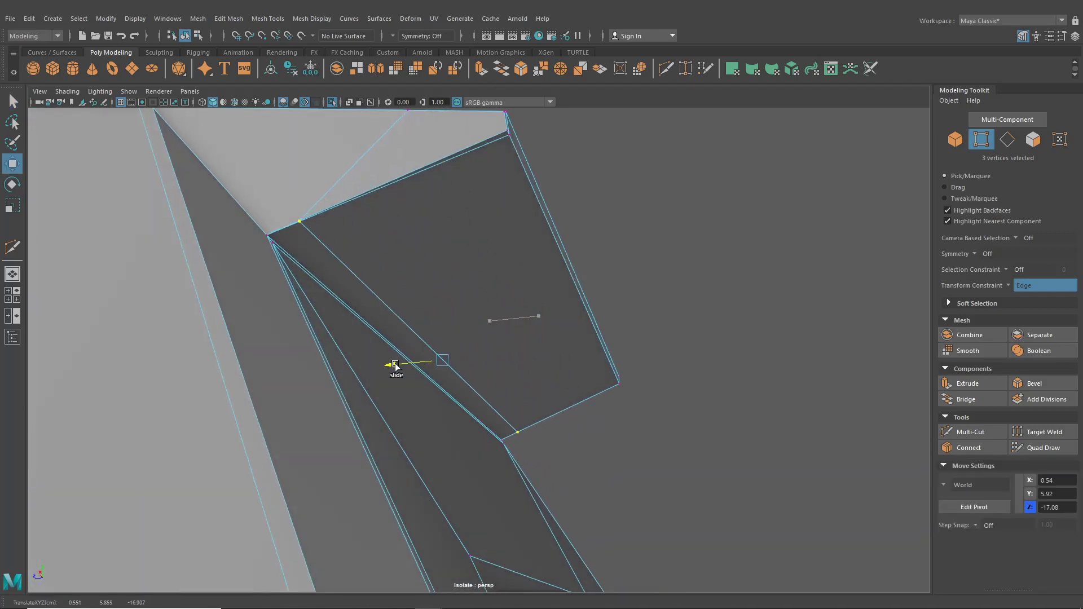
- Inspect the upright and its flange smoothed in object mode, and return the bumper to unsmoothed display
key(3)
alt+drag(447, 324, 472, 384)
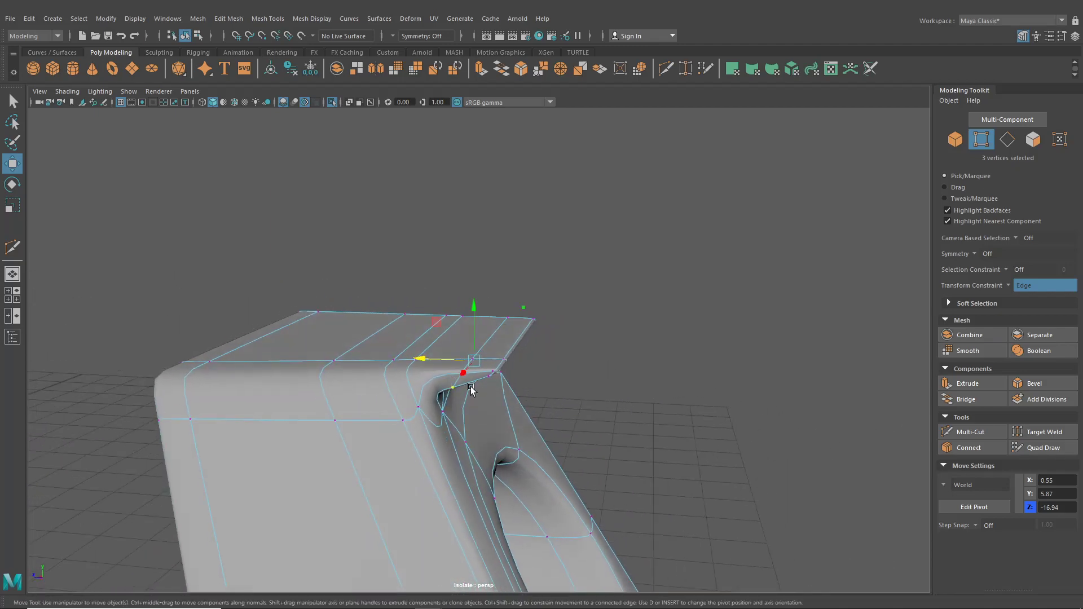
click(185, 36)
click(458, 222)
alt+drag(458, 221, 280, 216)
scroll(423, 347, up, 3)
scroll(391, 373, down, 5)
alt+drag(391, 374, 496, 365)
scroll(367, 347, down, 4)
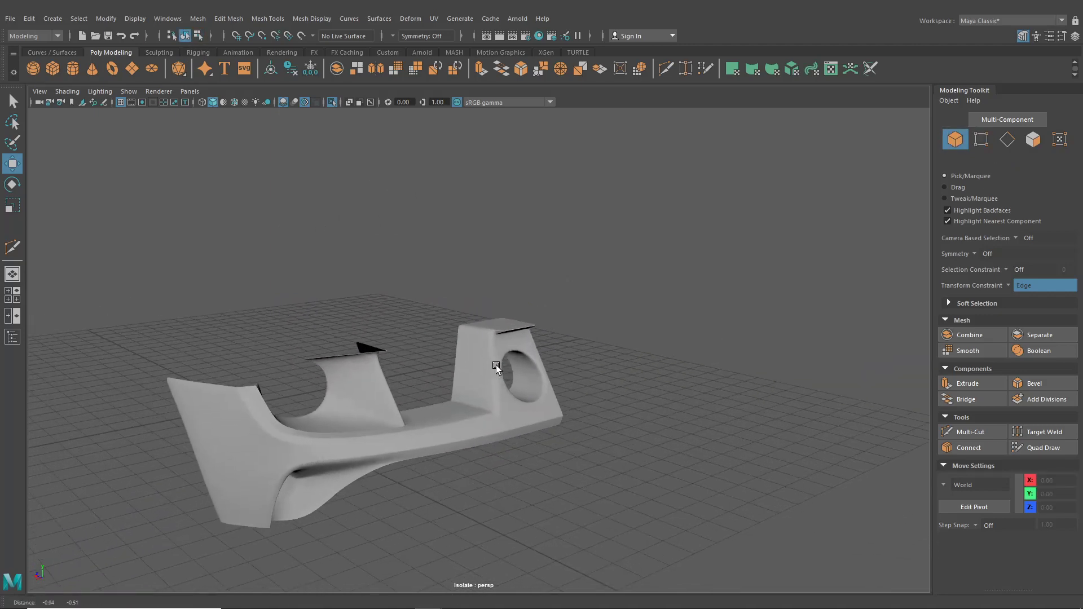
scroll(496, 356, up, 3)
click(488, 367)
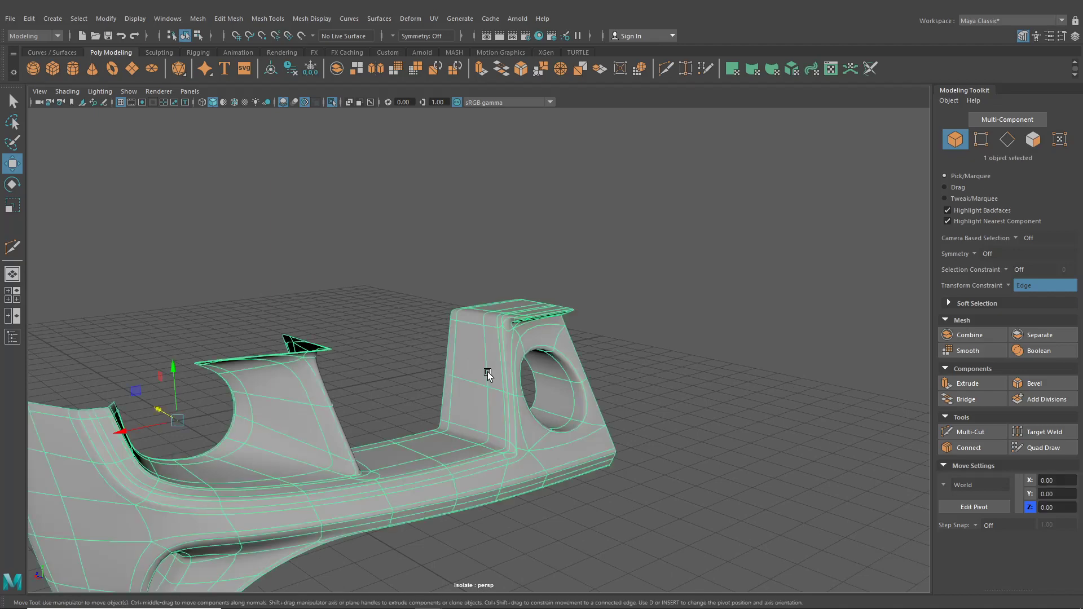
key(1)
- Try to extrude the three faces on top of the upright beside the flange, and undo the extrusion
scroll(490, 365, up, 3)
alt+drag(518, 339, 512, 278)
right_drag(512, 278, 514, 310)
scroll(502, 390, up, 4)
alt+drag(548, 303, 577, 384)
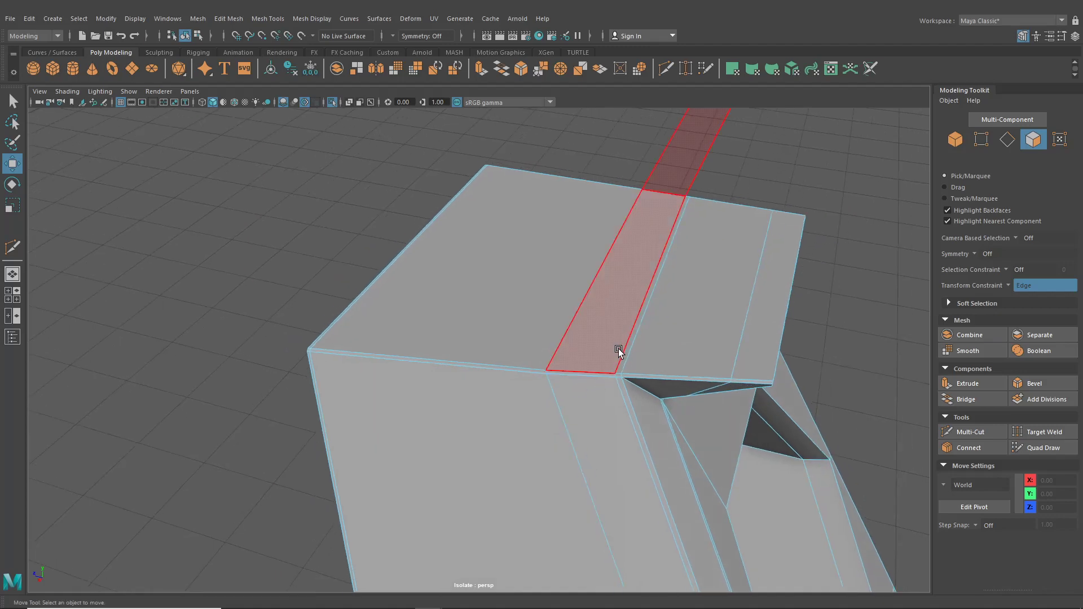
click(590, 337)
shift+click(590, 337)
shift+click(527, 319)
scroll(556, 334, down, 4)
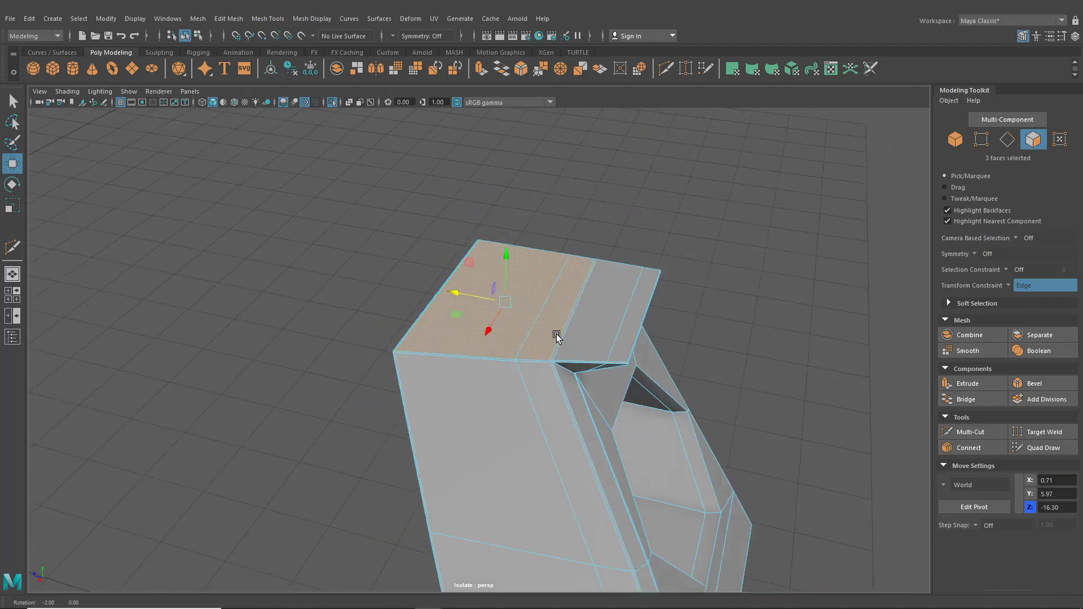
mouse_move(556, 333)
alt+mouse_down()
mouse_move(540, 322)
mouse_move(490, 324)
mouse_move(560, 335)
alt+mouse_up()
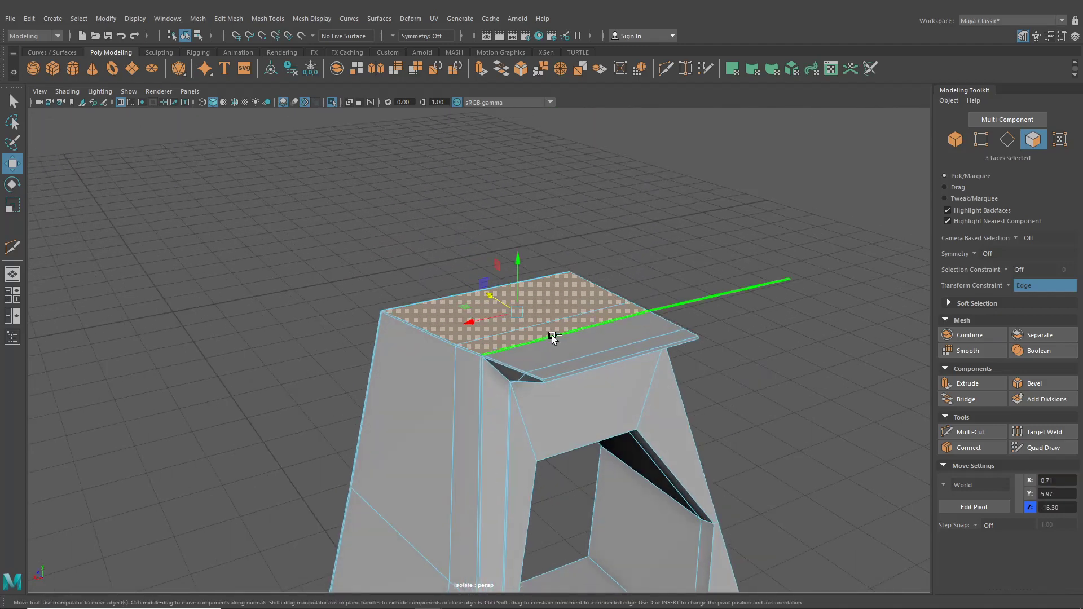
key(ctrl+e)
alt+drag(505, 297, 542, 341)
key(ctrl+z)
ctrl+click(500, 349)
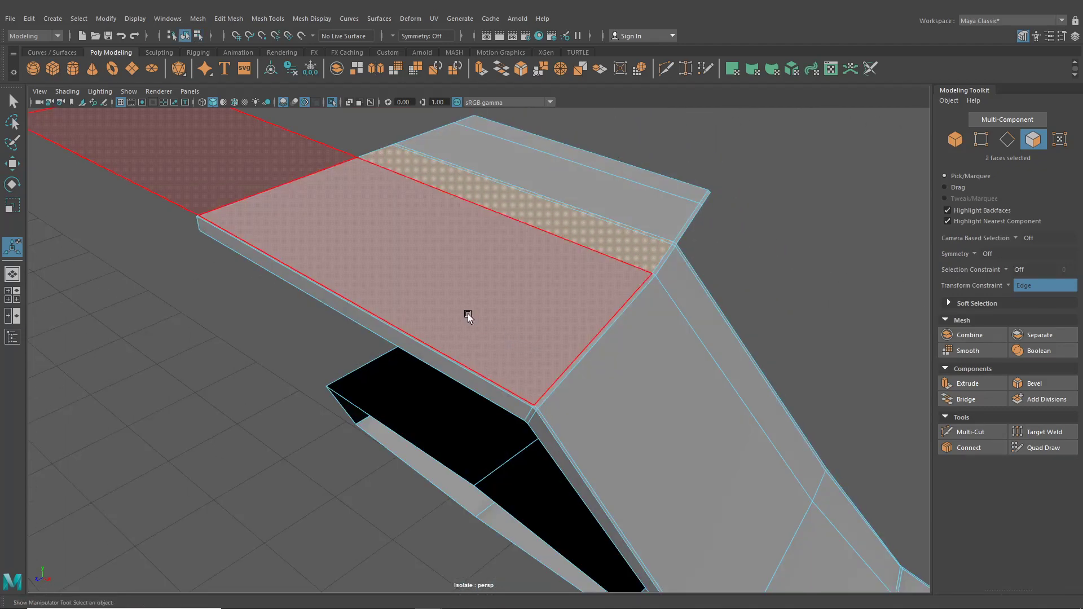
- Delete the narrow downturned face along the open side of the upright's top
right_drag(468, 287, 466, 320)
alt+drag(333, 337, 414, 316)
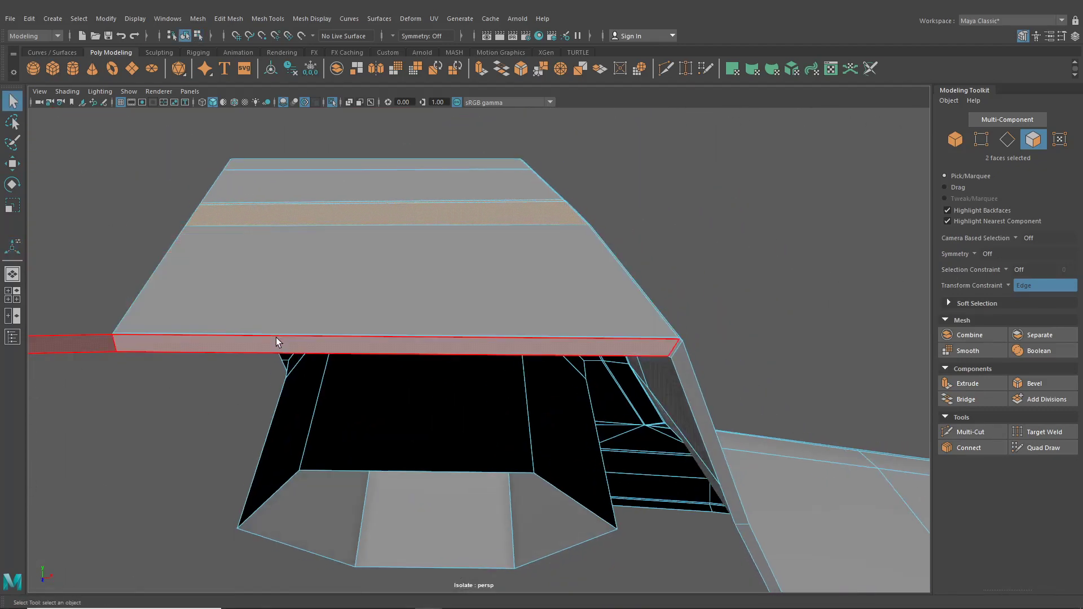
click(277, 337)
alt+drag(505, 374, 381, 348)
scroll(380, 348, up, 3)
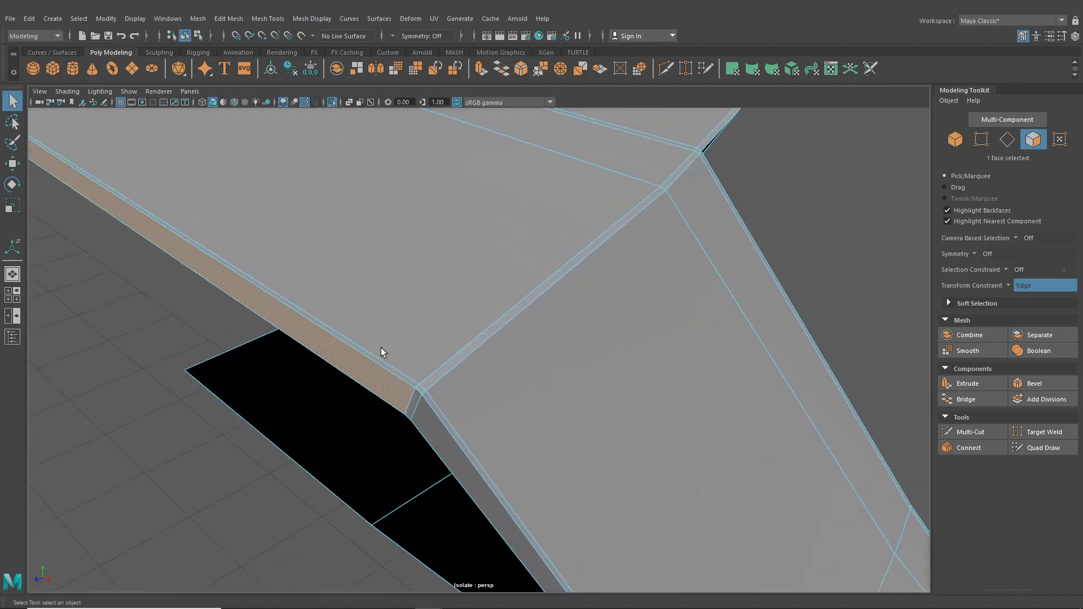
key(Delete)
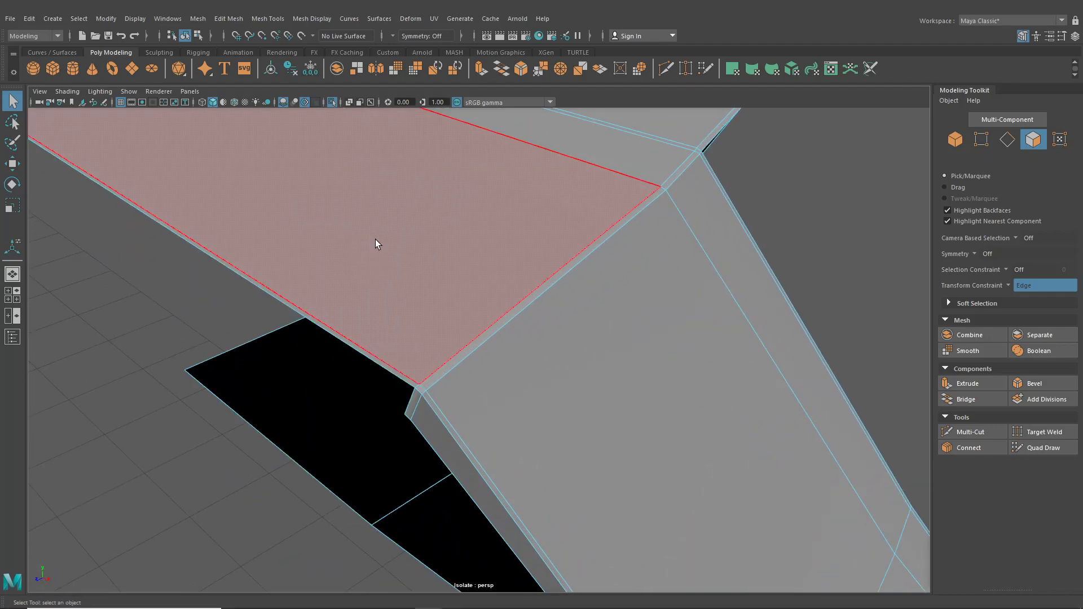
- Extrude the three faces on top of the upright downward to form a recess beside the flange
scroll(366, 341, down, 3)
alt+drag(395, 327, 415, 315)
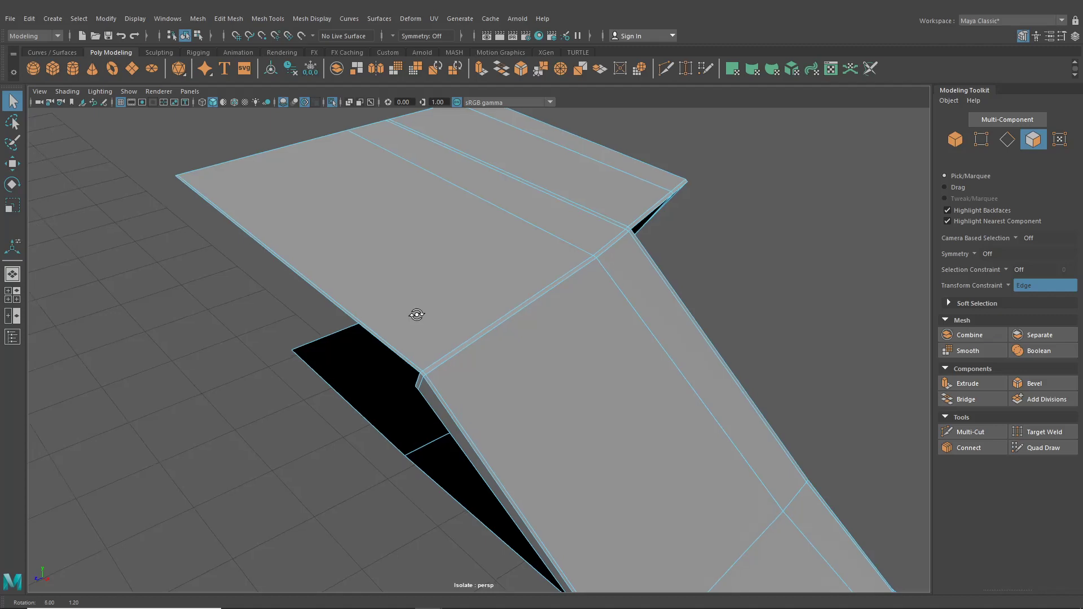
shift+click(421, 316)
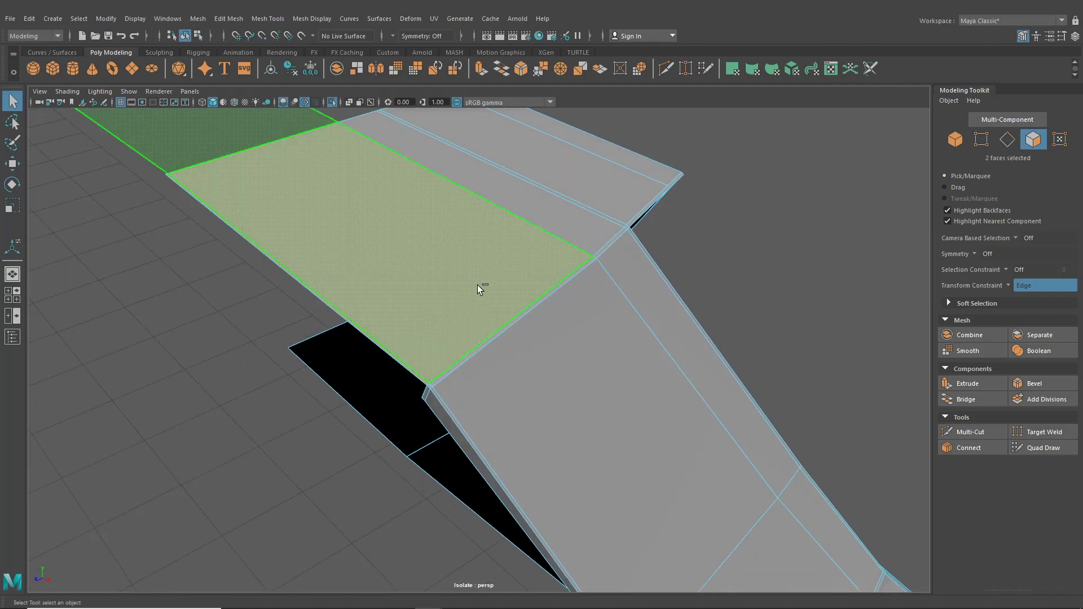
alt+right_drag(481, 286, 435, 269)
alt+drag(436, 269, 502, 269)
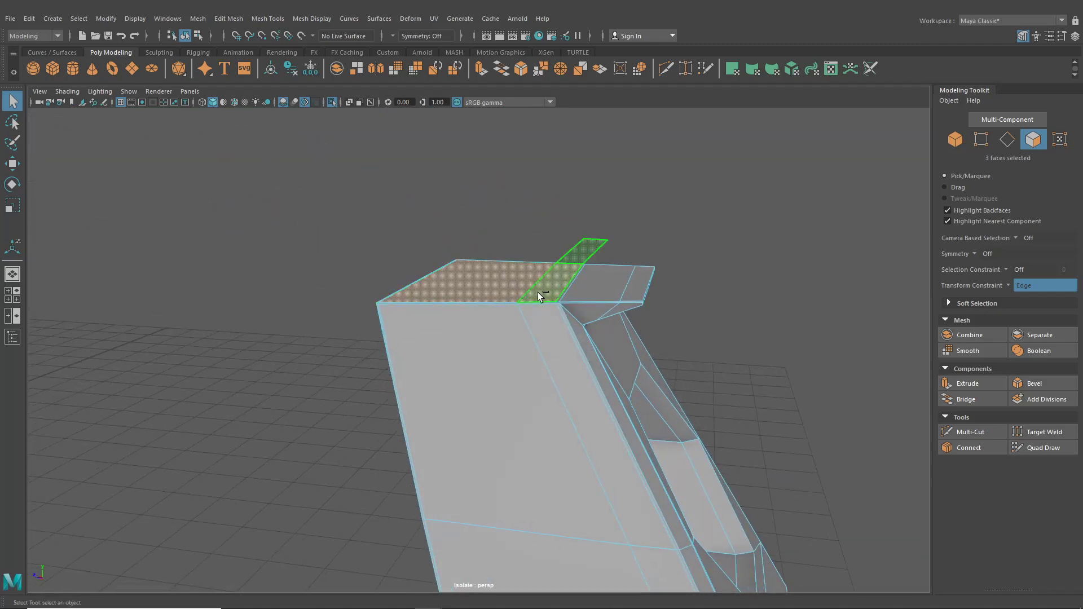
key(ctrl+e)
alt+drag(544, 213, 448, 261)
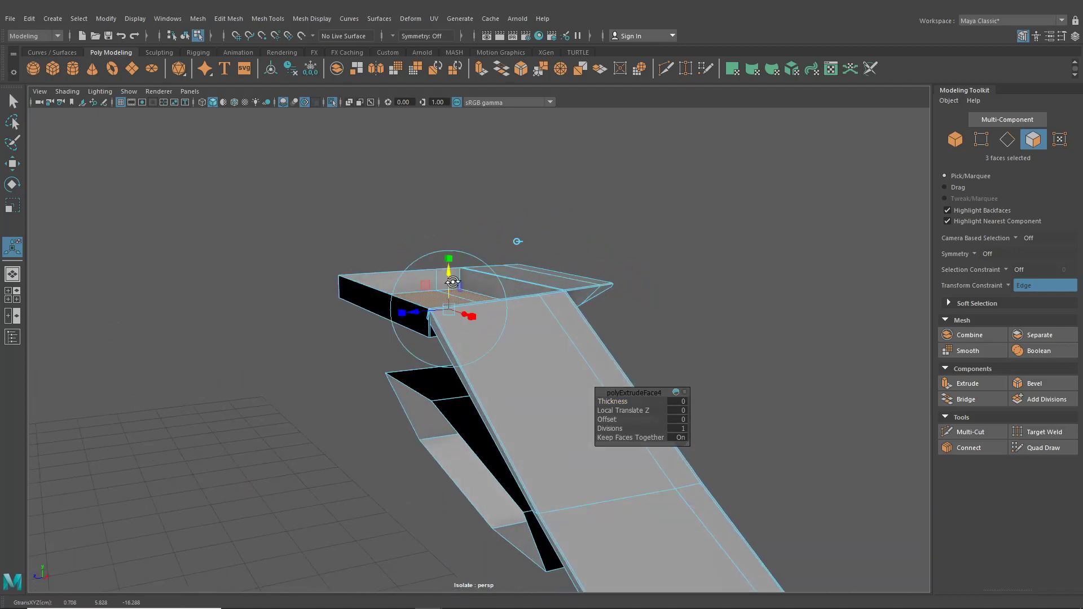
alt+drag(453, 282, 525, 389)
- Delete the extruded wall face along the open side of the recess
key(q)
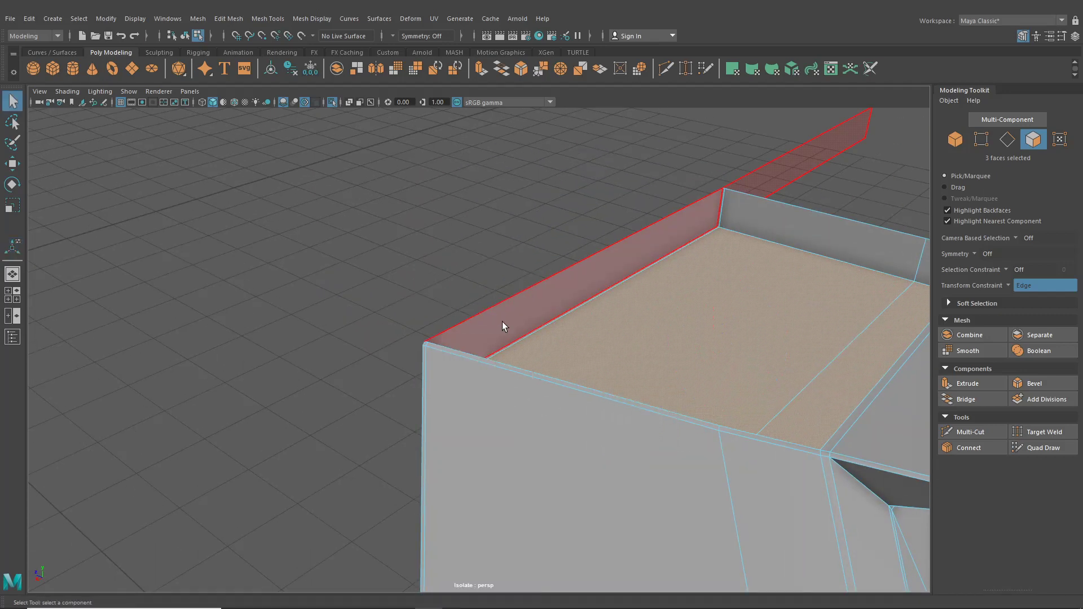
click(502, 322)
key(Delete)
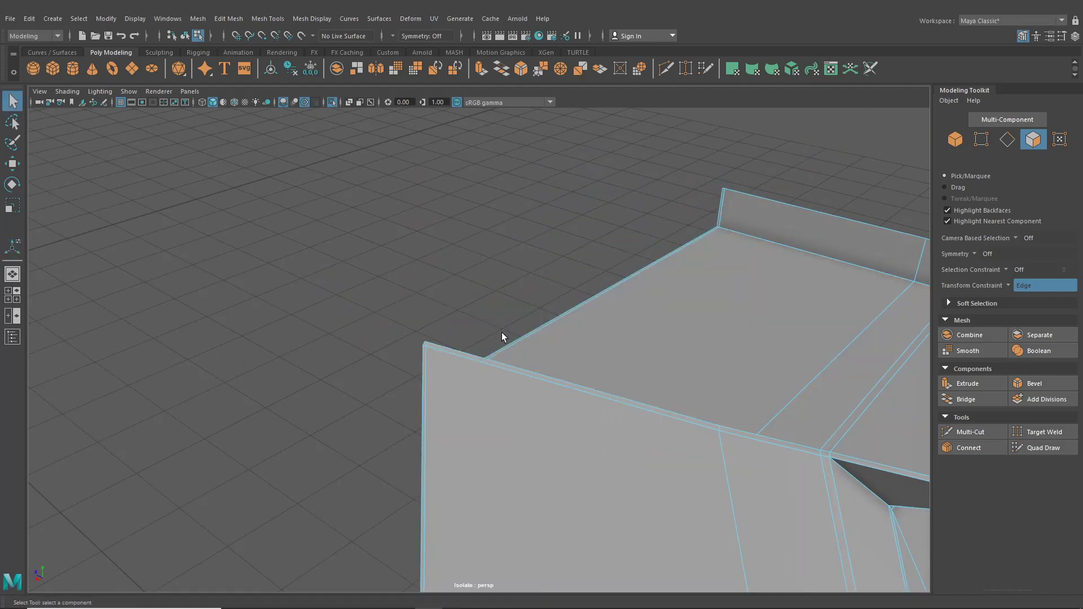
- Target-weld the upright's inner lip vertex to the recess's lower corner, and move the neighbouring lip vertex down beside it
alt+drag(503, 339, 564, 316)
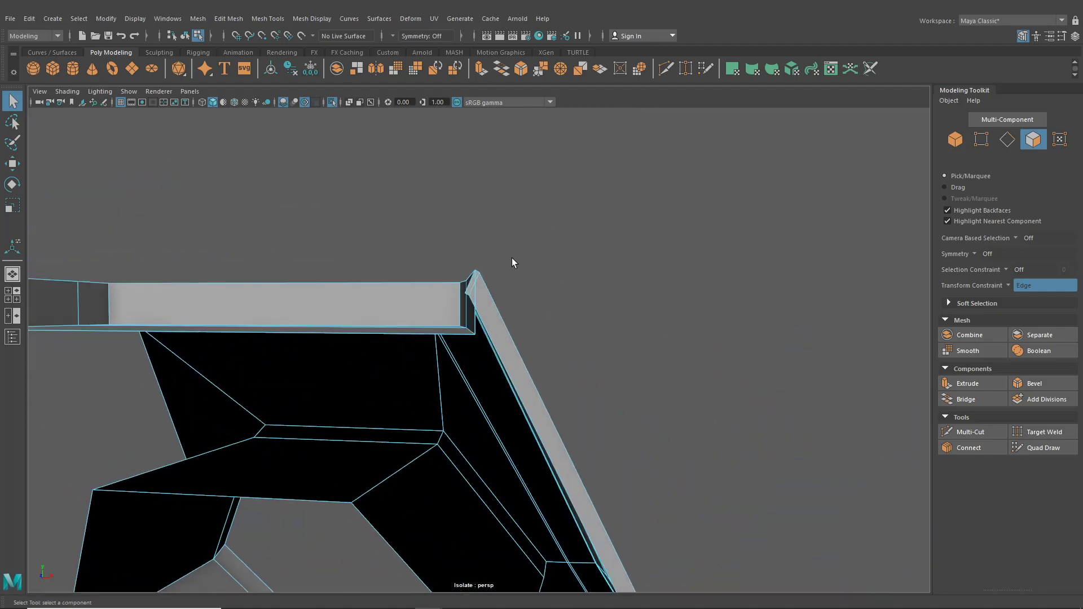
scroll(510, 260, up, 3)
right_drag(485, 278, 440, 280)
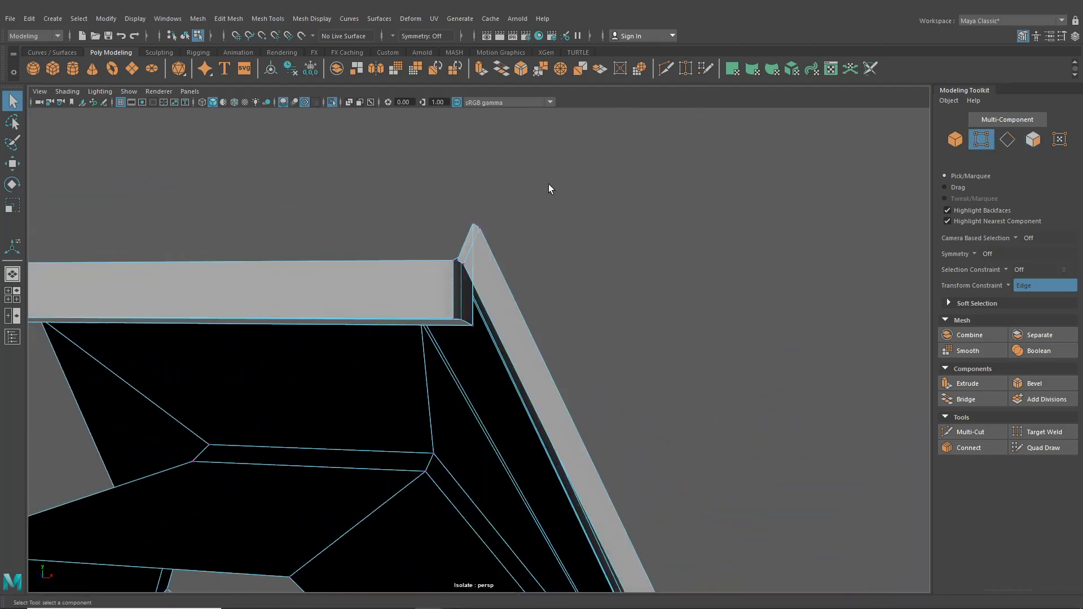
key(g)
alt+drag(551, 189, 469, 277)
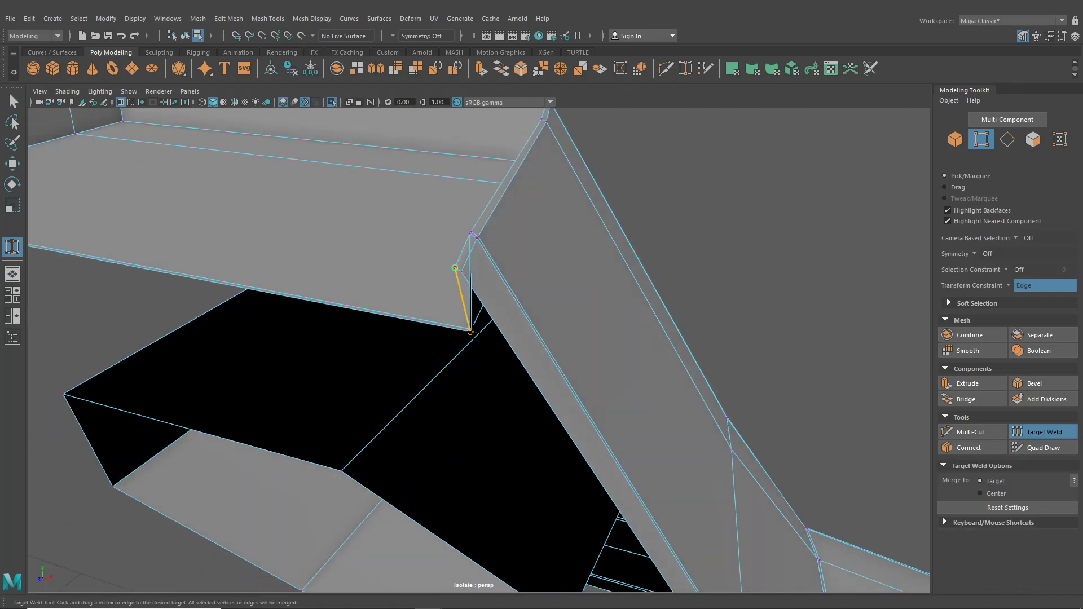
key(w)
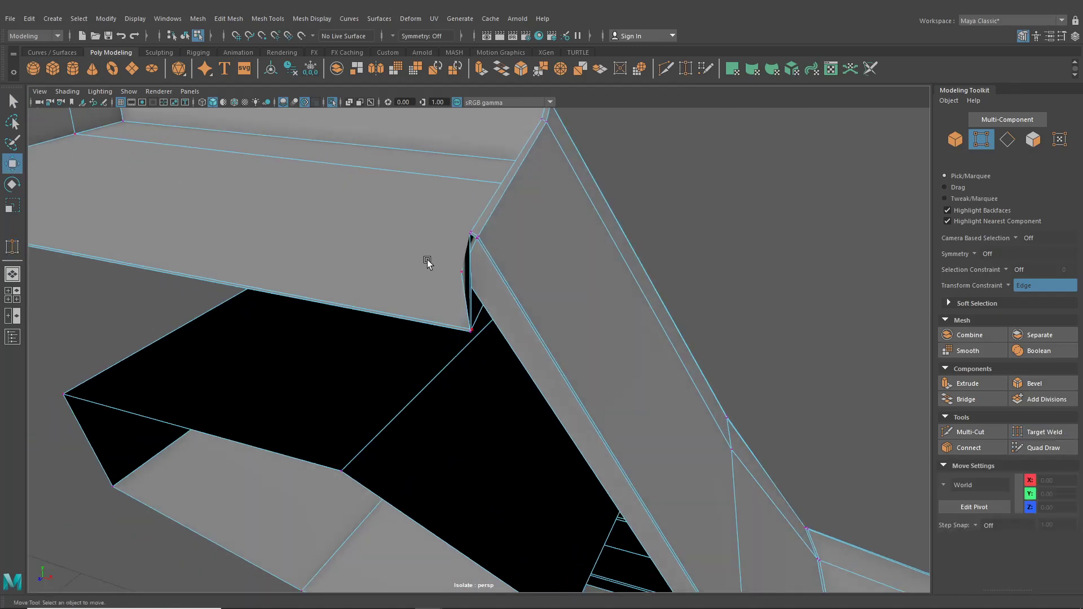
click(462, 273)
drag(463, 284, 490, 340)
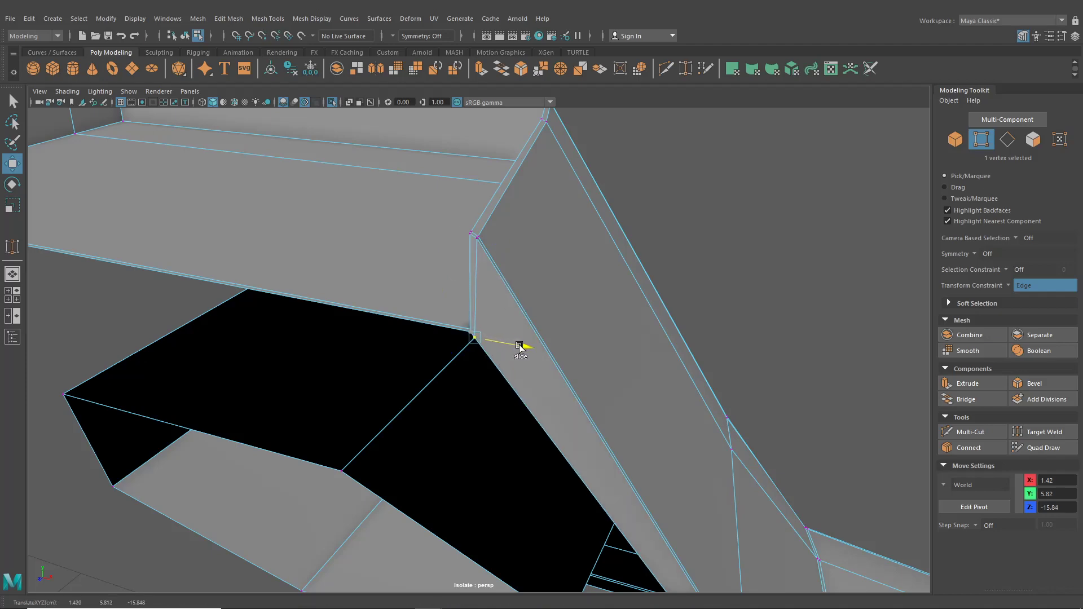
- Preview the bumper smoothed in object mode and inspect the recess and its corrected corner
scroll(516, 344, down, 5)
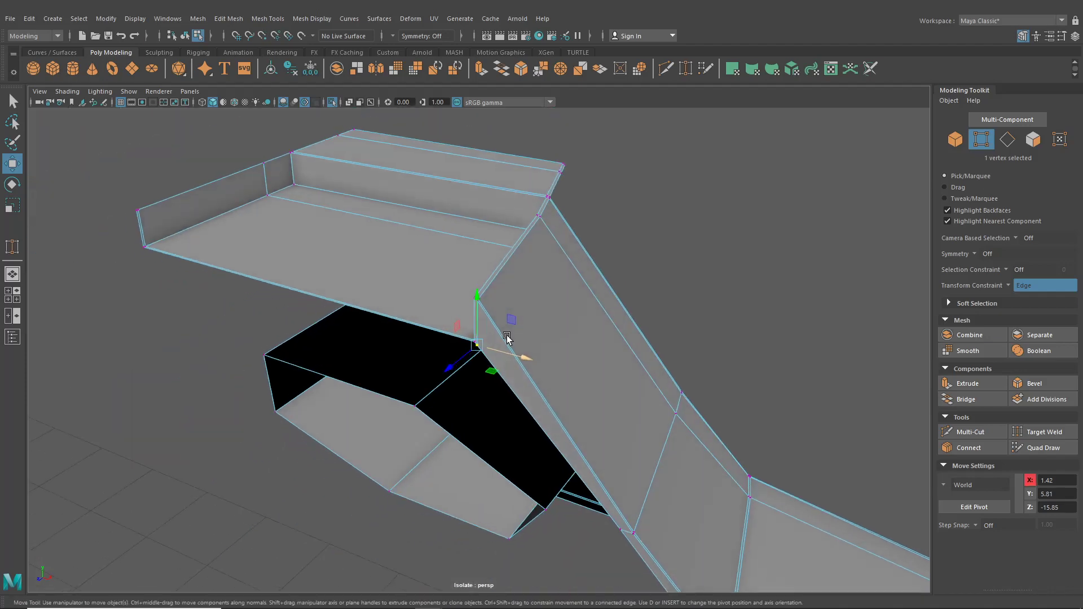
key(3)
click(13, 102)
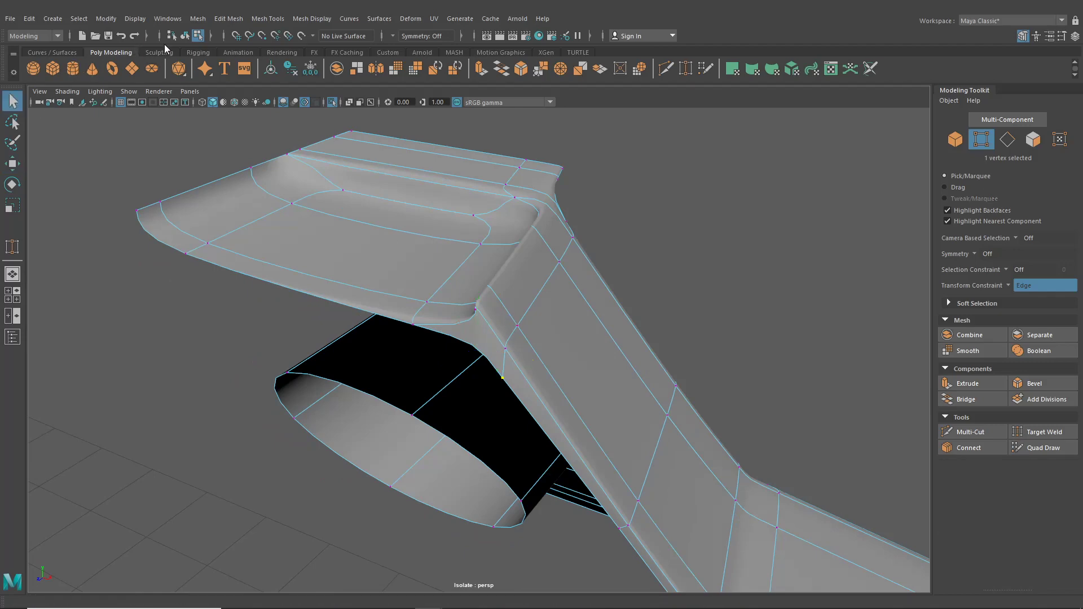
click(185, 35)
alt+drag(302, 257, 380, 236)
- Return to unsmoothed display and extract the three floor faces of the recess from the bumper
right_drag(357, 236, 356, 267)
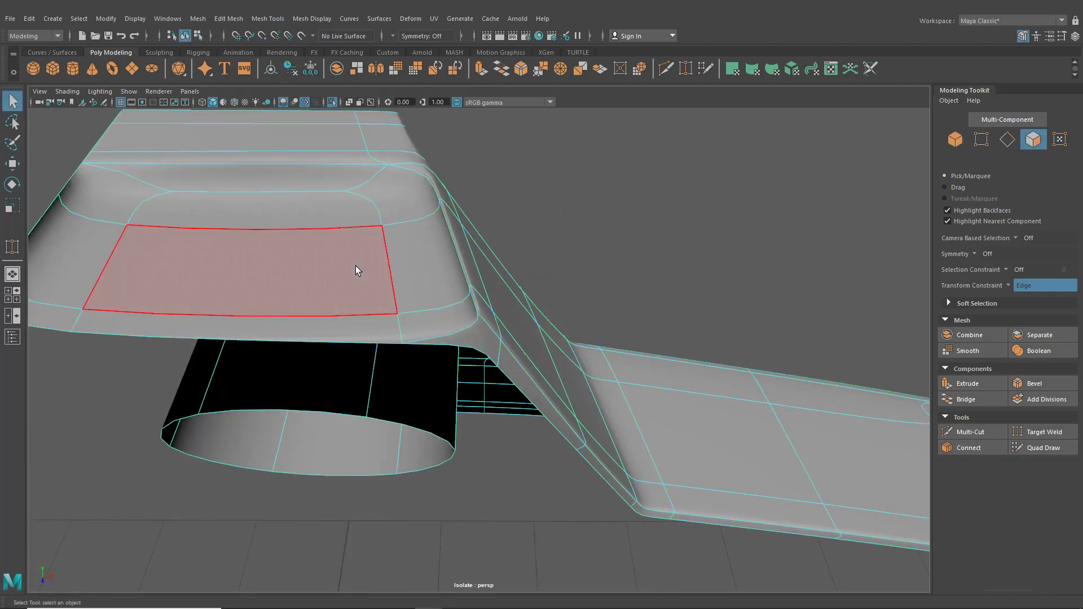
key(1)
click(353, 266)
shift+click(343, 204)
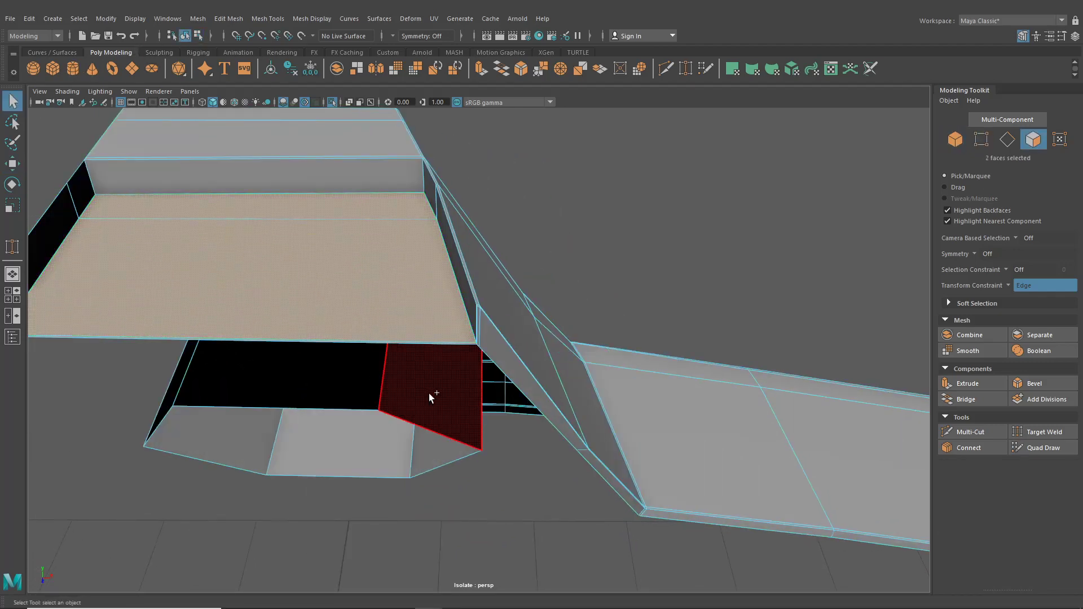
shift+click(353, 345)
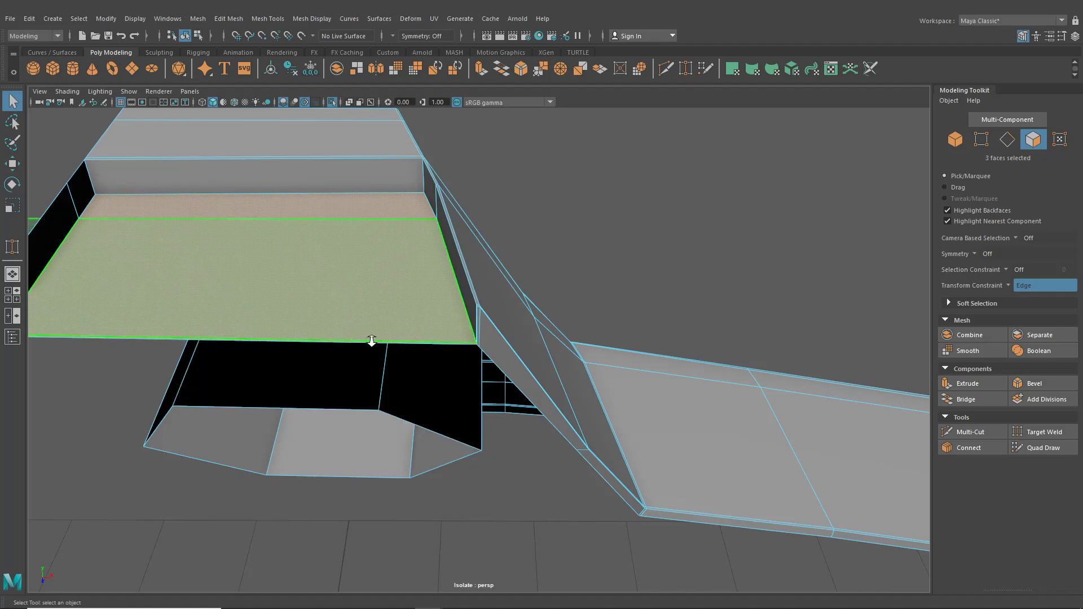
alt+drag(370, 338, 268, 84)
click(229, 19)
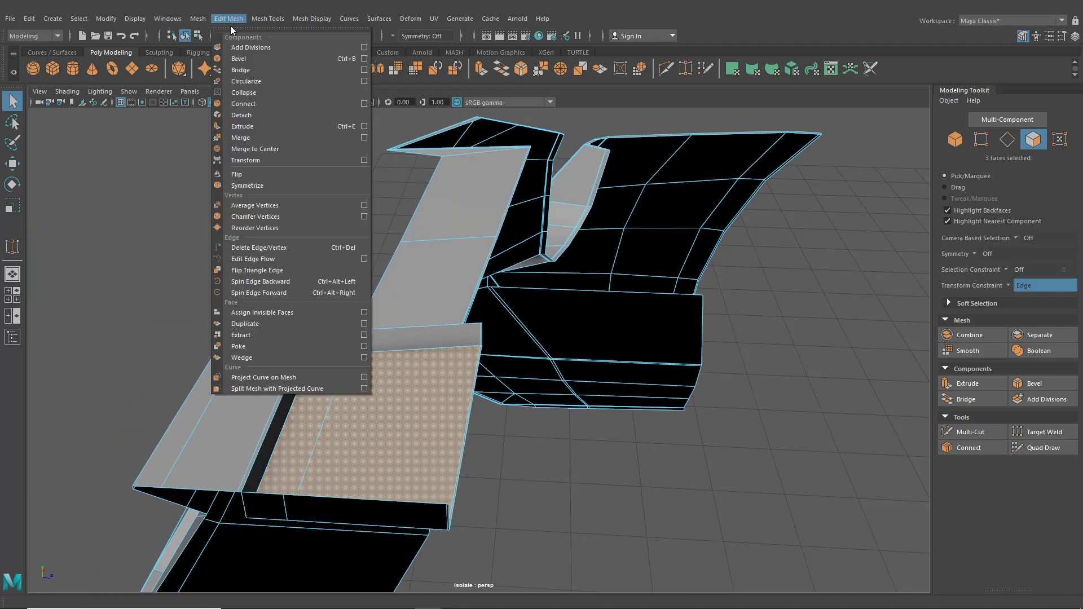
click(256, 335)
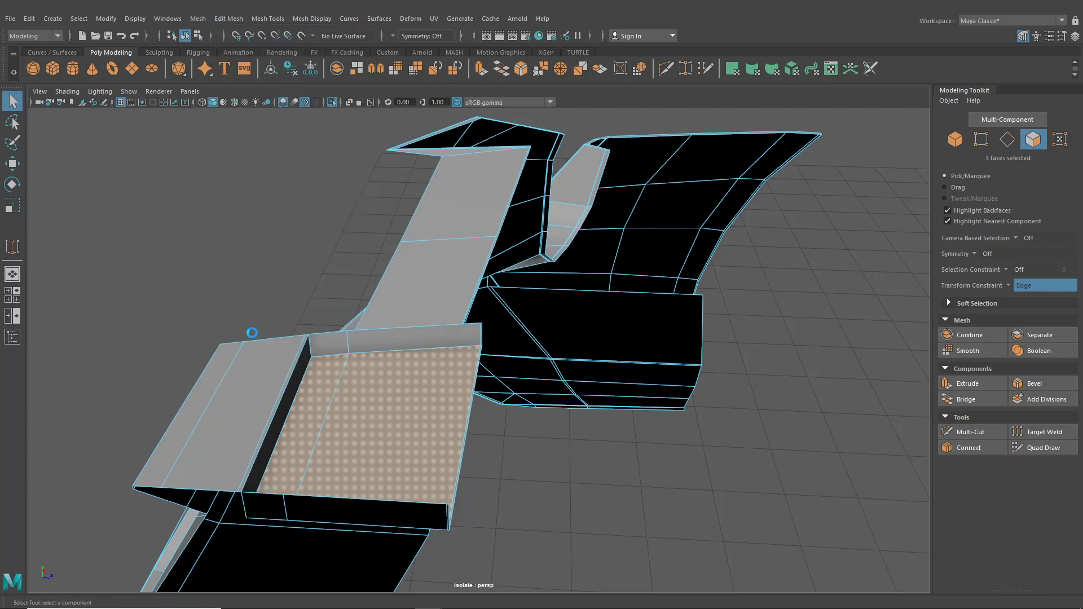
- Select the main bumper in object mode and show it smoothed beside the extracted recess floor
click(186, 37)
alt+drag(367, 228, 340, 361)
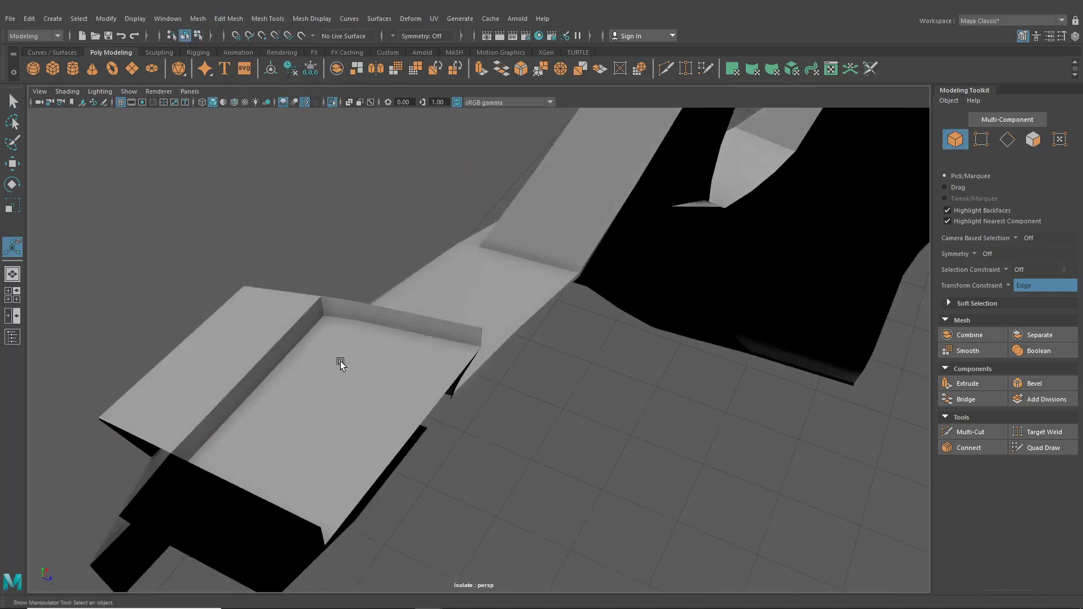
click(273, 313)
key(3)
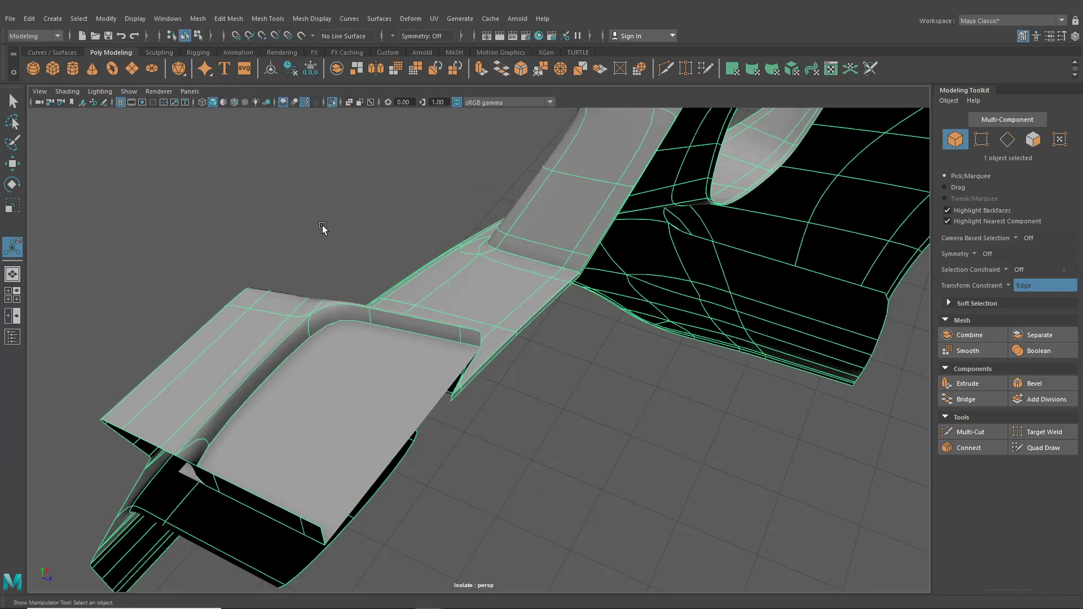
- Return the bumper to unsmoothed display and delete the recess's two end wall faces along the open centreline side
alt+drag(273, 312, 439, 371)
key(1)
key(q)
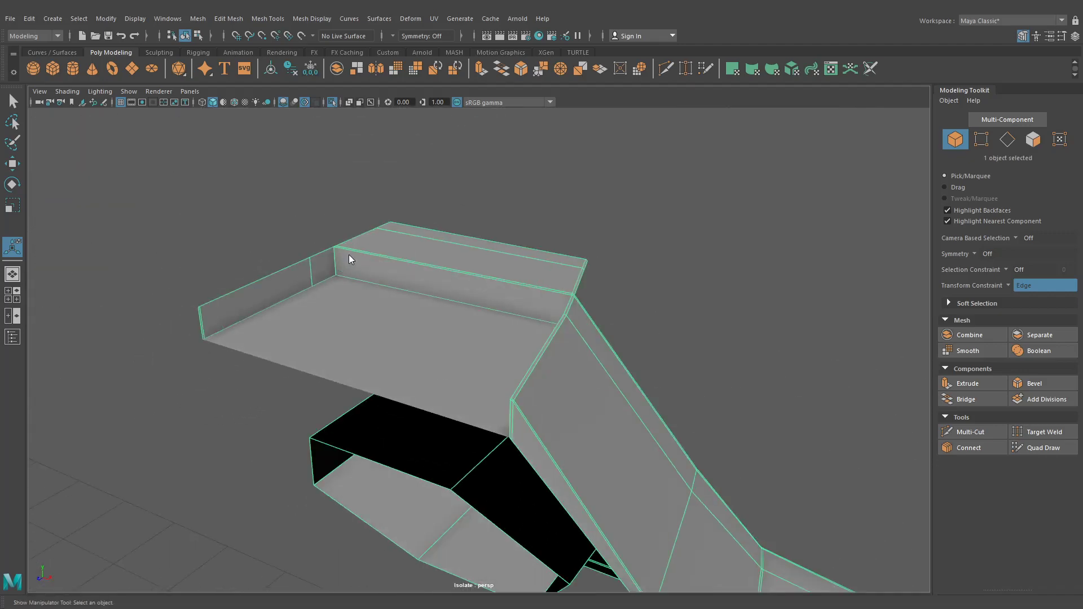
shift+click(285, 284)
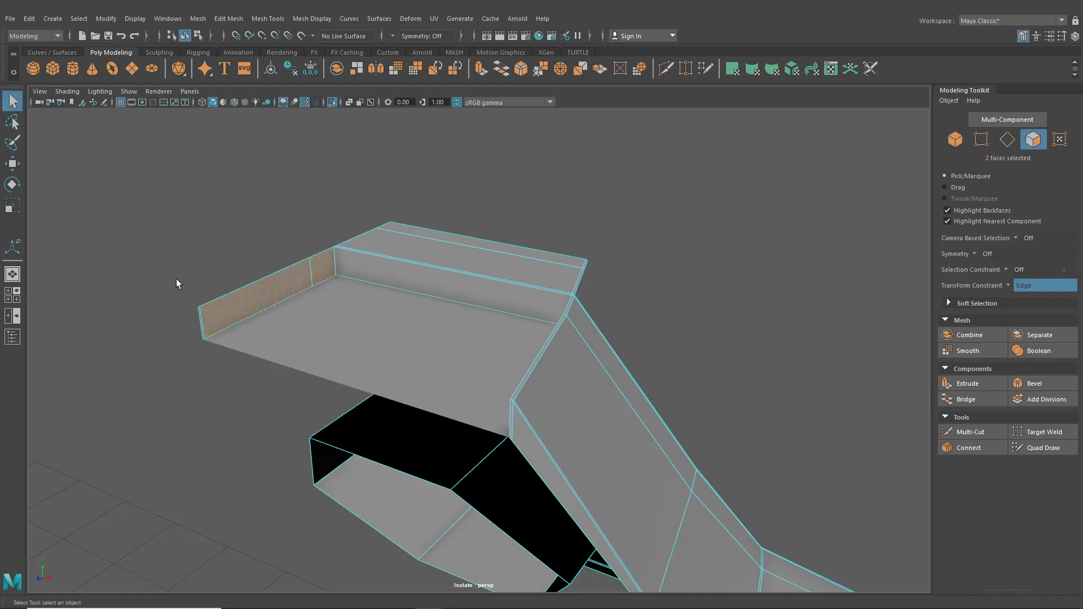
key(Delete)
alt+drag(207, 335, 255, 354)
alt+drag(323, 362, 423, 362)
scroll(424, 366, up, 2)
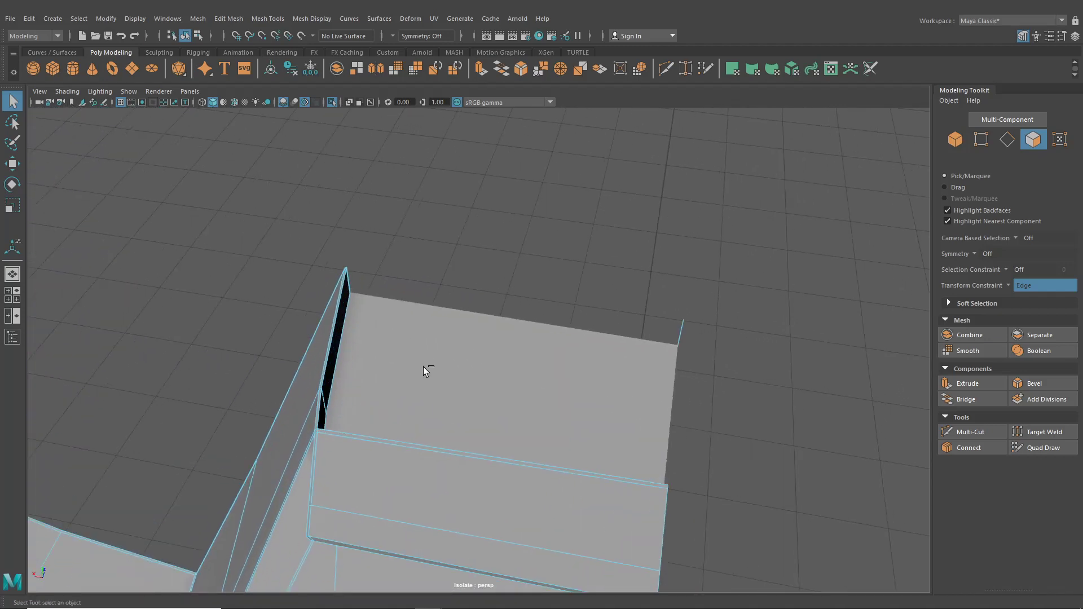
key(F8)
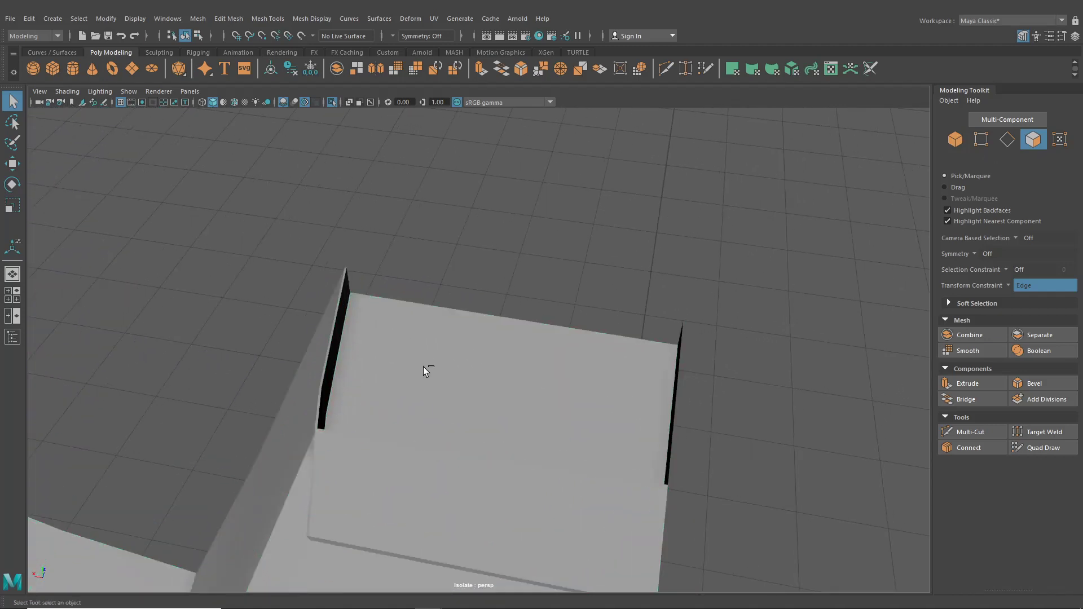
- Show the whole bumper again and undo the recess edits back to before the upright's top faces were extruded
key(ctrl+z)
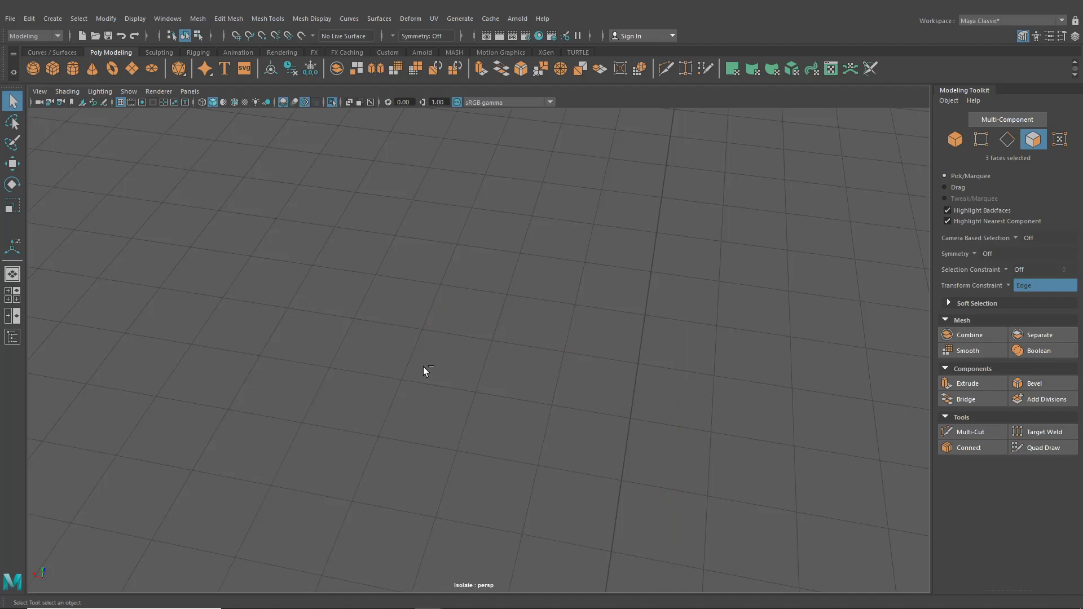
click(331, 103)
scroll(425, 323, down, 5)
alt+drag(407, 397, 418, 375)
key(ctrl+z)
key(ctrl+z)
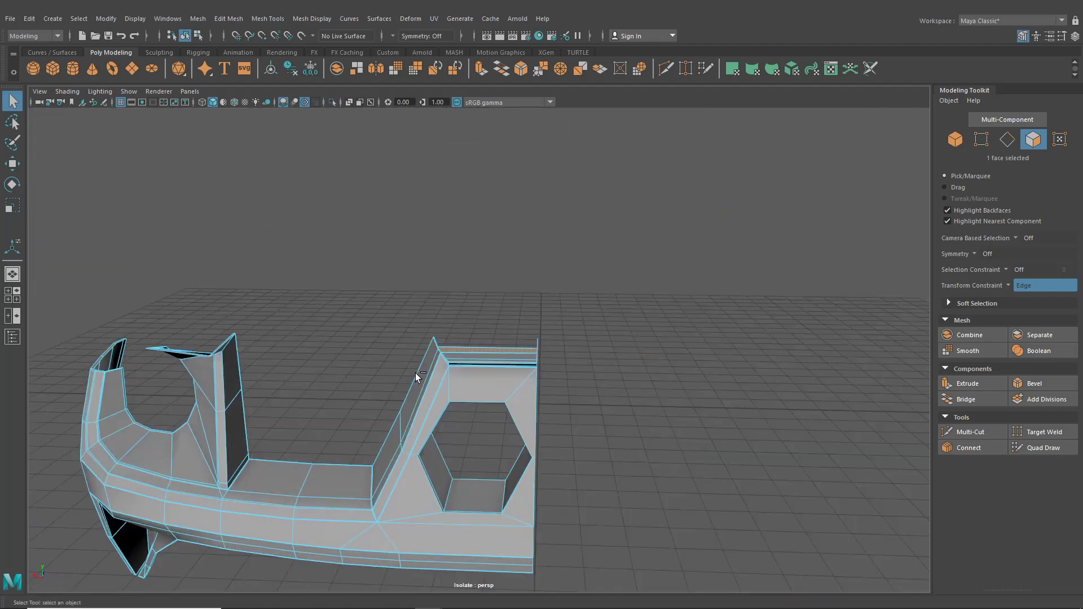
key(f)
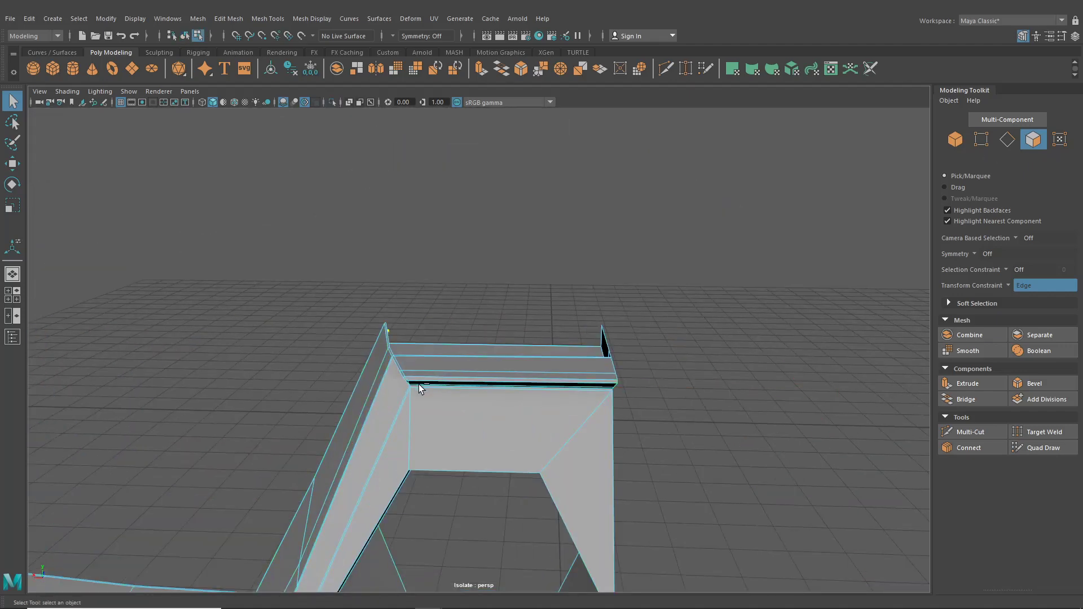
key(ctrl+z)
key(ctrl+z)
key(ctrl+z)
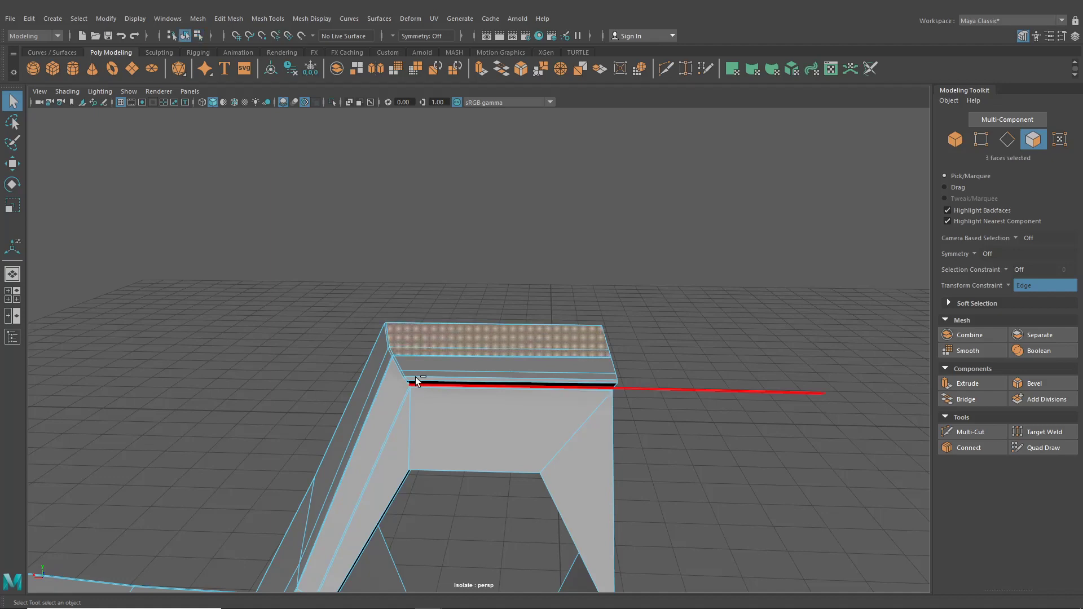
alt+drag(417, 378, 621, 393)
key(ctrl+z)
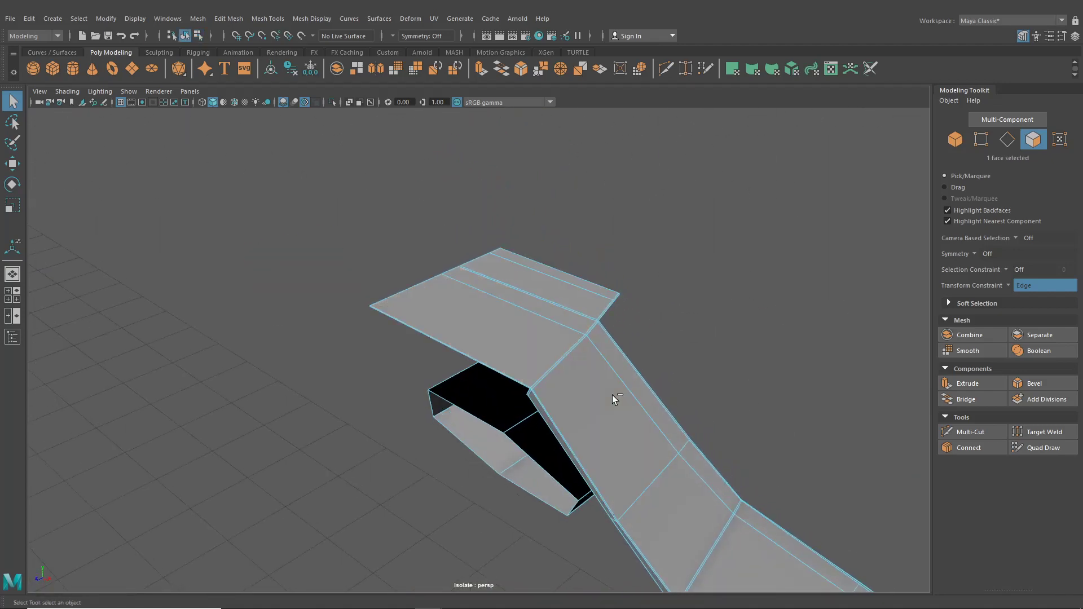
key(ctrl+z)
key(ctrl+z)
key(ctrl+z)
alt+middle_drag(612, 395, 498, 434)
scroll(490, 435, up, 3)
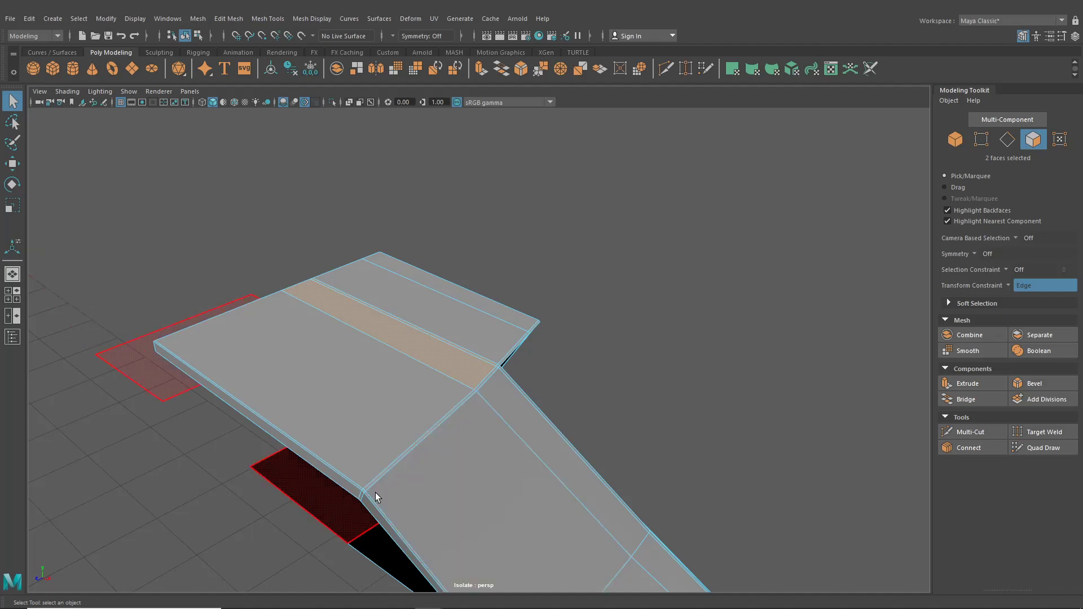
- Extrude the three faces on the upright's top behind its front ledge, and scale and shift them inward to form an inset border
alt+drag(374, 493, 397, 378)
right_click(395, 368)
click(357, 379)
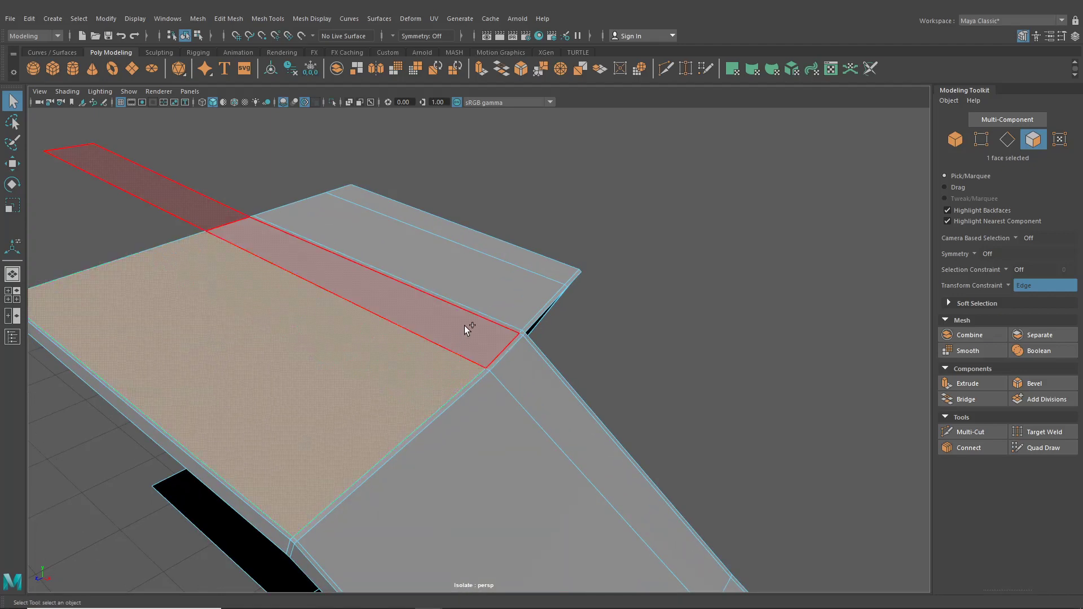
shift+click(465, 326)
alt+drag(503, 391, 399, 387)
shift+click(538, 340)
key(ctrl+e)
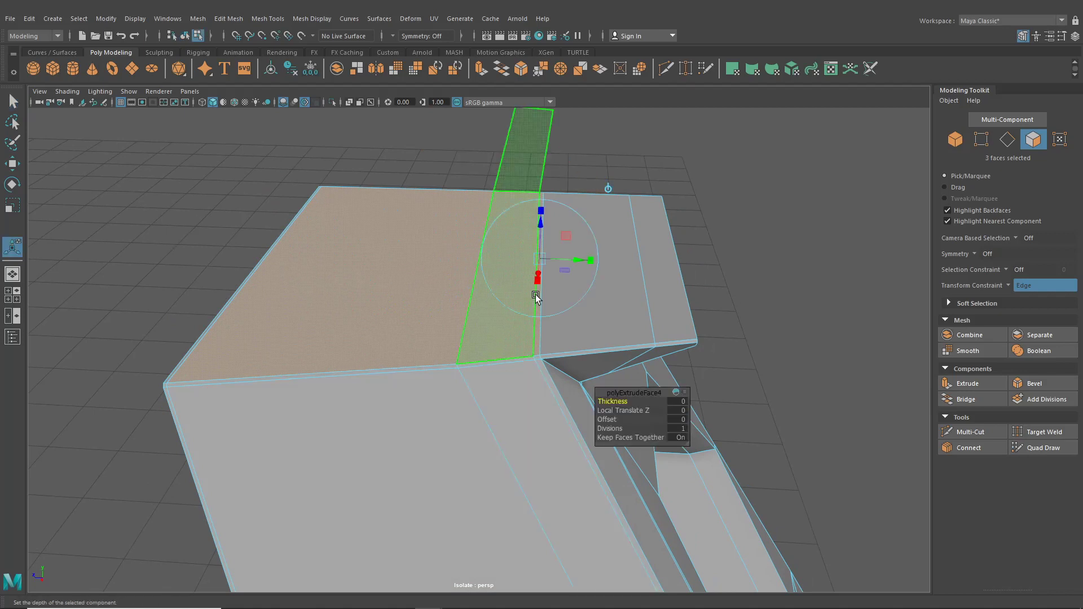
click(540, 259)
drag(592, 261, 434, 305)
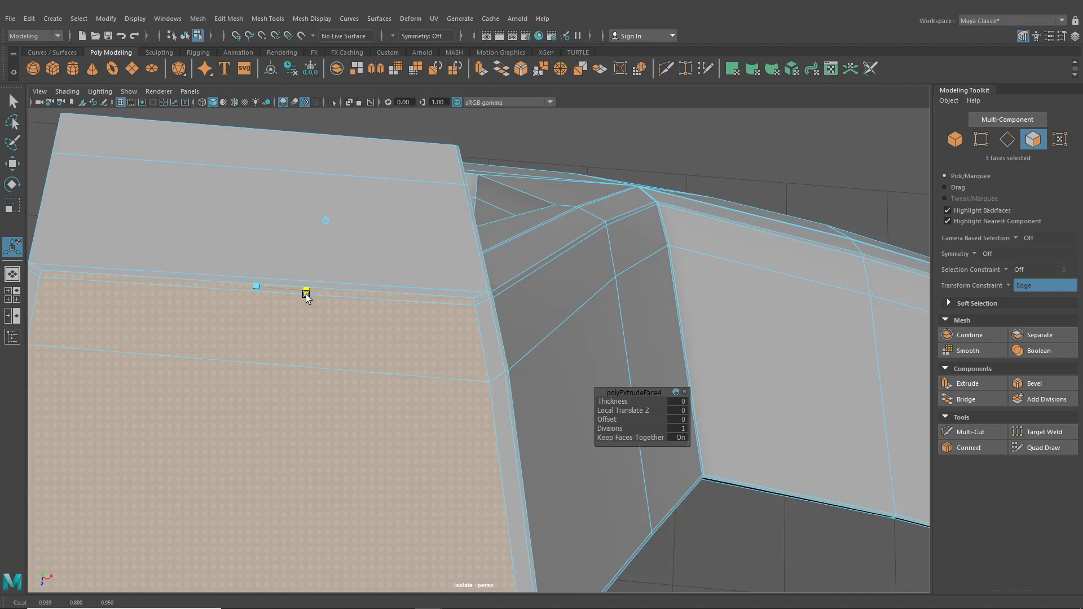
alt+drag(305, 297, 445, 234)
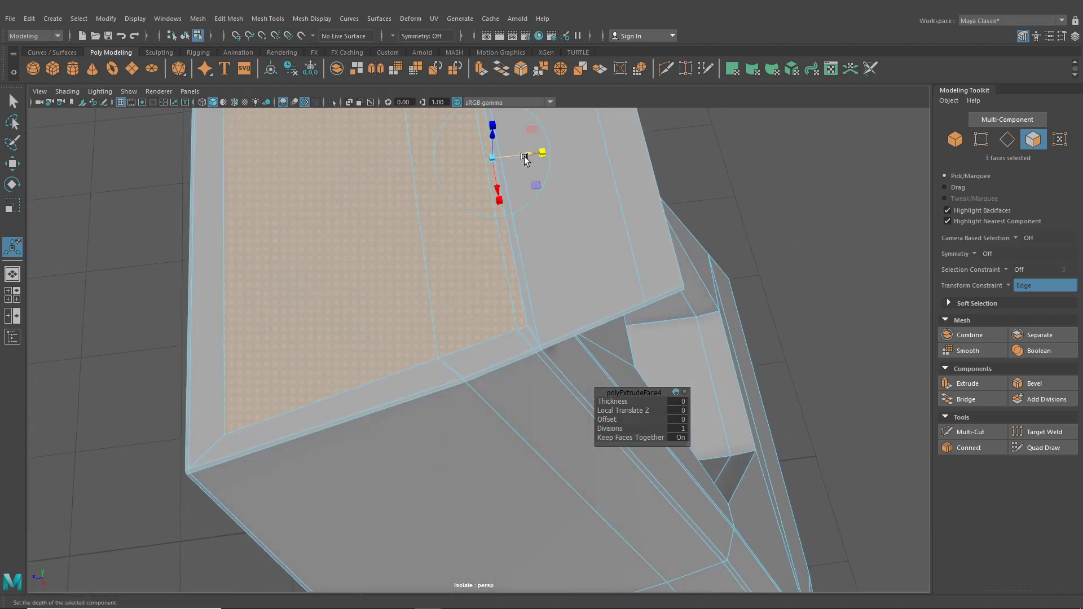
drag(524, 159, 530, 284)
- Delete the narrow border faces of the inset along the upright's open centreline side
right_drag(532, 282, 530, 312)
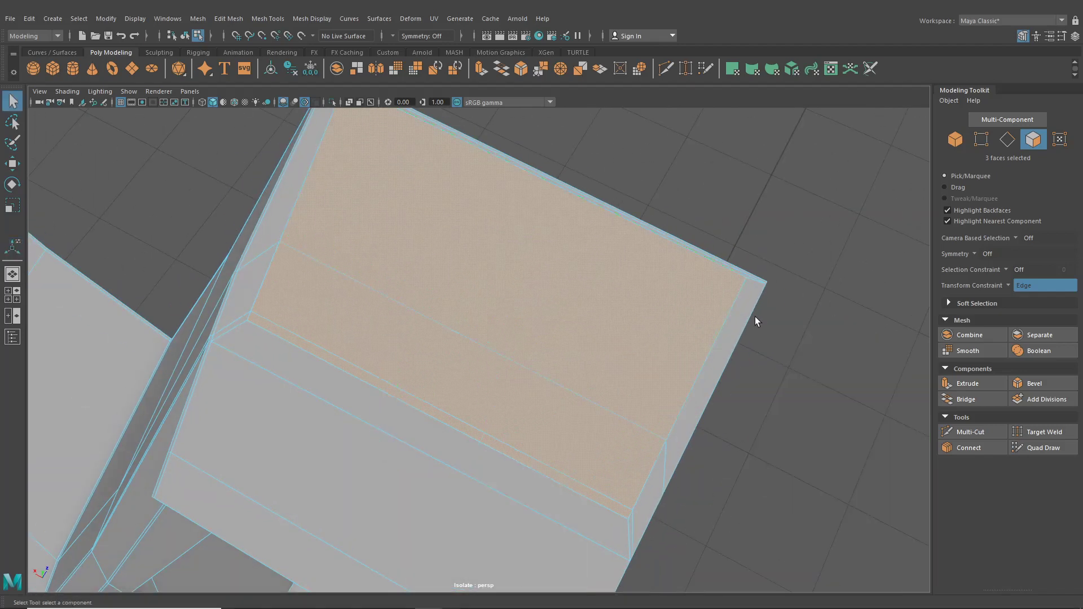
drag(755, 317, 631, 522)
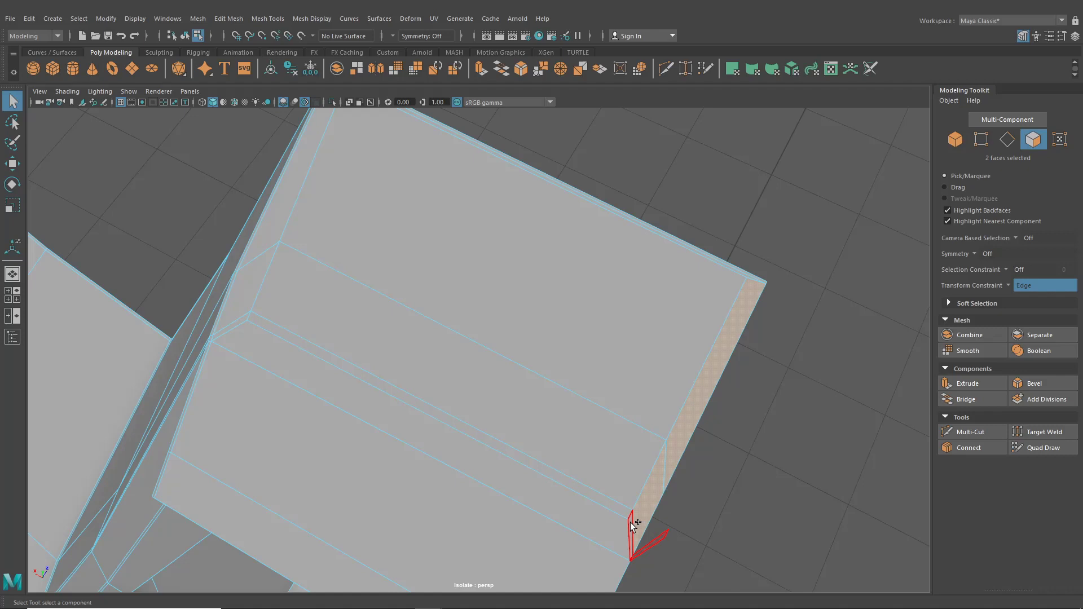
click(685, 527)
- Turn the transform constraint off and snap the inset's middle open-side vertex along X to the centreline
right_drag(604, 286, 551, 299)
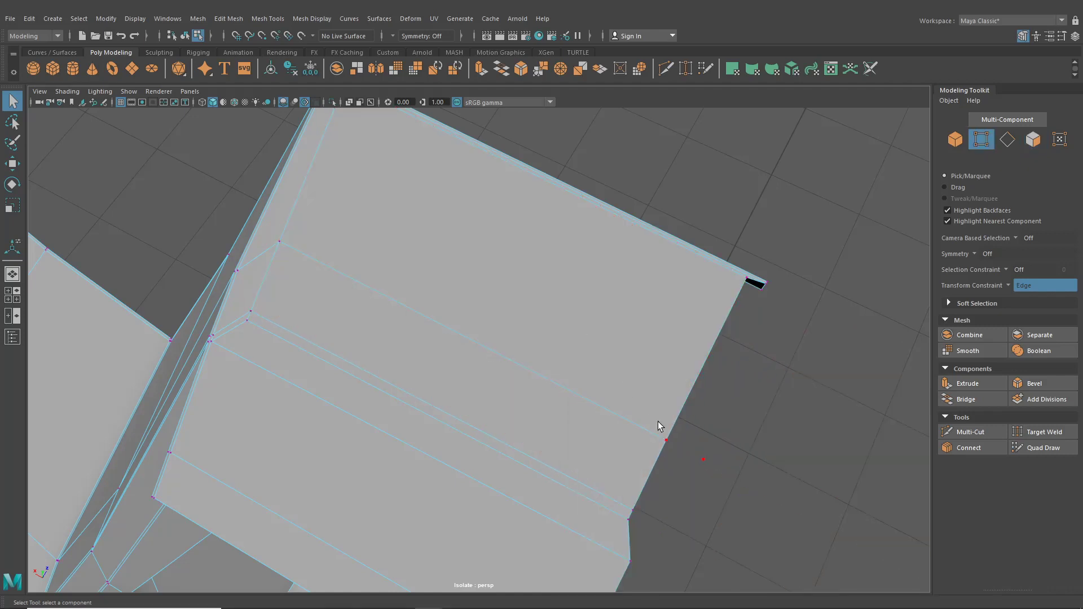
click(12, 164)
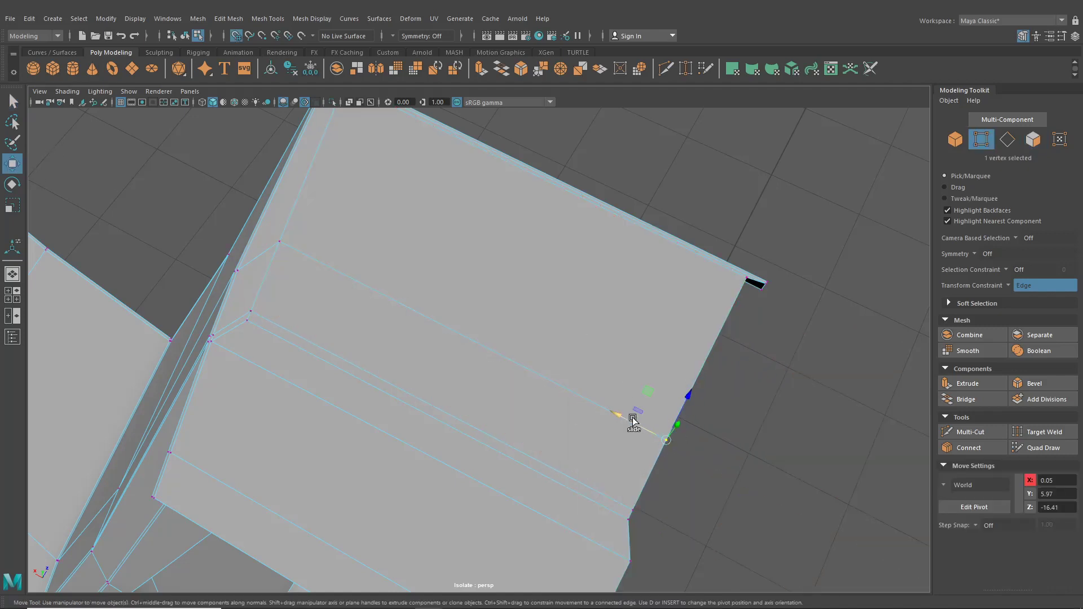
drag(633, 420, 683, 453)
click(1009, 287)
click(1020, 294)
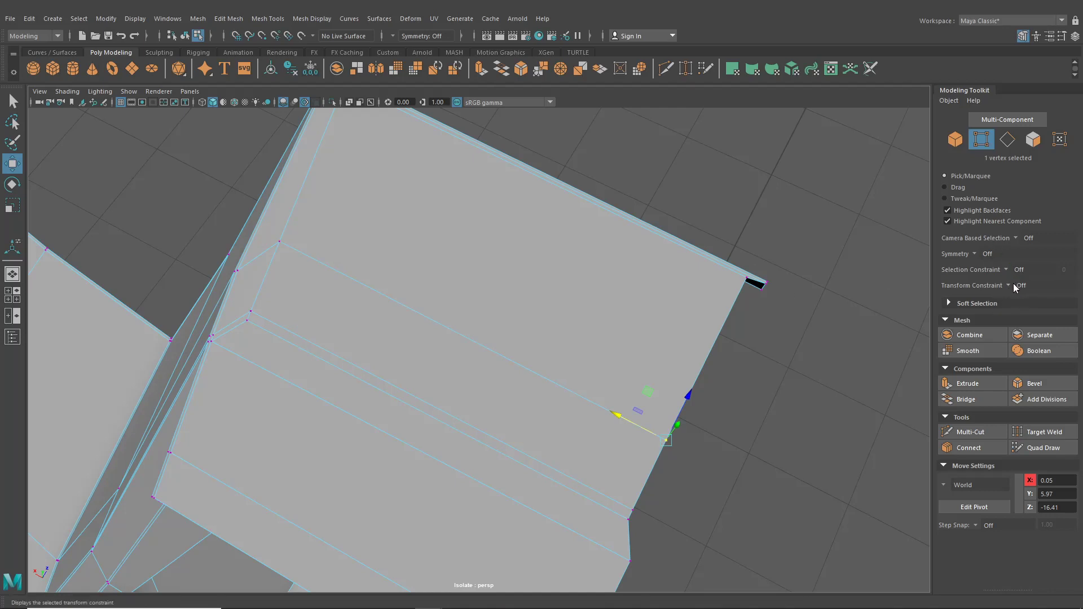
click(1009, 286)
click(1020, 294)
click(1008, 287)
click(1020, 295)
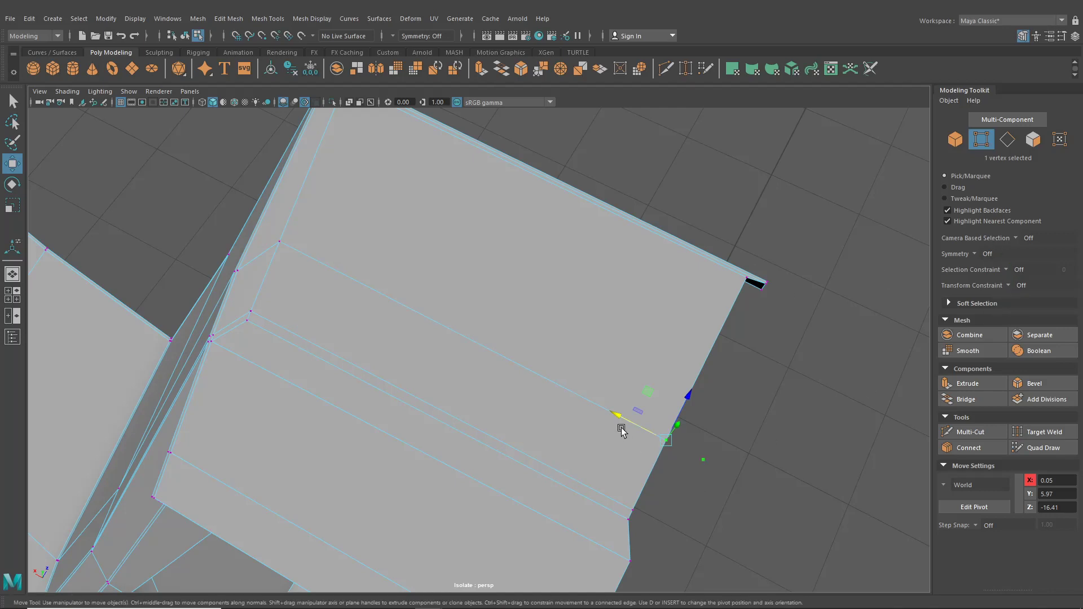
drag(619, 418, 654, 437)
- Snap the inset's remaining open-side vertices along X to the centreline at X 0.00
click(638, 504)
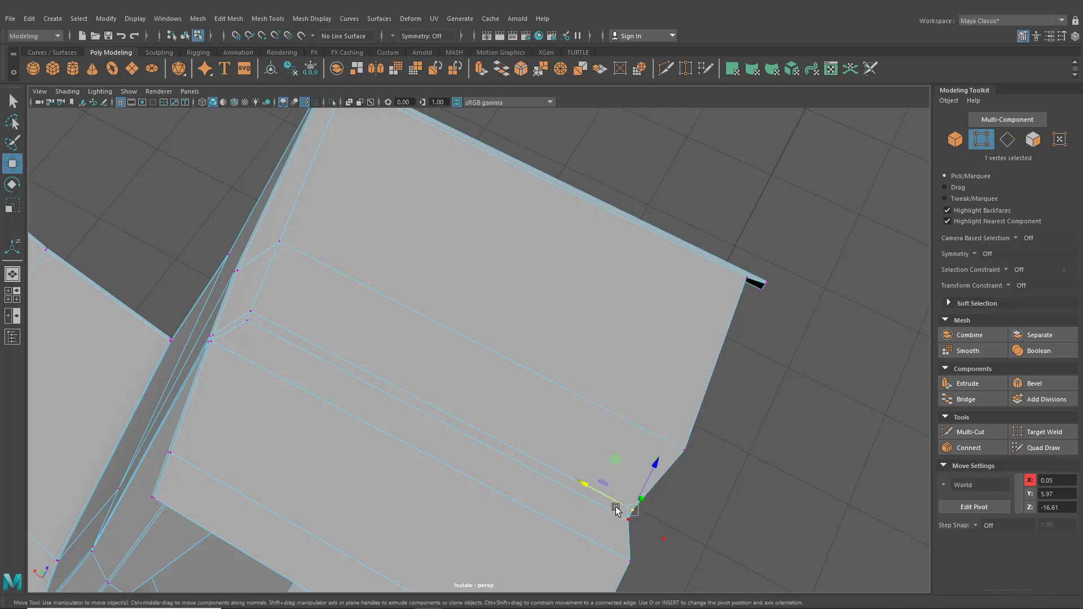
key(x)
drag(595, 492, 640, 524)
click(625, 523)
key(x)
drag(583, 496, 476, 457)
alt+middle_drag(477, 457, 631, 434)
alt+drag(631, 436, 551, 463)
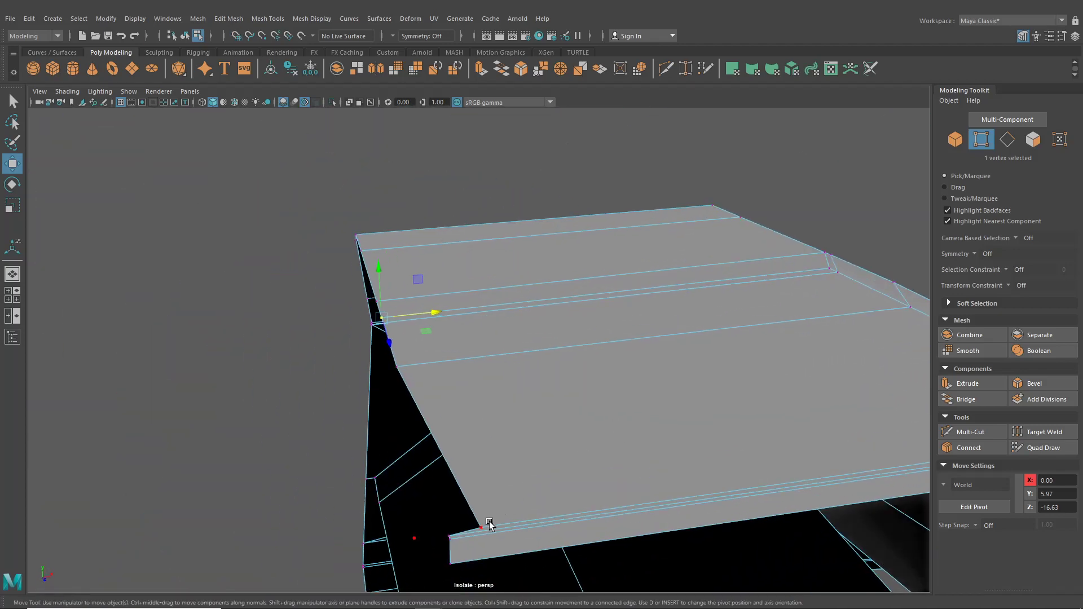
drag(520, 526, 431, 527)
scroll(508, 480, down, 2)
alt+drag(586, 432, 433, 444)
alt+middle_drag(432, 445, 550, 327)
scroll(551, 327, up, 2)
alt+drag(551, 329, 556, 305)
right_drag(556, 286, 559, 328)
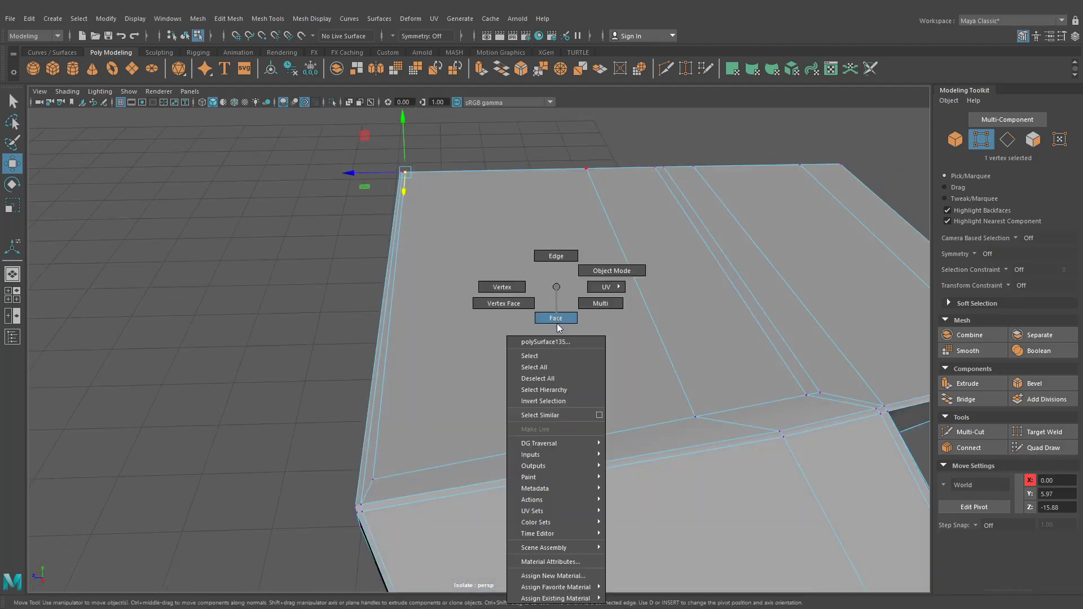
mouse_move(557, 319)
alt+mouse_down()
mouse_move(575, 355)
mouse_move(545, 309)
alt+mouse_up()
click(544, 310)
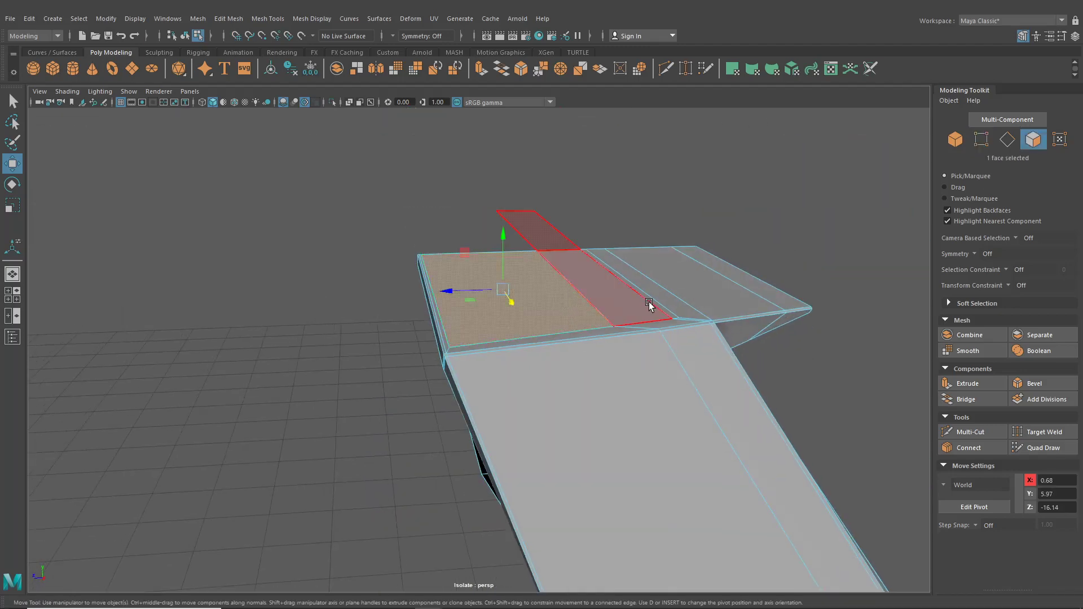
shift+click(655, 303)
alt+drag(654, 303, 488, 307)
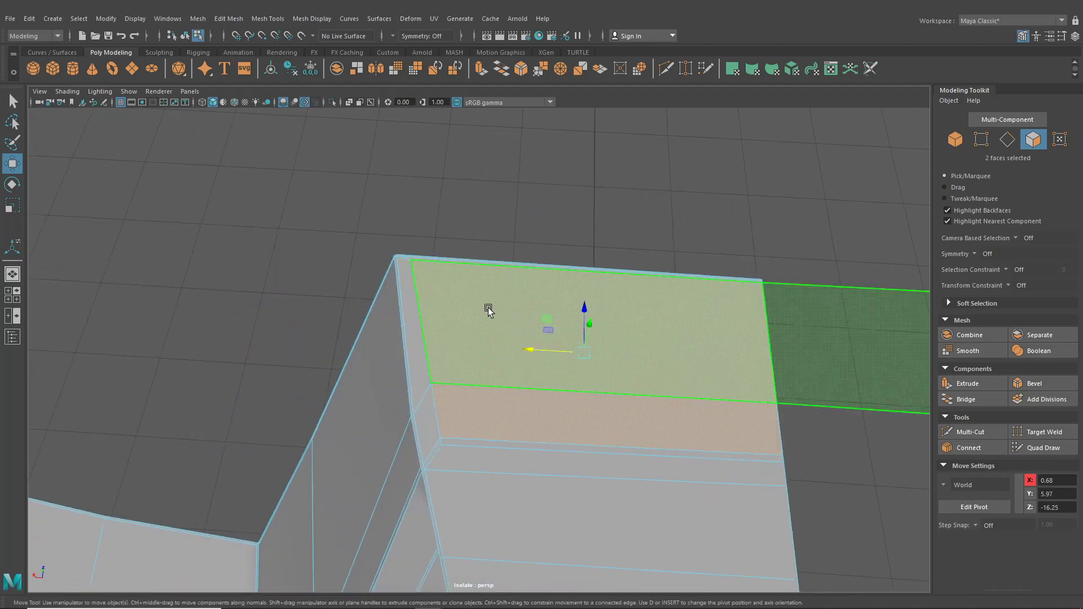
- Set the transform constraint to Edge and slide the inset's middle vertex beside the outer border outward along X
right_drag(489, 286, 446, 288)
click(1009, 270)
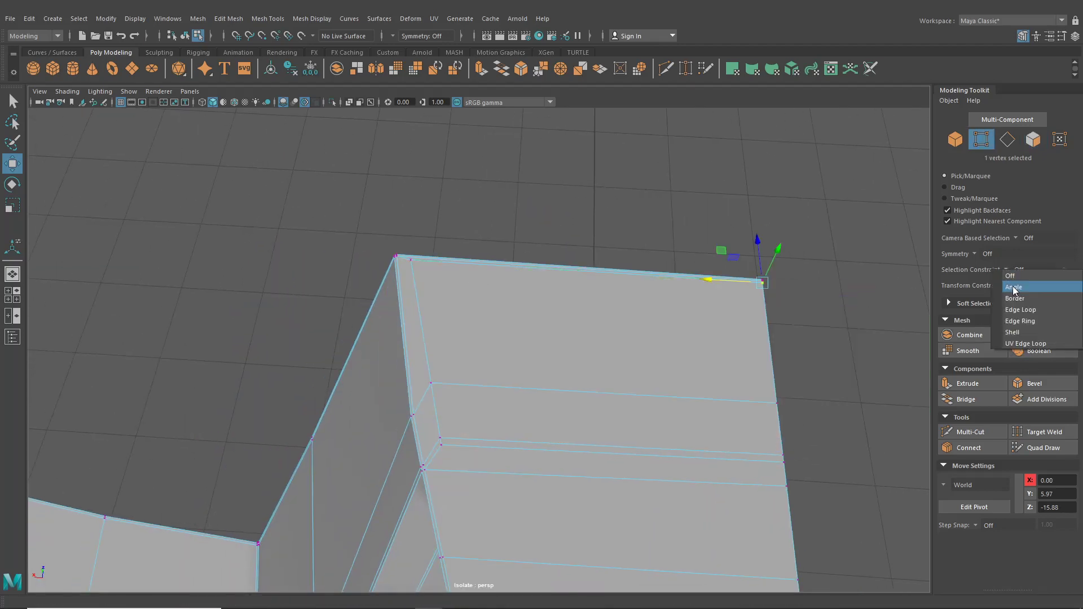
click(999, 286)
click(1009, 287)
click(1020, 305)
alt+middle_drag(630, 390, 680, 360)
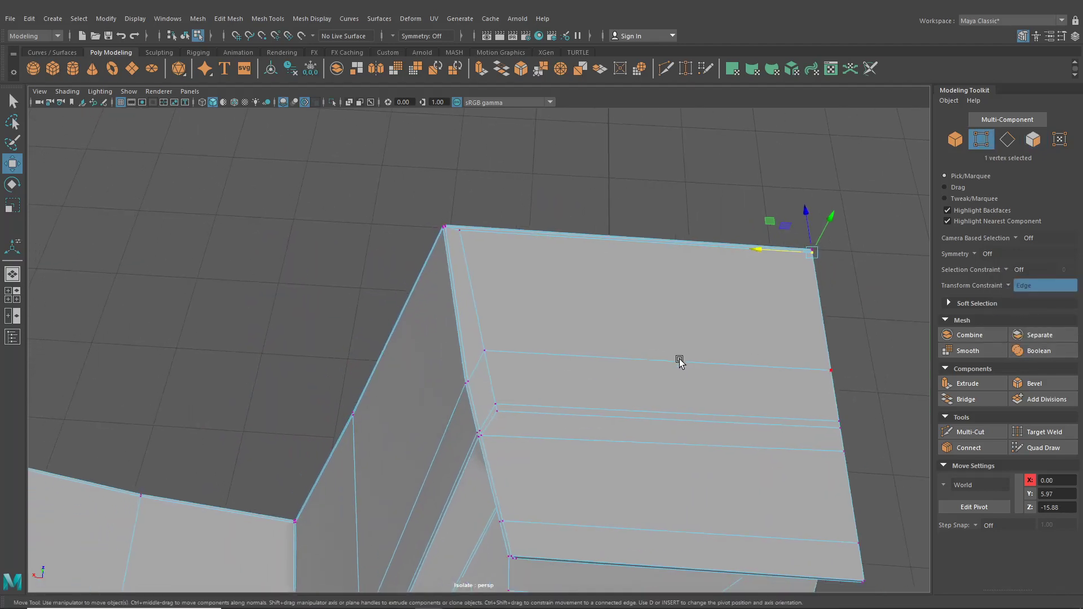
scroll(539, 375, up, 4)
alt+drag(565, 359, 458, 398)
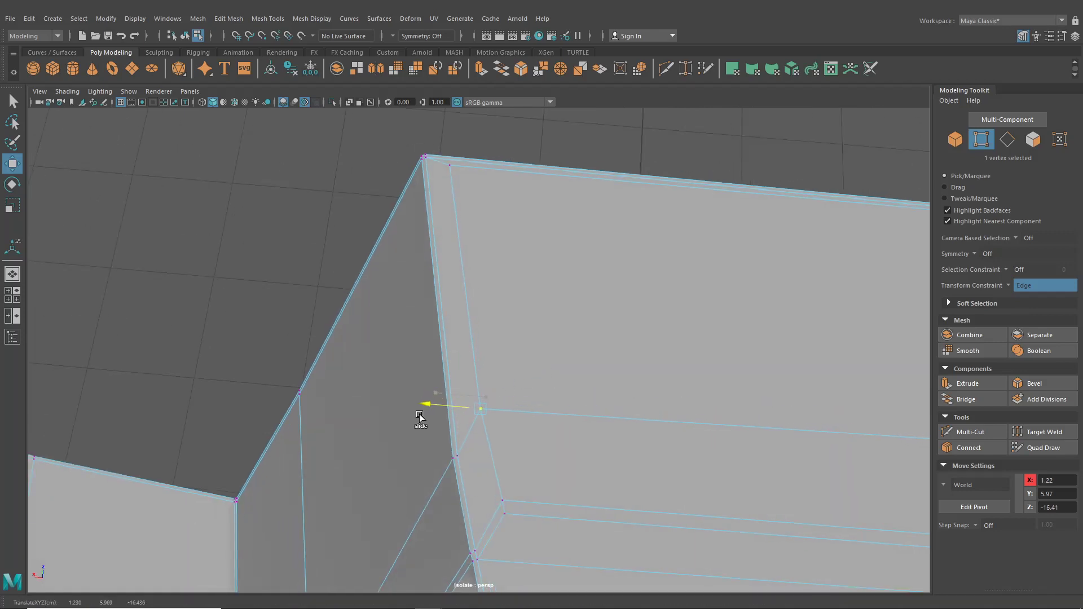
- Slide the two close-set vertices at the inset's front outer corner slightly outward along X
click(504, 497)
alt+middle_drag(505, 496, 505, 435)
drag(456, 414, 420, 423)
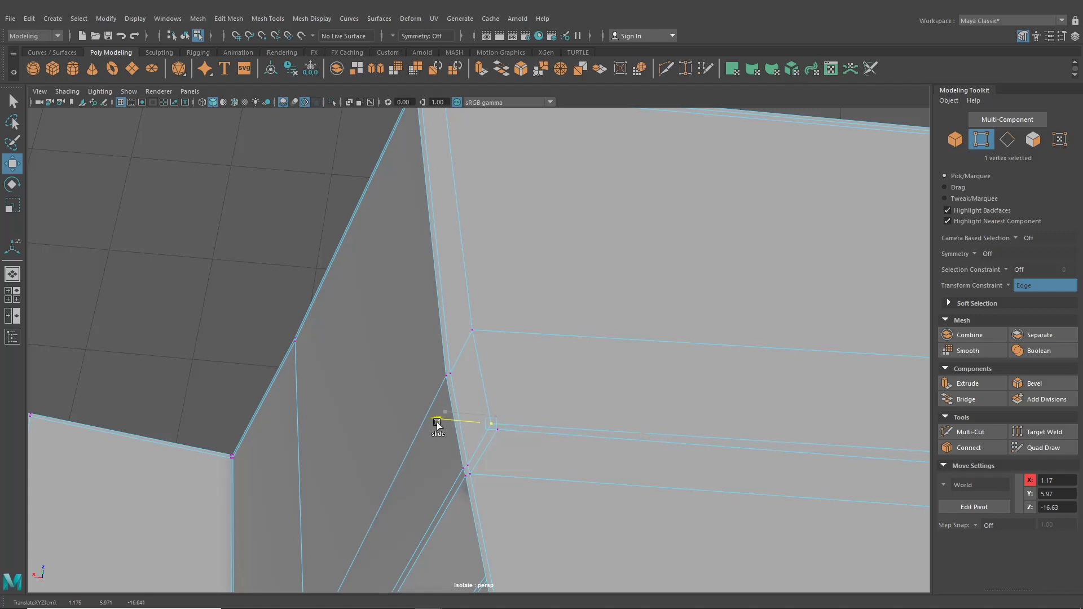
click(503, 440)
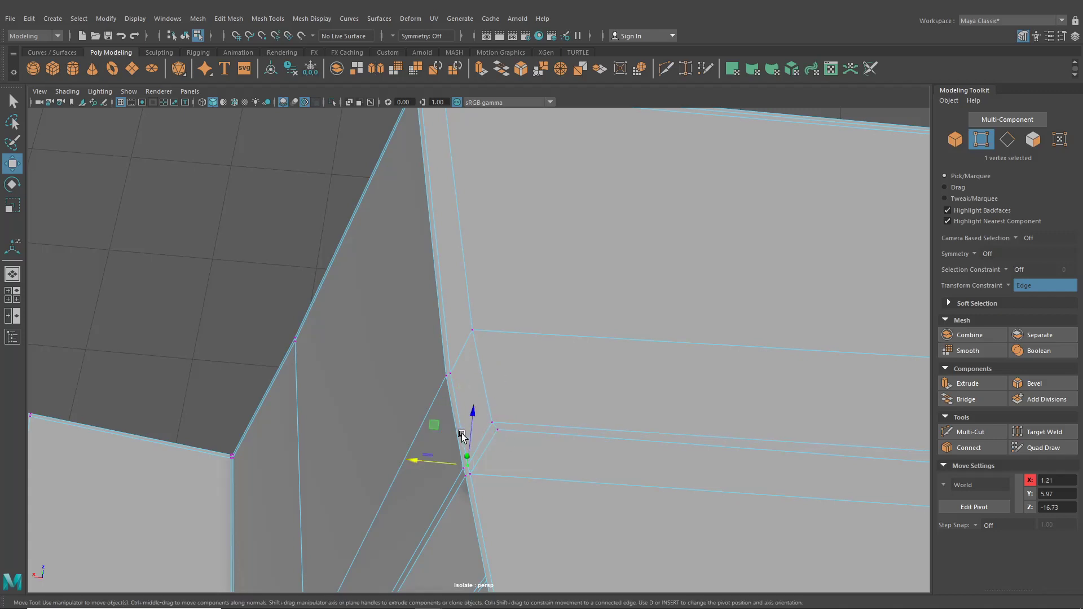
drag(461, 430, 457, 430)
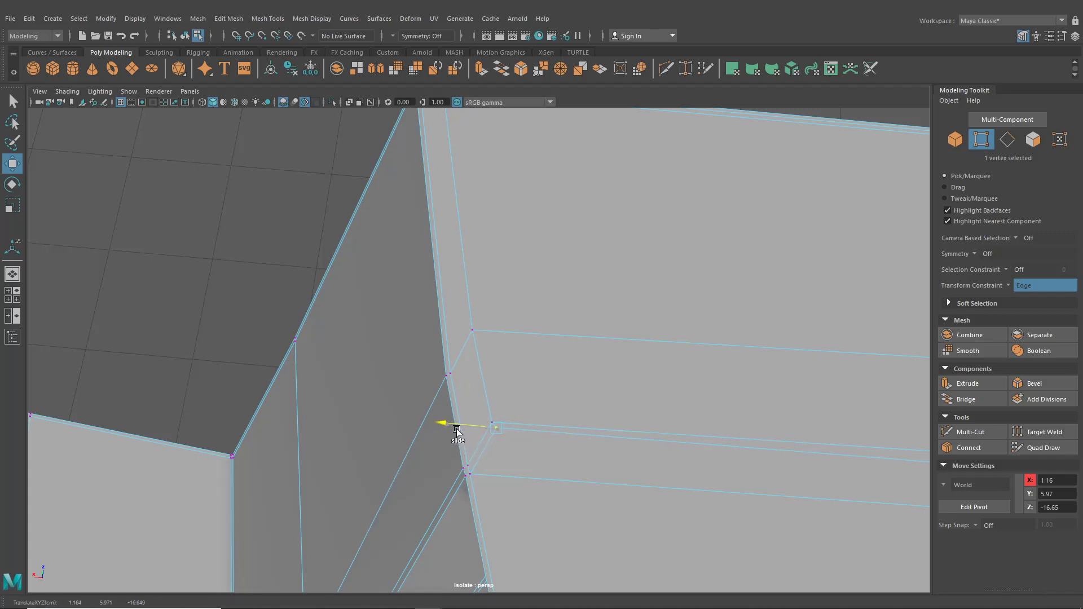
- Extrude the three inset faces on the upright's top and lower them to form a recess with vertical walls
alt+drag(457, 432, 464, 336)
right_drag(464, 337, 462, 317)
click(508, 322)
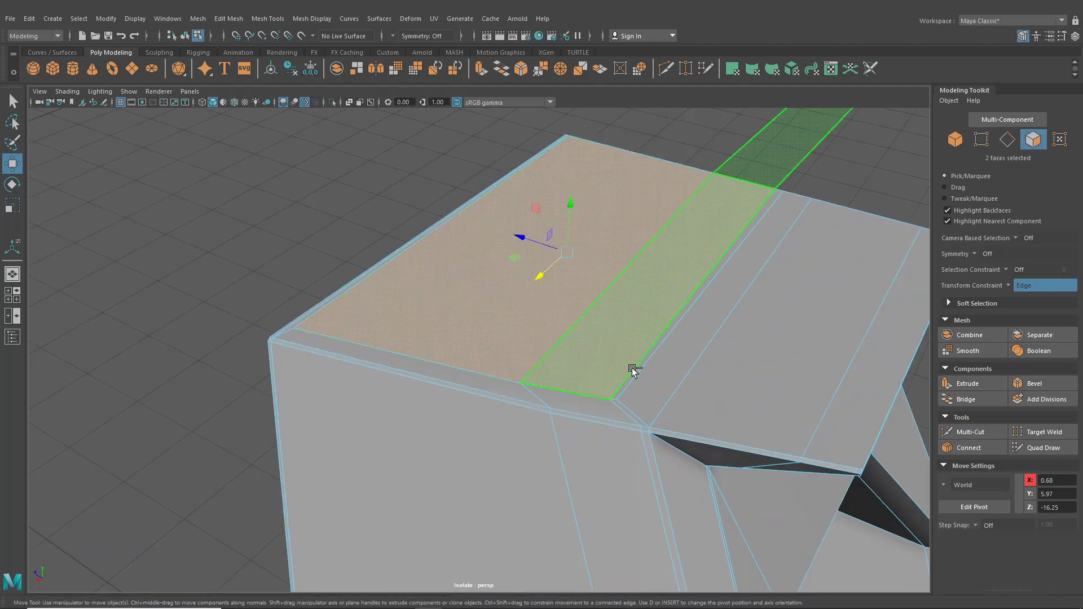
shift+click(631, 367)
shift+click(634, 371)
key(ctrl+e)
alt+drag(784, 201, 661, 250)
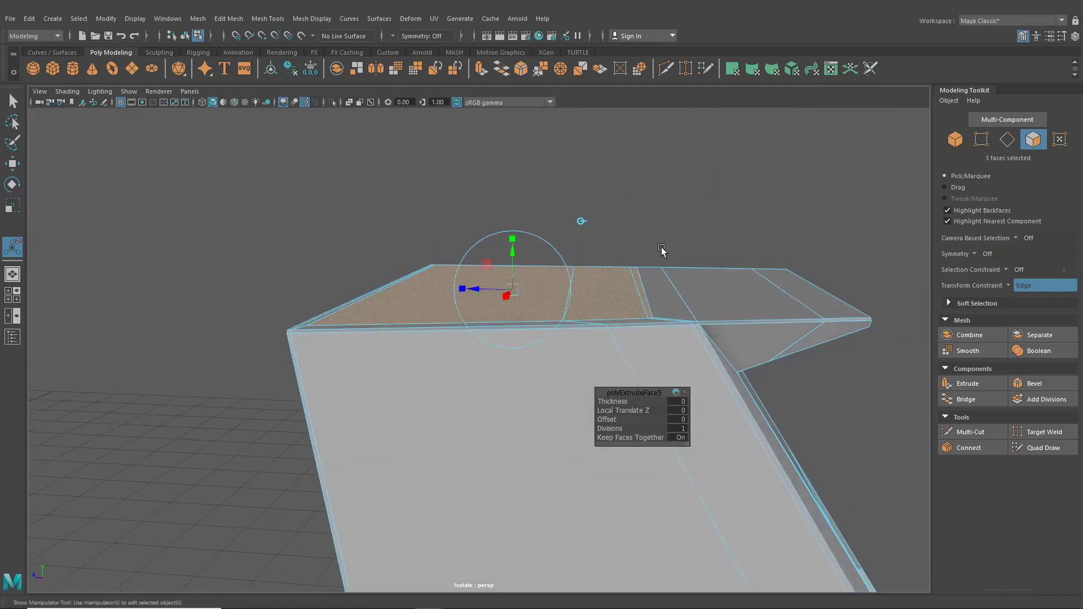
drag(513, 254, 534, 290)
key(t)
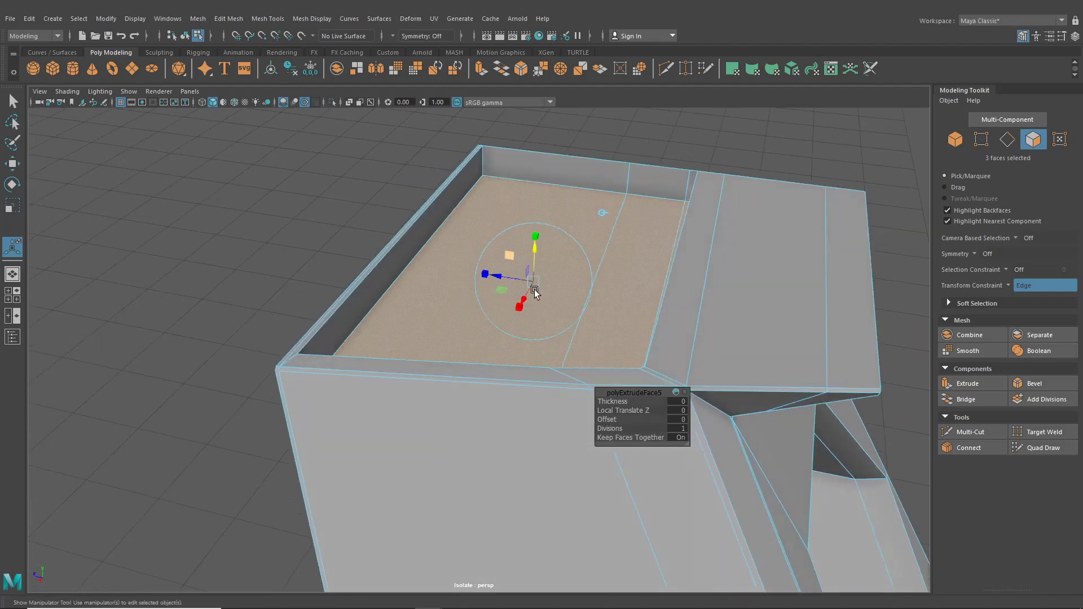
- Extract the recess's three floor faces as a separate piece and isolate the resulting pieces in the view
click(196, 22)
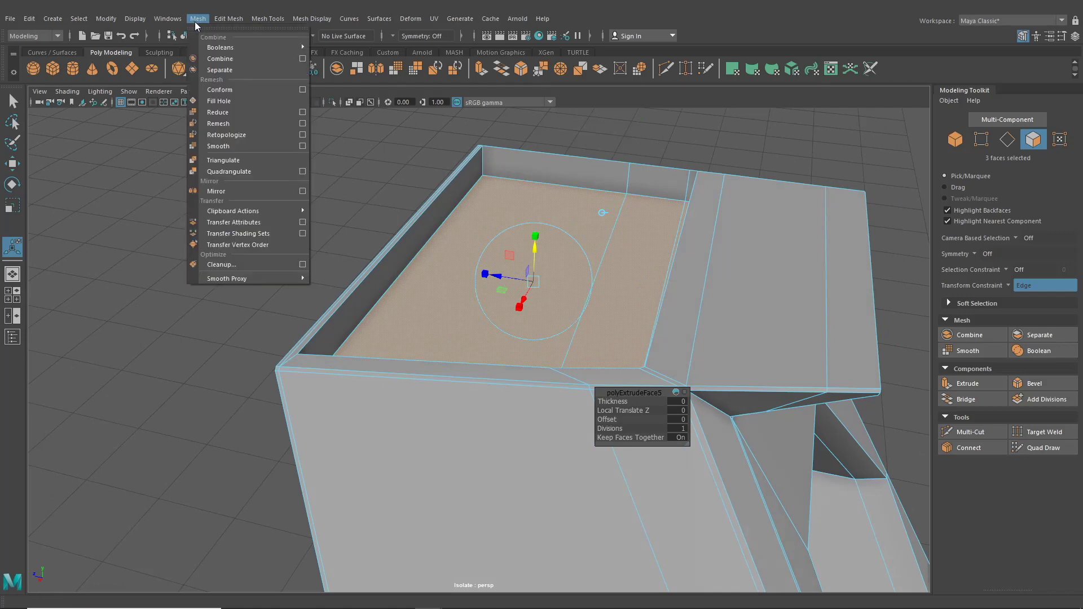
mouse_move(220, 21)
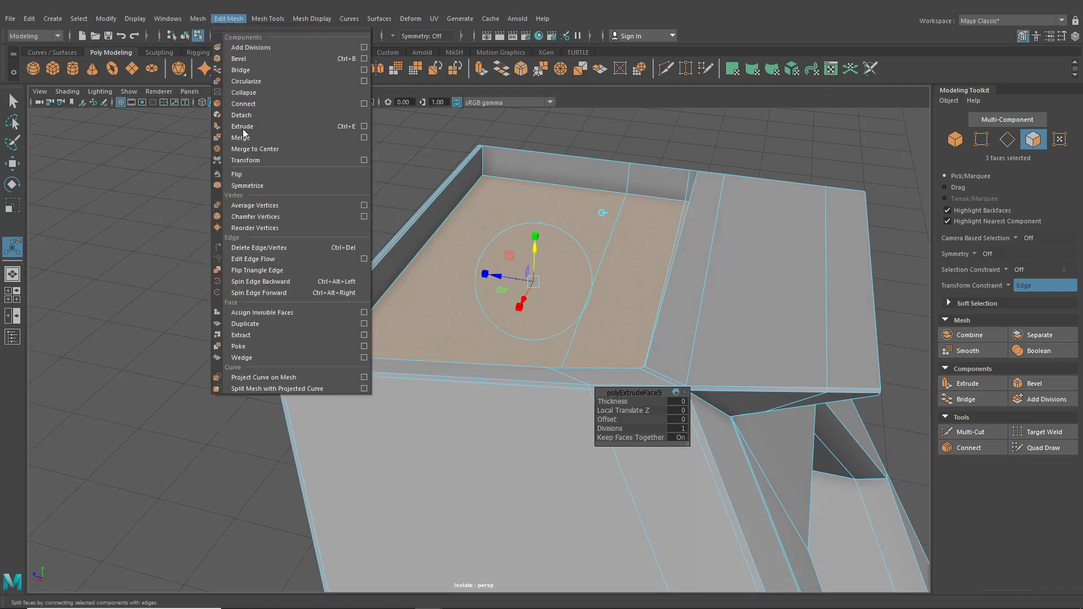
click(247, 336)
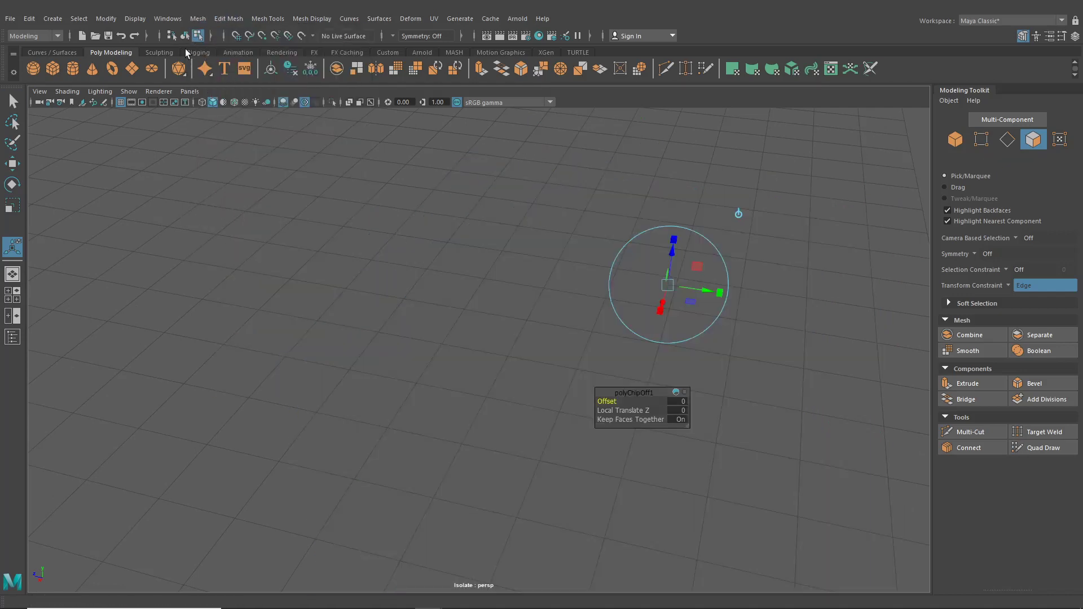
click(186, 38)
click(332, 104)
scroll(489, 263, down, 4)
alt+drag(488, 264, 437, 251)
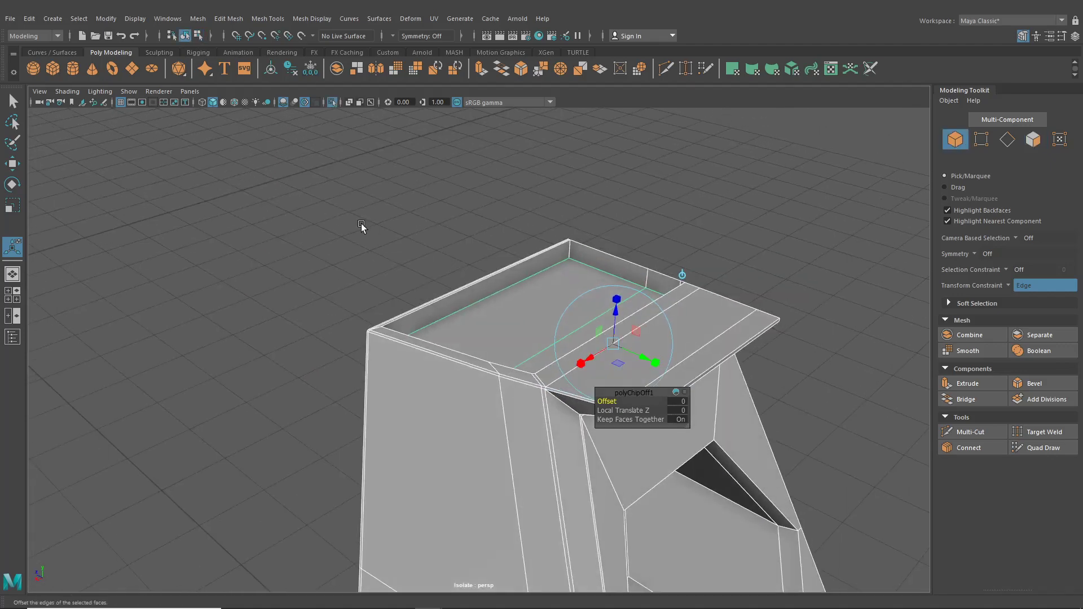
click(362, 225)
- Delete the two vertical wall faces along the recess's centreline side so that side is open
alt+middle_drag(533, 281, 495, 352)
scroll(496, 352, up, 4)
click(516, 352)
right_drag(595, 281, 604, 313)
click(598, 306)
key(Delete)
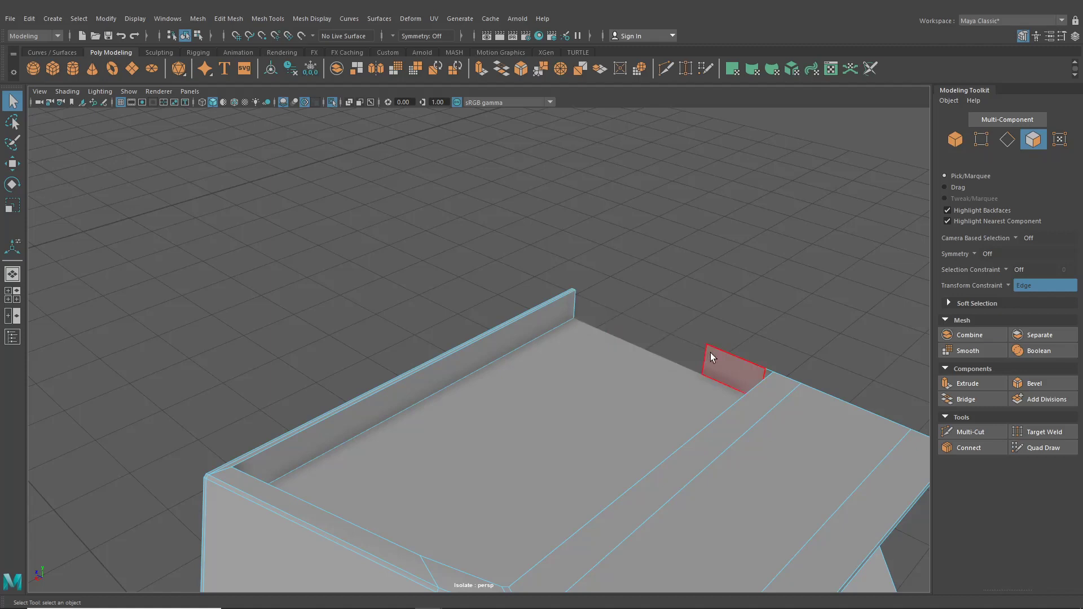
alt+drag(753, 367, 706, 367)
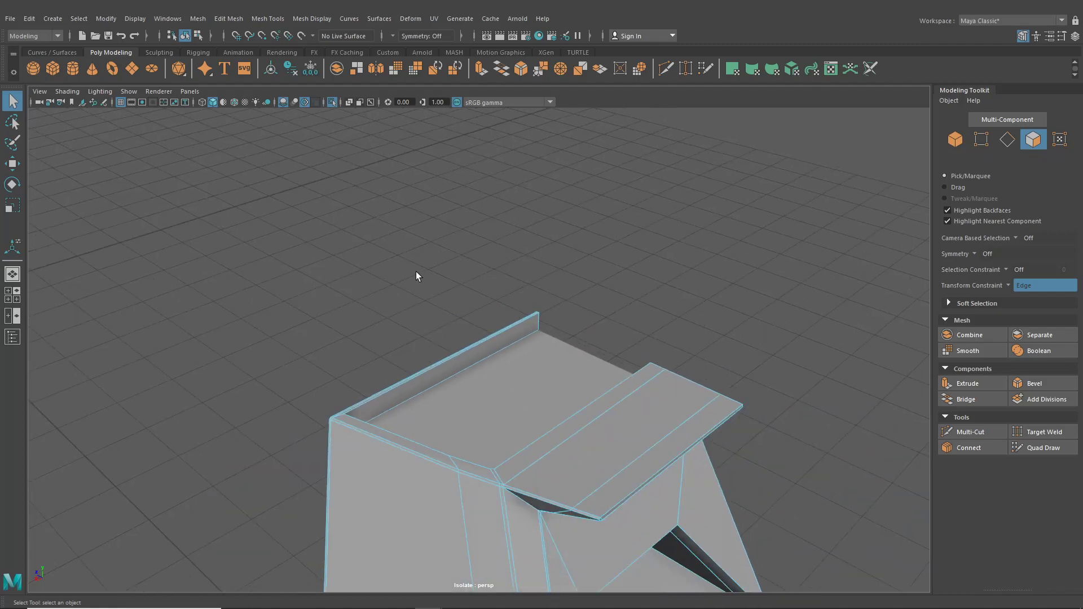
- Examine the recess corners in smooth preview from the other side, then return the upright to unsmoothed display
key(space)
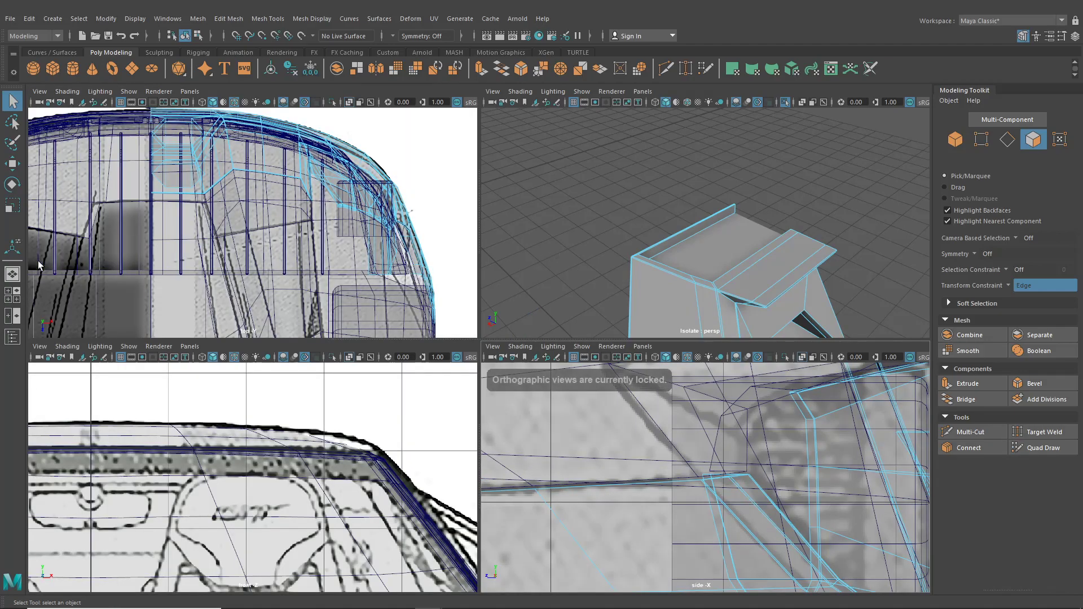
click(12, 274)
alt+drag(557, 357, 321, 357)
alt+right_drag(322, 357, 535, 383)
click(185, 39)
key(3)
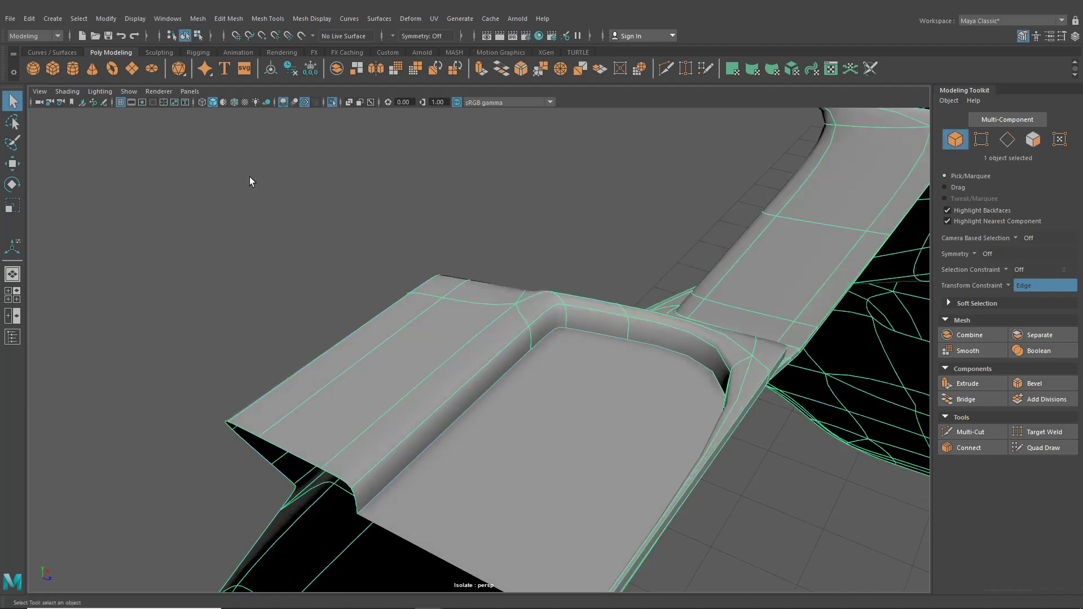
alt+drag(338, 275, 469, 364)
click(381, 366)
key(1)
- Try to insert an edge loop around the recess walls just below their upper rim
click(269, 19)
click(288, 104)
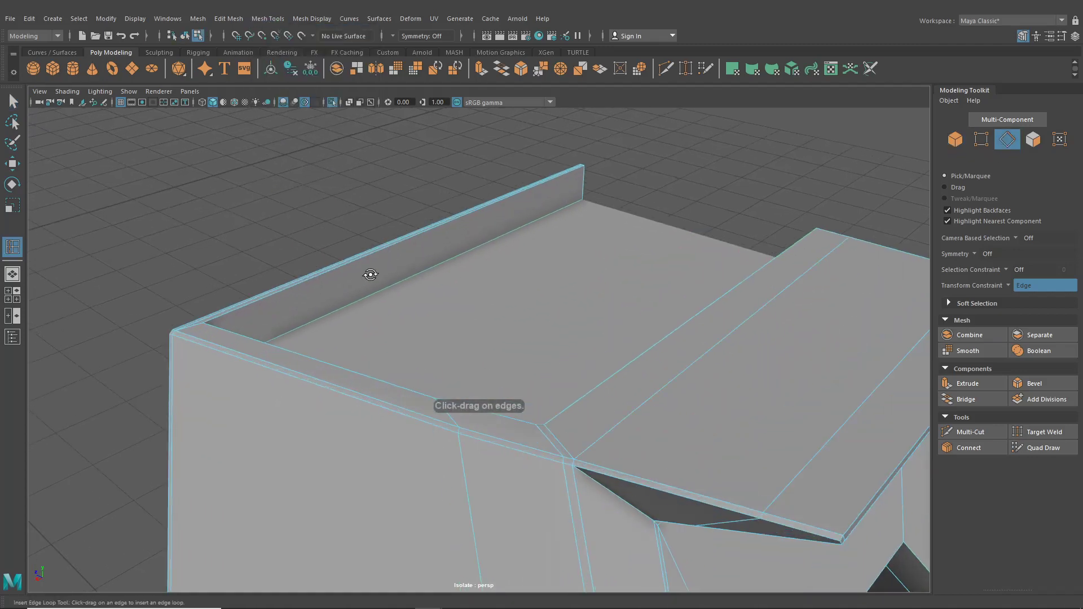
alt+drag(373, 273, 453, 369)
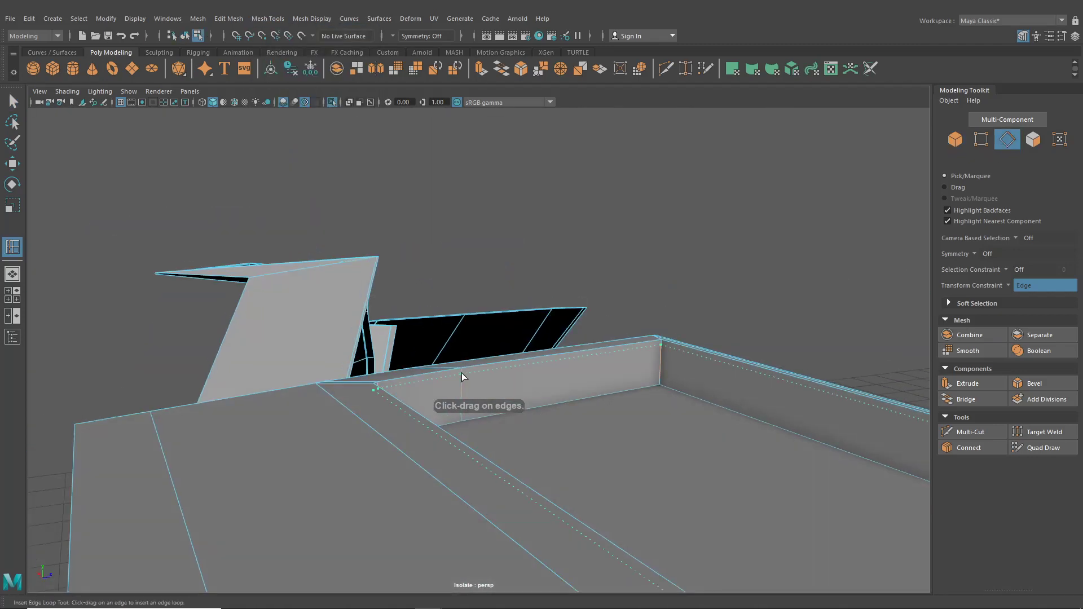
click(461, 373)
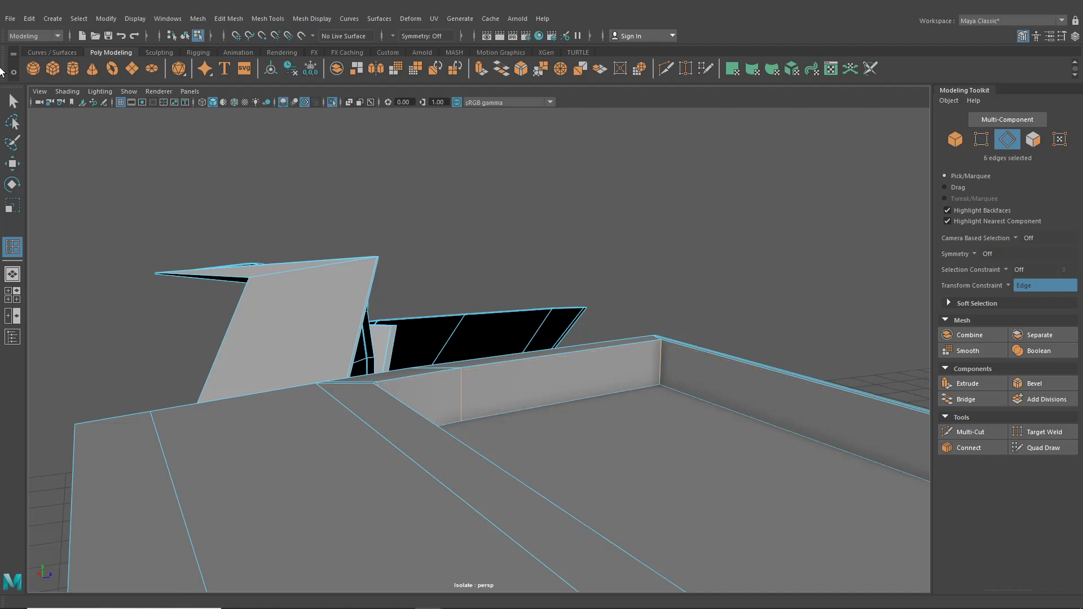
- Bevel the edge loop around the recess's upper rim with a fraction of 0.7 and 2 segments
right_drag(445, 365, 443, 258)
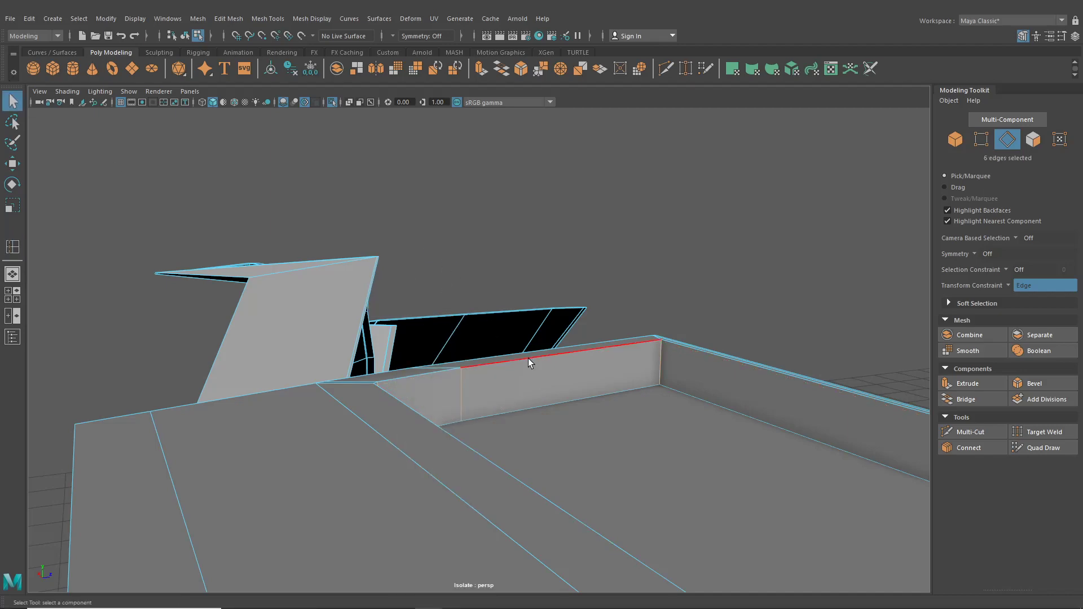
double_click(538, 357)
scroll(539, 356, down, 3)
alt+middle_drag(538, 357, 434, 323)
alt+drag(433, 326, 464, 339)
alt+drag(465, 341, 466, 338)
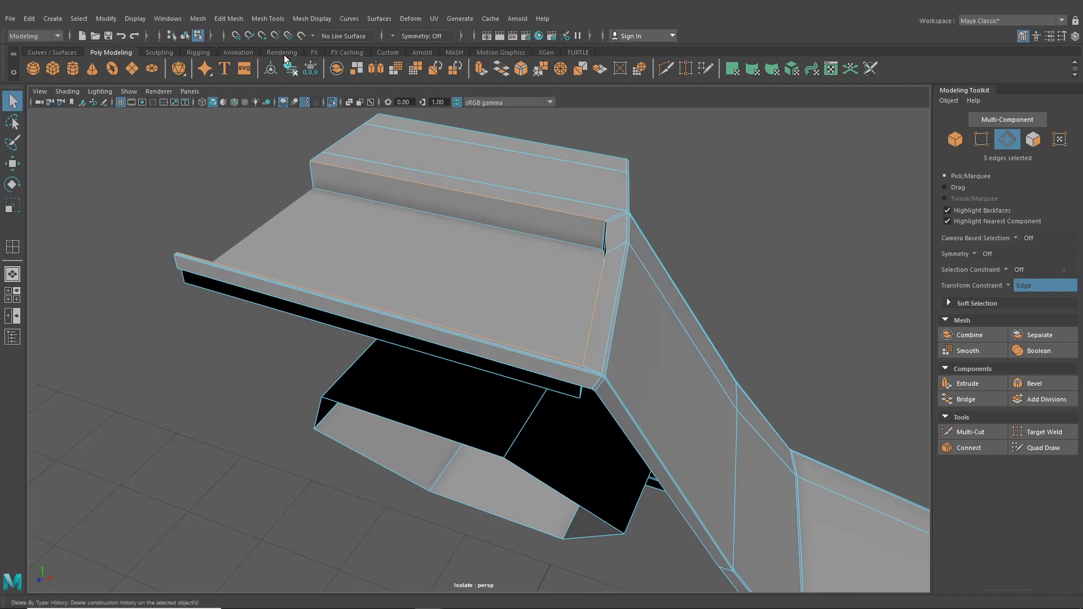
click(268, 19)
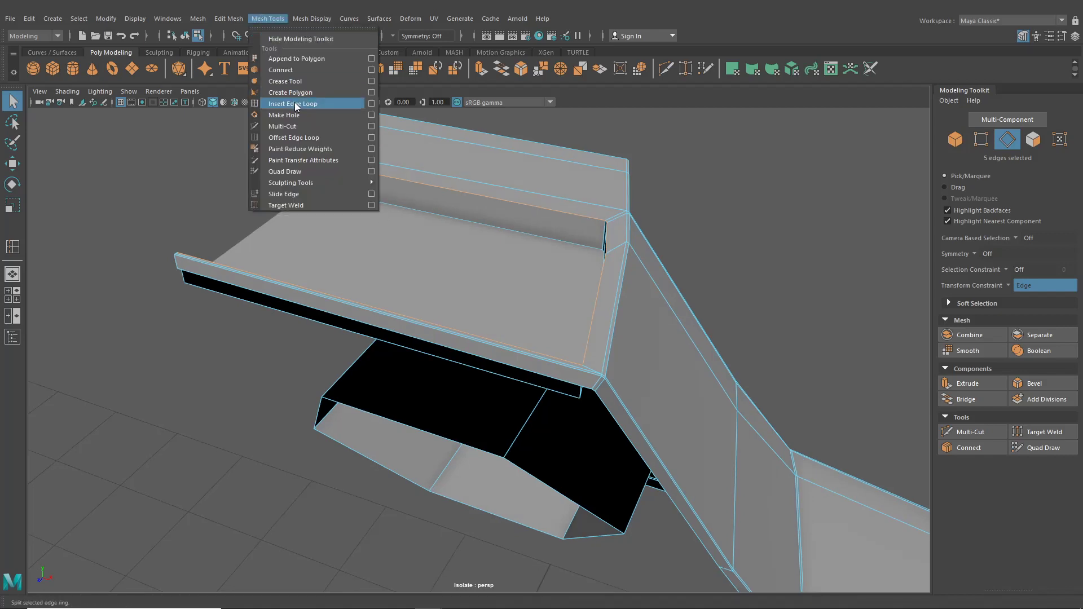
mouse_move(229, 20)
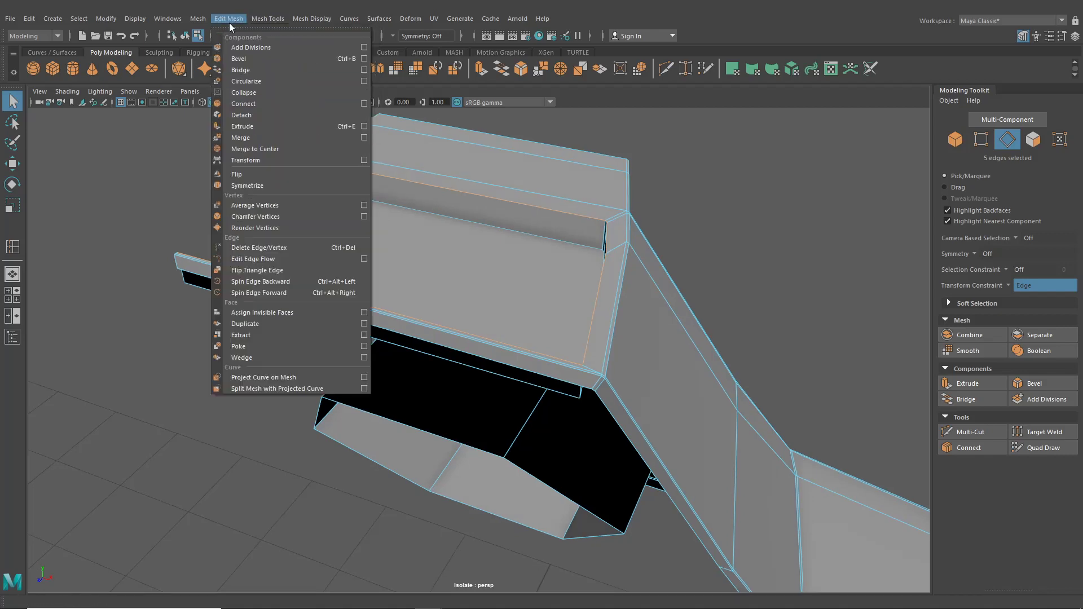
click(251, 60)
alt+drag(493, 248, 484, 327)
scroll(510, 260, up, 3)
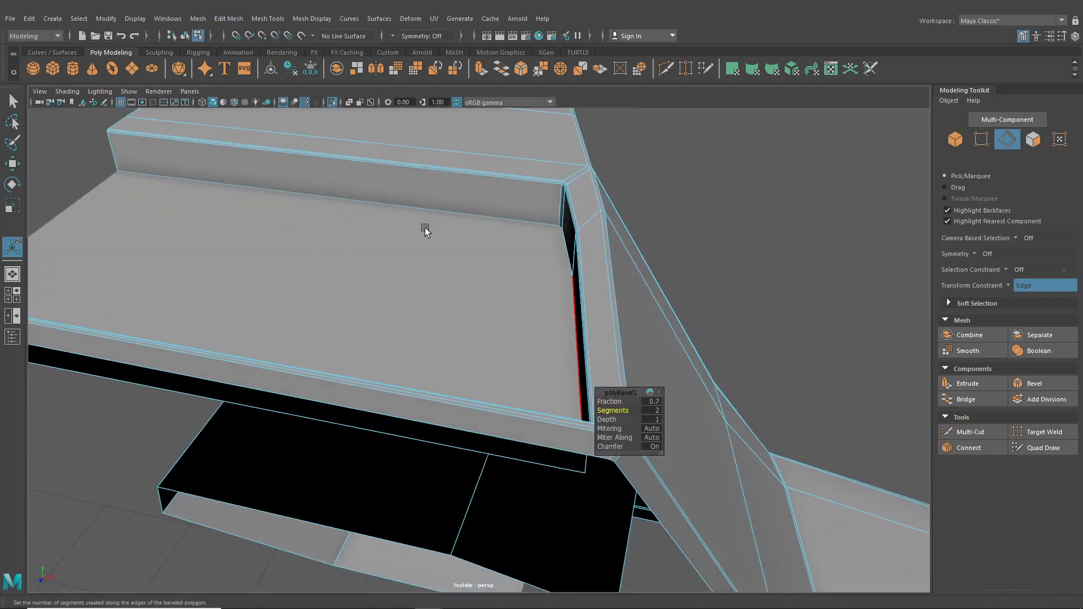
- Examine the bevelled recess rim and outer corner in smooth preview, then return to the unsmoothed mesh
key(F8)
scroll(374, 167, down, 4)
alt+drag(374, 167, 434, 203)
click(675, 277)
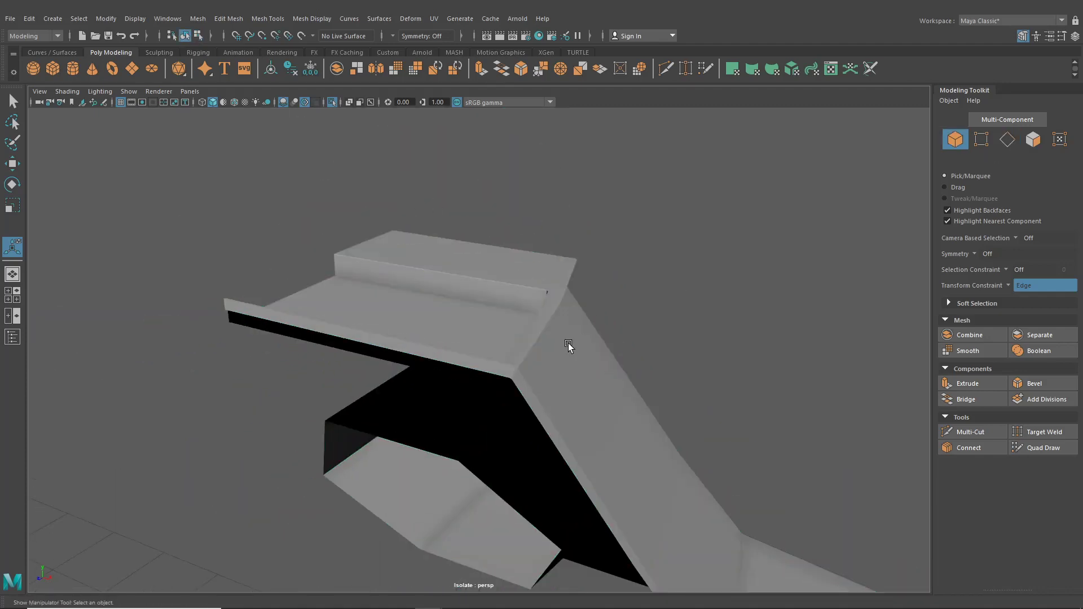
click(566, 346)
key(3)
click(665, 323)
scroll(626, 319, up, 3)
alt+drag(626, 319, 647, 354)
scroll(647, 353, down, 4)
click(528, 333)
key(1)
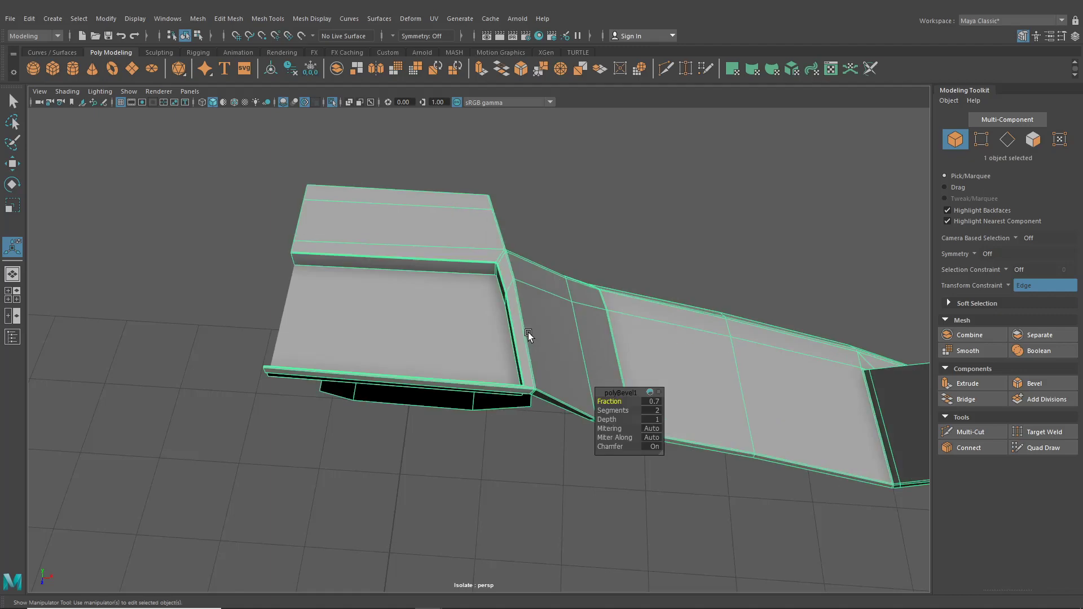
- Insert an edge loop close to the upright's outer corner beside the recess, and display the body in smooth preview
scroll(528, 332, up, 4)
mouse_move(500, 312)
alt+mouse_down()
mouse_move(516, 338)
mouse_move(498, 330)
alt+mouse_up()
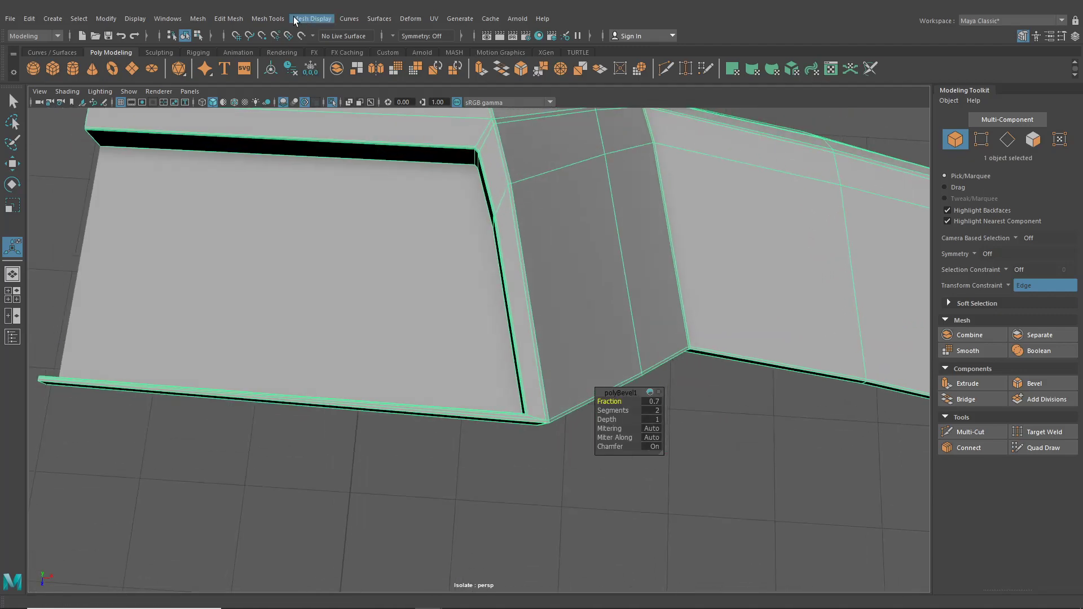
click(276, 19)
click(290, 104)
scroll(493, 292, up, 5)
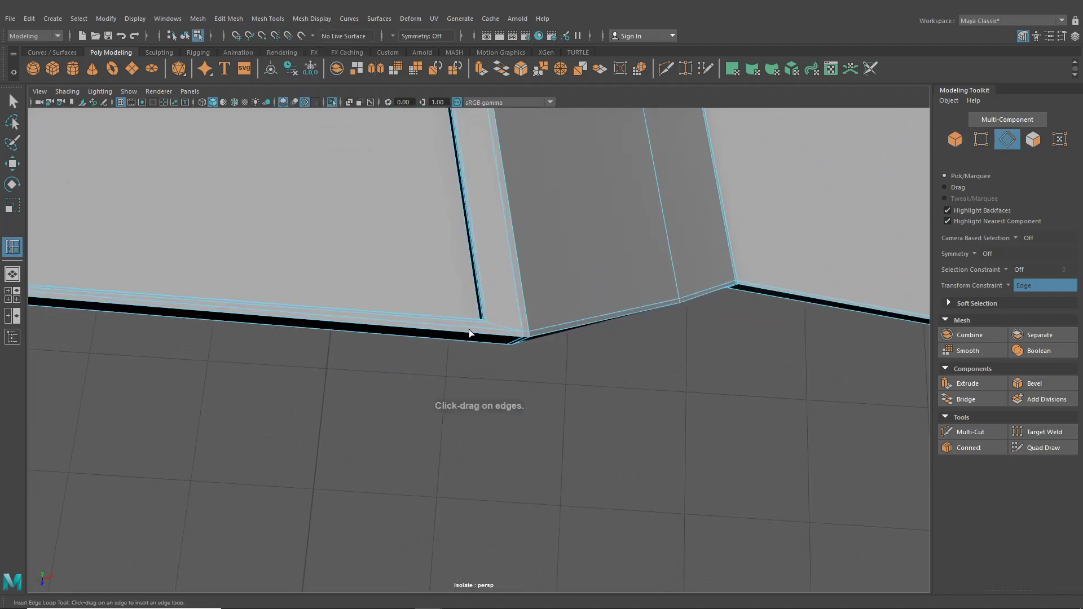
click(514, 354)
alt+drag(513, 353, 76, 107)
click(13, 102)
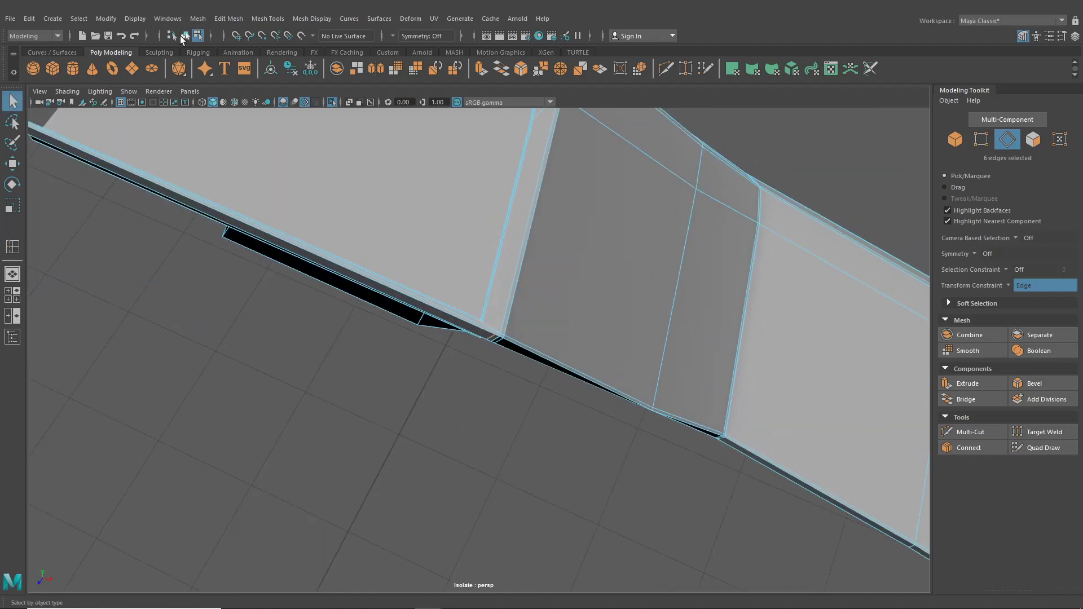
click(184, 36)
key(3)
click(295, 316)
alt+drag(357, 303, 560, 363)
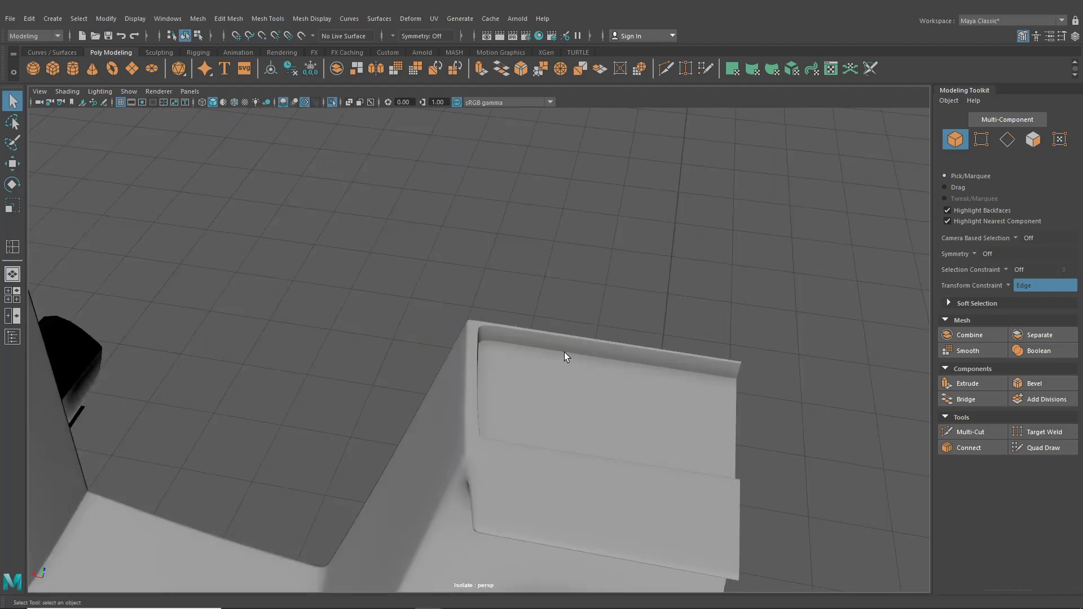
- Select the separate recess floor piece for moving and centre its pivot
alt+middle_drag(567, 384, 69, 157)
click(12, 164)
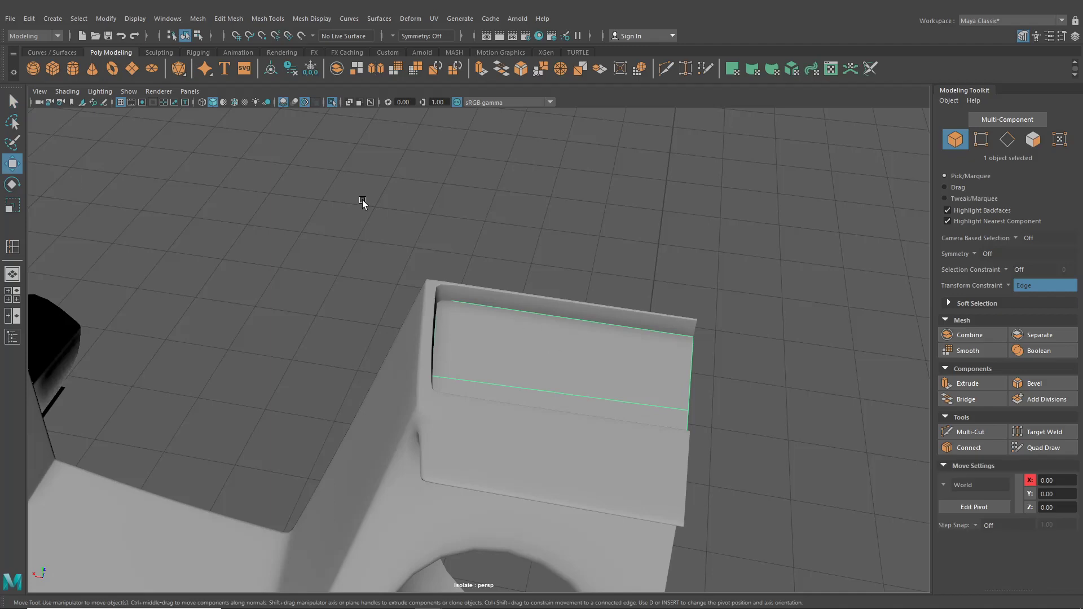
alt+drag(406, 282, 429, 285)
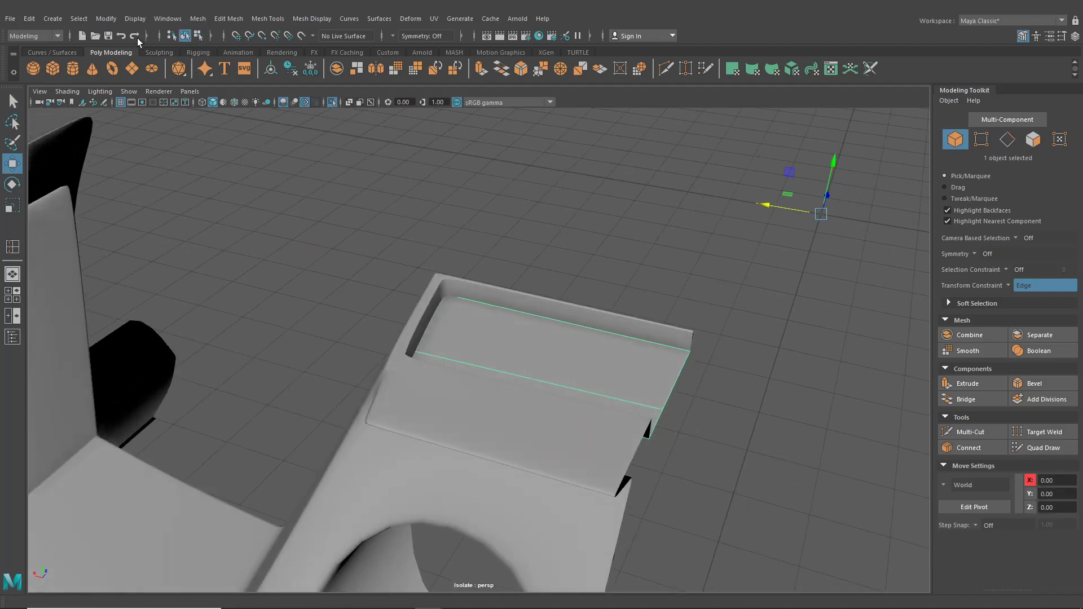
click(105, 18)
click(133, 109)
- Raise the recess floor along Y to about 5.95, just below the rim, and show the whole car again
alt+drag(597, 307, 683, 256)
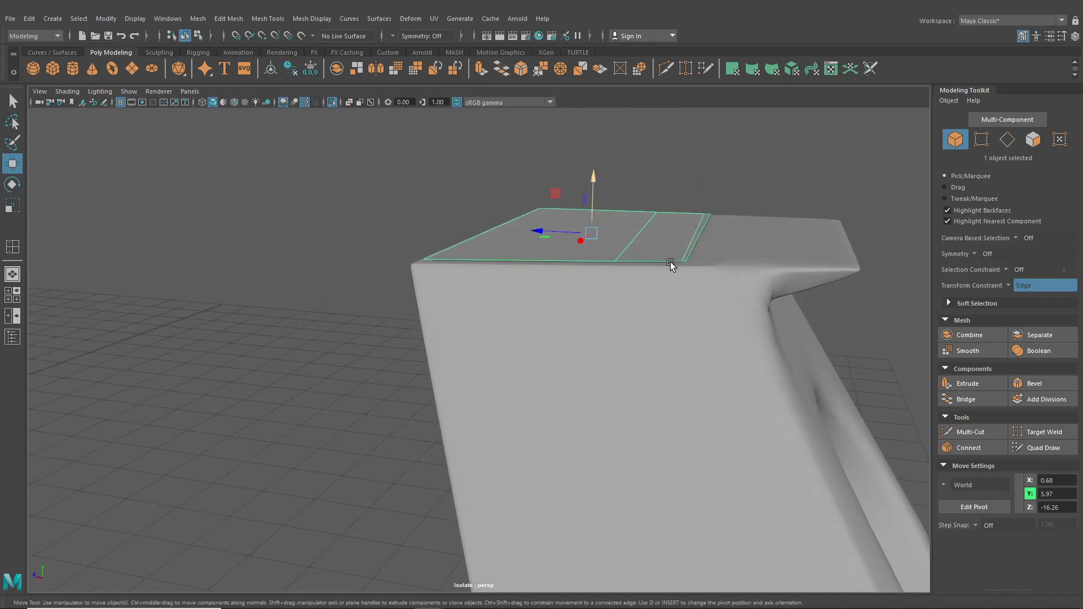
alt+right_drag(670, 261, 631, 285)
alt+drag(631, 285, 607, 295)
scroll(552, 275, down, 4)
mouse_move(552, 275)
alt+mouse_down()
mouse_move(530, 281)
mouse_move(543, 268)
alt+mouse_up()
scroll(540, 279, up, 4)
alt+middle_drag(542, 268, 534, 368)
alt+drag(534, 370, 584, 287)
drag(631, 252, 557, 322)
scroll(554, 330, down, 5)
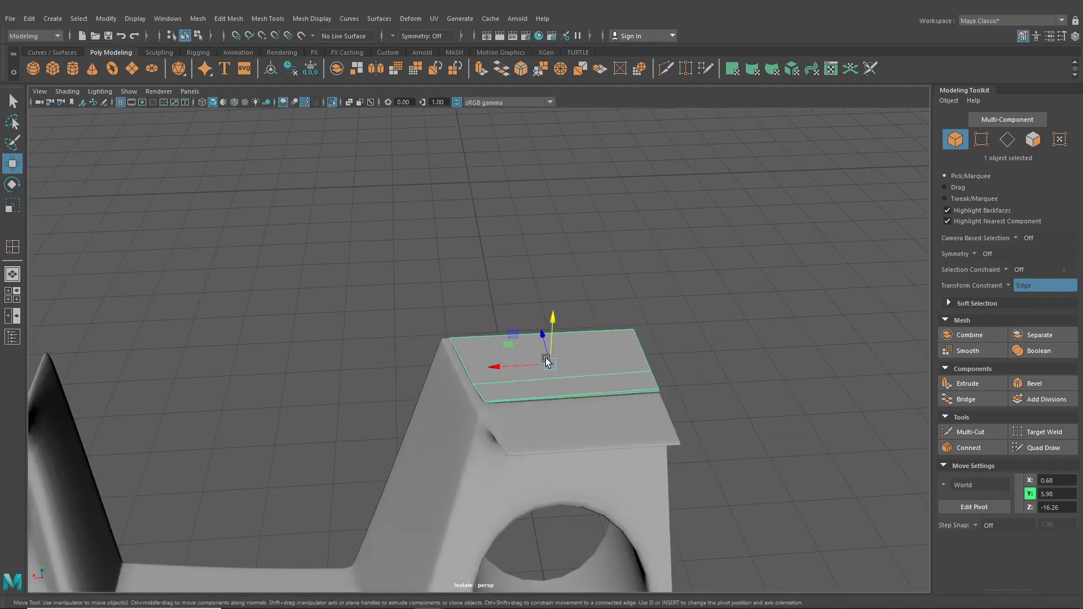
alt+drag(465, 347, 537, 311)
scroll(563, 344, up, 5)
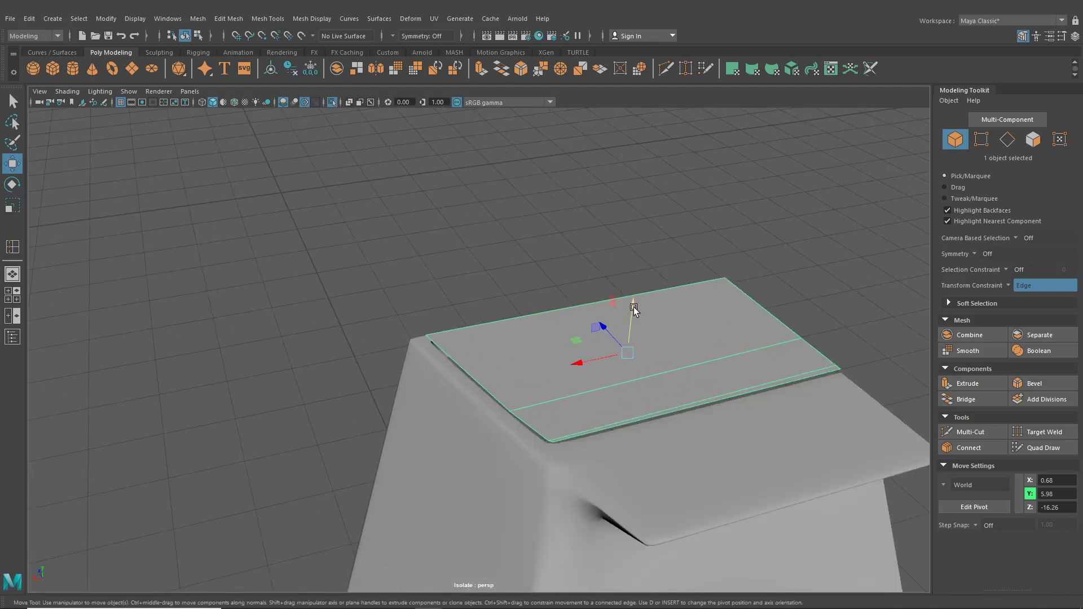
drag(634, 310, 633, 315)
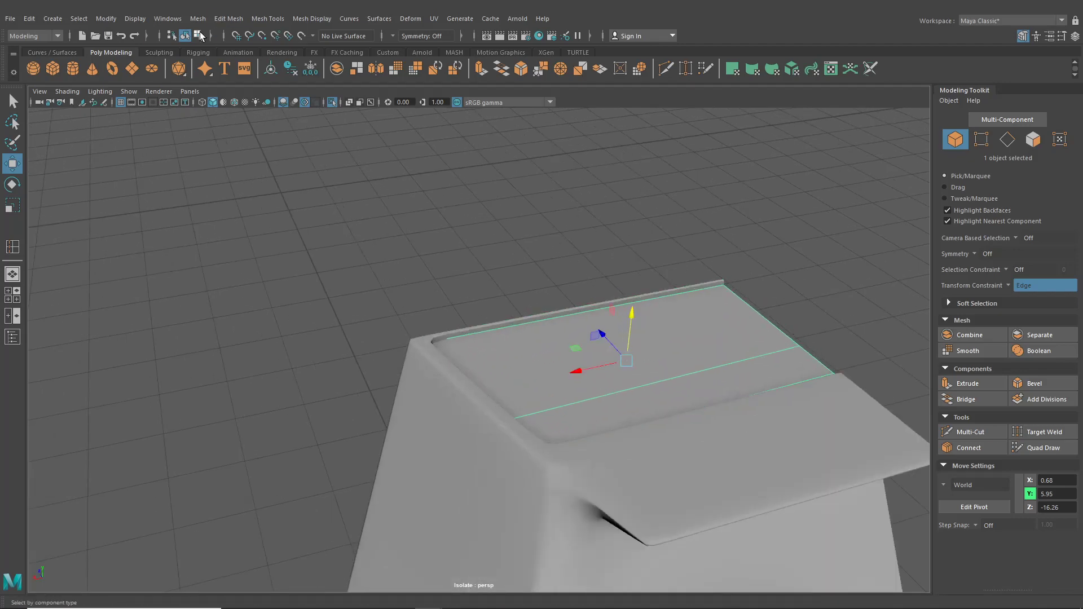
click(331, 102)
scroll(376, 127, down, 5)
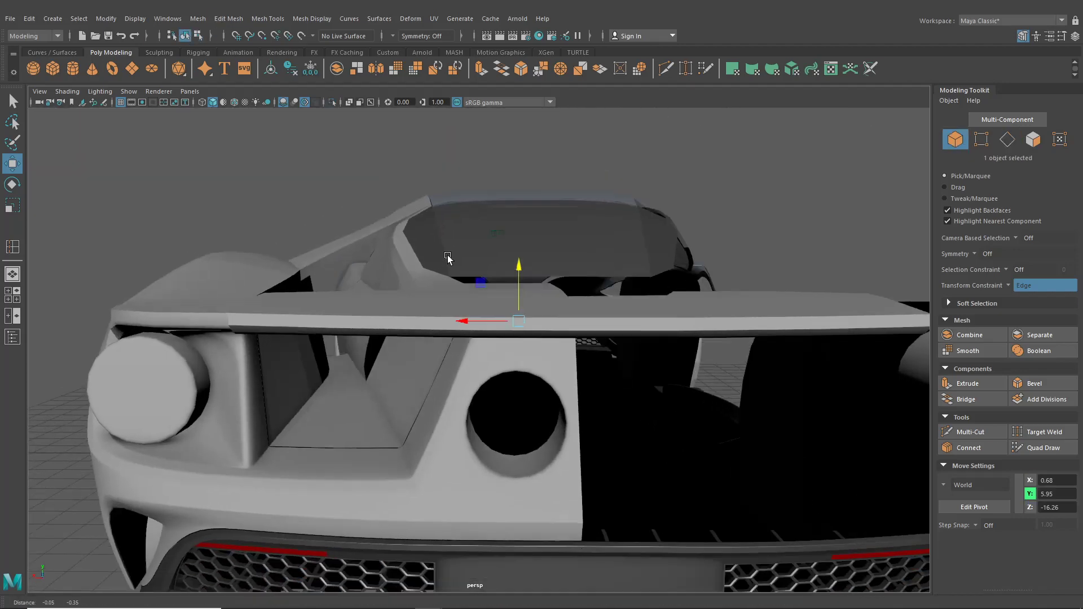
- Isolate the rear body panel that contains the round exhaust opening
alt+middle_drag(448, 258, 455, 213)
scroll(455, 212, up, 4)
alt+drag(455, 213, 536, 253)
click(490, 246)
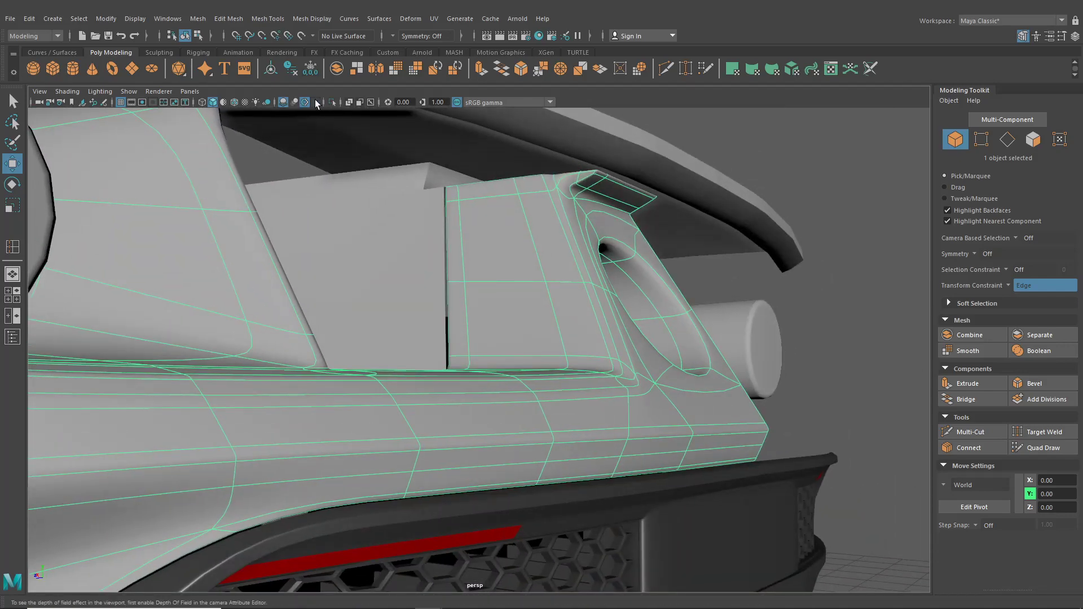
click(332, 102)
alt+drag(515, 338, 546, 340)
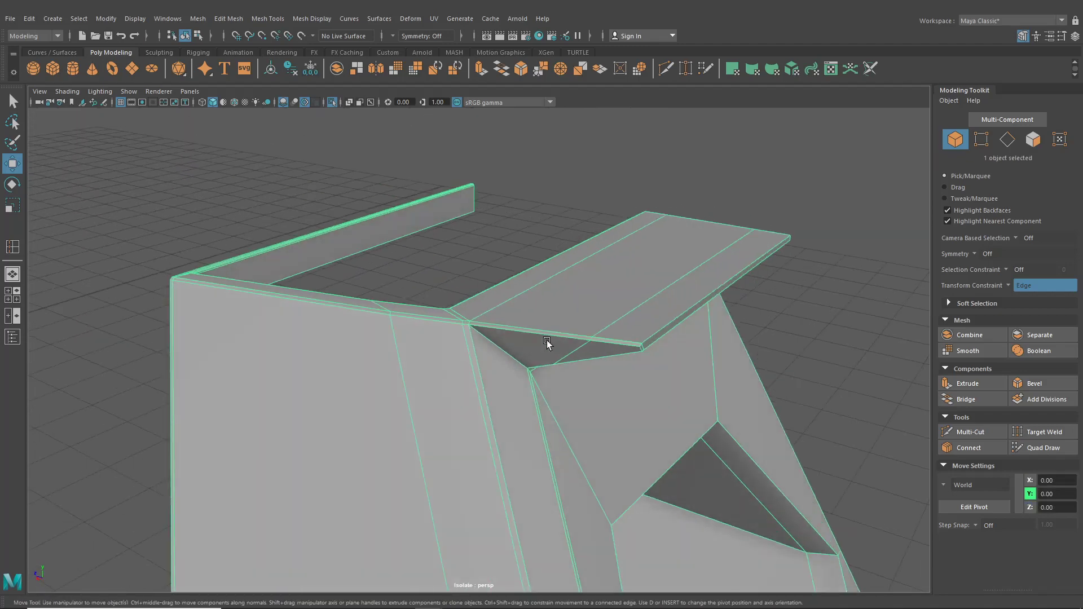
- Insert an edge loop just below the upper edge of the exhaust pillar and delete its surplus edge beside the opening
scroll(546, 340, up, 2)
alt+drag(460, 216, 431, 333)
scroll(356, 249, down, 5)
alt+drag(354, 262, 410, 262)
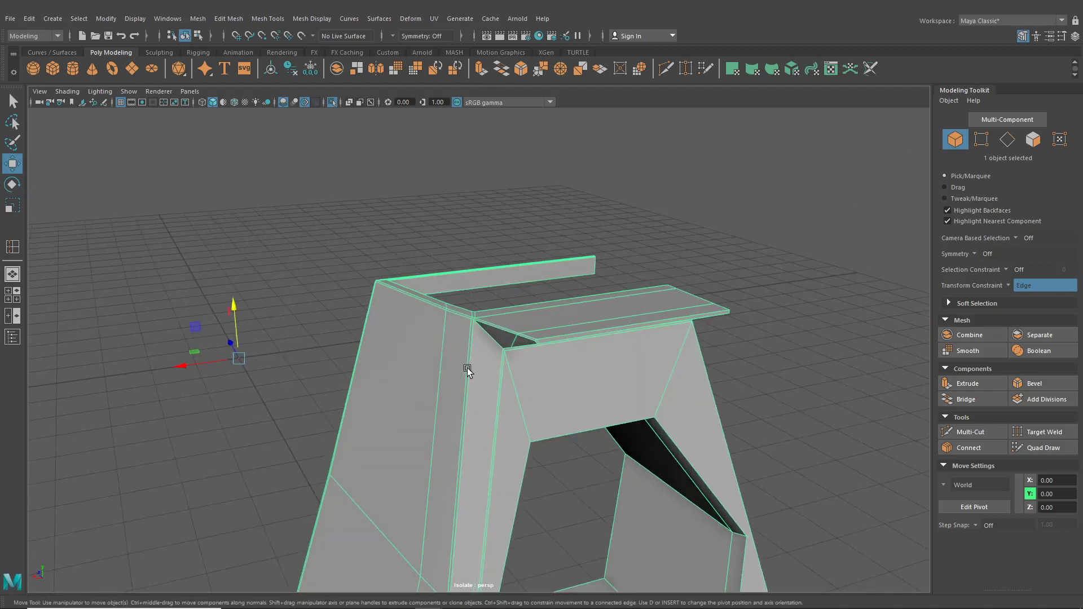
scroll(479, 363, down, 5)
scroll(481, 367, up, 6)
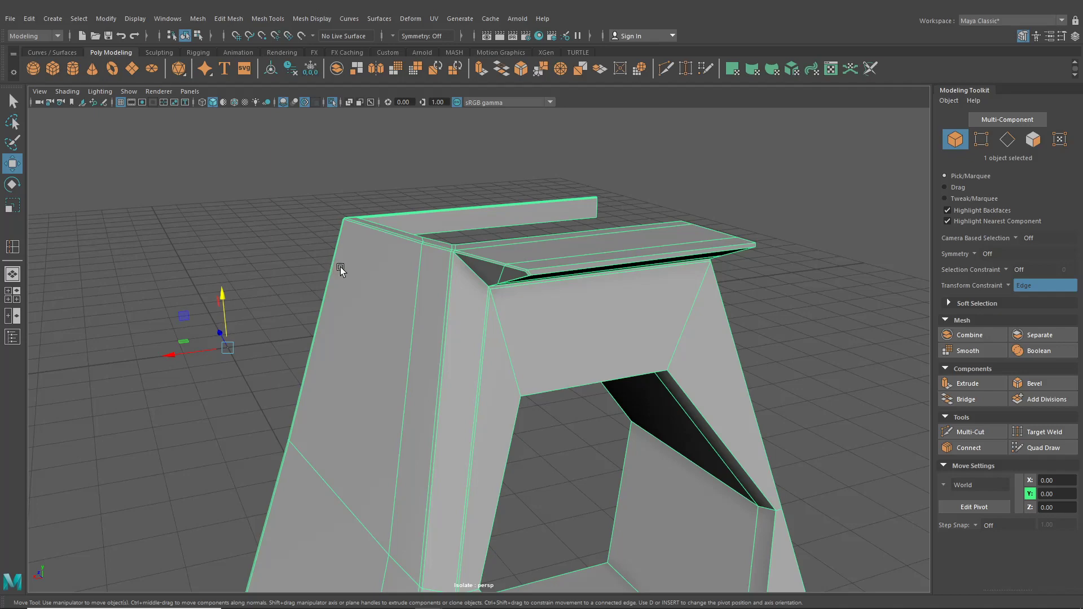
click(265, 19)
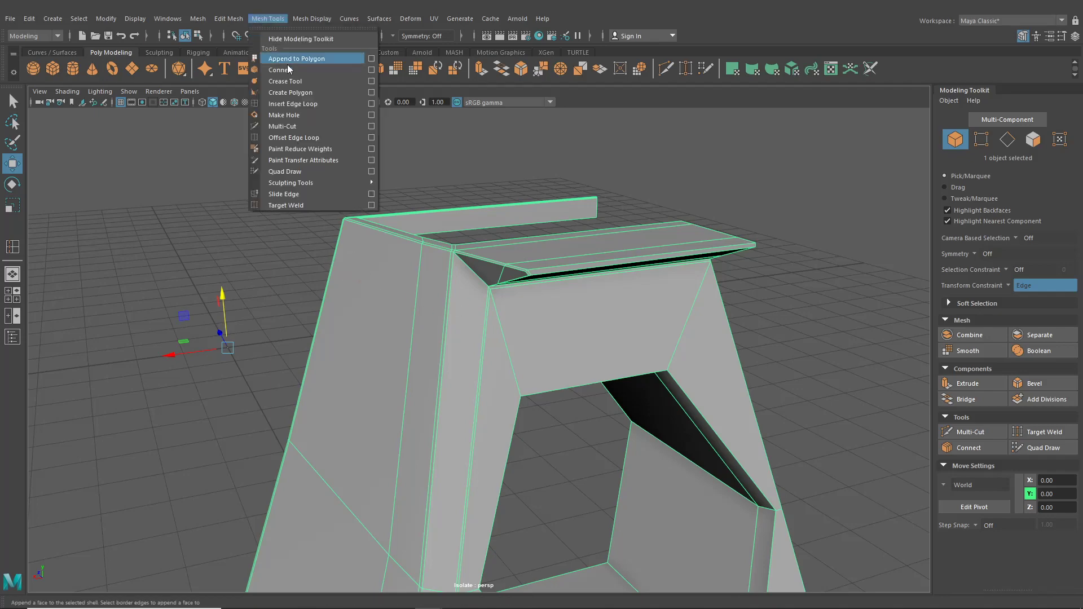
click(299, 107)
scroll(441, 303, up, 2)
scroll(435, 290, up, 1)
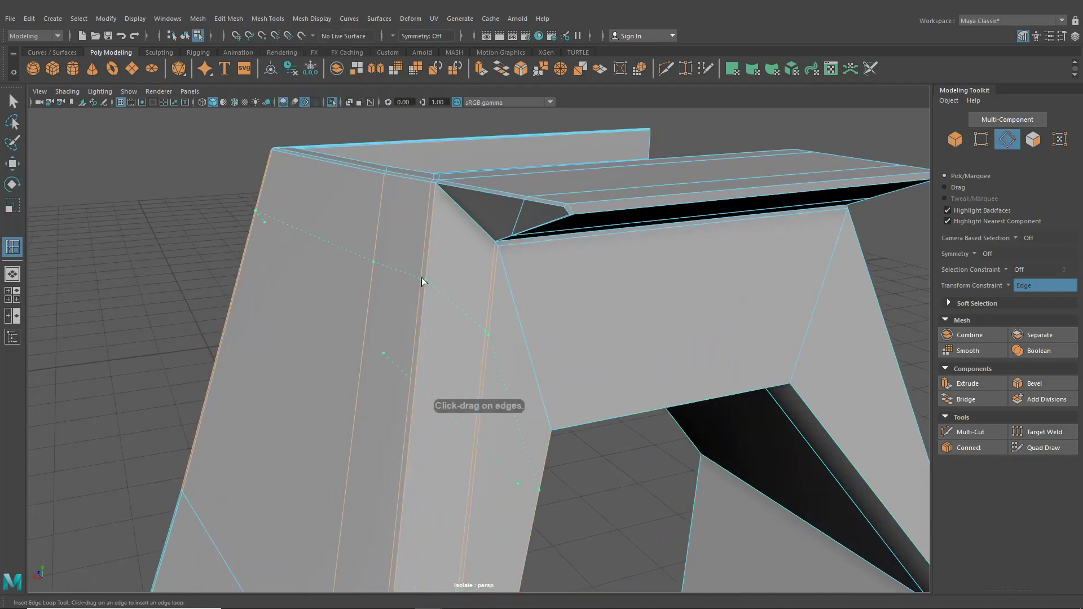
drag(422, 282, 427, 233)
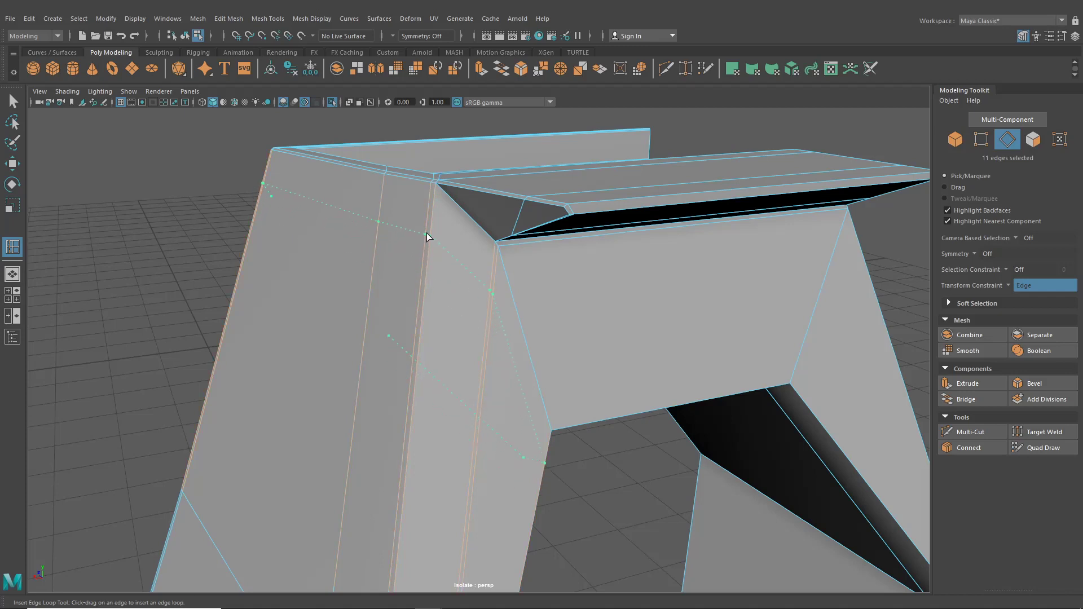
click(15, 102)
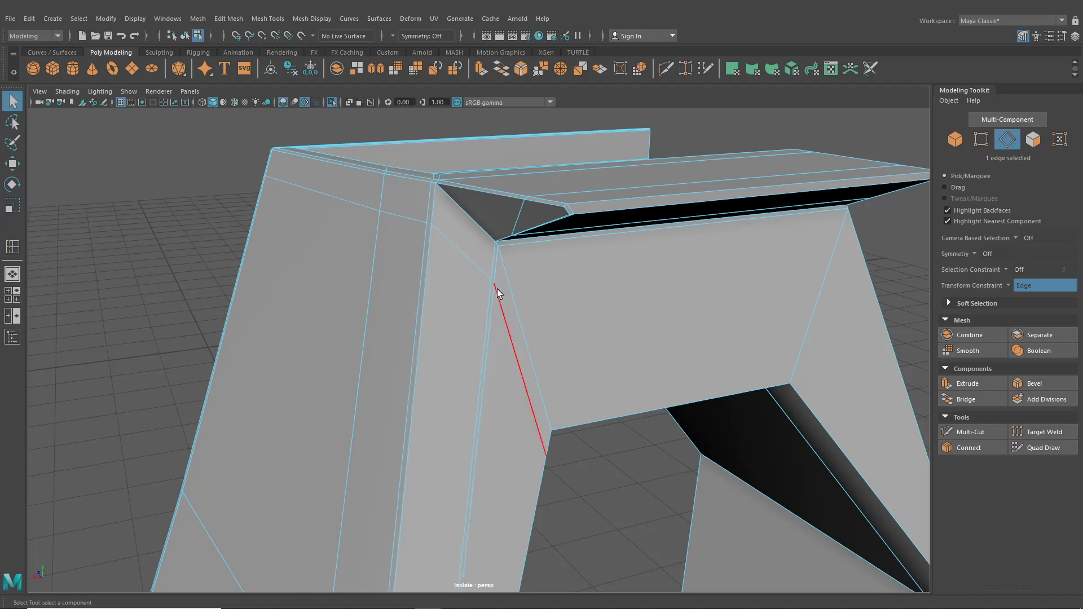
click(500, 314)
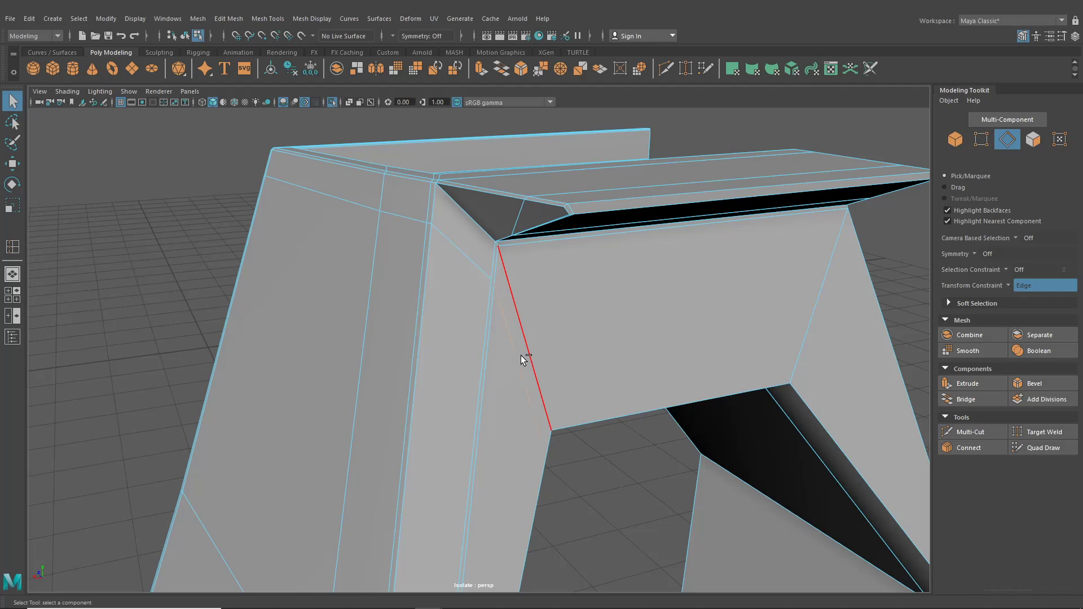
- Cut a new edge with Multi-Cut across the face above the round opening, just beneath the lip
alt+drag(512, 353, 466, 333)
alt+drag(501, 218, 468, 268)
key(ctrl+shift+x)
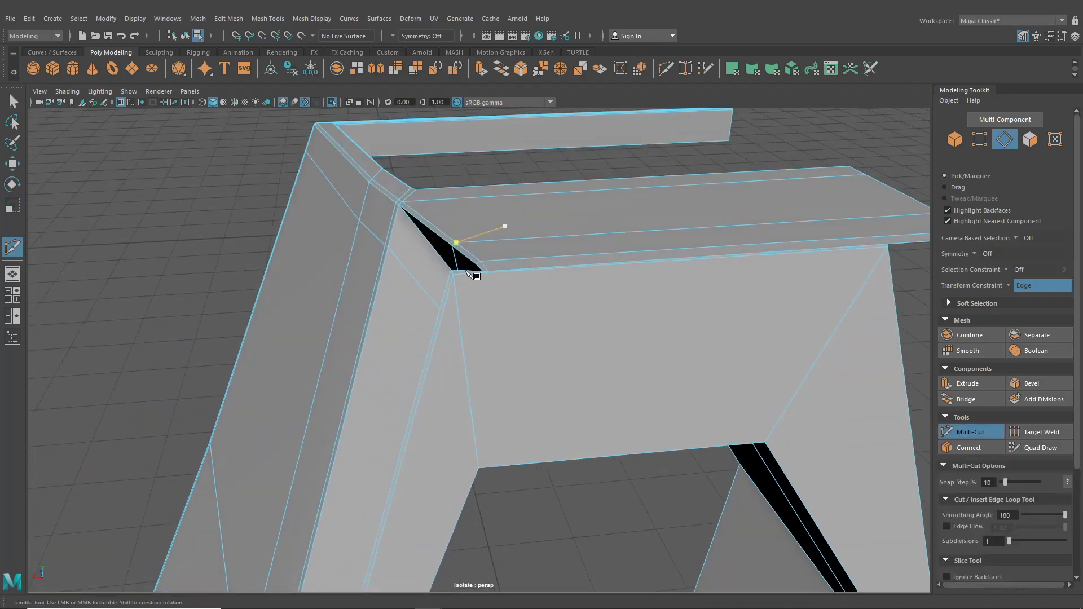
alt+right_drag(468, 269, 496, 282)
click(425, 294)
click(425, 293)
alt+right_drag(666, 361, 573, 343)
alt+middle_drag(572, 344, 444, 313)
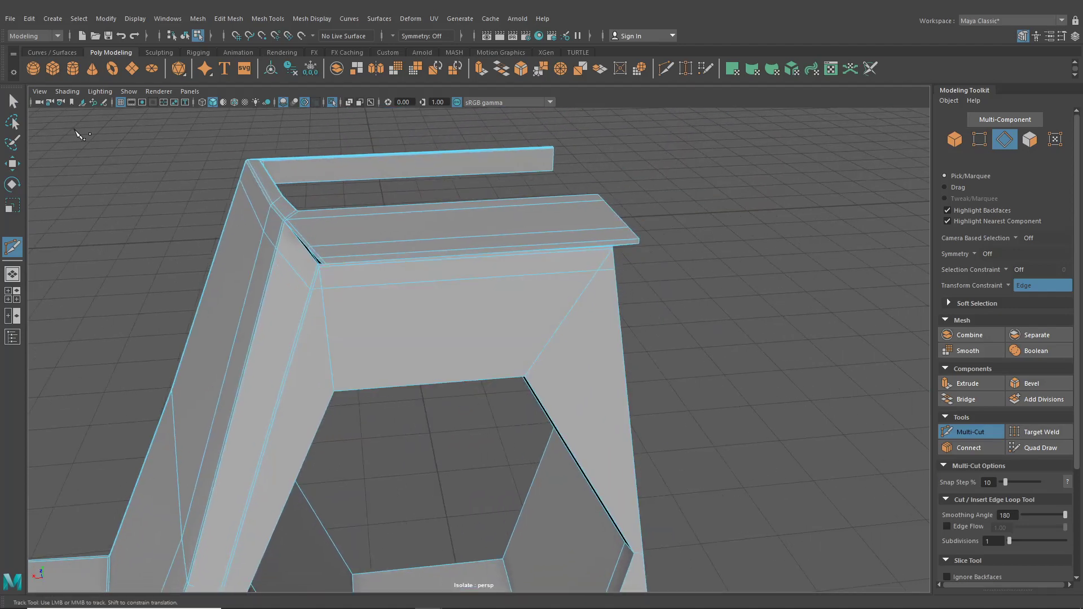
click(11, 99)
- Target-weld the vertices at both ends of the new cut to their neighbouring edge vertices
alt+right_drag(277, 253, 393, 288)
click(686, 69)
scroll(486, 312, up, 2)
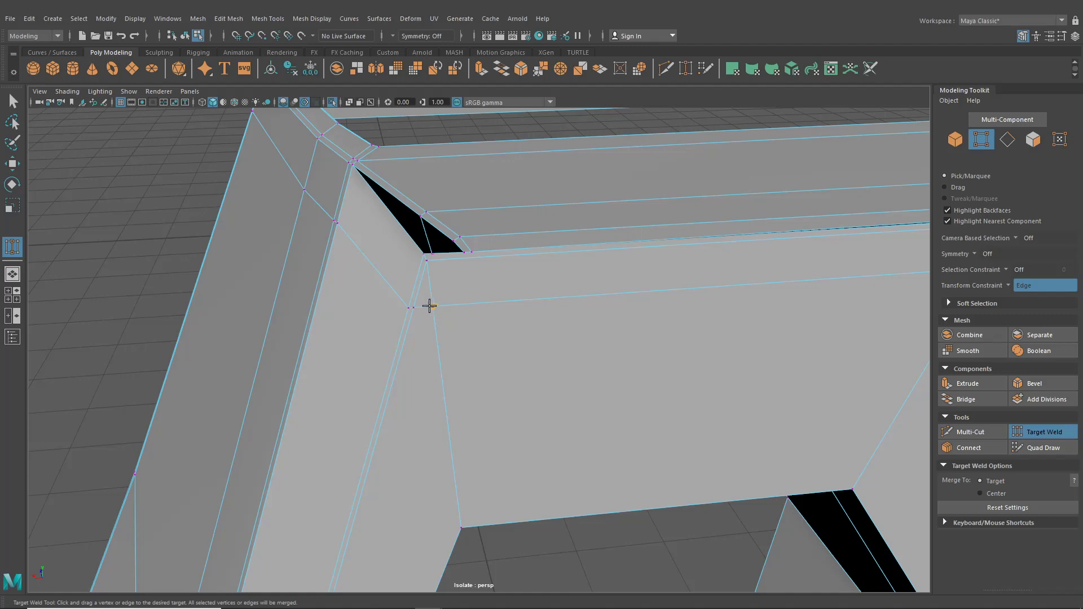
drag(419, 308, 415, 309)
scroll(417, 316, down, 4)
alt+drag(440, 361, 536, 351)
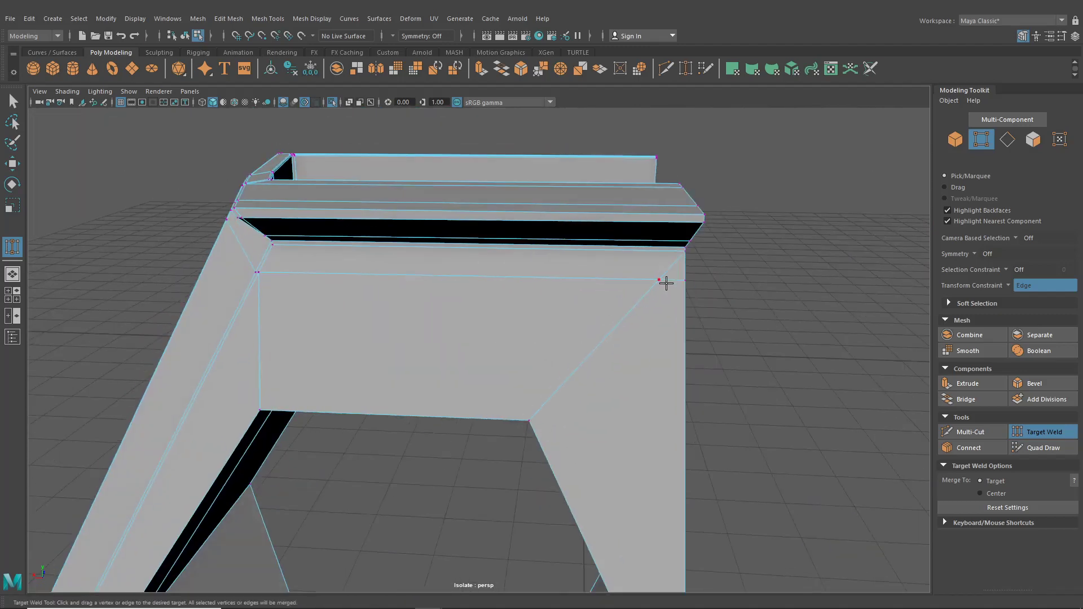
drag(694, 280, 692, 280)
scroll(672, 316, down, 4)
alt+drag(672, 317, 696, 318)
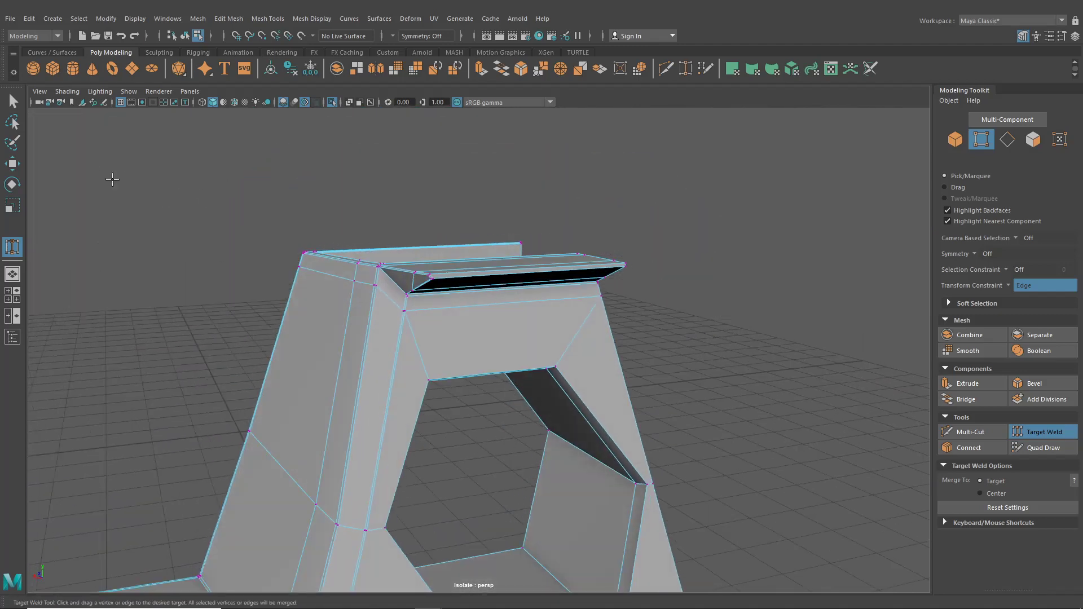
- Return to object selection and examine the panel's upper corner in smooth preview
click(13, 102)
click(185, 36)
key(3)
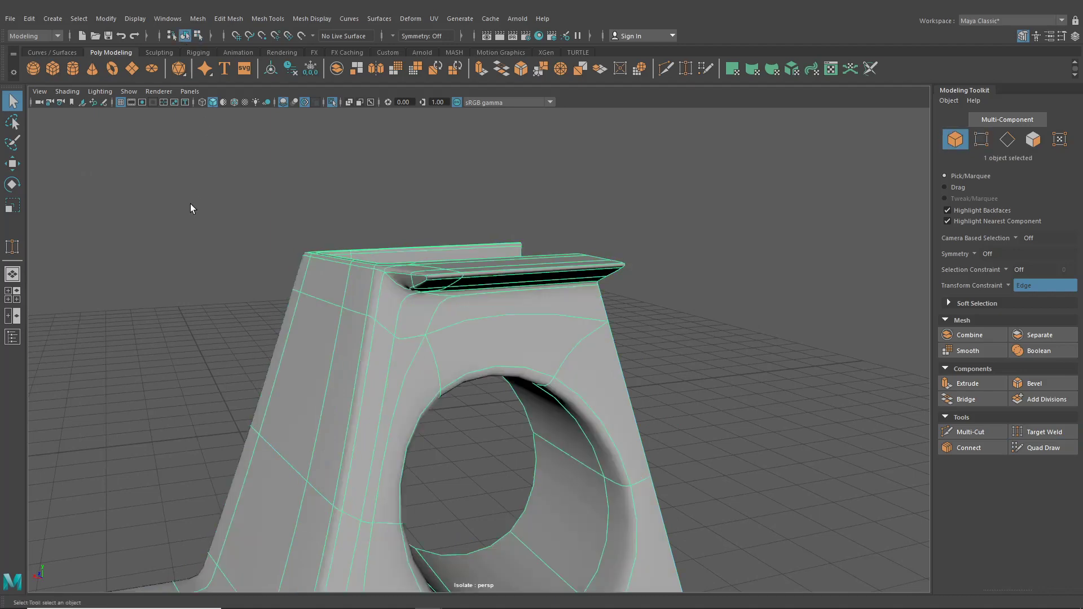
click(191, 207)
alt+drag(208, 244, 402, 275)
- Delete the edge loop running lengthwise through the projecting lip and display the panel smoothed
key(1)
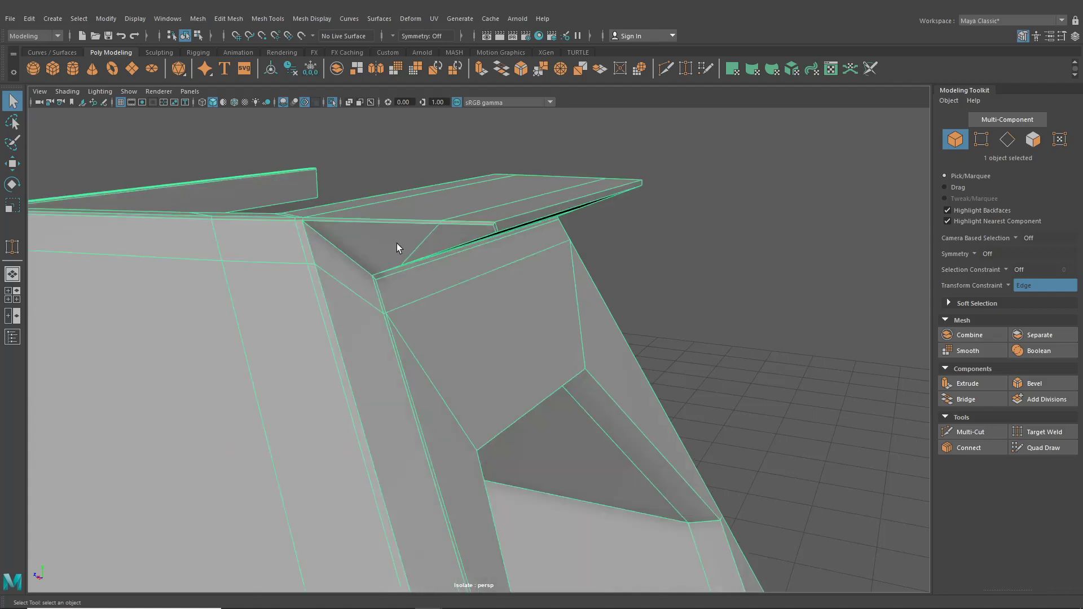
right_drag(397, 243, 426, 232)
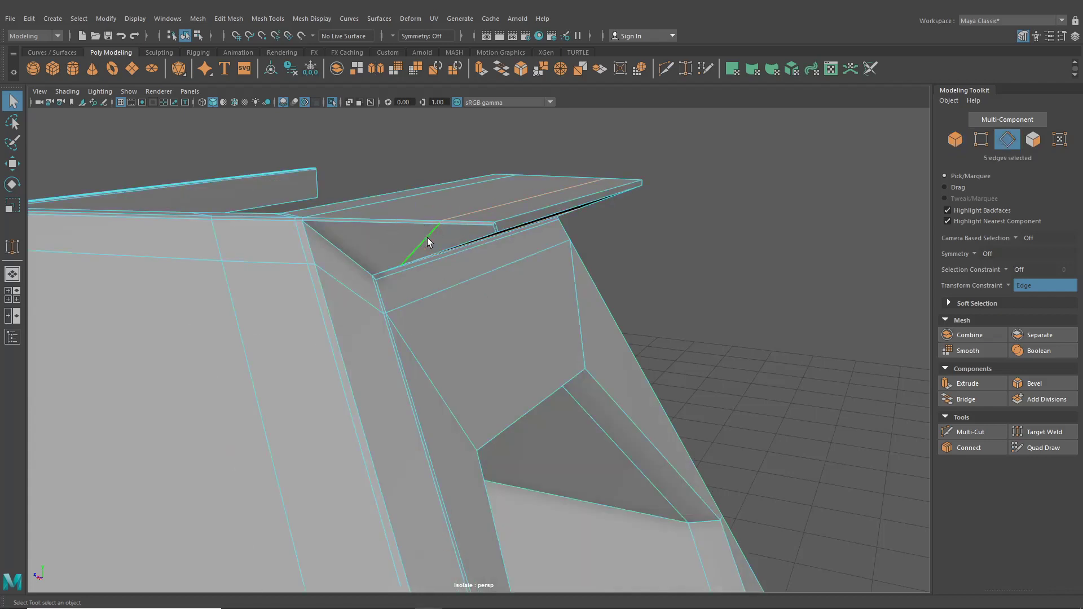
key(ctrl+Delete)
key(3)
scroll(428, 238, down, 3)
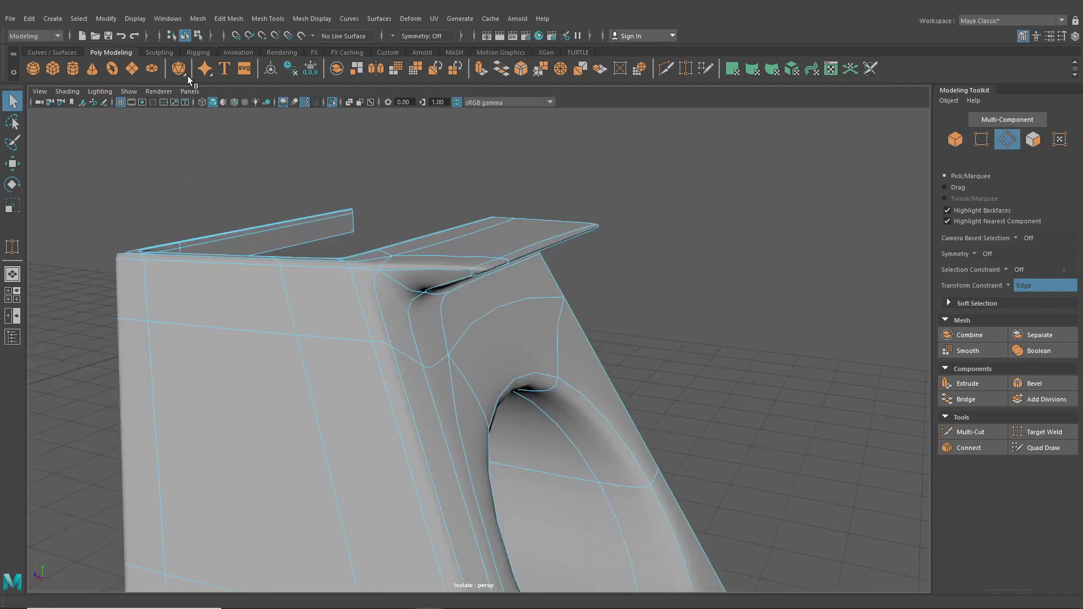
click(186, 36)
- Exit isolation and check how the pillar's upper edge sits beneath the rear spoiler
alt+drag(351, 242, 244, 222)
scroll(265, 237, down, 3)
alt+middle_drag(313, 266, 339, 248)
alt+drag(339, 249, 402, 265)
click(331, 102)
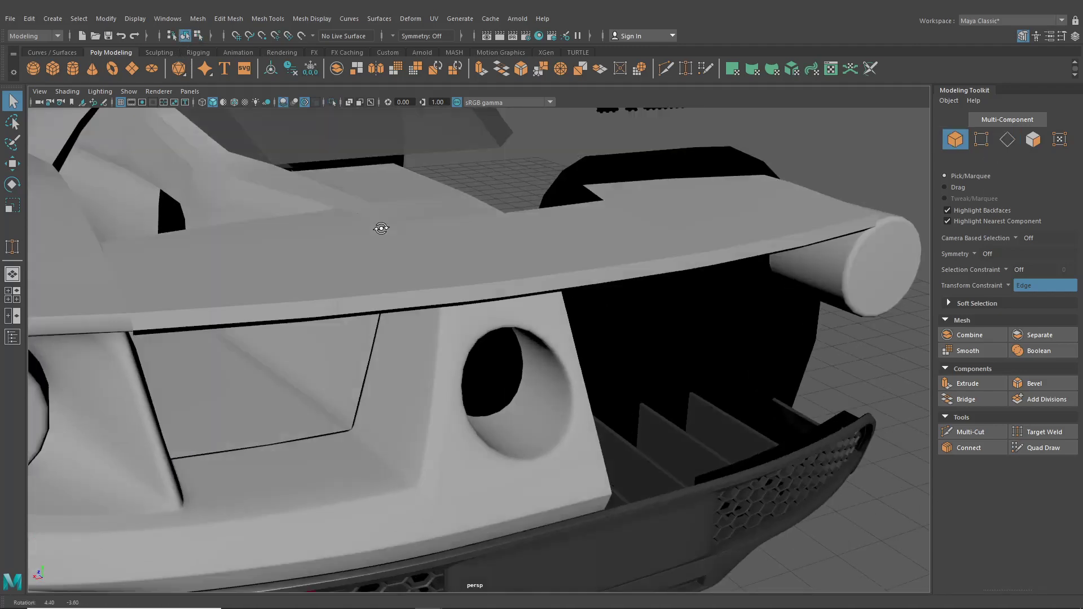
alt+drag(377, 225, 413, 257)
scroll(420, 282, down, 4)
alt+right_drag(420, 287, 492, 317)
- Select the rear body panel with the exhaust opening and isolate it again
click(490, 306)
alt+drag(490, 305, 551, 294)
right_drag(521, 224, 475, 222)
alt+drag(475, 224, 485, 279)
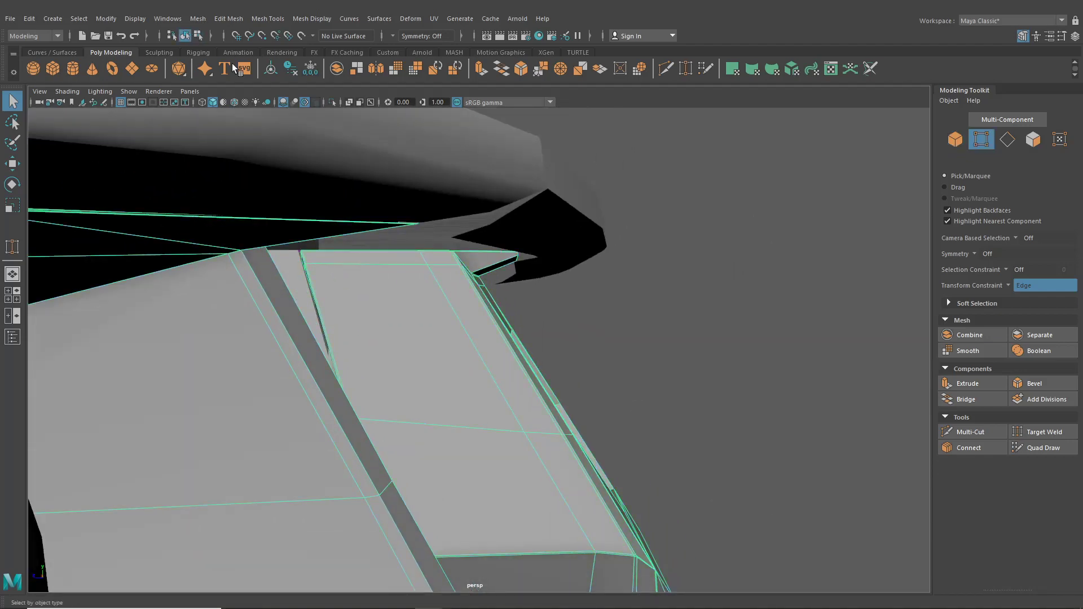
click(332, 102)
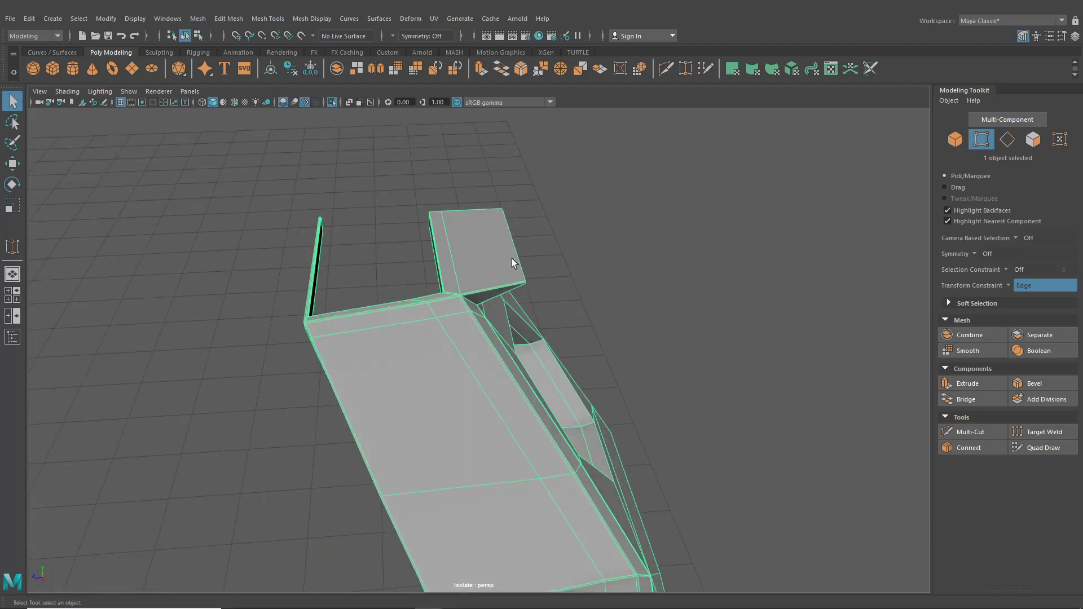
- Select the six vertices along the outer edge of the projecting lip
right_drag(512, 258, 473, 259)
scroll(496, 339, up, 4)
alt+drag(495, 357, 465, 284)
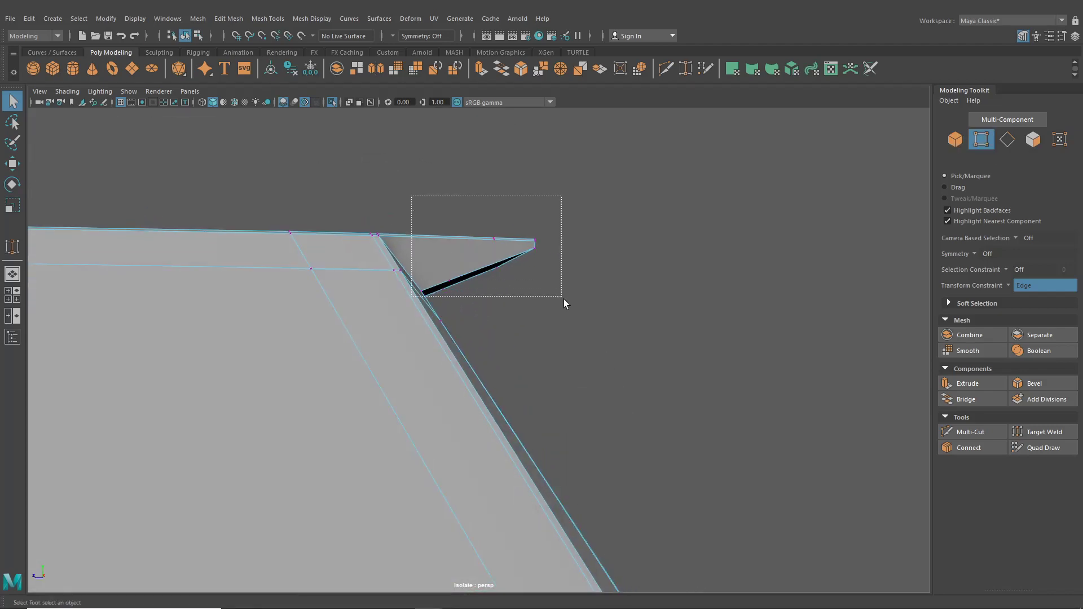
drag(564, 299, 567, 312)
alt+drag(521, 270, 356, 162)
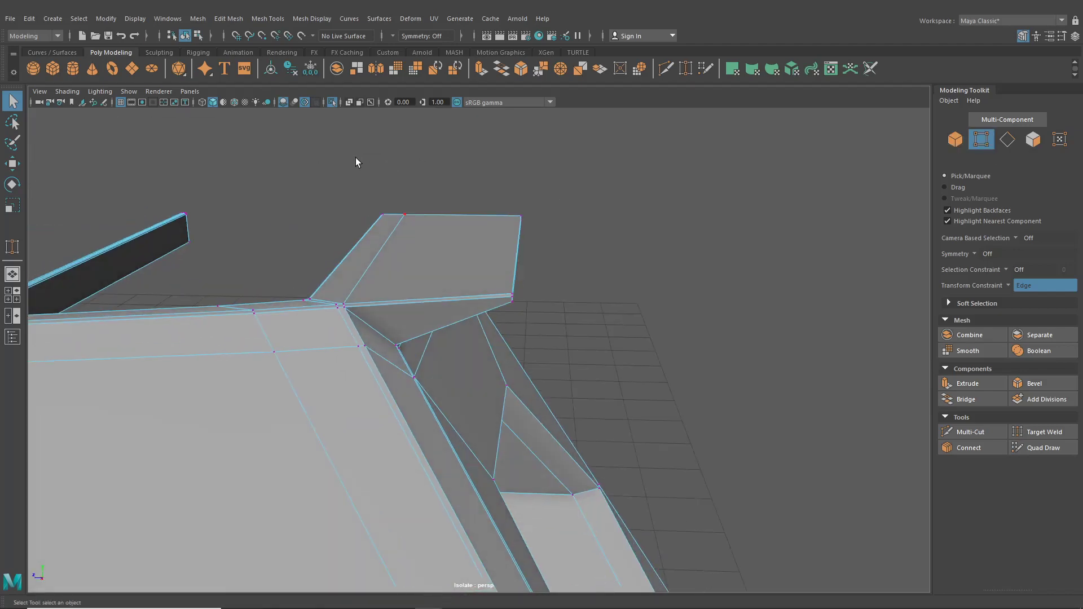
click(188, 33)
right_drag(470, 201, 428, 203)
alt+drag(502, 309, 506, 248)
drag(506, 215, 510, 234)
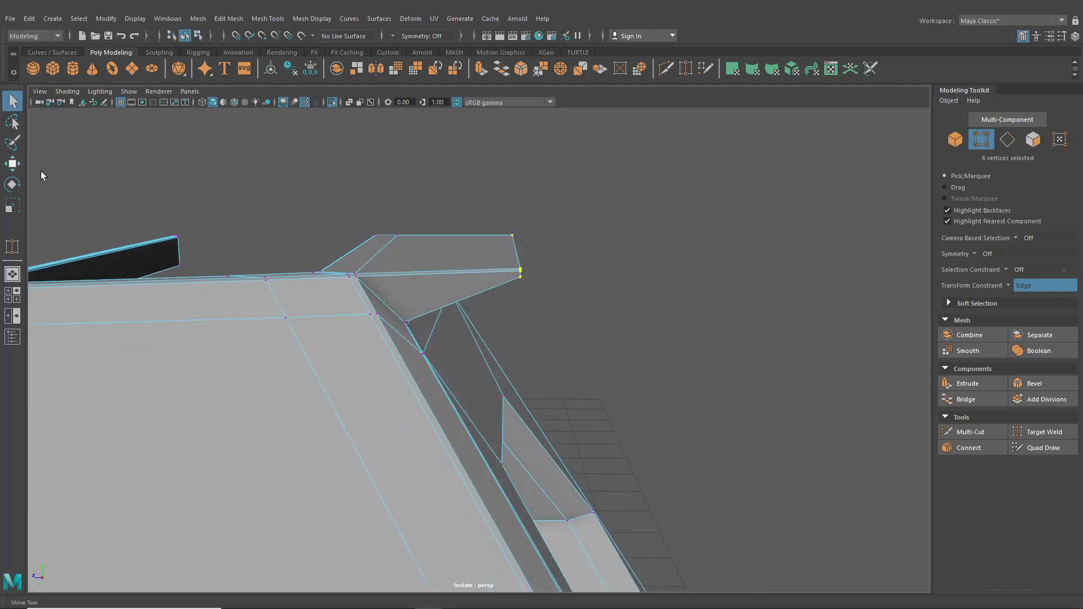
- Set the transform constraint to Off and move the selected vertices inward along Z to shorten the lip
key(w)
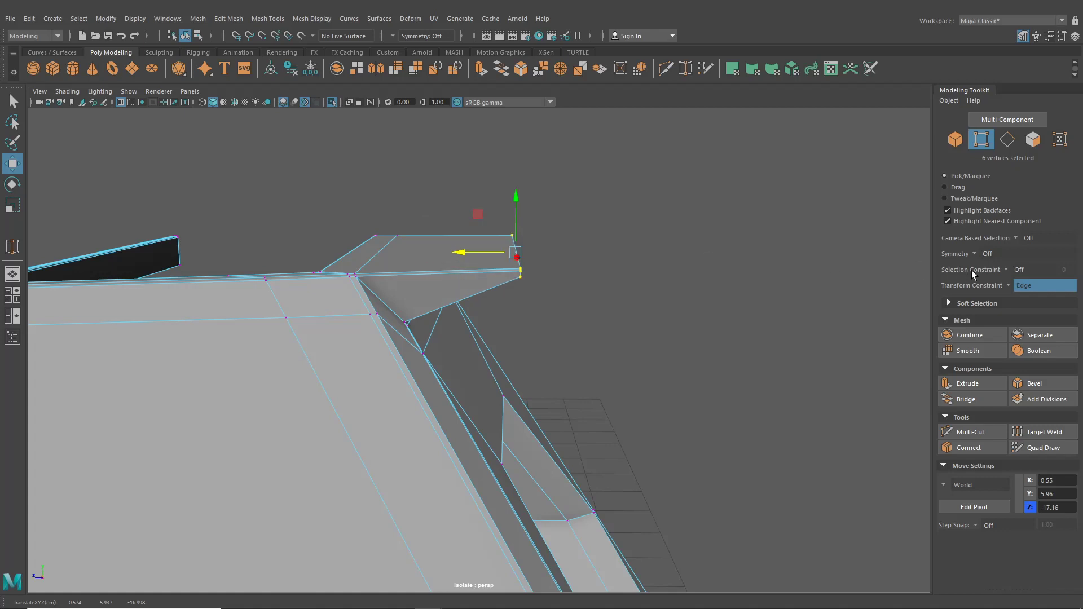
click(1008, 284)
click(1014, 289)
click(1008, 286)
click(1014, 291)
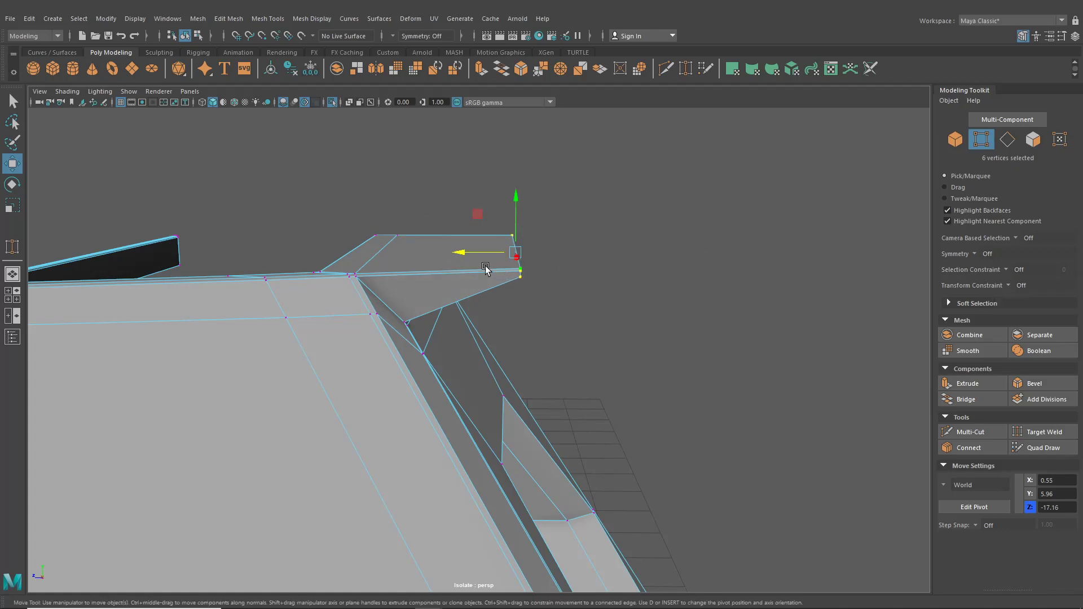
drag(473, 252, 435, 287)
- Display the panel smoothed in object mode and inspect the shortened lip and the whole piece
key(3)
click(187, 36)
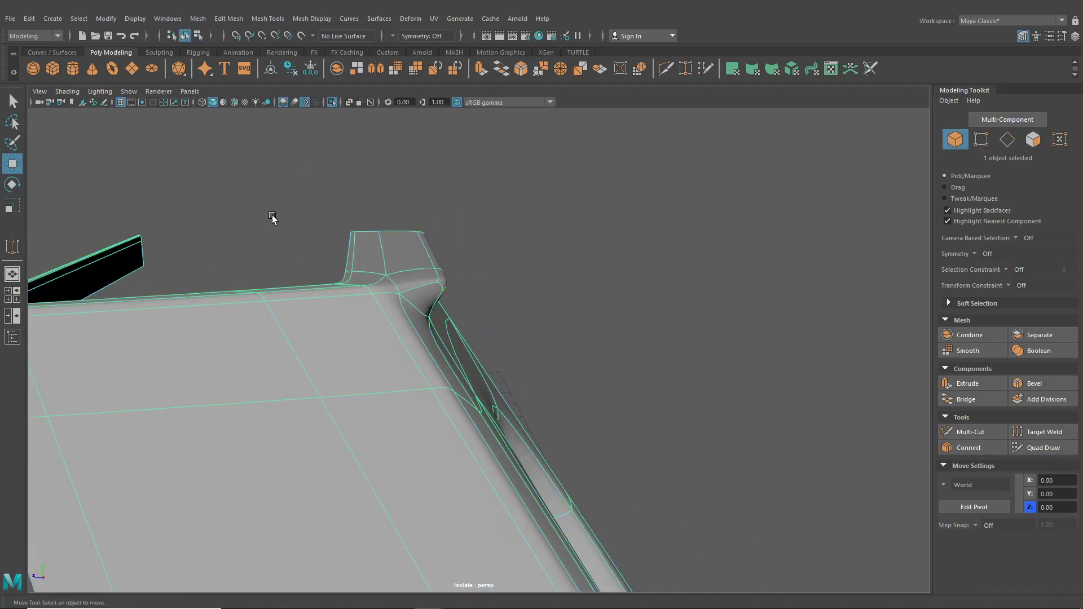
click(273, 218)
scroll(282, 226, down, 5)
alt+drag(282, 226, 422, 179)
scroll(361, 259, down, 4)
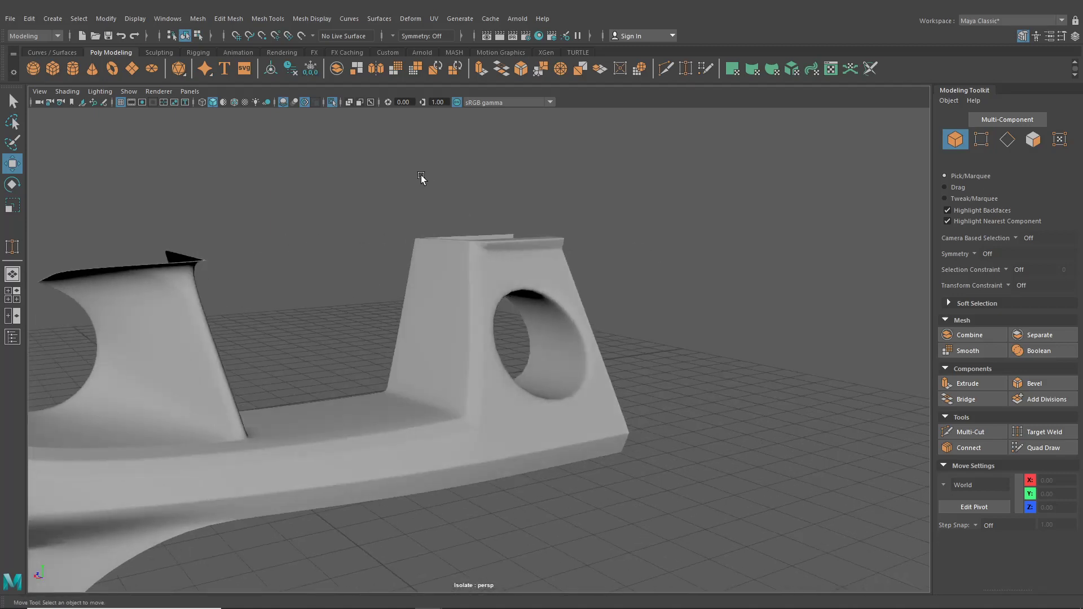
alt+right_drag(422, 178, 460, 216)
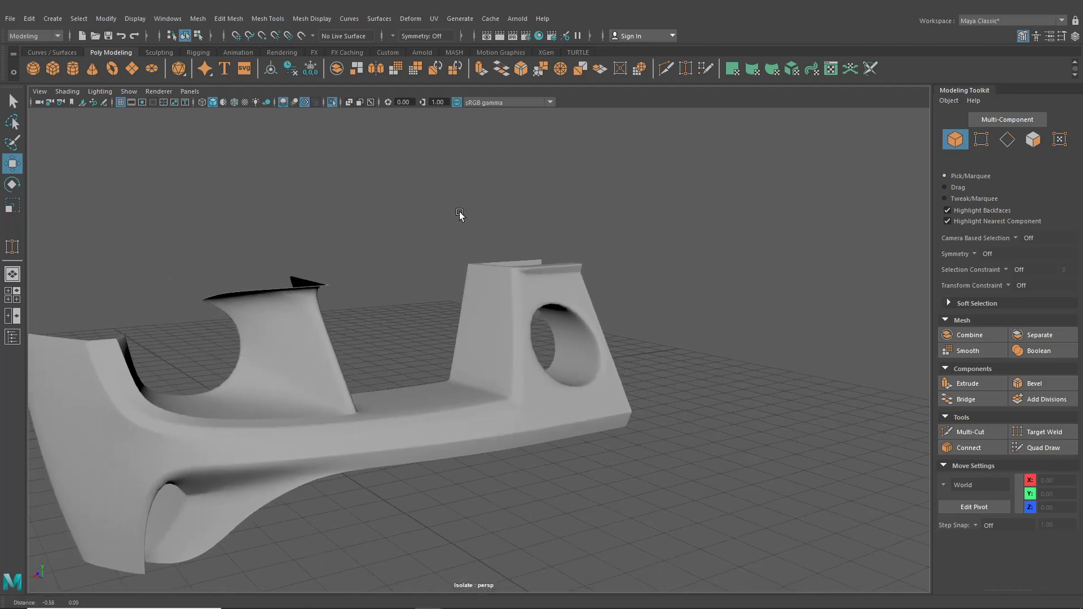
- Exit isolation and compare the exhaust pillar's edge with the adjoining inner panel
click(331, 103)
alt+drag(374, 161, 441, 206)
scroll(446, 276, up, 7)
click(439, 240)
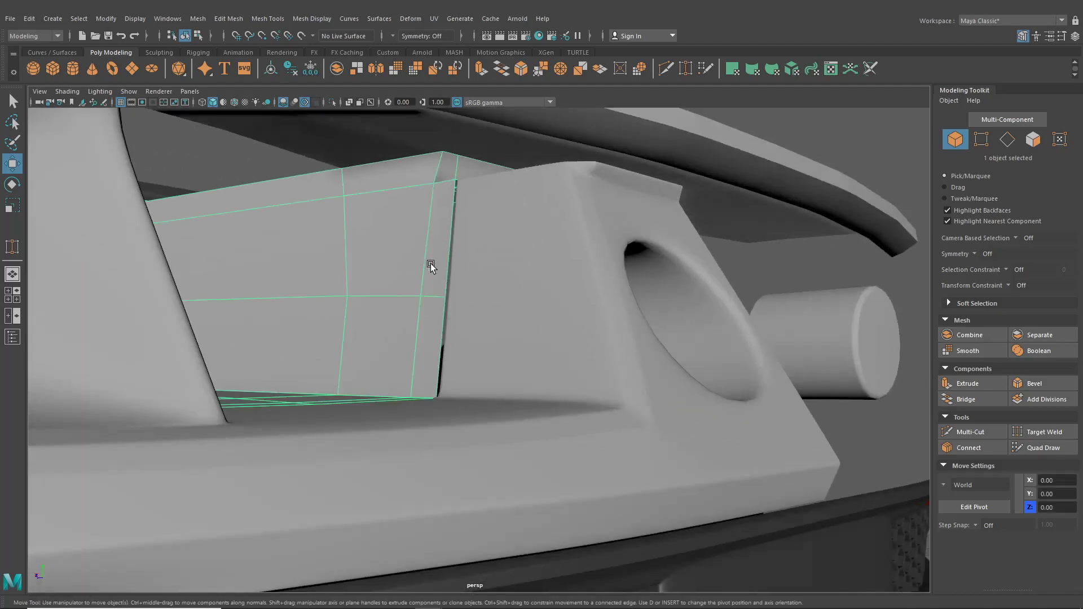
alt+middle_drag(431, 263, 448, 310)
scroll(464, 235, up, 3)
click(504, 214)
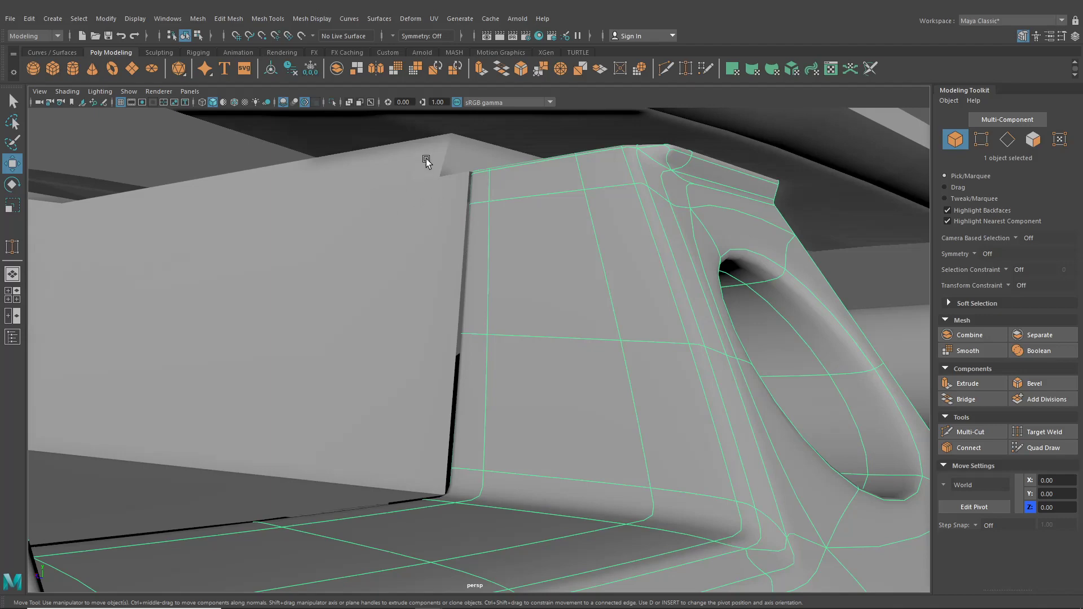
- Select the rear quarter panel and examine its seam with the pillar and the overall rear of the car
alt+drag(443, 173, 350, 169)
click(327, 138)
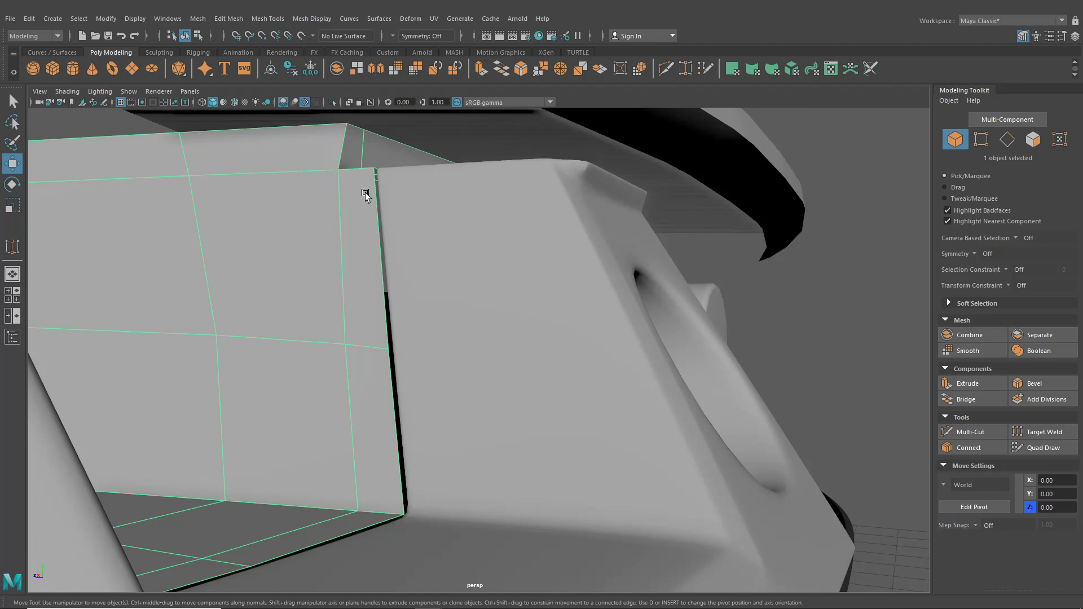
scroll(366, 196, down, 4)
alt+drag(370, 198, 330, 195)
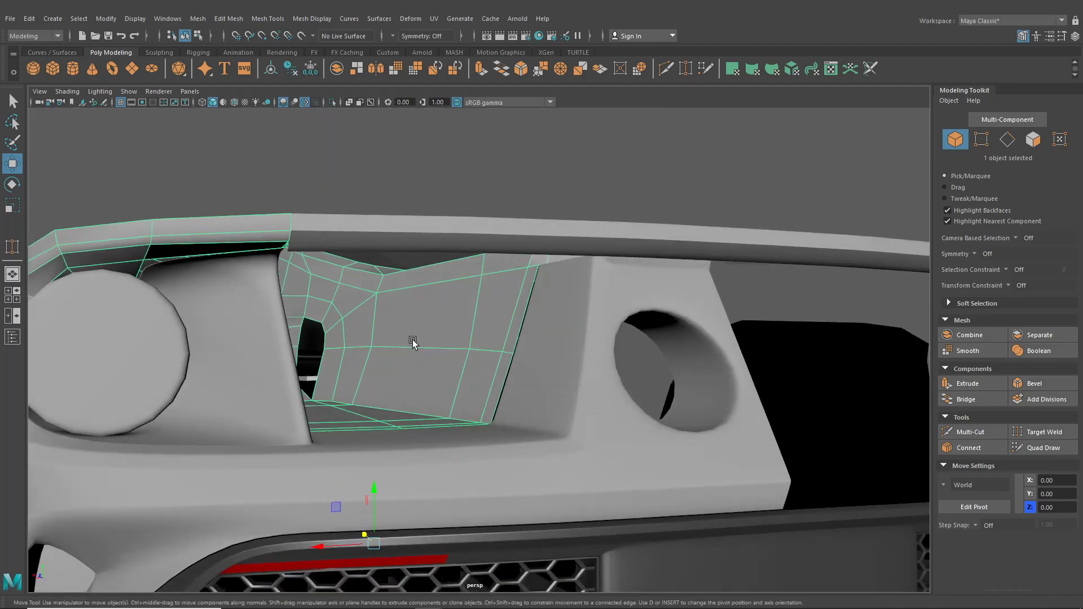
mouse_move(412, 342)
alt+mouse_down()
mouse_move(467, 346)
mouse_move(433, 353)
mouse_move(457, 329)
mouse_move(408, 336)
alt+mouse_up()
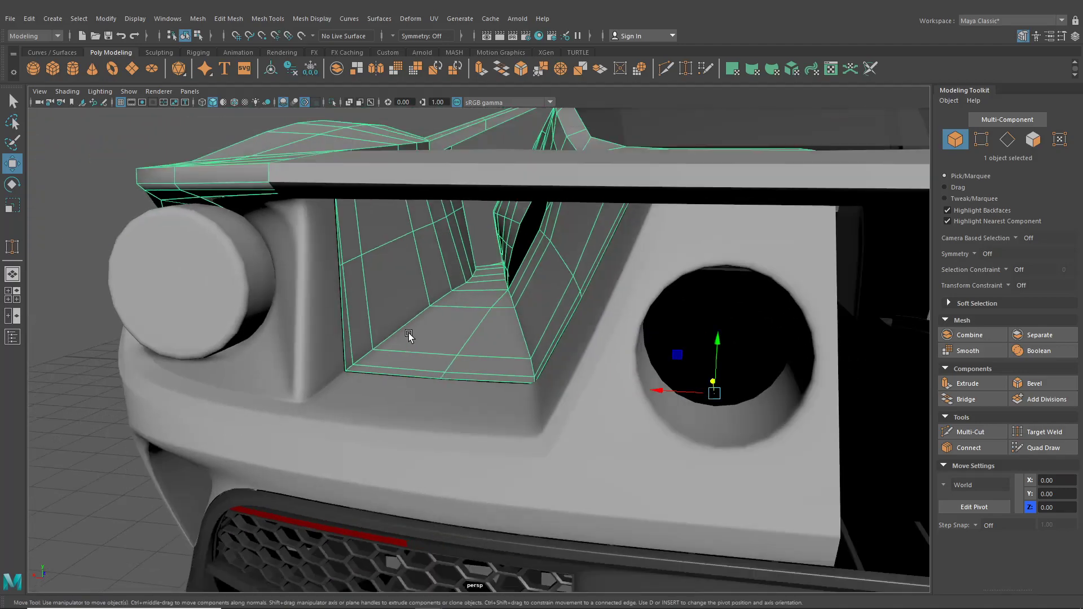
scroll(408, 333, down, 5)
alt+middle_drag(409, 333, 496, 320)
alt+drag(417, 340, 466, 334)
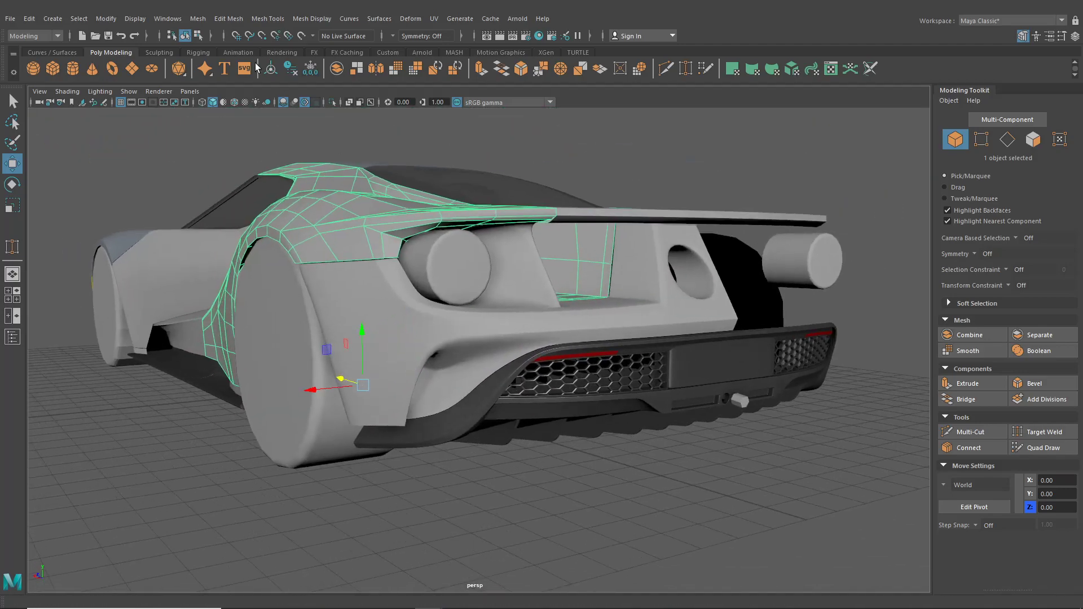
- Insert a supporting edge loop on the rear body panel just below its upper seam with the quarter panel
click(351, 299)
alt+middle_drag(355, 310, 469, 376)
scroll(463, 365, up, 6)
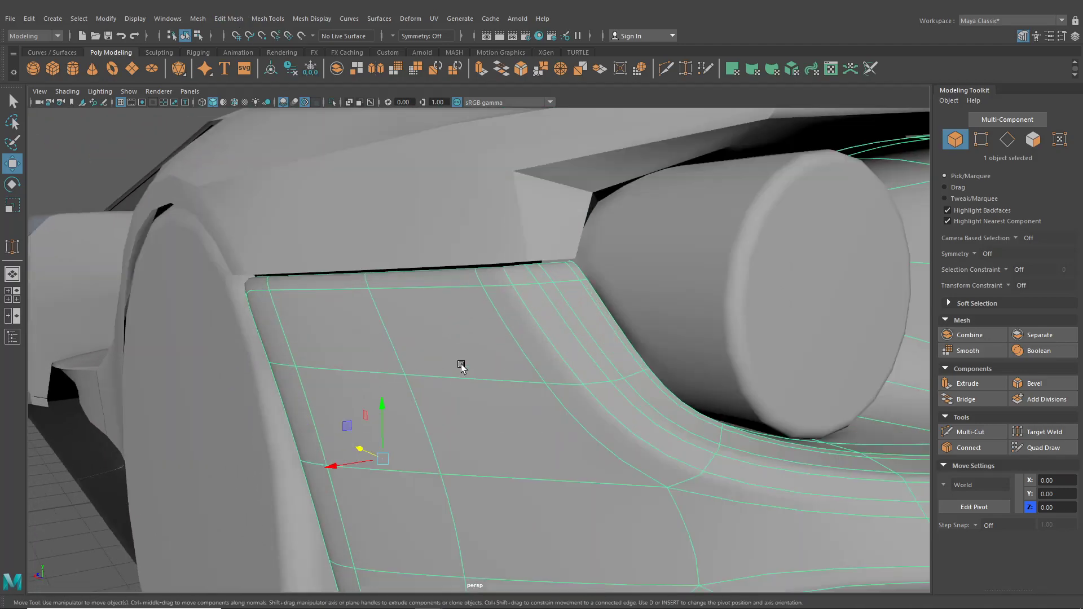
click(271, 19)
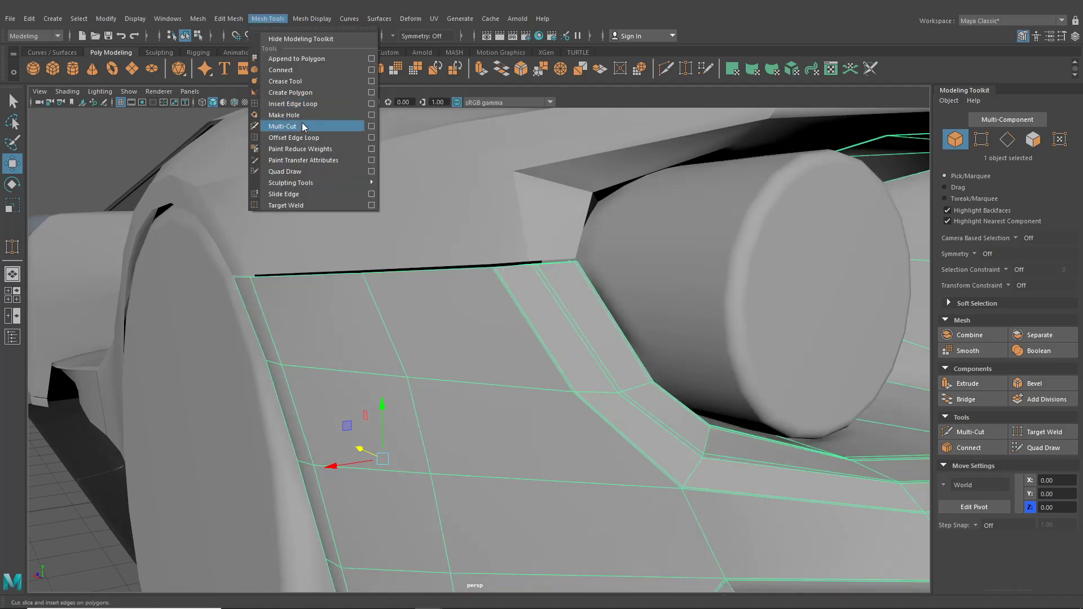
click(303, 97)
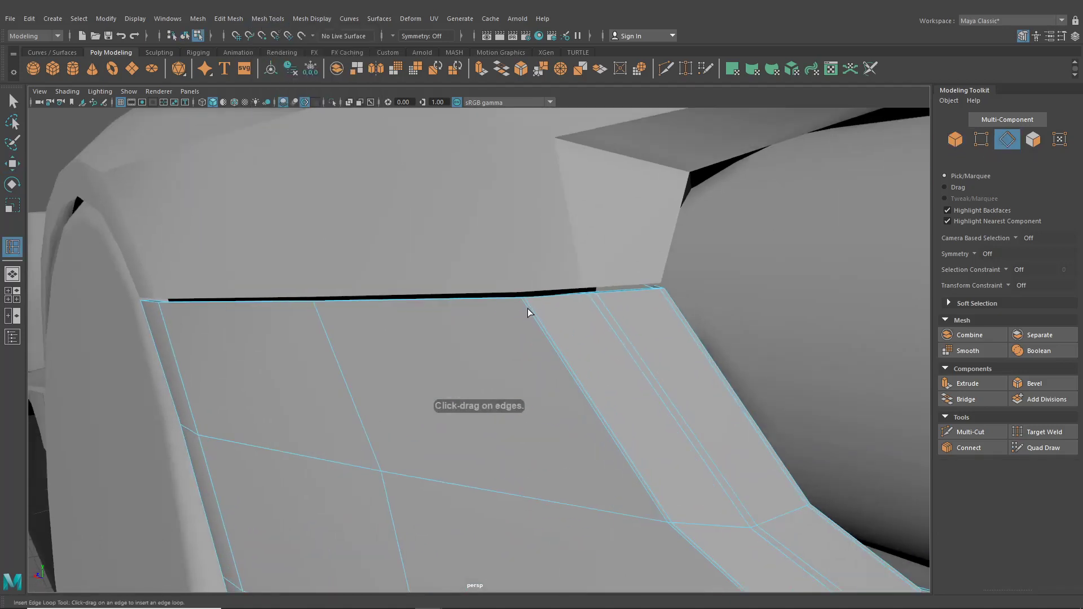
mouse_move(521, 303)
mouse_down()
mouse_move(612, 278)
mouse_move(473, 318)
mouse_move(435, 373)
mouse_move(206, 379)
mouse_move(691, 411)
mouse_move(394, 367)
mouse_move(604, 293)
mouse_up()
scroll(517, 309, down, 5)
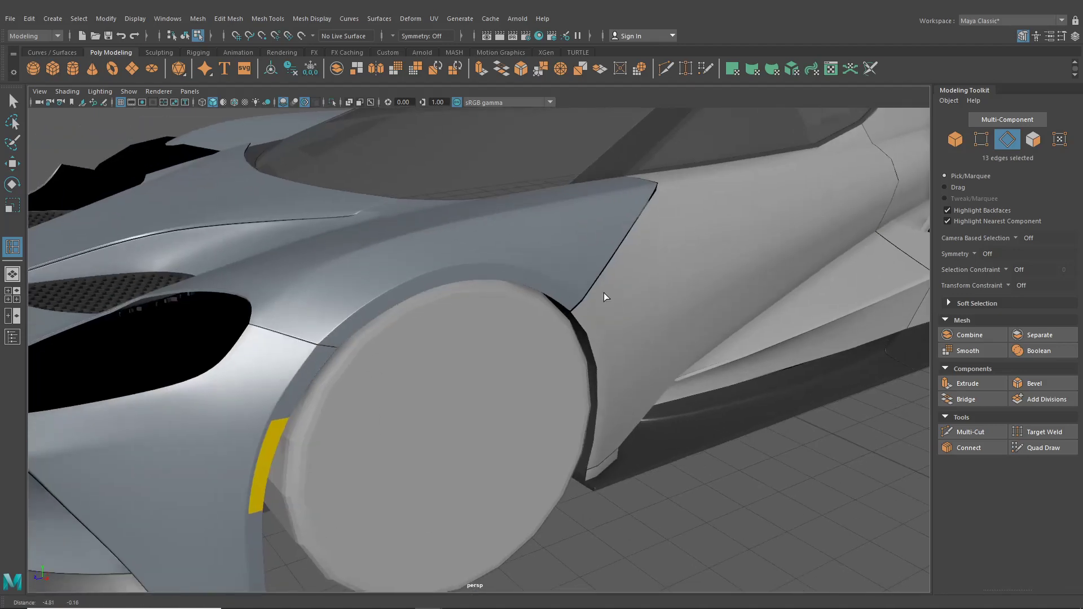
- Examine the smoothed front fender's edge flow around the wheel arch and headlight opening
scroll(296, 242, up, 3)
alt+middle_drag(296, 242, 420, 316)
right_drag(420, 316, 415, 263)
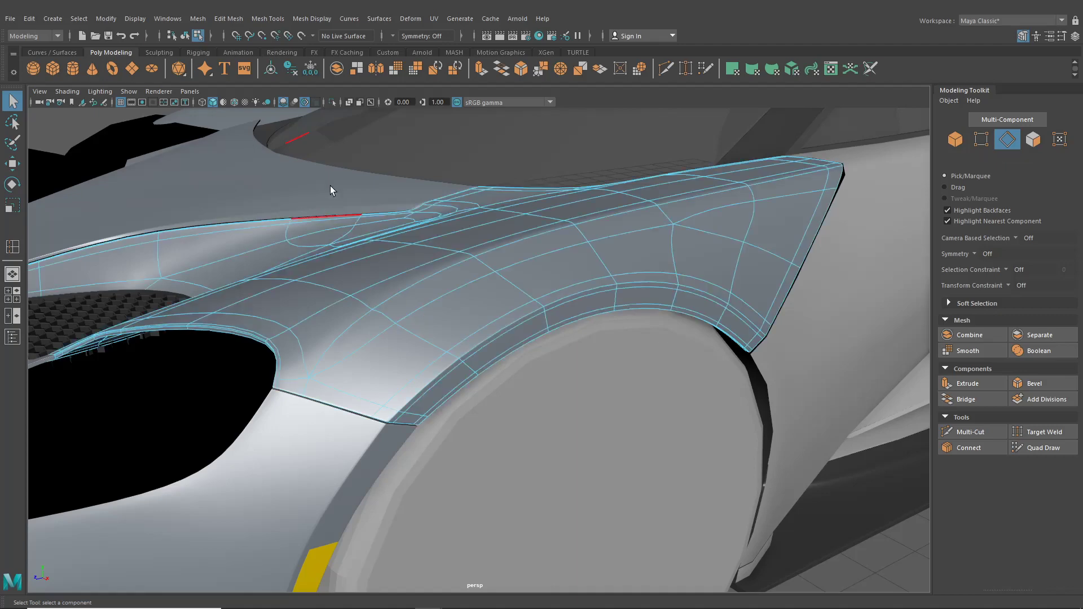
scroll(330, 185, up, 5)
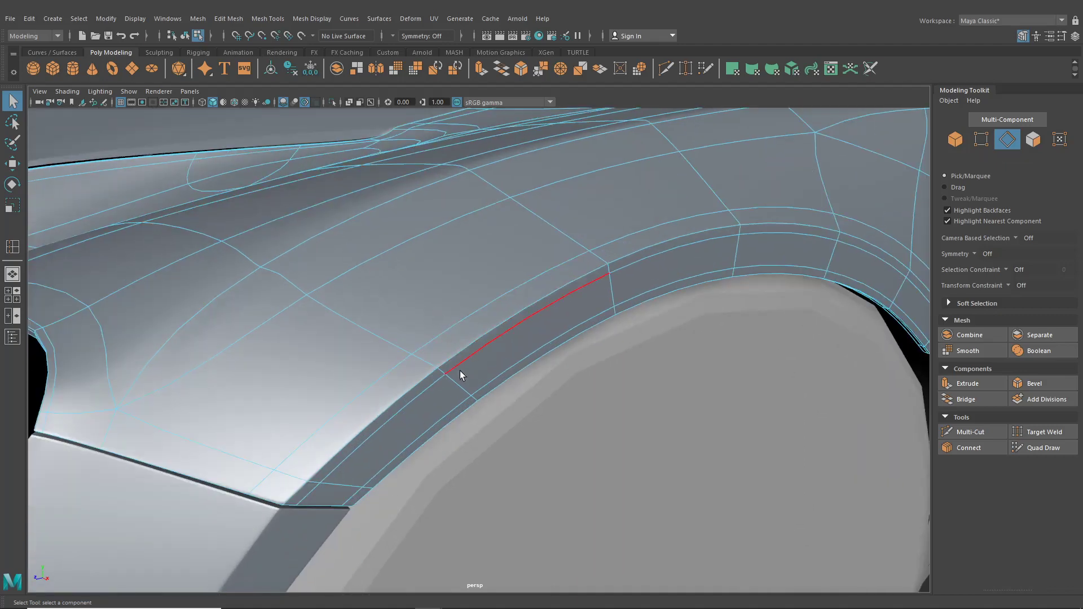
scroll(465, 374, down, 1)
scroll(466, 373, down, 3)
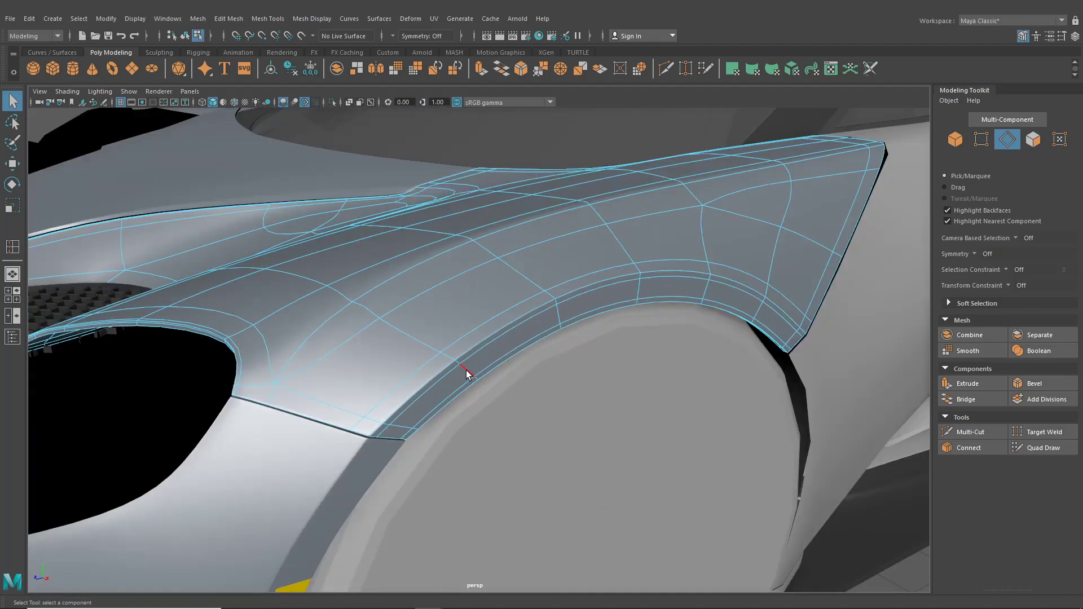
scroll(466, 371, down, 5)
alt+drag(466, 371, 503, 353)
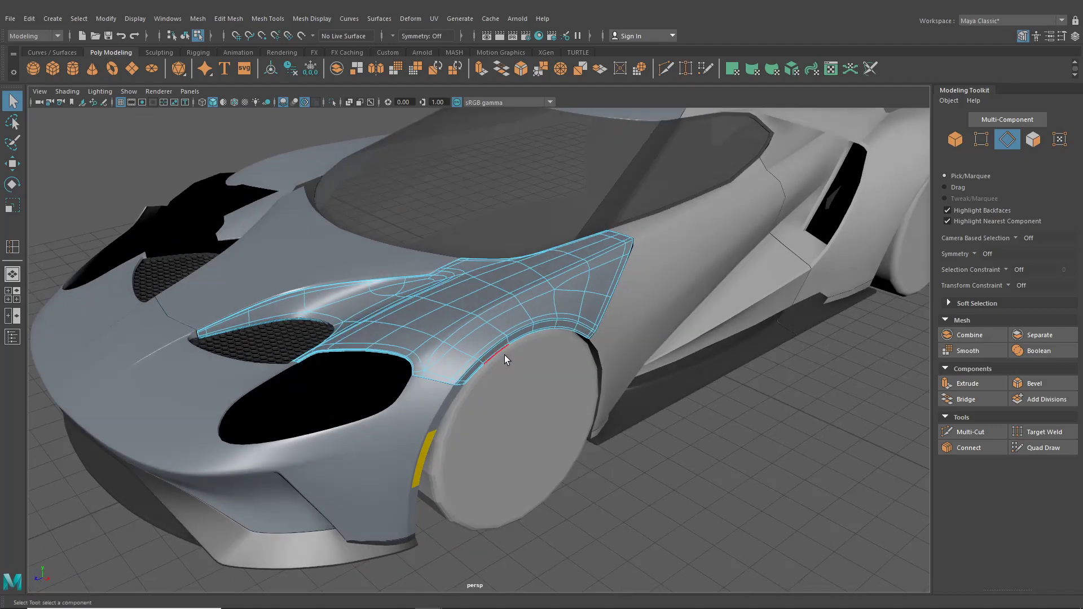
- Show the front fender unsmoothed, examine the support loops along its wheel-arch lip, and restore its smooth preview
click(186, 41)
key(1)
click(651, 441)
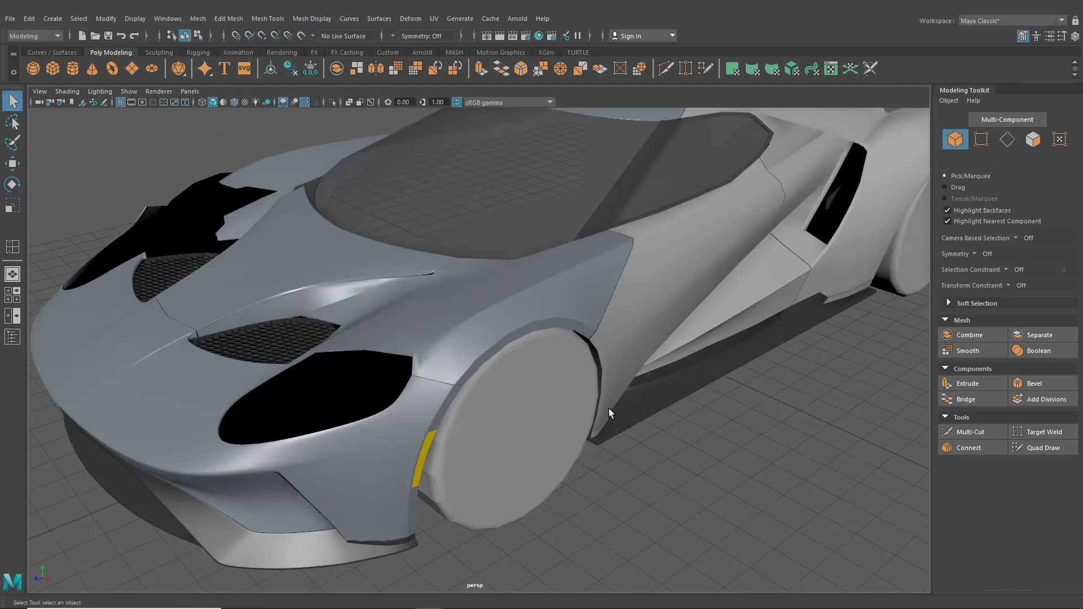
scroll(566, 377, up, 4)
alt+drag(566, 376, 550, 368)
click(491, 309)
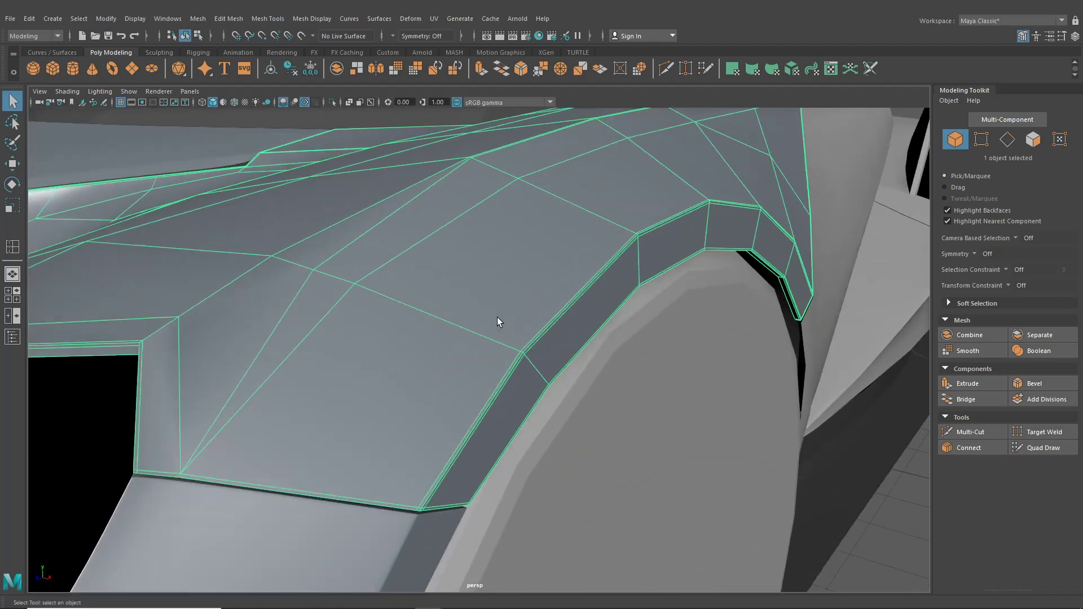
alt+drag(496, 317, 464, 300)
scroll(456, 306, up, 5)
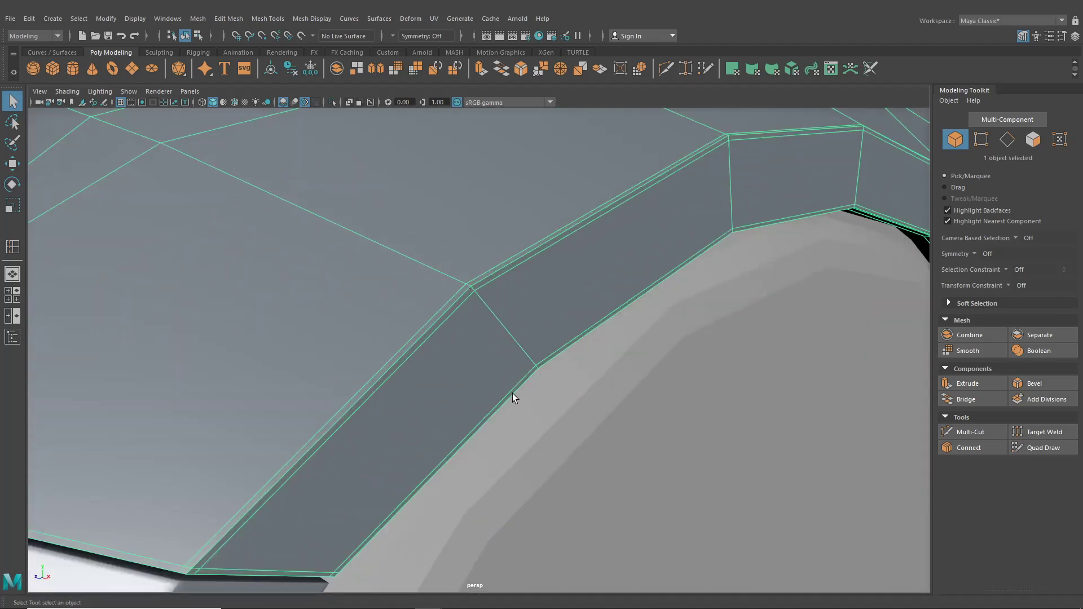
scroll(535, 376, down, 5)
alt+drag(546, 370, 517, 380)
key(3)
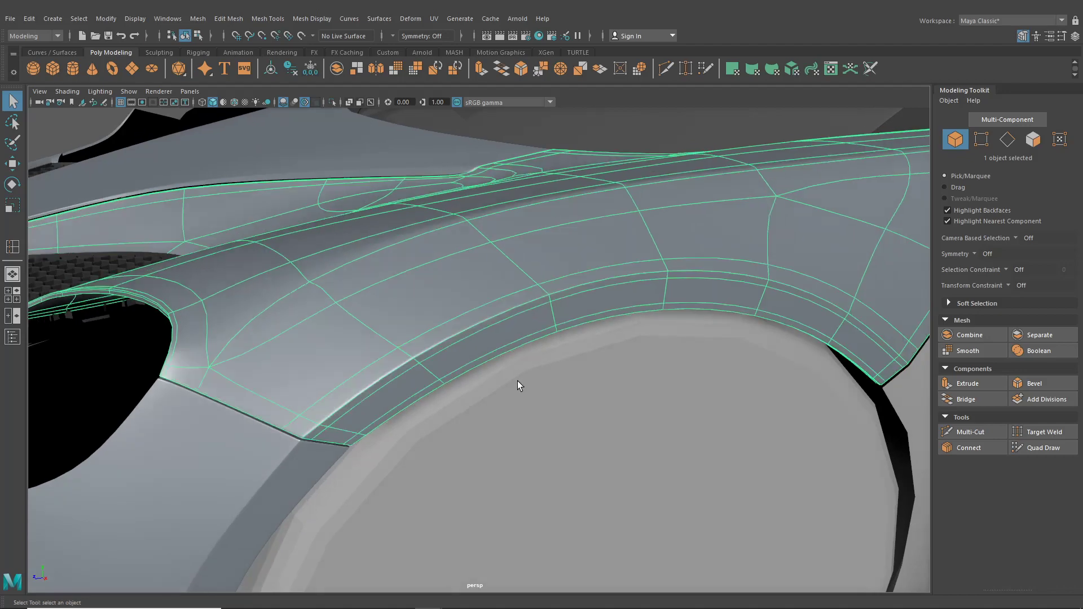
- Insert supporting edge loops on the rear panel along the wheel-side border and both sides of the adjacent crease
scroll(518, 382, down, 5)
alt+middle_drag(624, 390, 630, 392)
alt+drag(630, 392, 90, 435)
alt+middle_drag(535, 441, 315, 517)
alt+drag(778, 485, 358, 488)
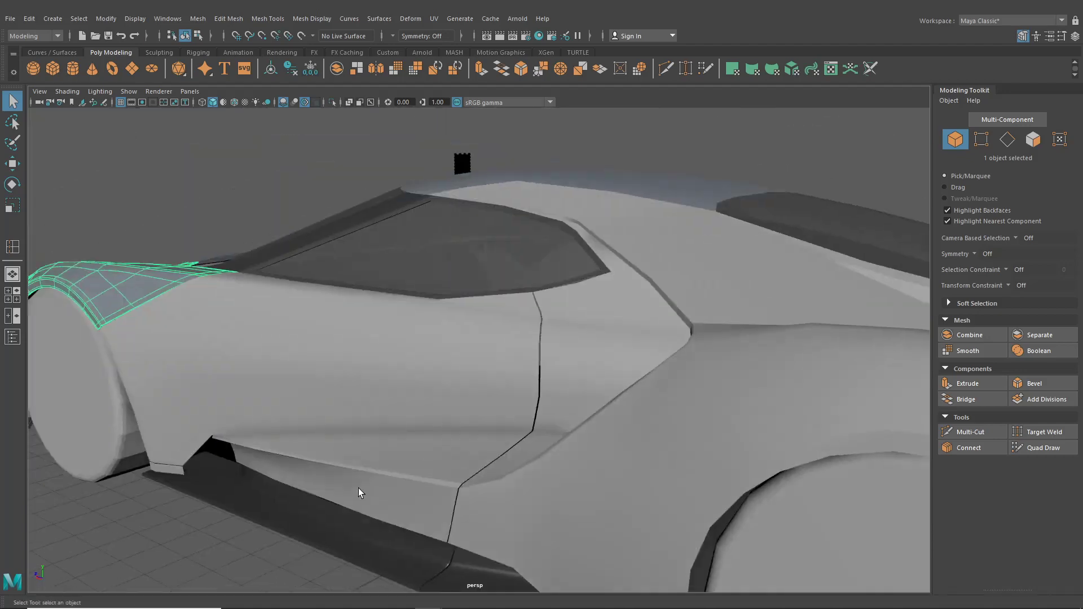
alt+middle_drag(465, 425, 239, 363)
alt+middle_drag(378, 361, 56, 175)
alt+middle_drag(370, 296, 379, 374)
scroll(379, 374, up, 4)
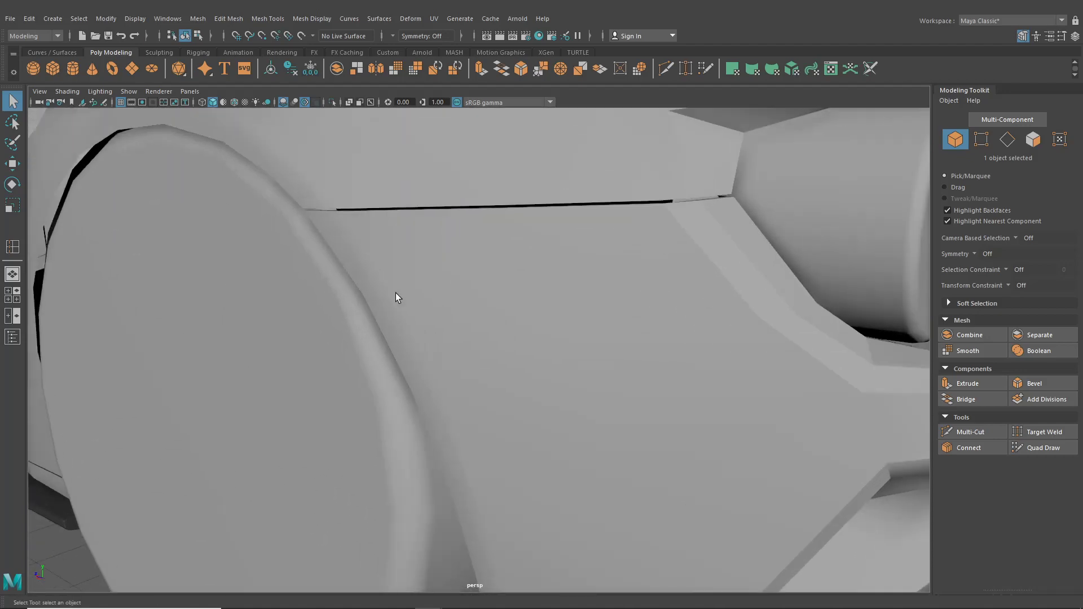
click(395, 293)
click(229, 19)
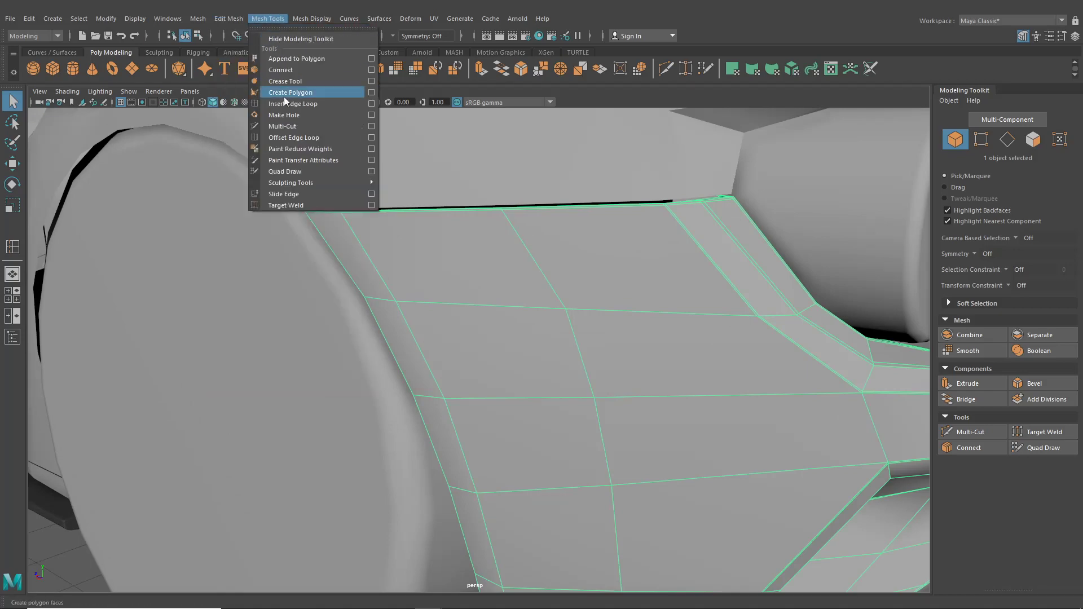
click(283, 96)
scroll(411, 267, up, 3)
scroll(617, 391, up, 3)
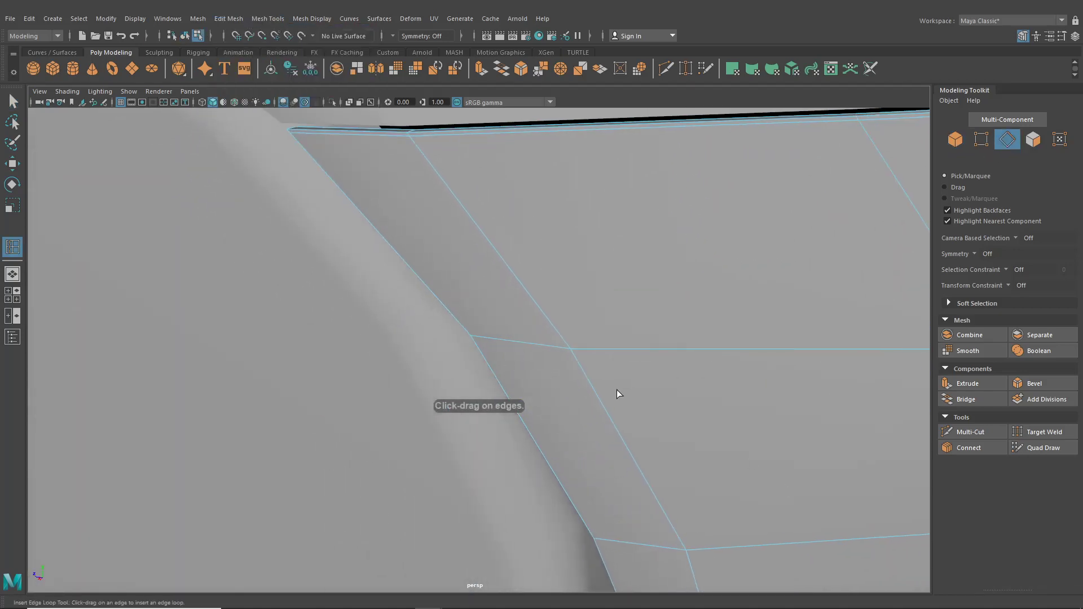
click(474, 336)
scroll(477, 341, up, 4)
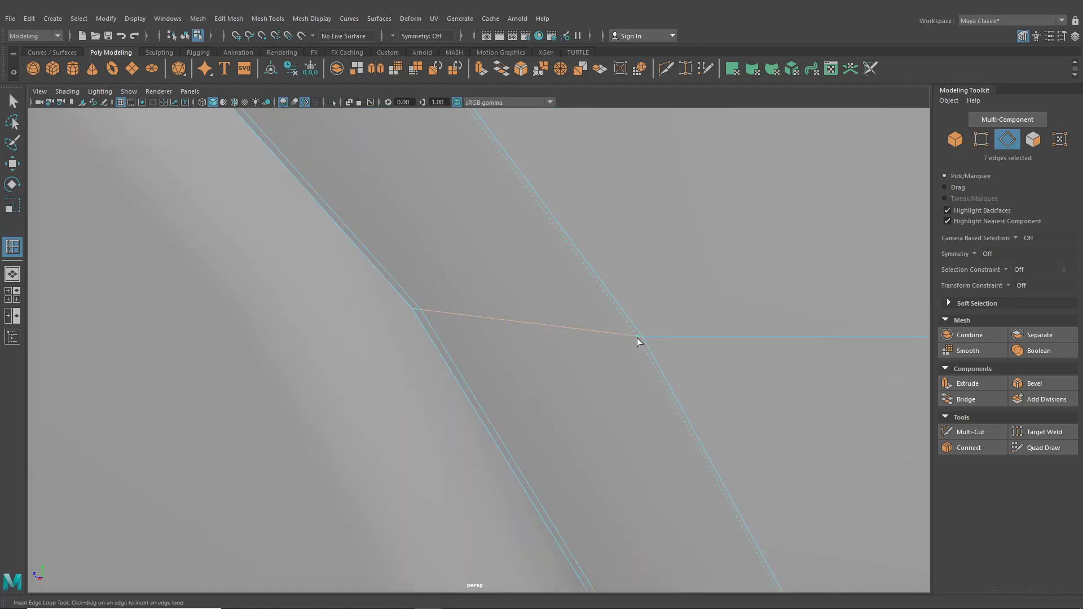
click(635, 339)
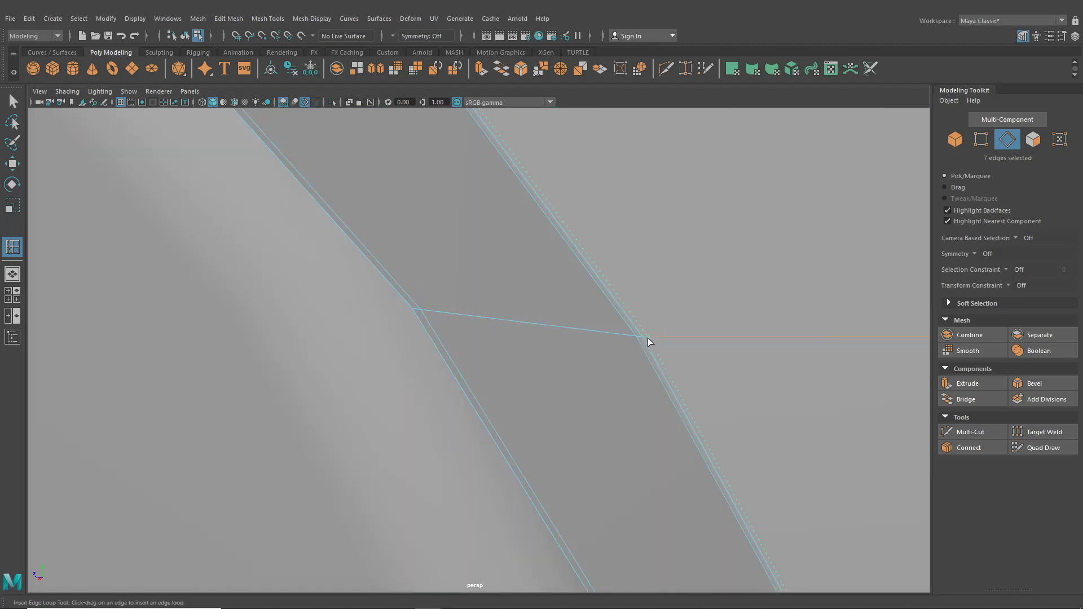
- Insert a supporting edge loop along the rear panel's bottom edge beside the wheel
scroll(650, 337, down, 10)
alt+drag(580, 249, 480, 265)
alt+middle_drag(474, 316, 440, 169)
scroll(471, 312, up, 4)
alt+drag(472, 312, 414, 287)
alt+middle_drag(414, 287, 452, 330)
scroll(452, 330, up, 4)
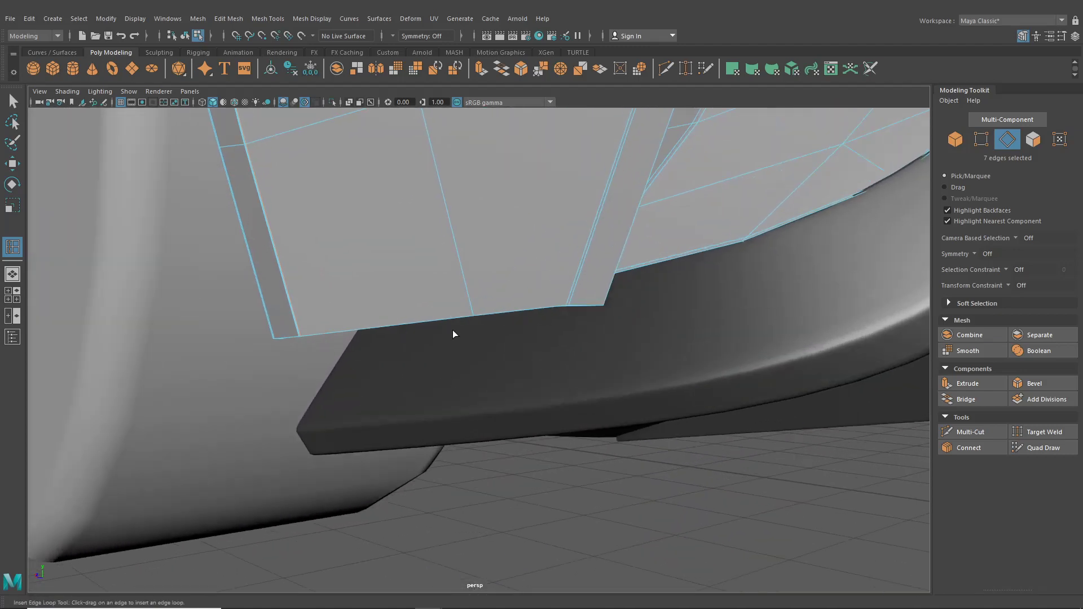
click(471, 312)
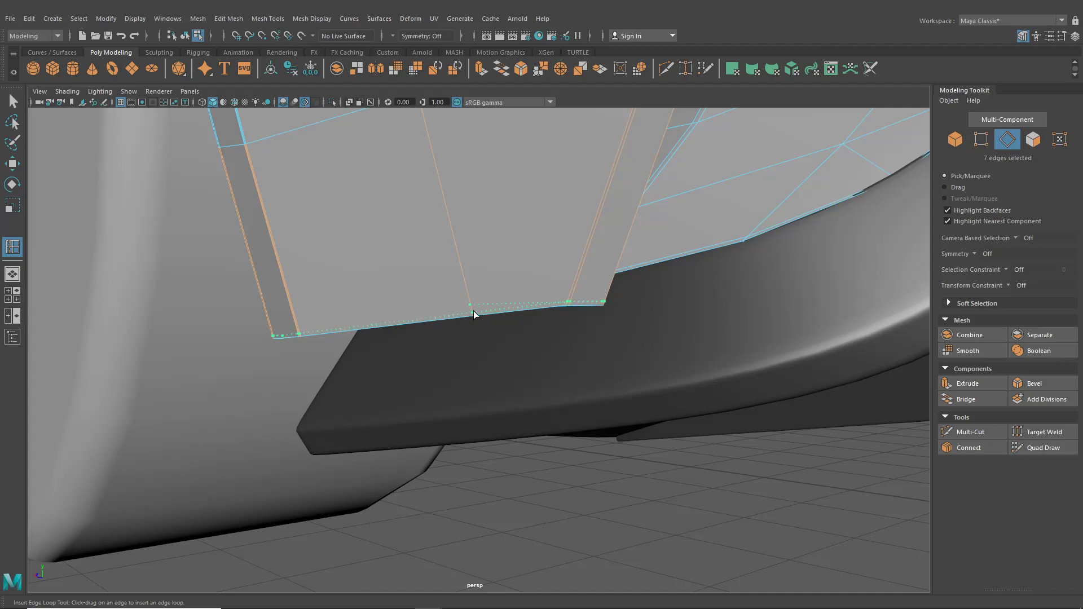
- Return to object mode, display the rear panel smoothed, and inspect its newly supported edges from behind the car
scroll(534, 332, down, 7)
mouse_move(544, 356)
alt+mouse_down()
mouse_move(506, 328)
mouse_move(531, 347)
alt+mouse_up()
scroll(531, 346, down, 5)
alt+middle_drag(530, 347, 420, 545)
alt+drag(457, 477, 512, 468)
alt+middle_drag(512, 468, 496, 440)
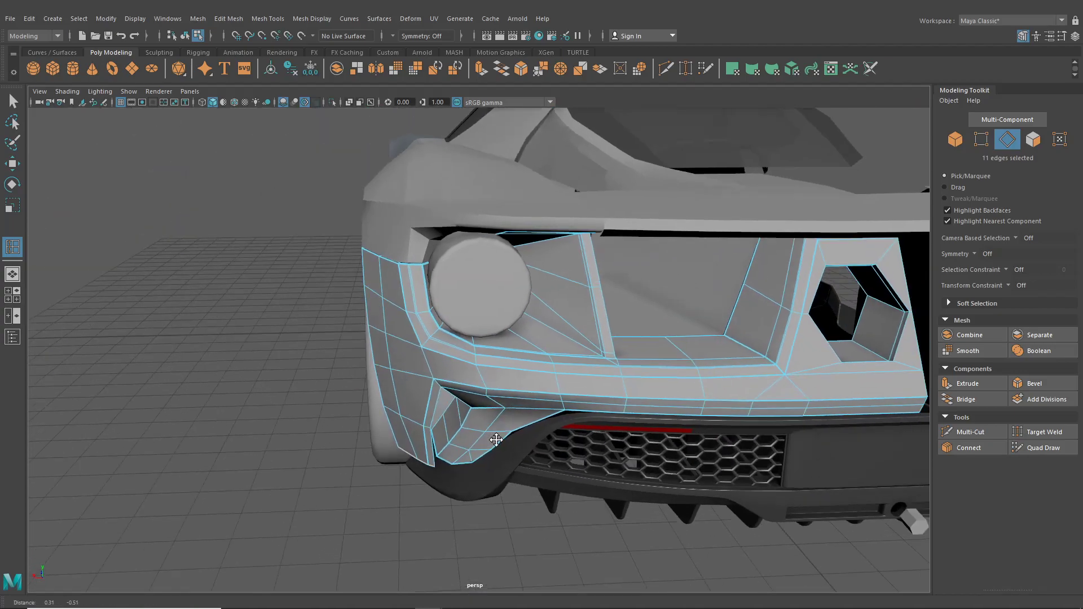
scroll(496, 440, up, 5)
alt+drag(496, 440, 405, 361)
click(183, 38)
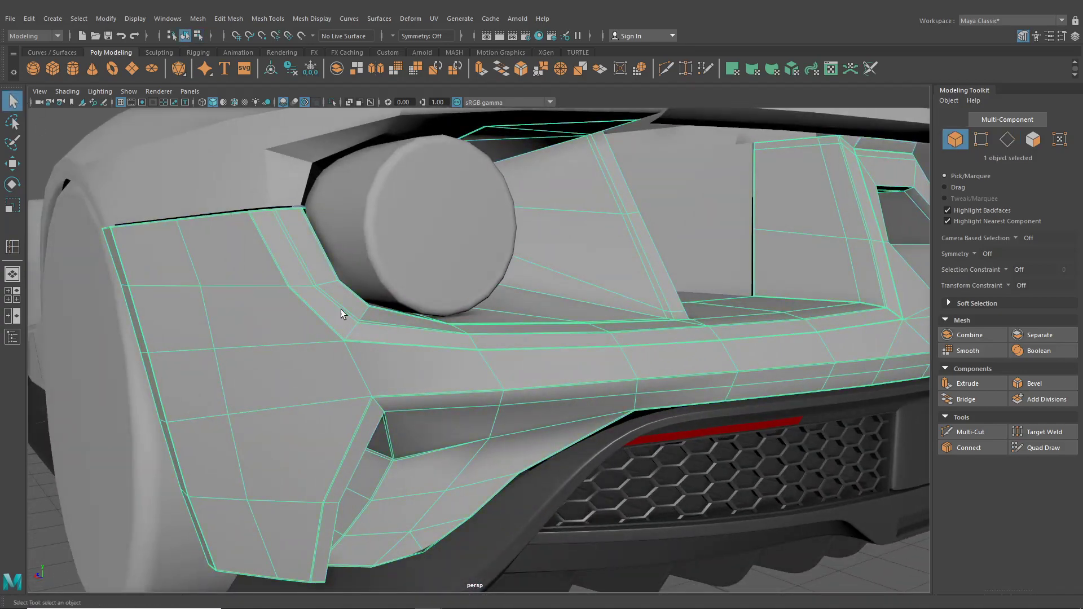
scroll(347, 344, down, 5)
key(3)
click(450, 475)
scroll(451, 475, up, 3)
alt+drag(459, 454, 507, 402)
scroll(434, 455, up, 3)
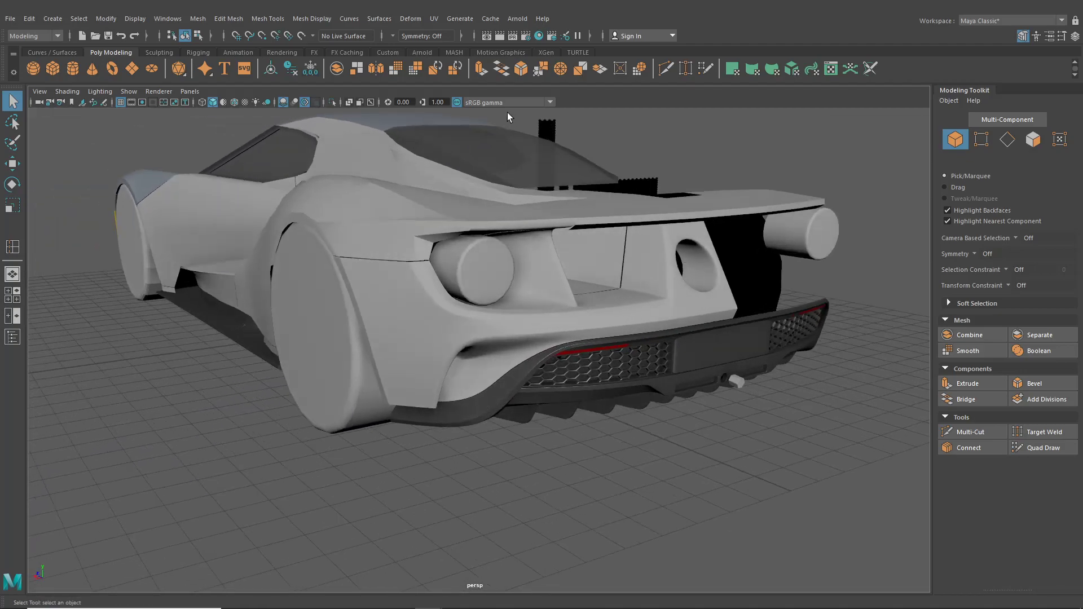
- Create a mirrored copy of the rear panel for the car's other side with Duplicate Special
click(559, 301)
click(29, 19)
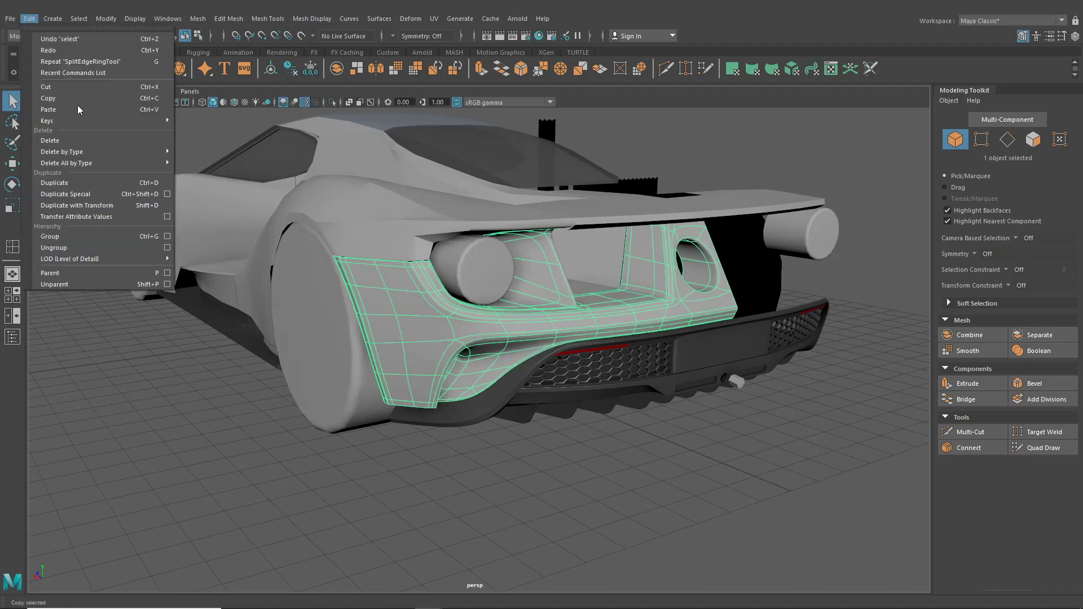
click(93, 196)
alt+drag(371, 365, 345, 420)
click(344, 419)
scroll(341, 384, down, 4)
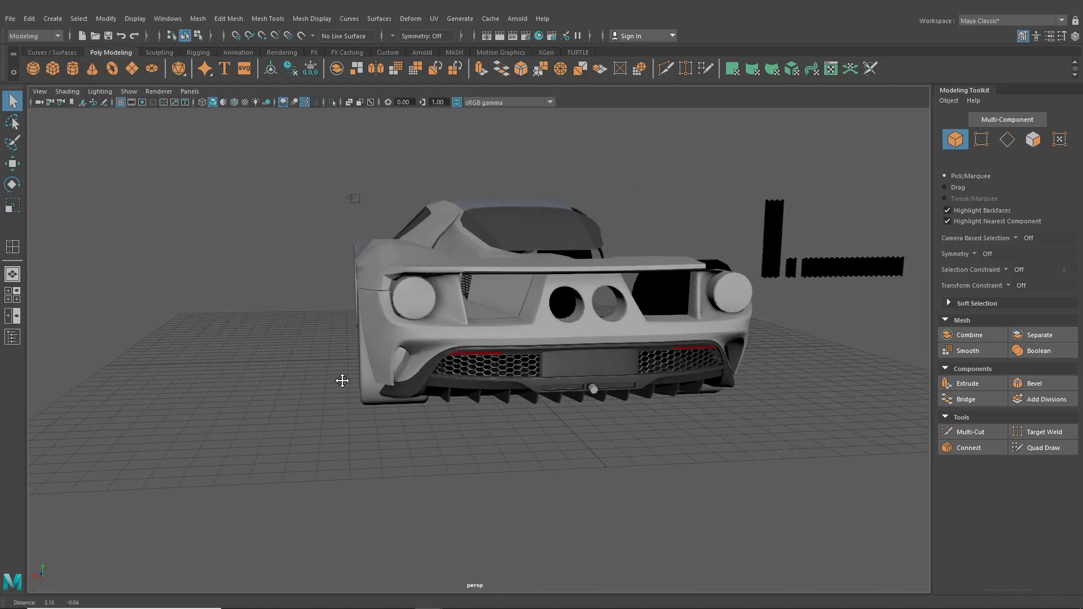
alt+drag(341, 380, 440, 373)
- Assign the first car paint material from the Hypershade to the rear panel and its mirrored copy
click(539, 36)
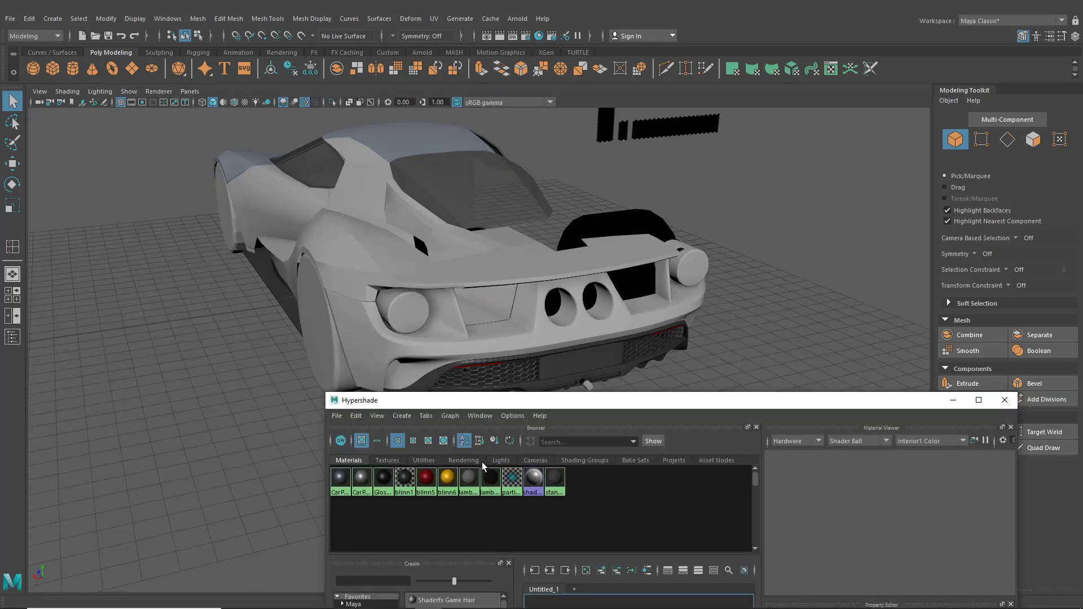
middle_drag(339, 480, 366, 372)
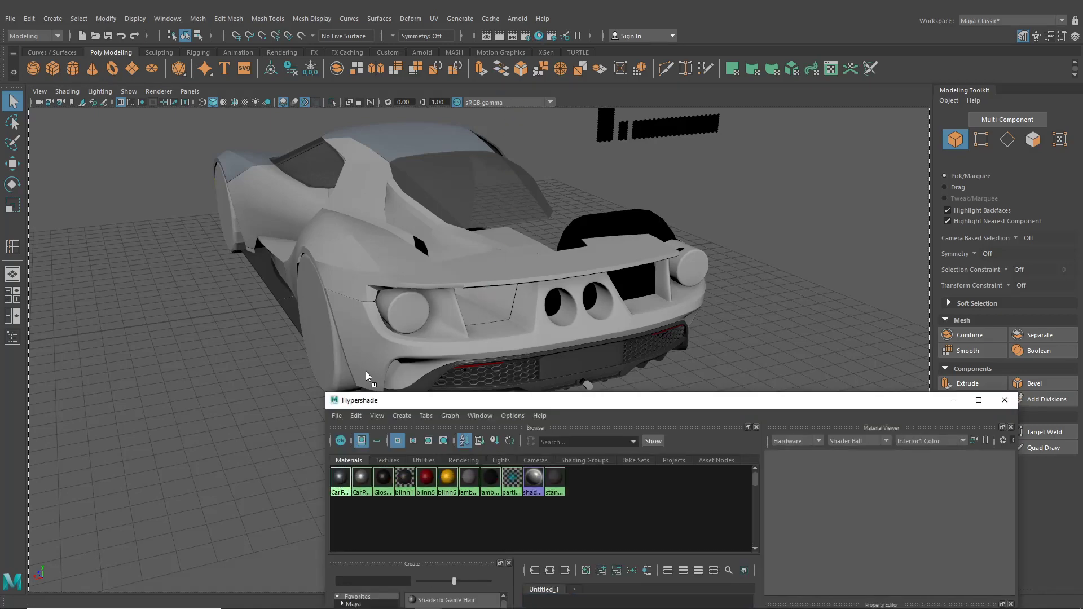
alt+drag(398, 361, 542, 361)
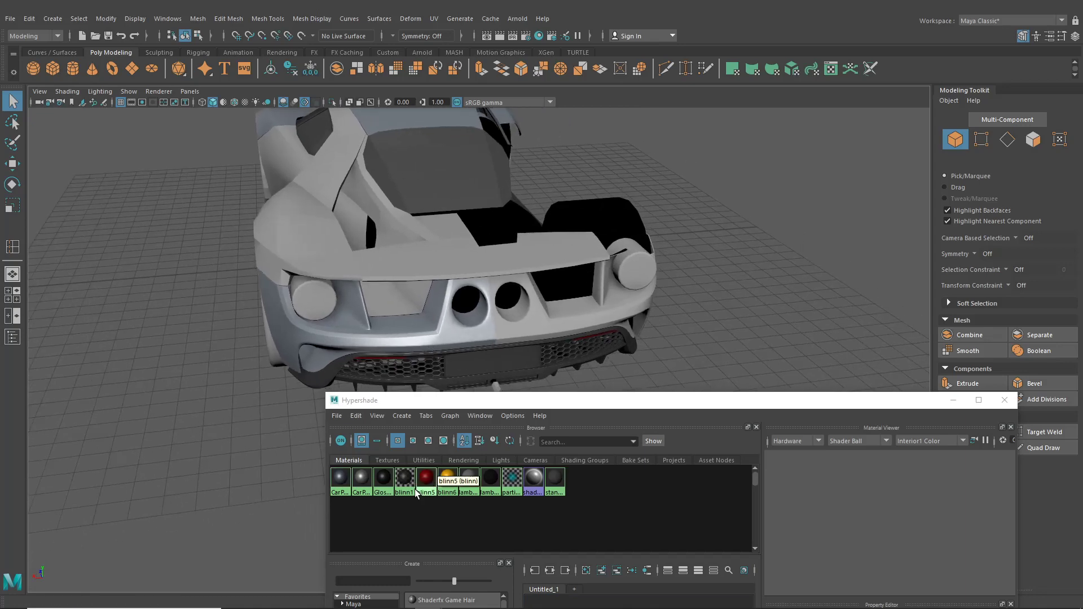
middle_drag(350, 479, 367, 433)
middle_drag(536, 334, 503, 350)
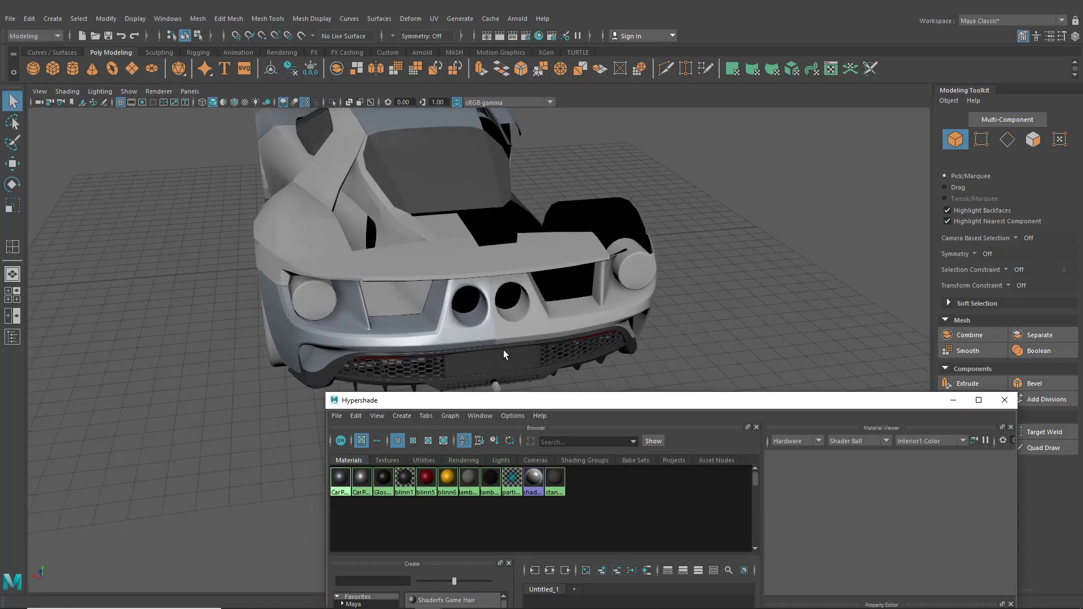
alt+drag(503, 350, 681, 320)
click(954, 400)
- Select the rear panel's bottom border edges between the wheel and the diffuser
scroll(581, 352, up, 3)
alt+middle_drag(541, 356, 674, 288)
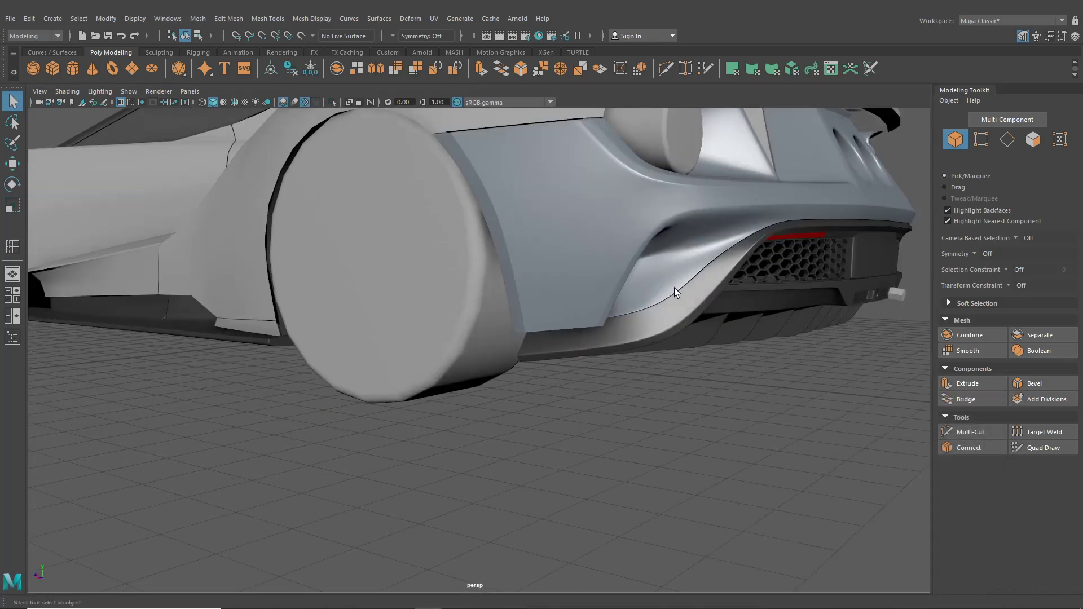
scroll(671, 290, up, 6)
alt+middle_drag(603, 333, 429, 316)
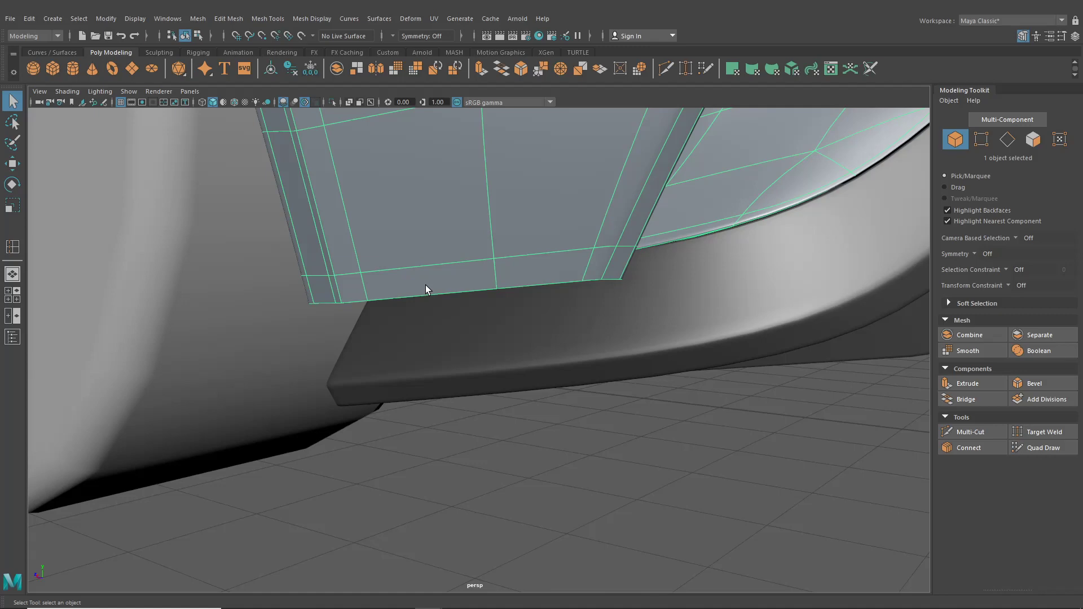
click(425, 285)
right_drag(417, 255, 412, 232)
alt+drag(437, 312, 439, 264)
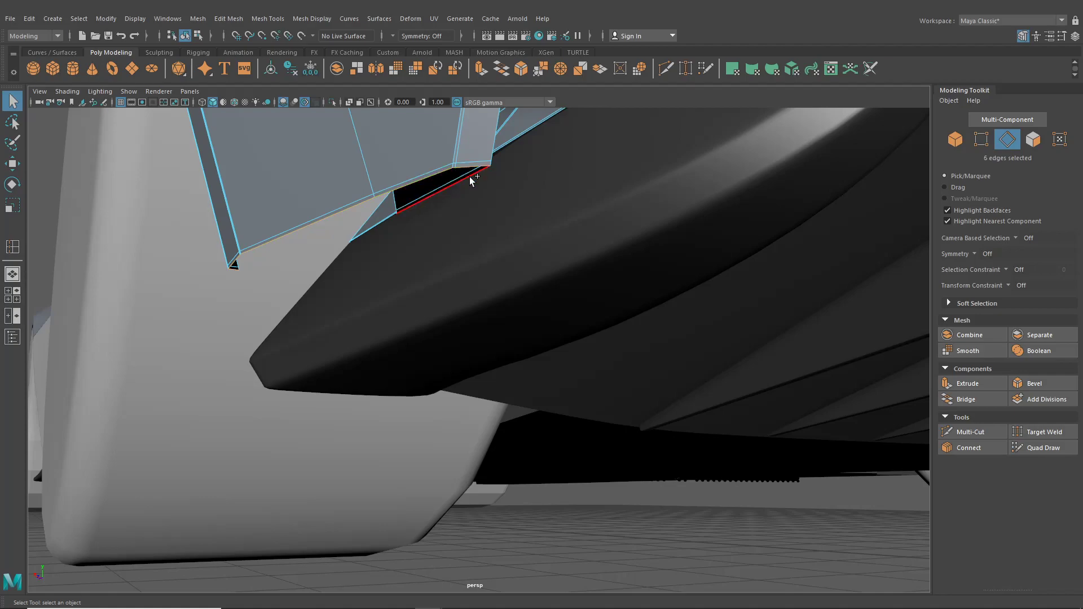
alt+drag(466, 193, 567, 288)
alt+right_drag(391, 288, 479, 511)
shift+click(396, 437)
alt+drag(396, 438, 513, 405)
- Extrude the selected bottom edges downward and shift them inward to follow the diffuser's outer end
key(ctrl+e)
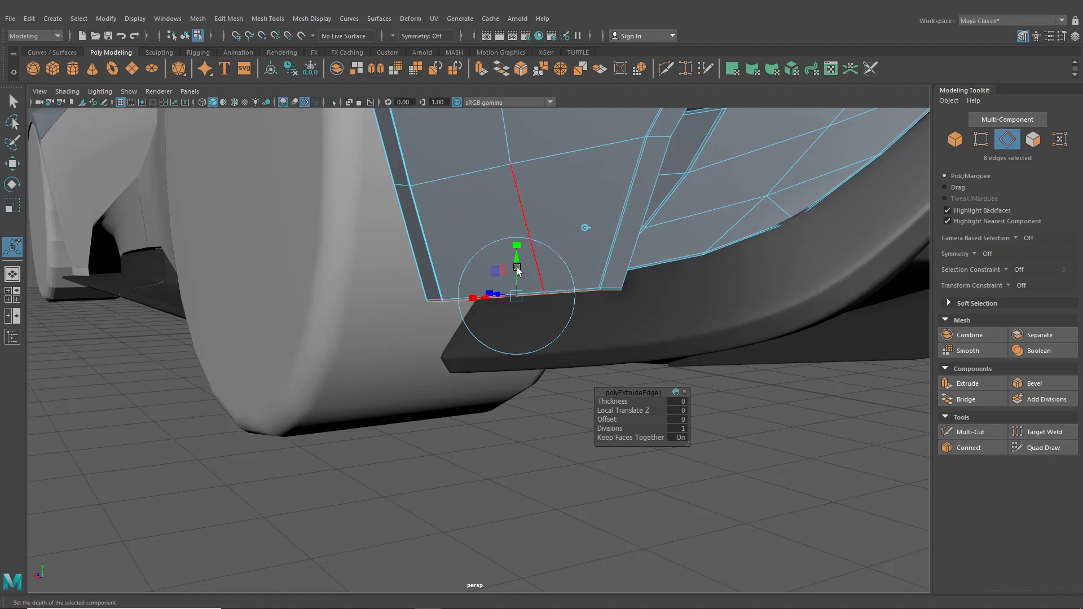
drag(516, 265, 515, 328)
drag(488, 361, 468, 370)
scroll(508, 360, down, 4)
scroll(488, 359, up, 3)
alt+right_drag(468, 374, 482, 366)
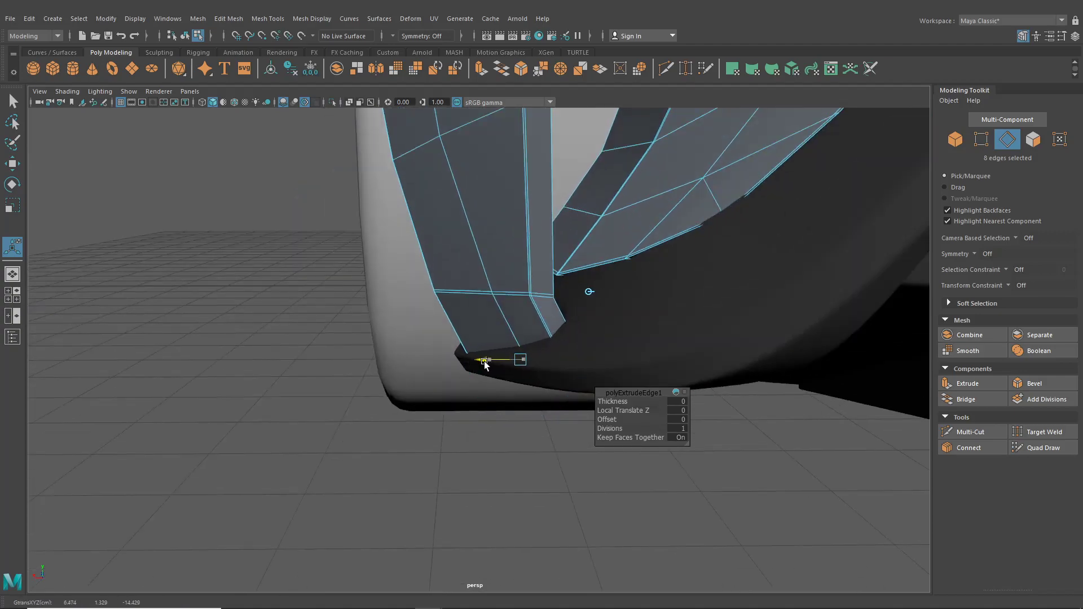
- Switch to the four-view layout to compare the extruded edges with the reference blueprints
scroll(487, 366, down, 4)
alt+drag(488, 376, 372, 363)
click(12, 297)
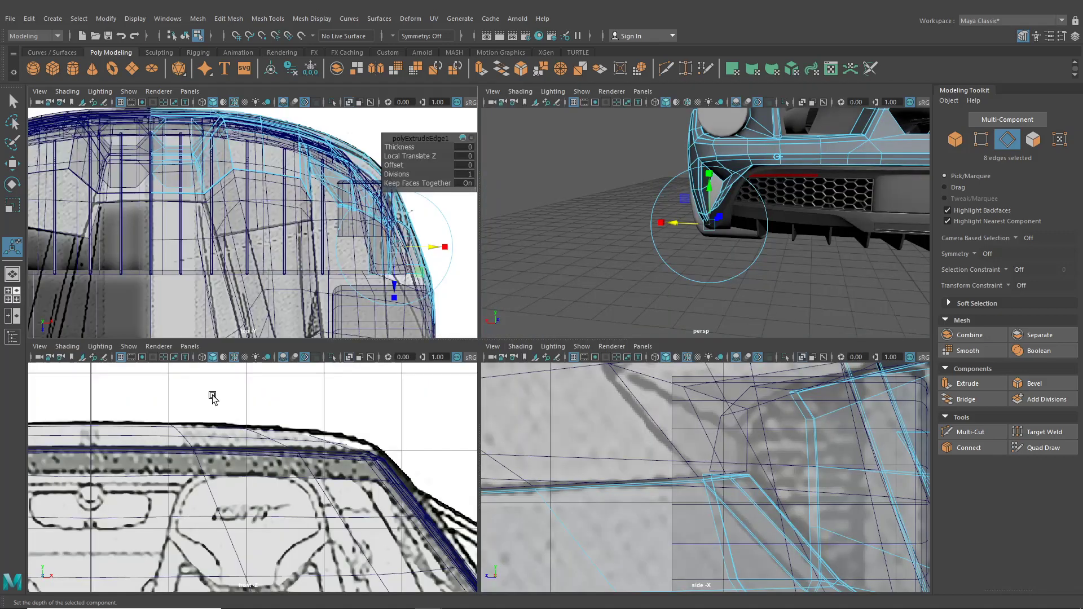
- Show the back1 view in the front view's viewport and shift the extruded bottom edges sideways against the blueprint
click(187, 347)
mouse_move(282, 381)
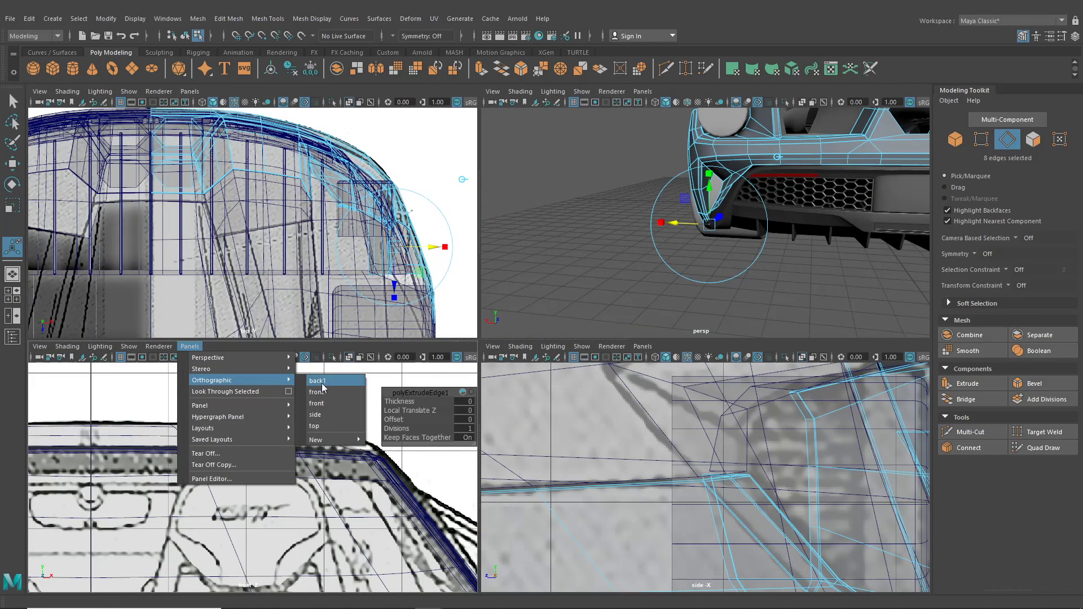
click(317, 381)
scroll(256, 460, up, 6)
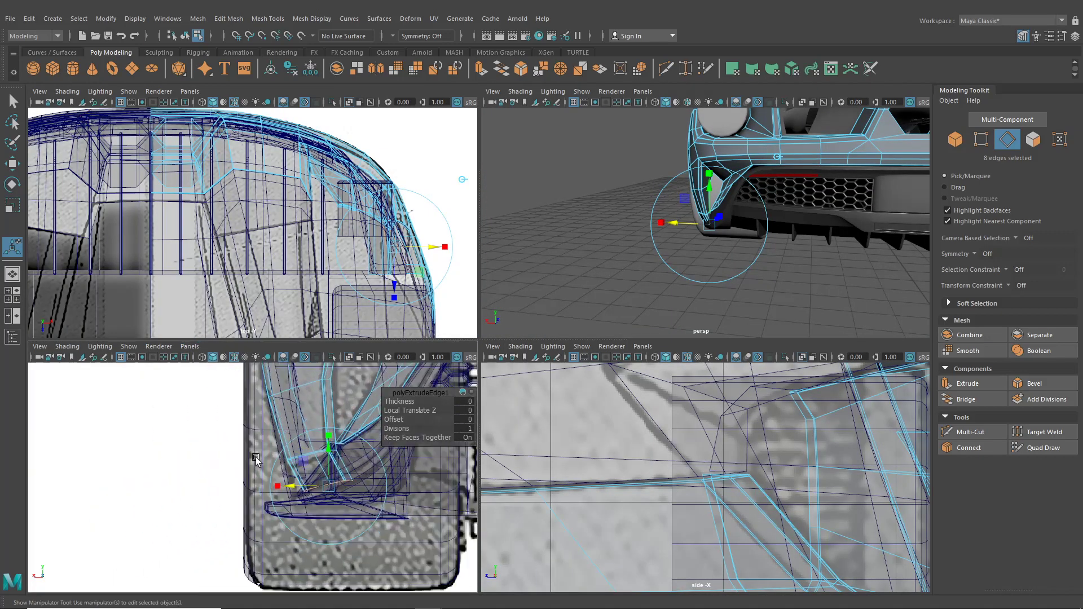
scroll(256, 460, up, 4)
drag(281, 508, 283, 516)
- Turn off smooth preview on the diffuser and move its outer end vertices along the X axis to adjust the fit under the rear panel
key(space)
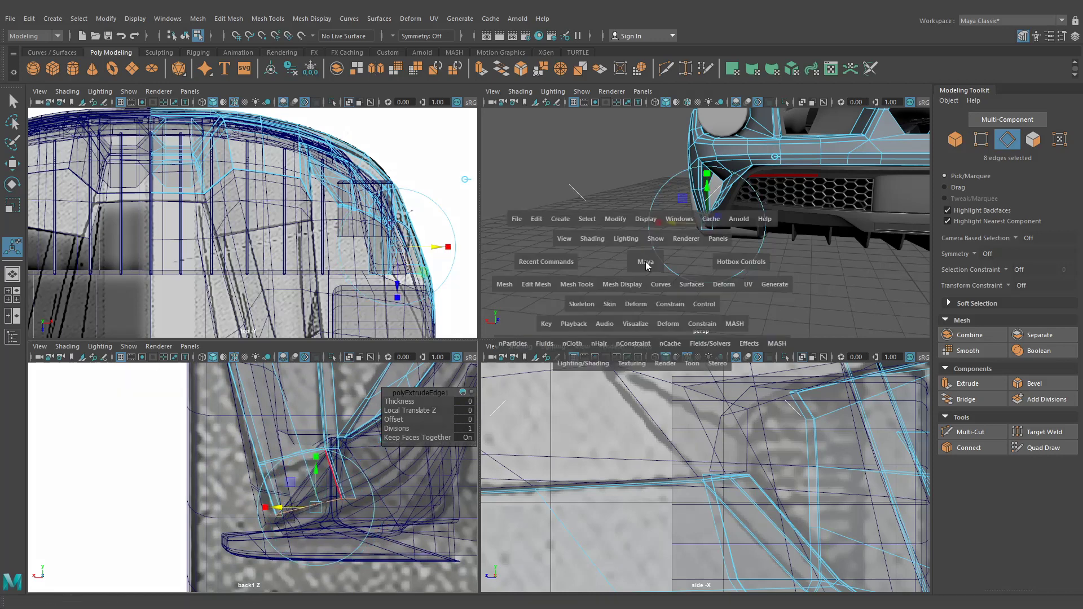
scroll(617, 310, up, 6)
alt+drag(592, 309, 612, 311)
alt+middle_drag(612, 310, 583, 289)
alt+right_drag(584, 289, 600, 335)
click(599, 334)
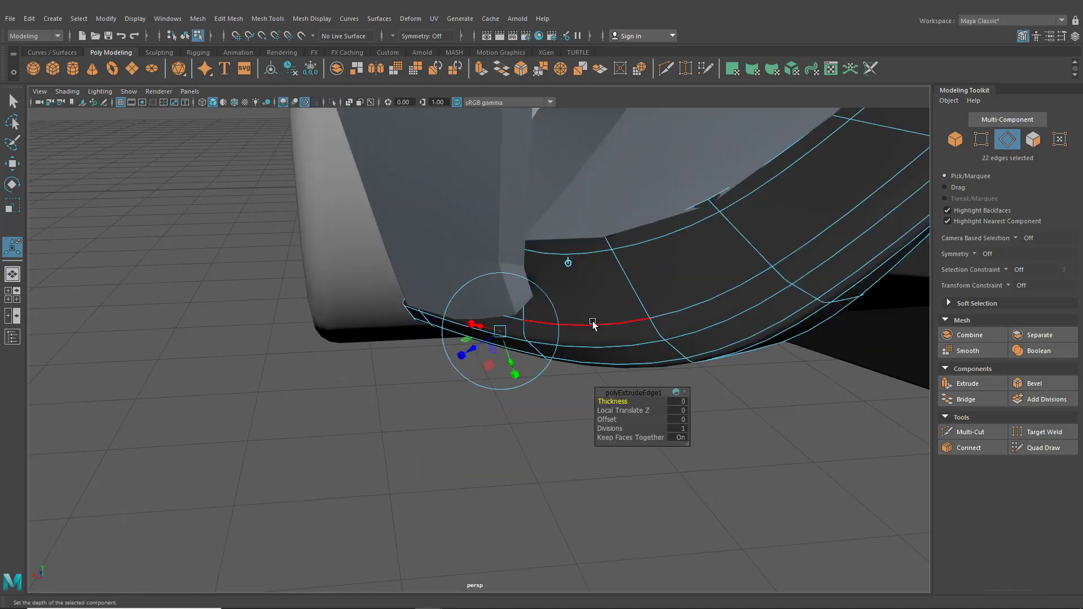
key(1)
right_drag(593, 287, 539, 289)
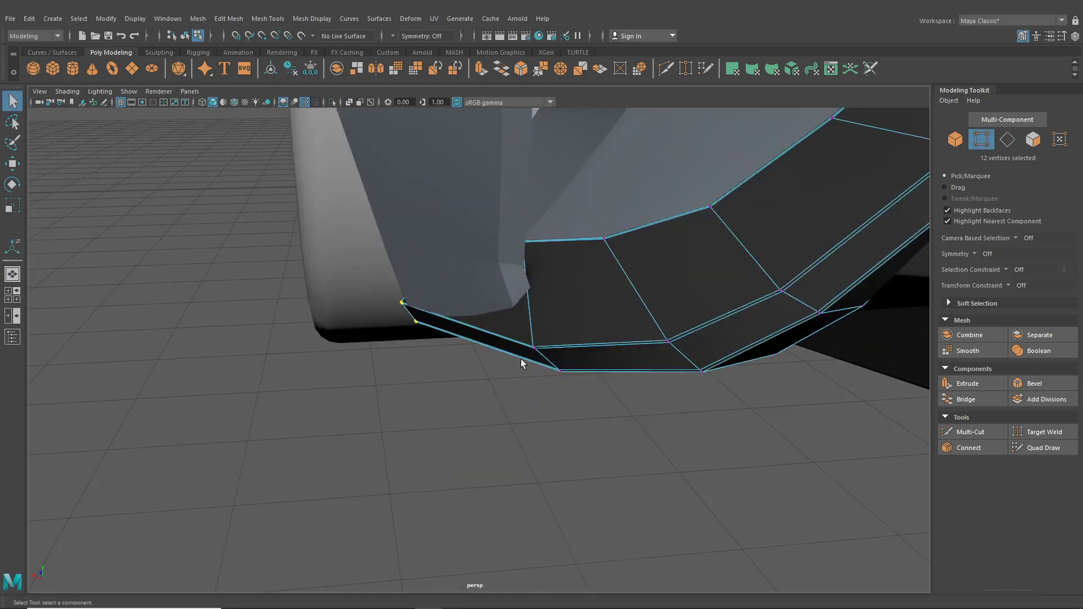
click(17, 163)
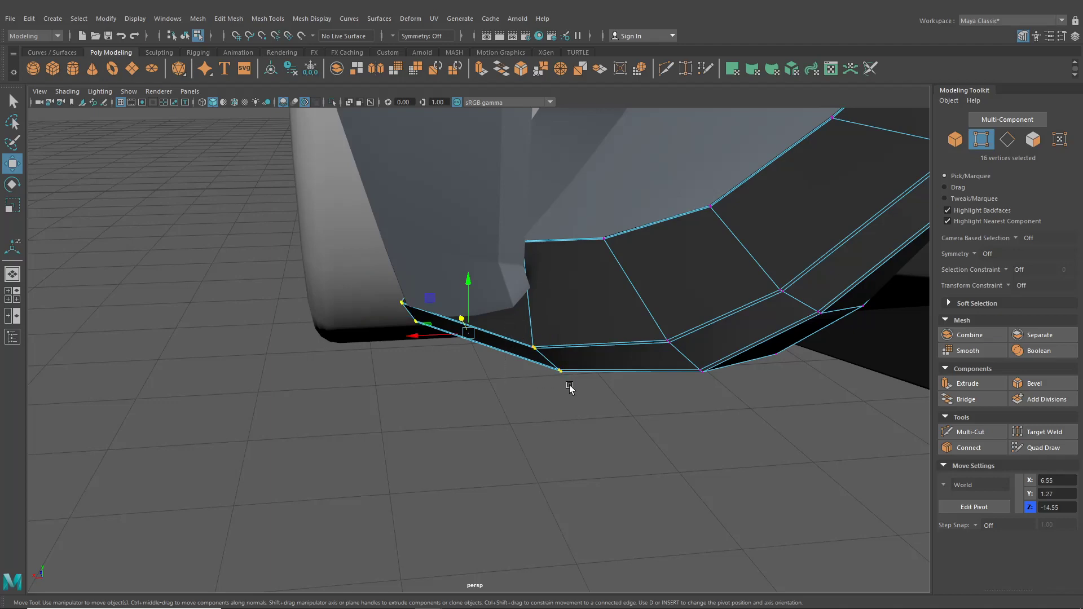
alt+drag(570, 388, 429, 359)
drag(362, 278, 440, 345)
drag(382, 303, 496, 335)
- Delete the extruded faces below the rear panel's bottom edge, including the ones at the wheel-side corner
click(186, 37)
click(493, 217)
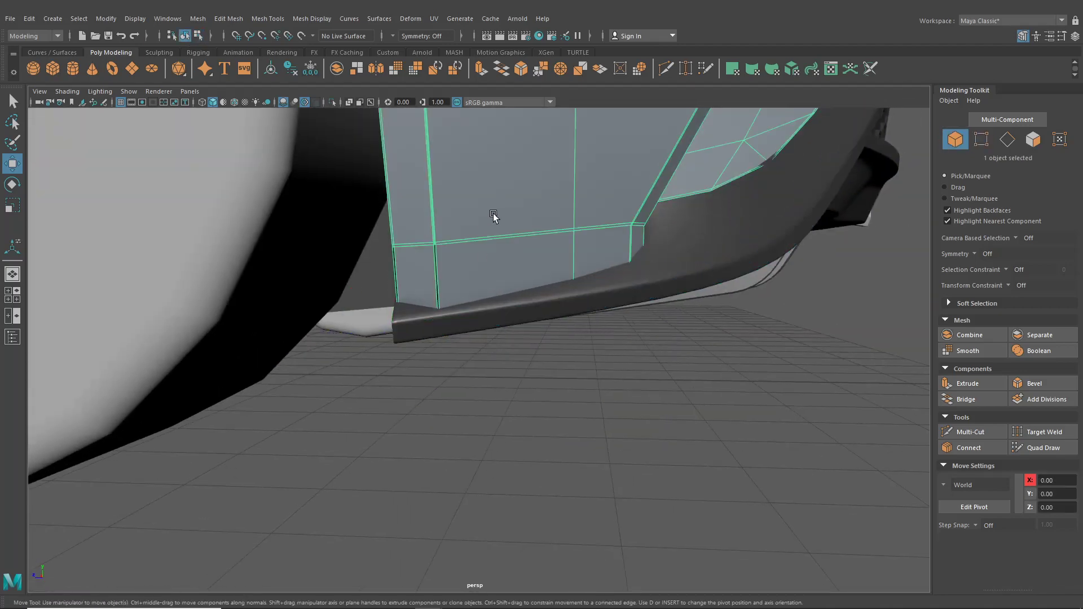
right_drag(493, 215, 493, 244)
click(499, 257)
shift+click(594, 260)
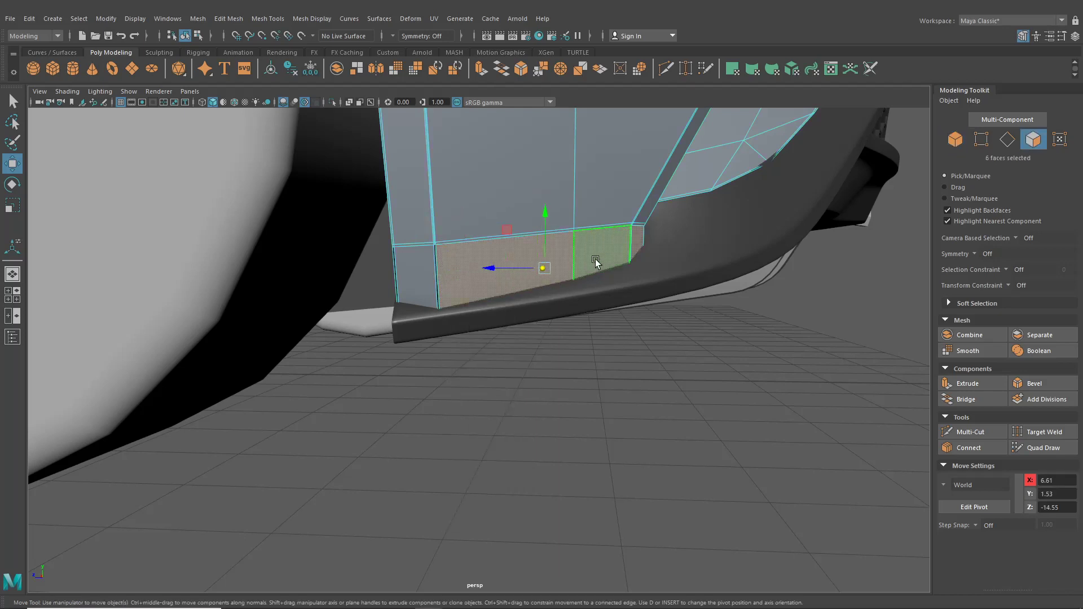
key(Delete)
click(427, 267)
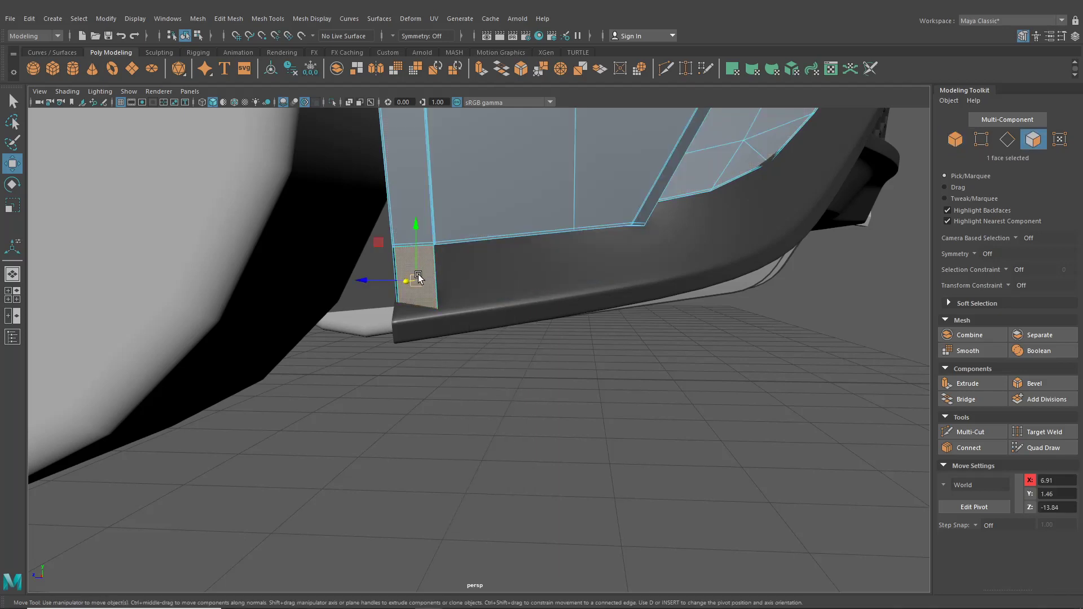
drag(362, 281, 362, 280)
key(Delete)
- Select the rear panel's bottom border edges from one end and around the first corner
right_drag(448, 160, 442, 142)
alt+middle_drag(442, 142, 510, 310)
scroll(510, 311, up, 3)
alt+drag(509, 311, 570, 322)
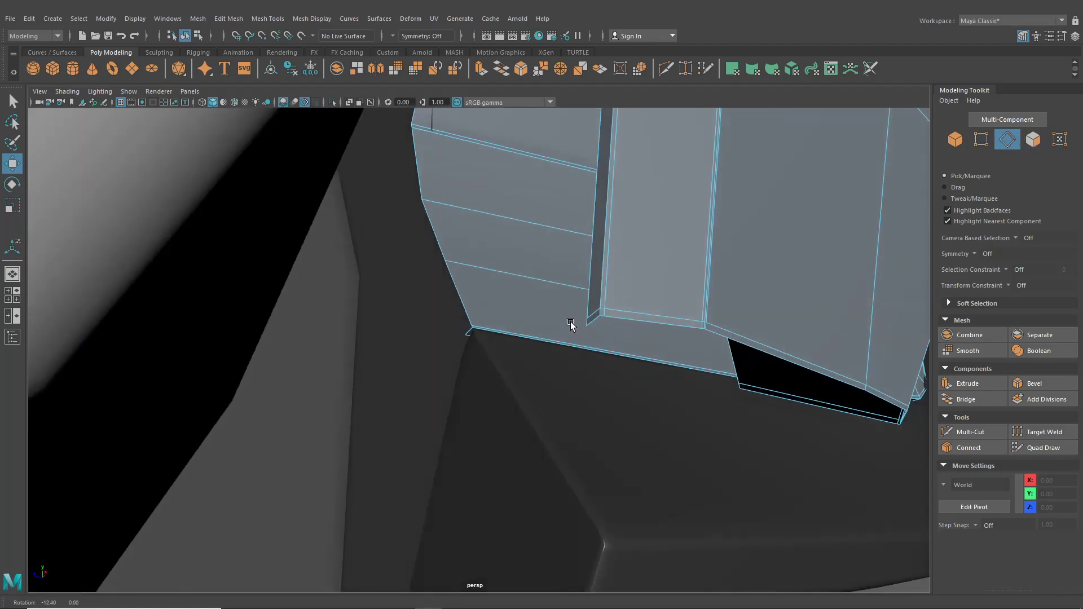
click(592, 320)
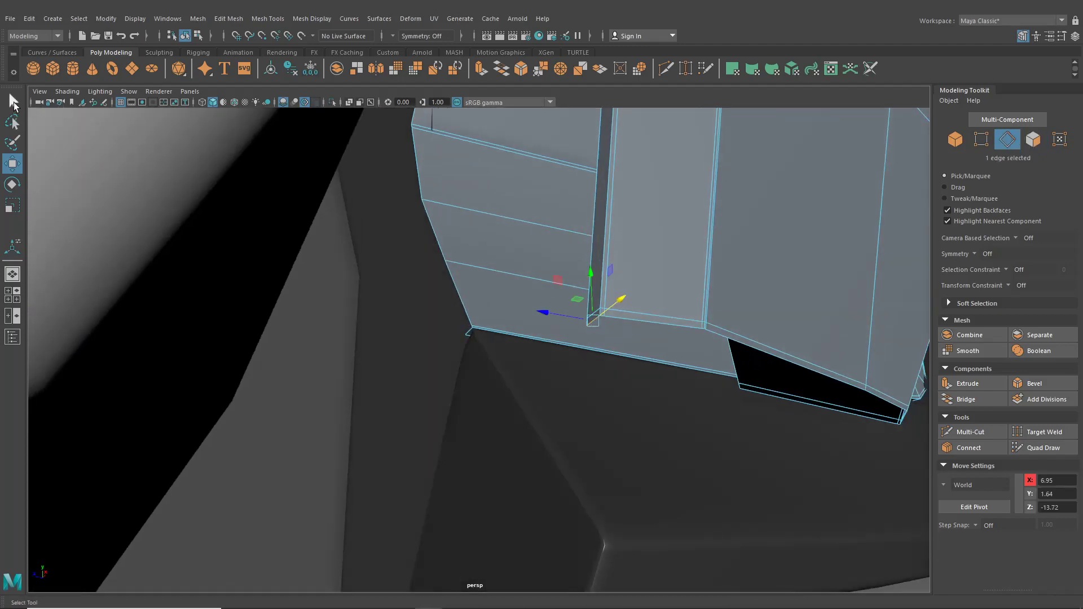
key(q)
shift+click(618, 320)
shift+click(617, 319)
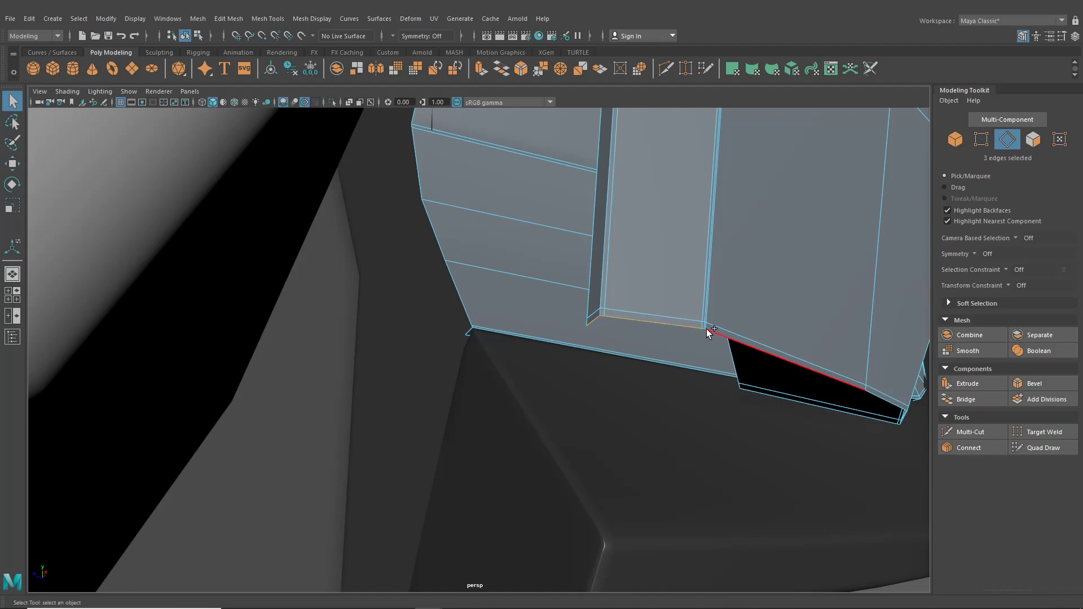
alt+drag(706, 332, 452, 328)
alt+right_drag(453, 328, 624, 507)
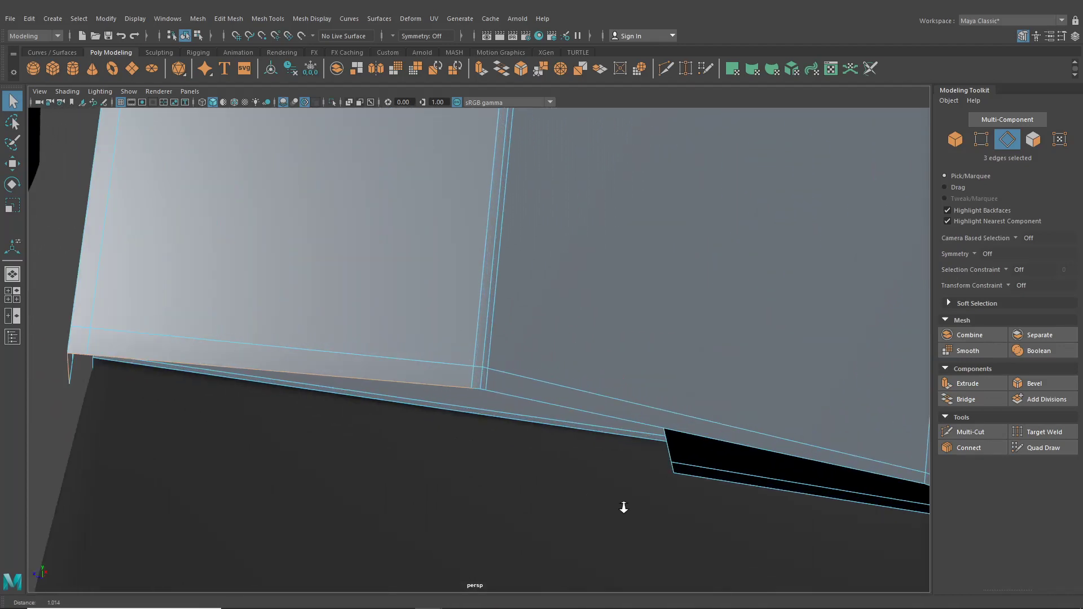
shift+click(483, 390)
shift+click(501, 395)
- Add the remaining bottom border edges and the opposite corner of the rear panel to the edge selection
alt+right_drag(762, 432, 656, 412)
alt+drag(656, 411, 307, 417)
alt+middle_drag(308, 417, 367, 421)
alt+right_drag(368, 421, 483, 403)
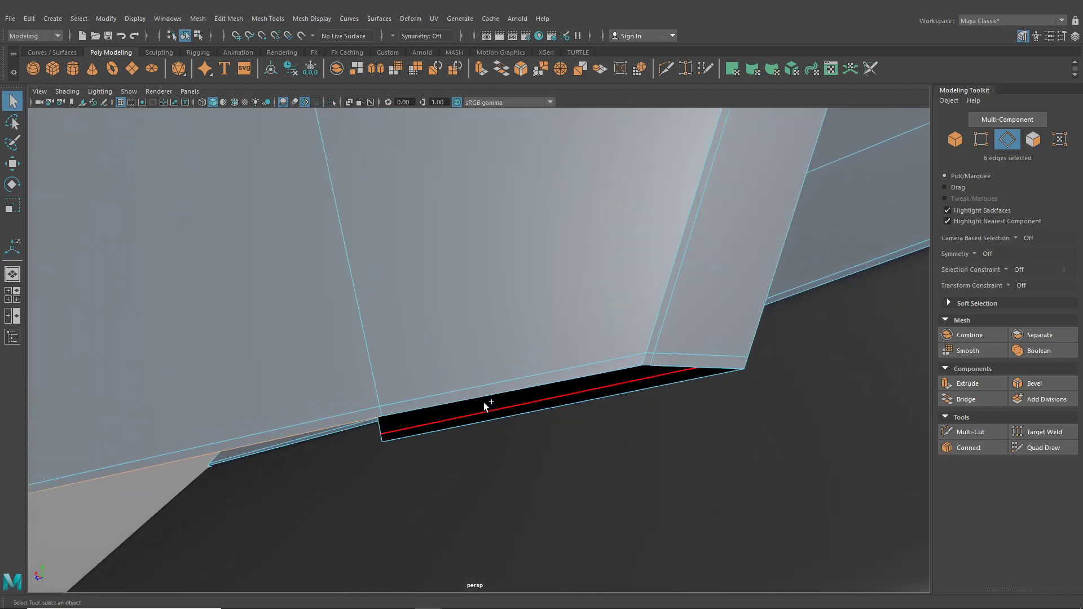
shift+click(648, 365)
shift+click(661, 367)
alt+drag(665, 365, 548, 398)
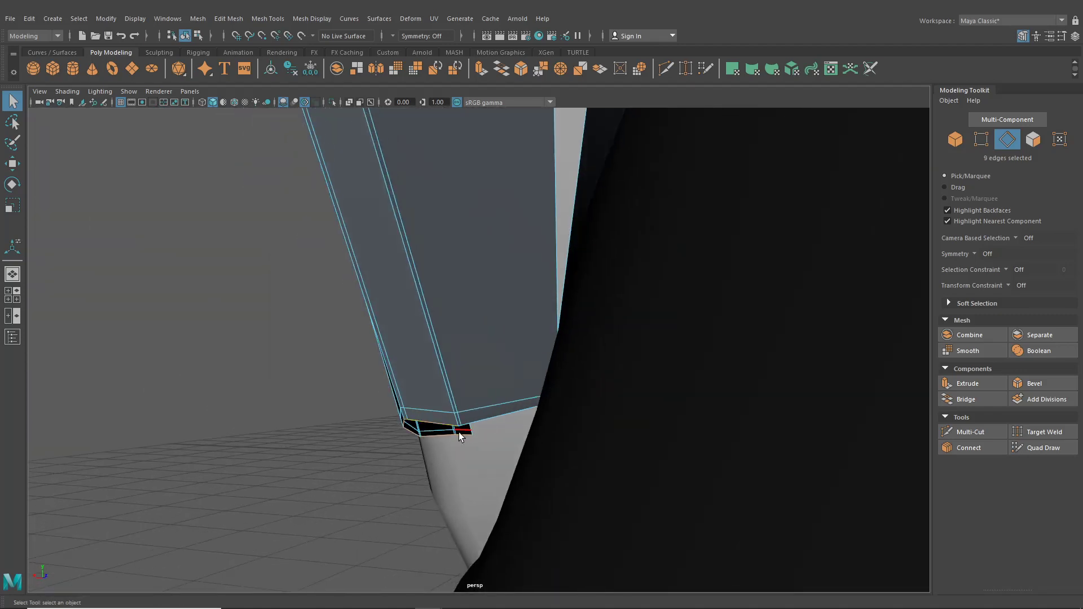
alt+right_drag(458, 435, 489, 496)
shift+double_click(445, 488)
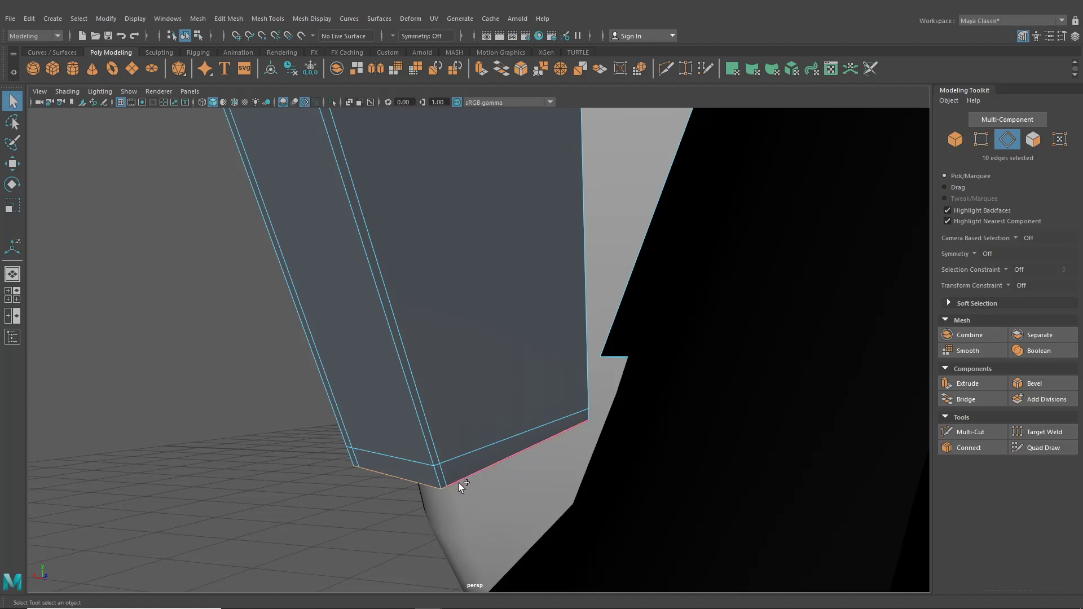
- Extrude the selected bottom border edges straight down along the world axis until they reach the diffuser
alt+drag(458, 483, 506, 463)
key(ctrl+e)
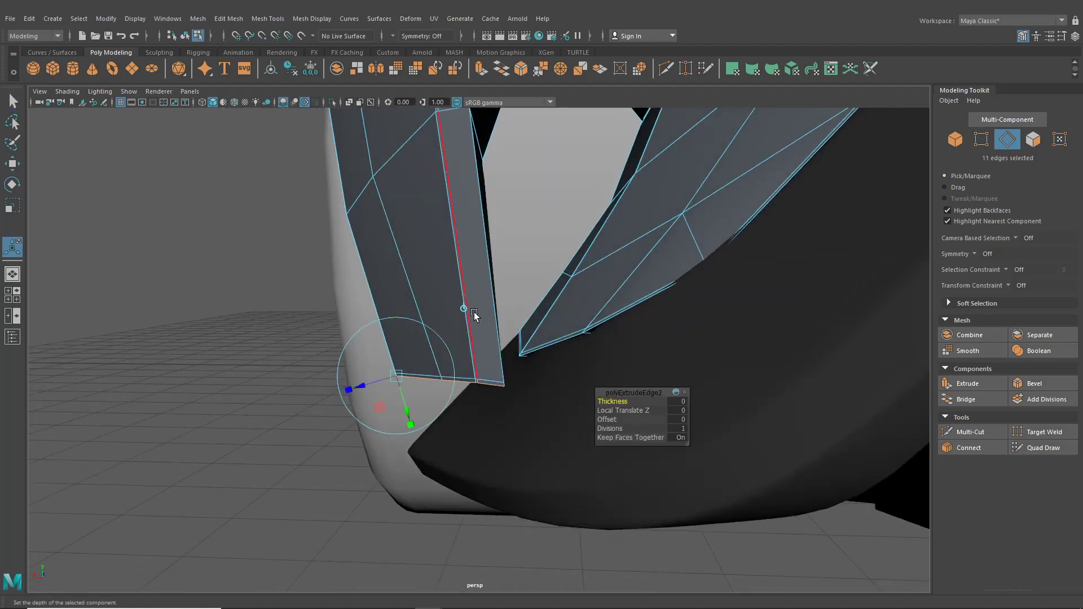
click(463, 309)
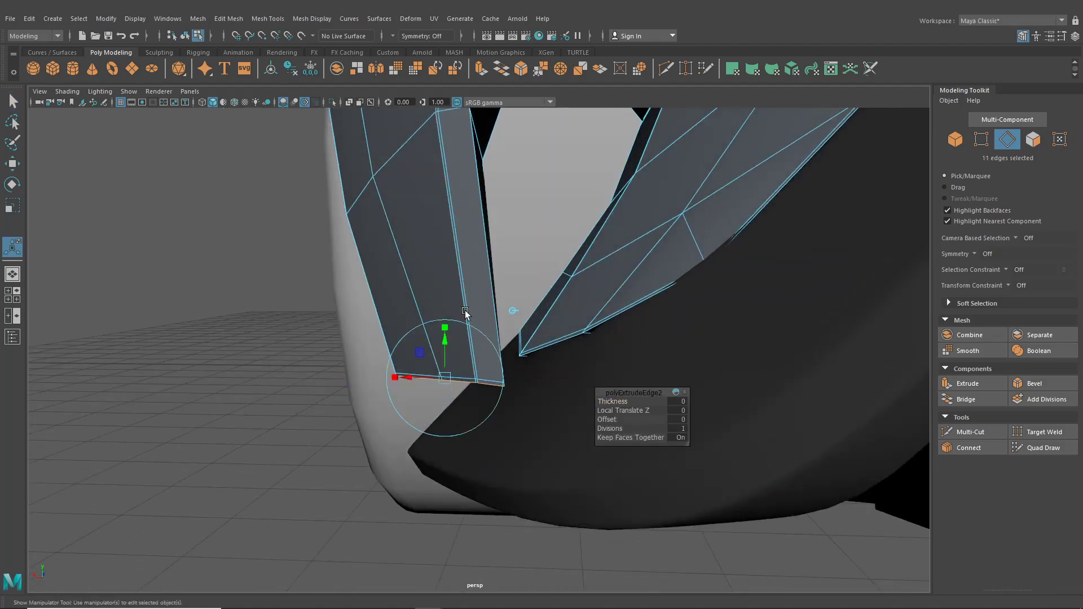
drag(444, 347, 439, 465)
drag(474, 428, 587, 425)
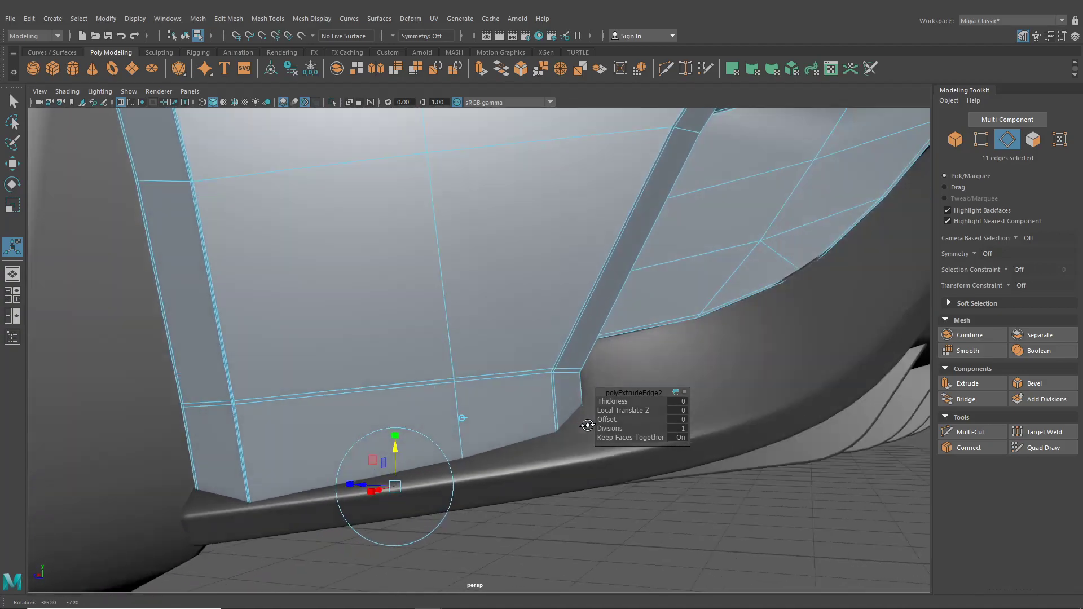
alt+right_drag(587, 425, 536, 412)
alt+middle_drag(537, 411, 573, 392)
alt+drag(472, 391, 485, 393)
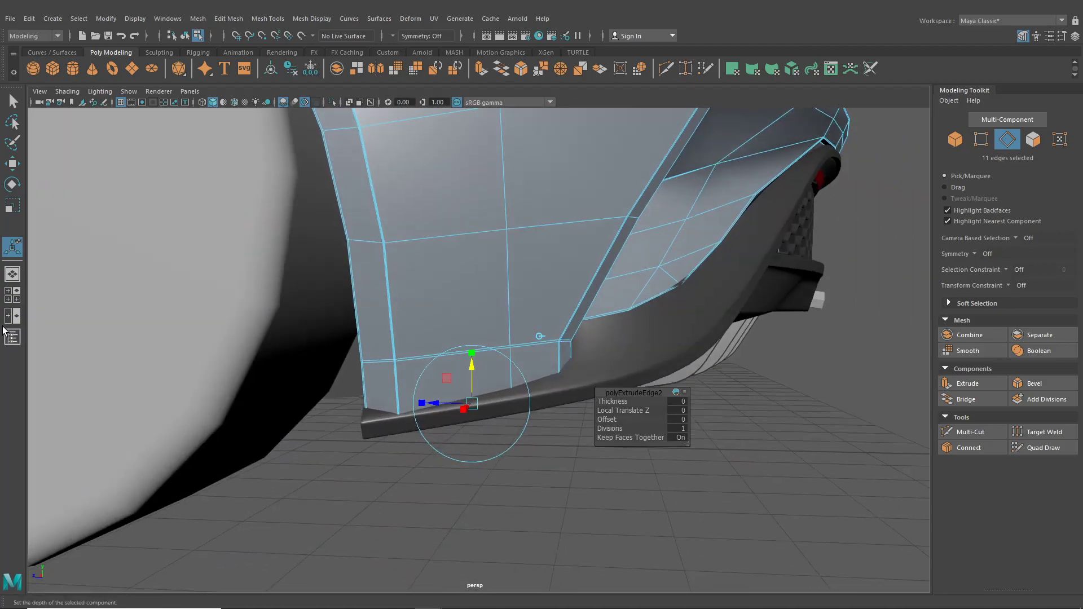
- Switch to the four-view layout and frame the extruded bottom edges in the side view
click(18, 299)
alt+middle_drag(663, 456, 672, 395)
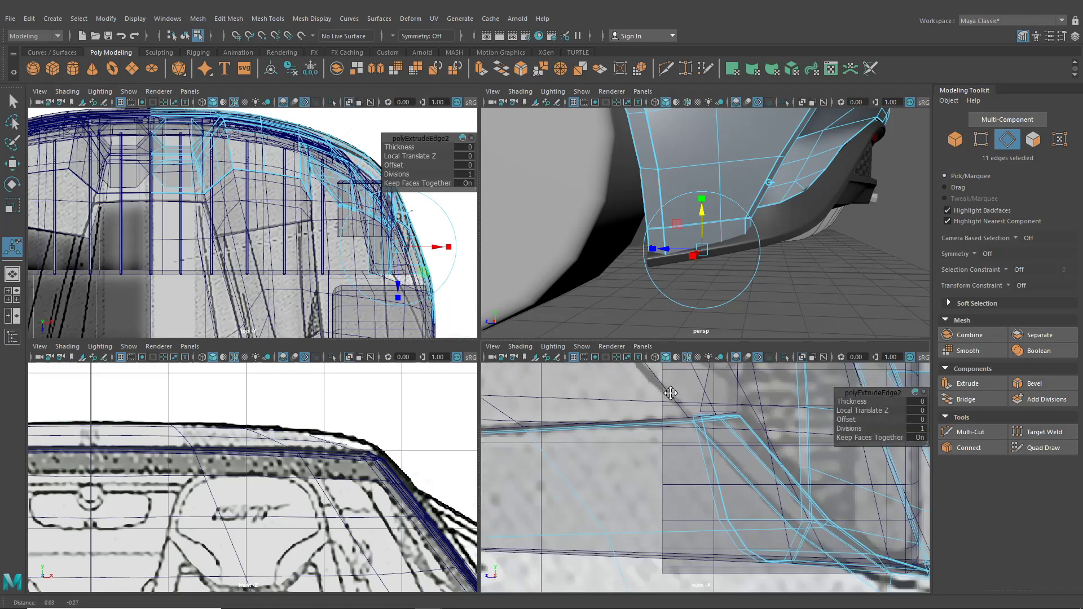
alt+right_drag(672, 394, 657, 528)
alt+middle_drag(657, 527, 730, 424)
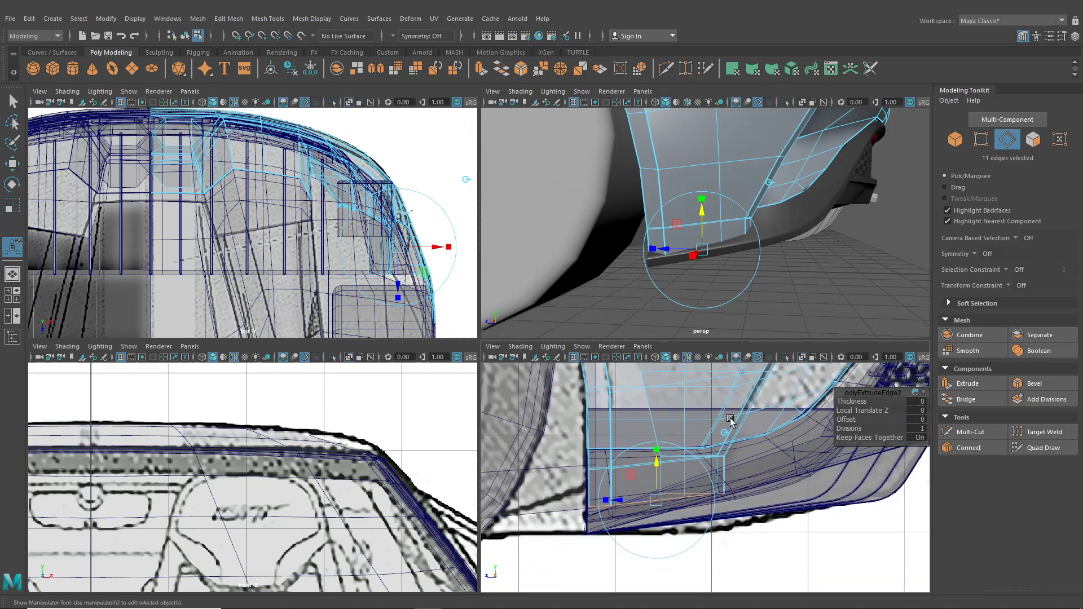
alt+right_drag(730, 424, 718, 435)
alt+middle_drag(718, 435, 763, 436)
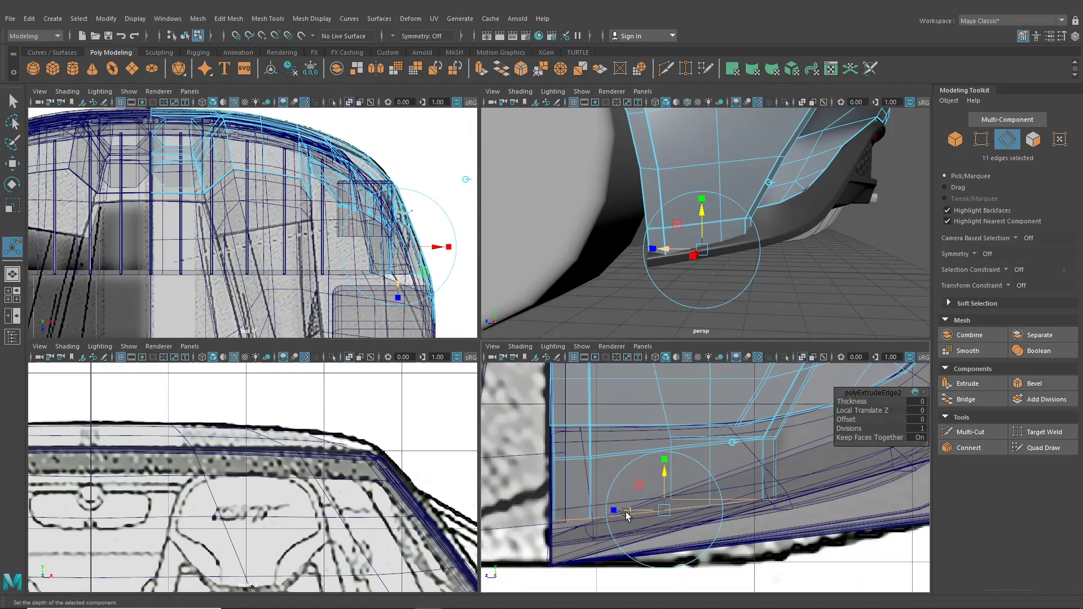
drag(626, 512, 626, 512)
key(ctrl+z)
alt+middle_drag(680, 399, 629, 406)
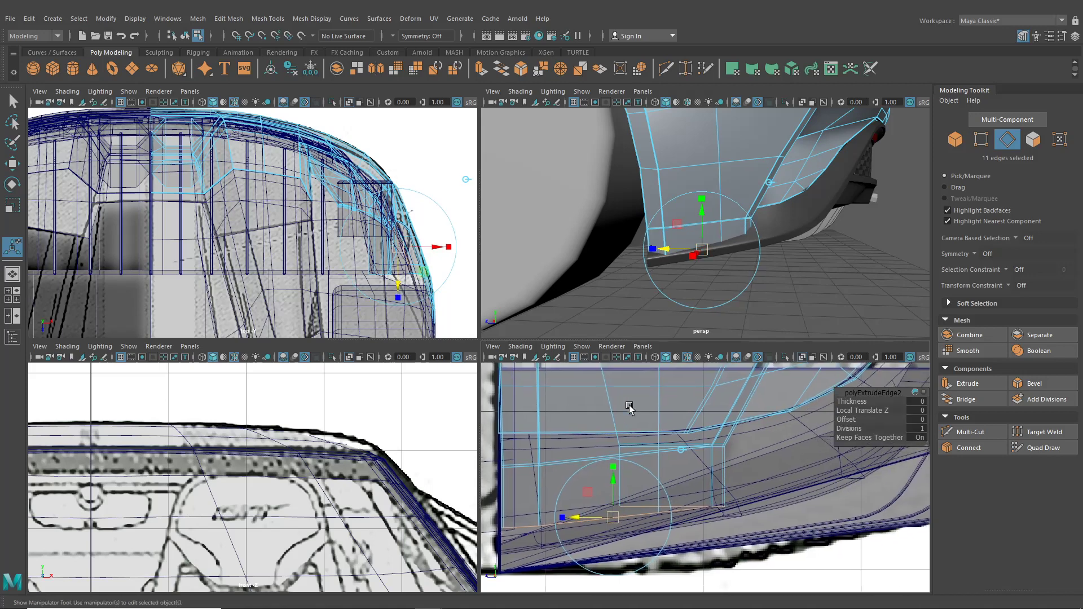
- In the side view, slide the extruded strip's rear corner and middle bottom vertices toward the wheel and slightly raise the corner ones
right_drag(629, 304, 592, 288)
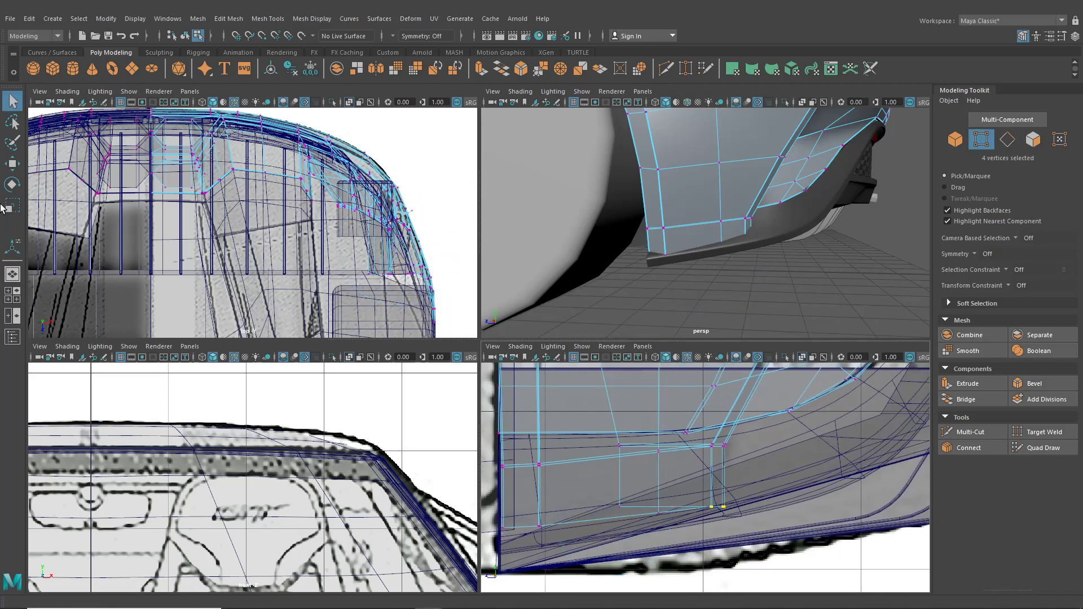
key(w)
drag(672, 509, 620, 510)
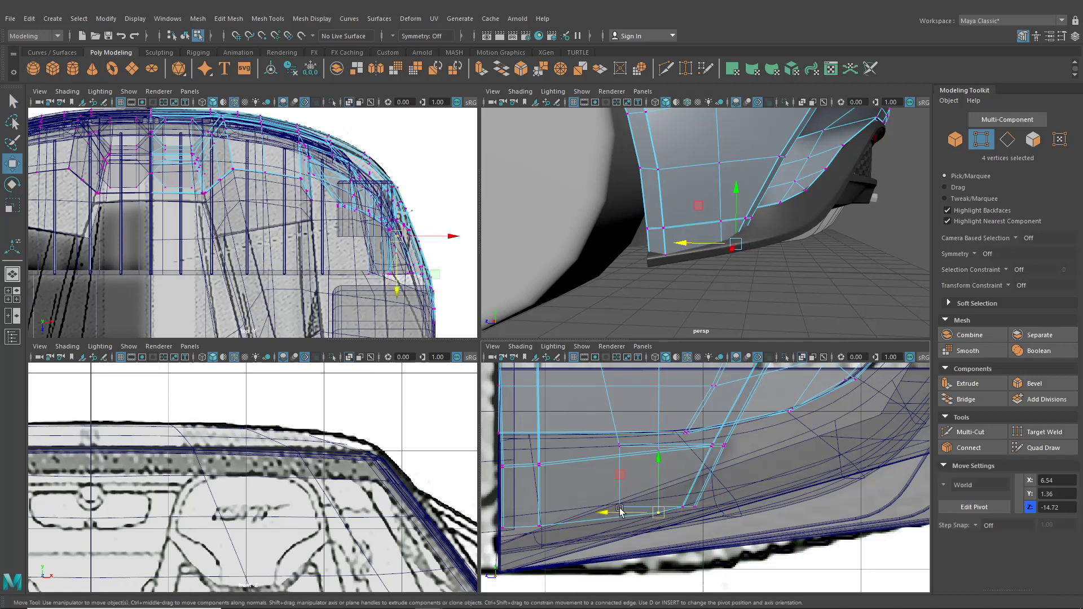
drag(613, 515, 600, 515)
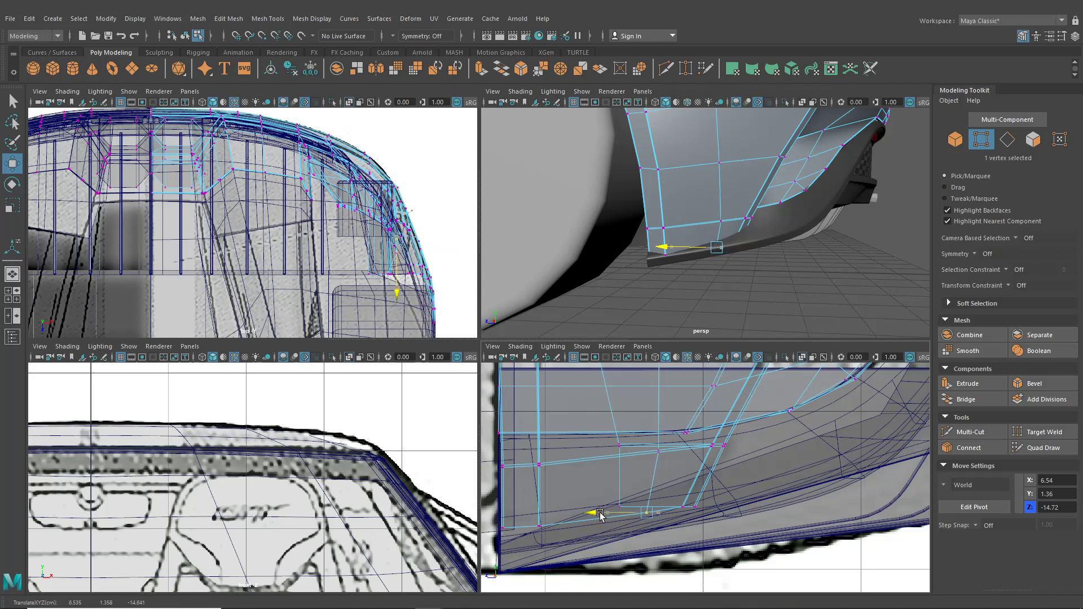
drag(689, 517, 684, 479)
- In the perspective view, move the extruded strip's bottom vertices along the X axis to follow the diffuser's outer end
key(space)
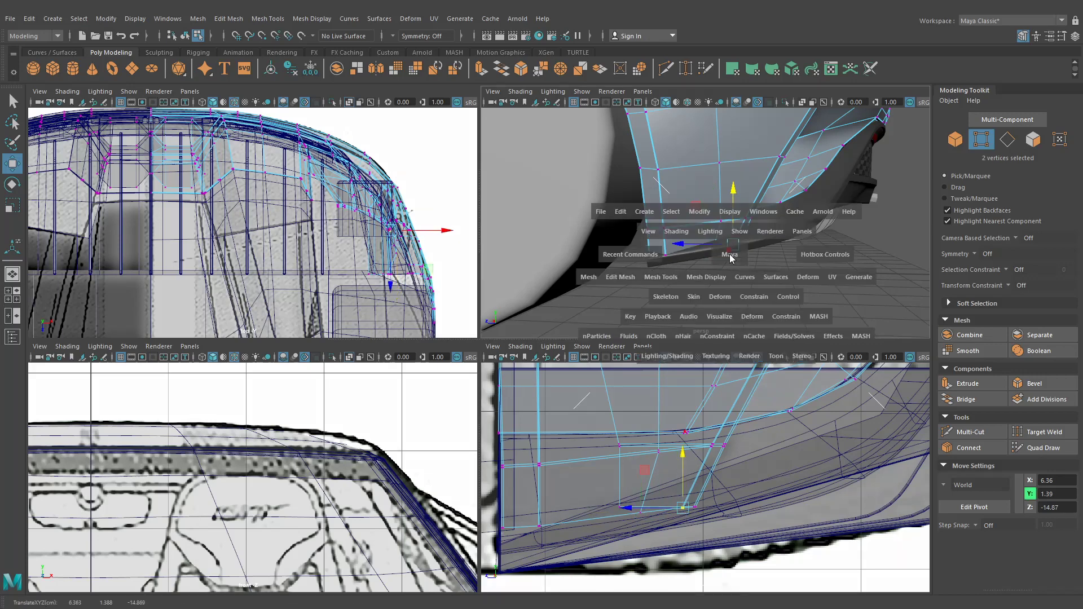
alt+drag(703, 317, 689, 281)
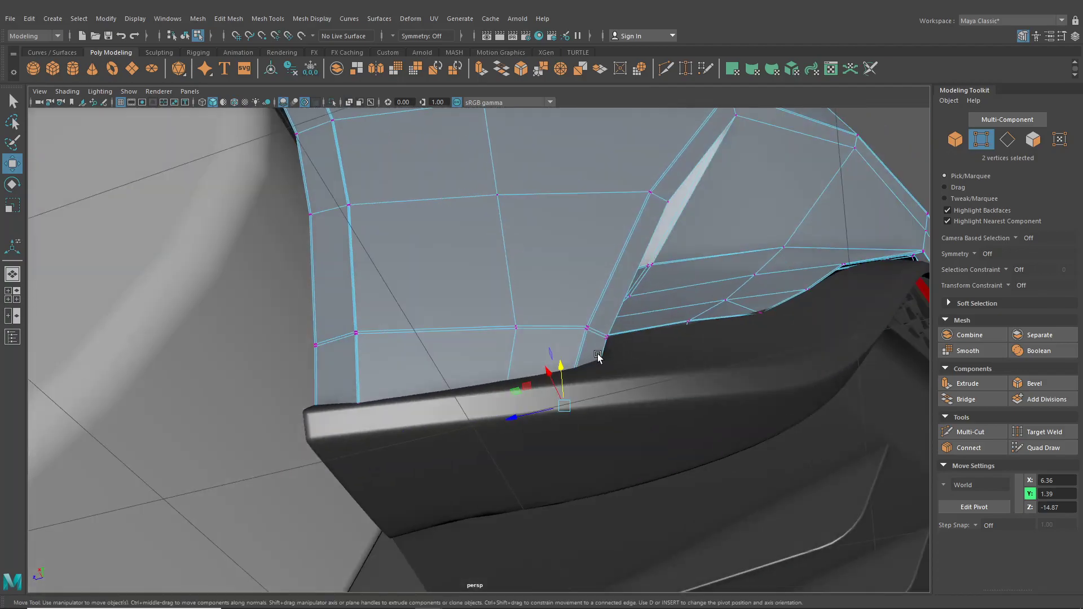
alt+drag(600, 384, 618, 361)
drag(661, 479, 551, 367)
alt+drag(568, 376, 450, 416)
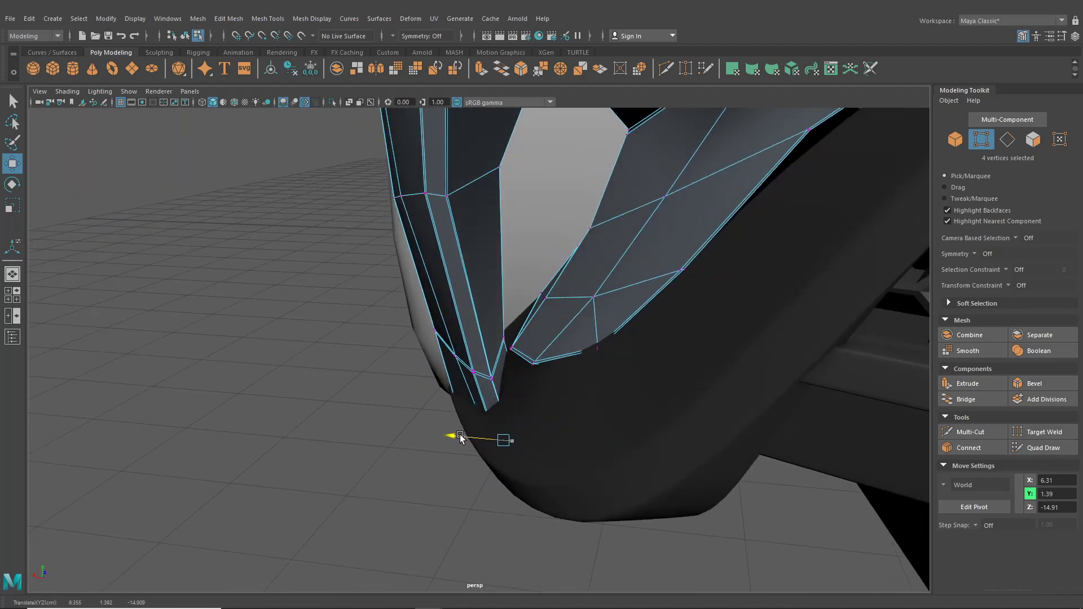
alt+drag(462, 439, 518, 396)
alt+drag(518, 394, 498, 367)
drag(470, 337, 492, 368)
alt+drag(493, 367, 553, 417)
drag(365, 390, 504, 472)
alt+drag(504, 472, 496, 329)
- Insert an edge loop across the extruded strip just below the rear panel's former bottom edge
right_drag(496, 305, 493, 258)
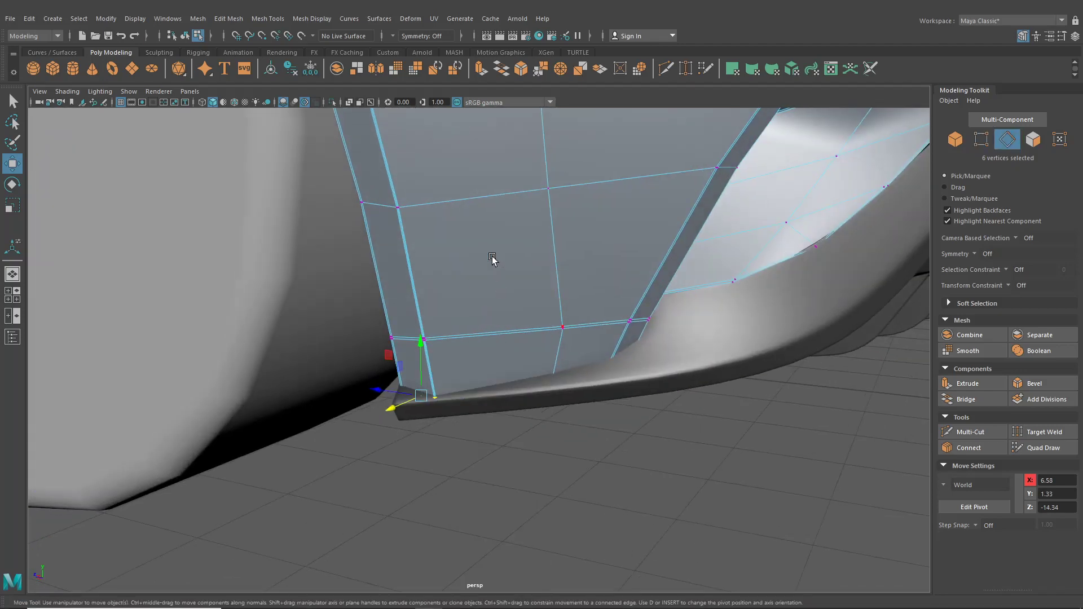
click(273, 17)
click(299, 104)
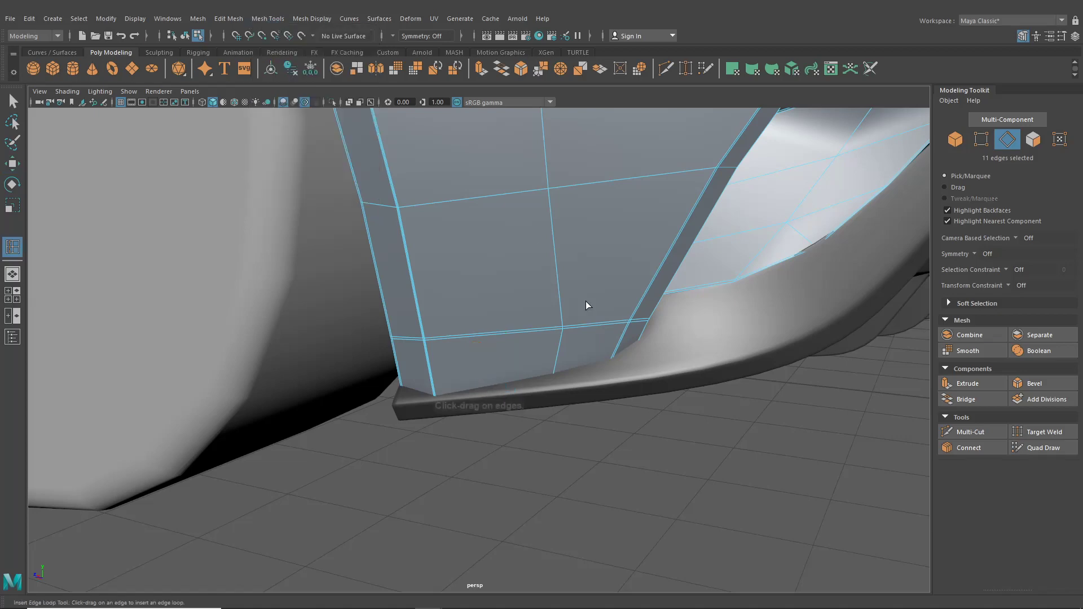
scroll(585, 301, up, 3)
click(638, 314)
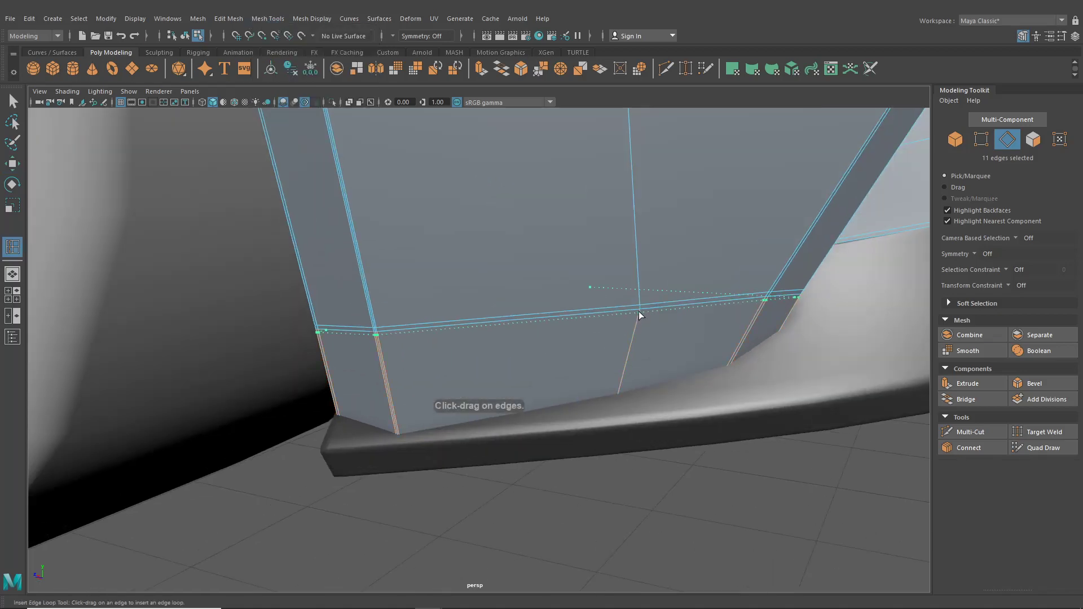
- Delete the narrow loop of faces between the rear panel and the extruded lower strip
click(14, 100)
right_drag(450, 210, 450, 235)
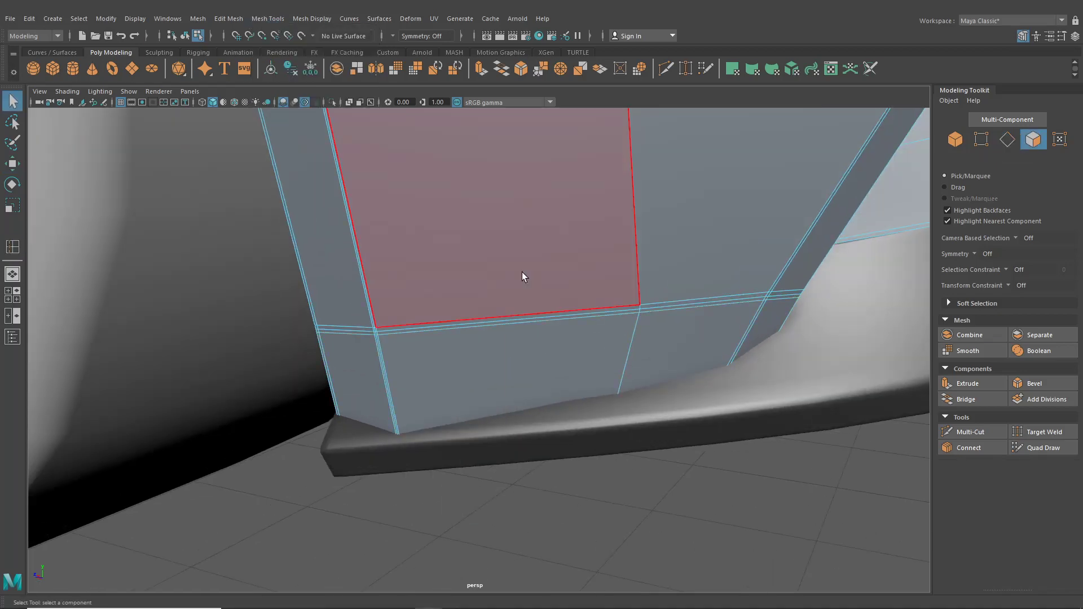
scroll(522, 273, up, 4)
click(514, 273)
shift+double_click(489, 273)
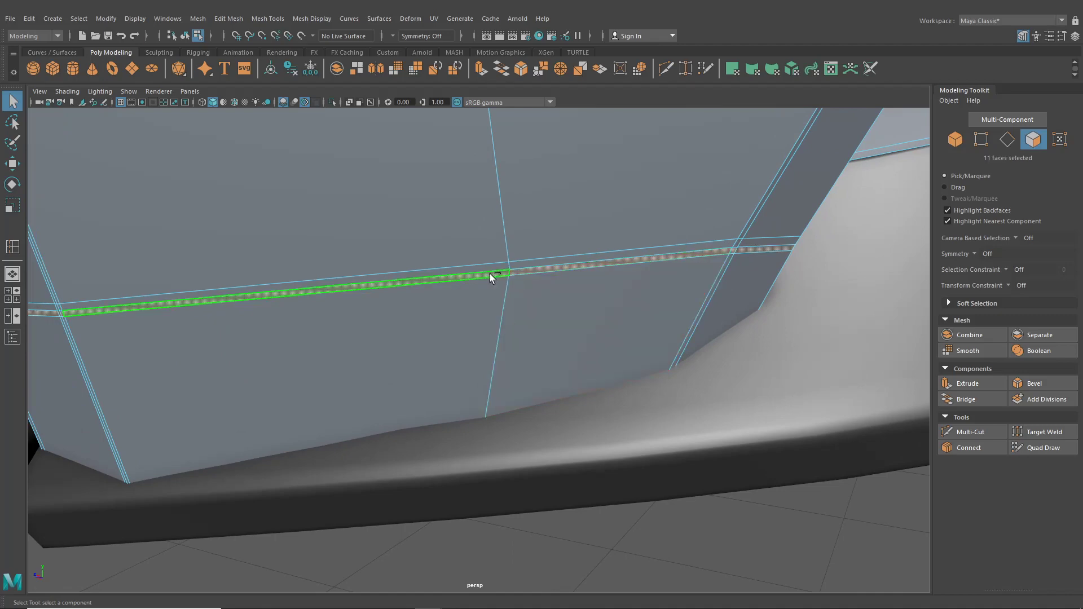
key(Delete)
scroll(497, 276, down, 4)
scroll(498, 277, down, 3)
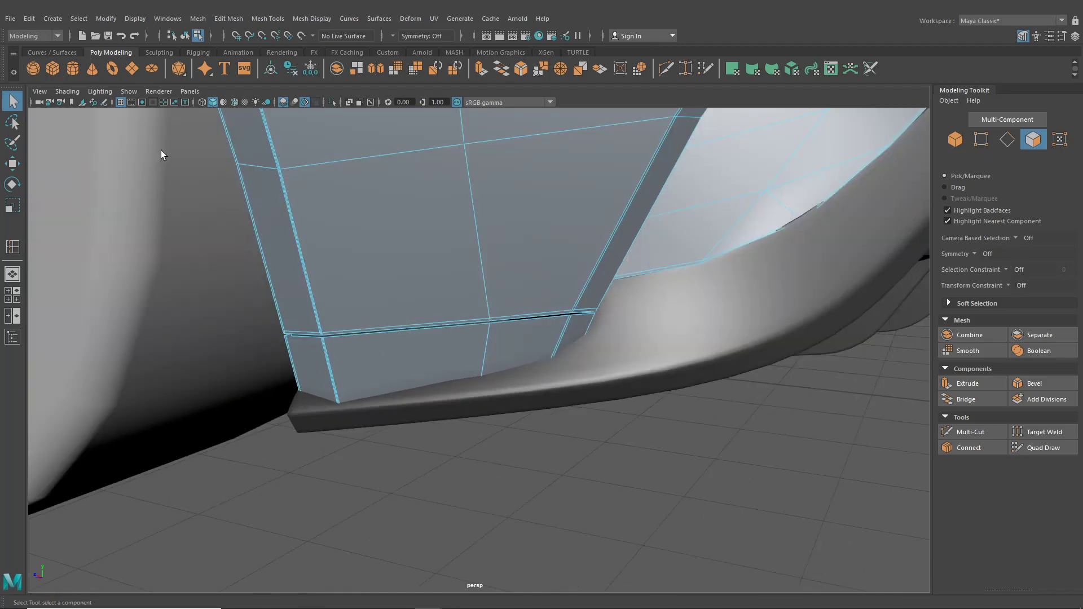
- Separate the disconnected lower strip from the rear body panel into its own object
click(185, 35)
alt+drag(380, 422, 449, 452)
click(411, 360)
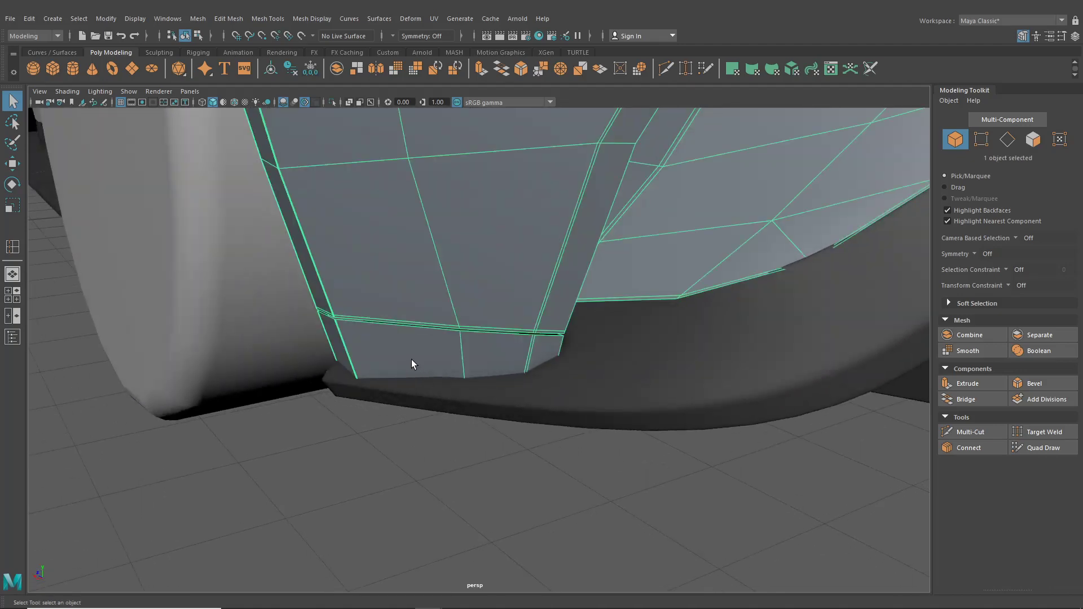
click(421, 473)
alt+drag(421, 472, 431, 366)
click(454, 365)
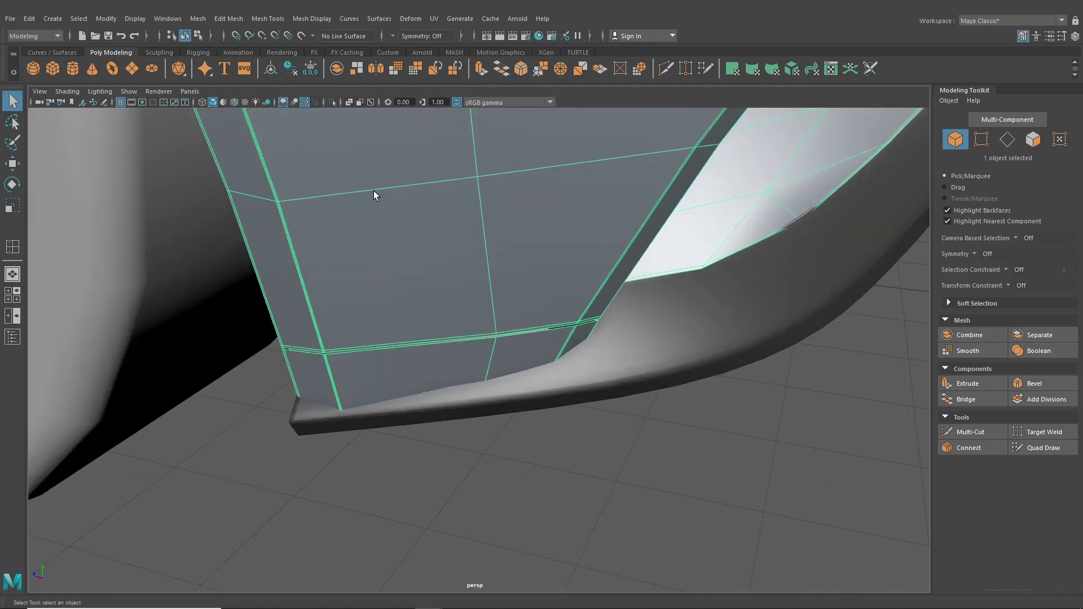
click(199, 19)
click(226, 69)
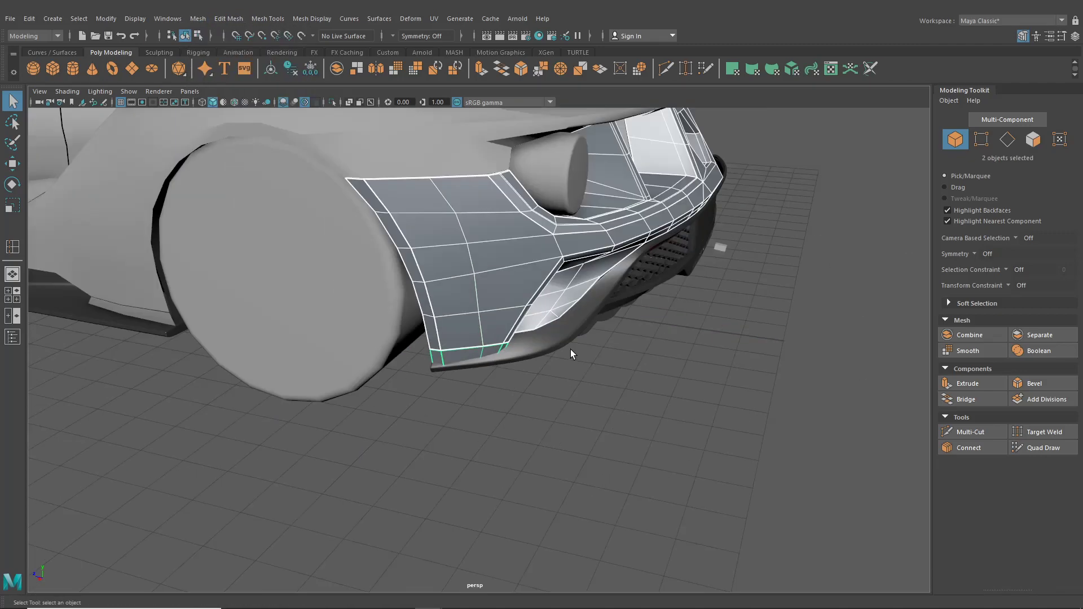
- Isolate the separated lower strip and switch it to edge selection
alt+drag(570, 354, 640, 370)
scroll(639, 370, up, 2)
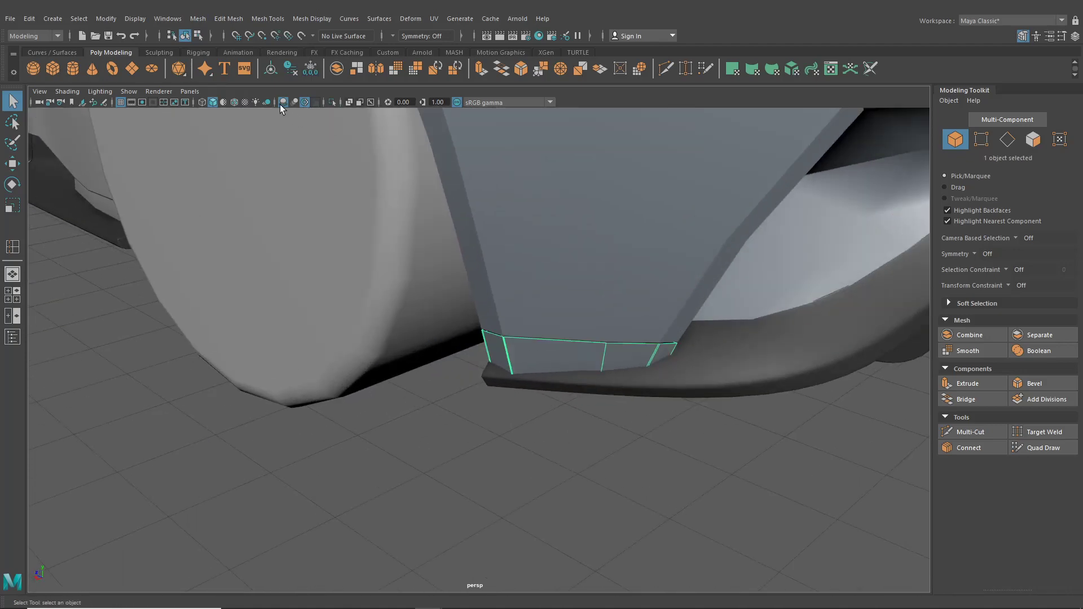
click(333, 103)
alt+drag(418, 163, 450, 357)
right_drag(450, 356, 436, 255)
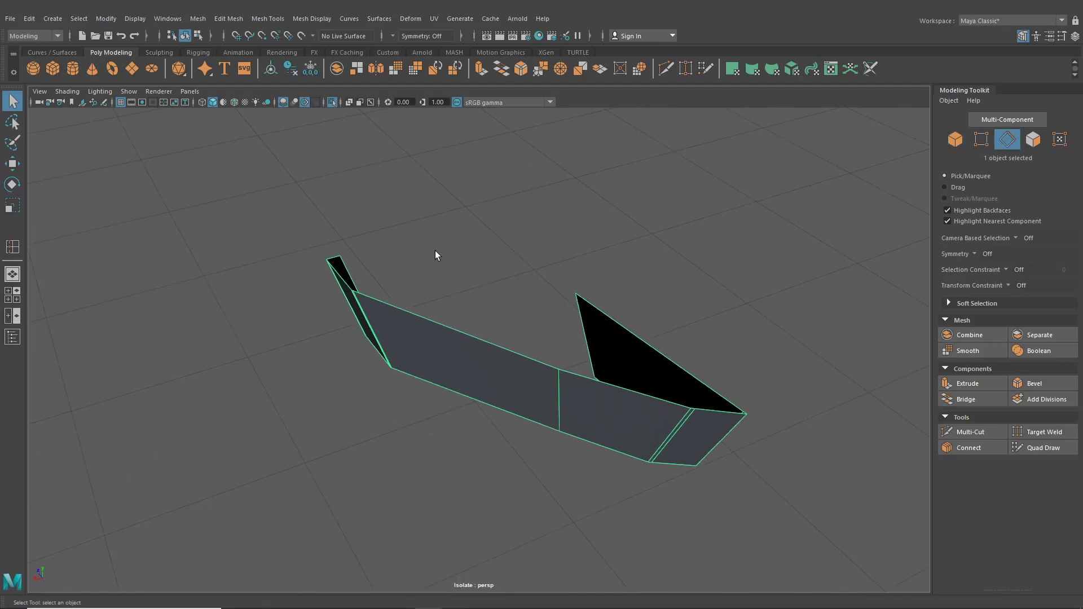
- Select the strip's upper border edges, then return to object selection and exit isolation
alt+drag(352, 276, 404, 299)
click(171, 357)
alt+drag(172, 357, 309, 443)
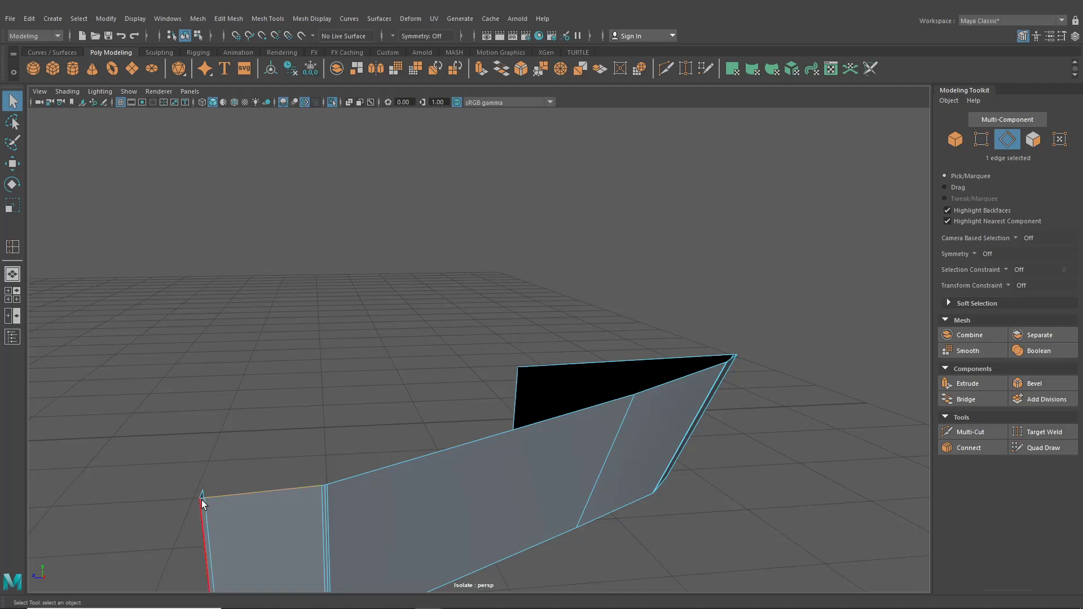
shift+click(270, 491)
ctrl+shift+click(274, 499)
alt+drag(498, 436, 357, 459)
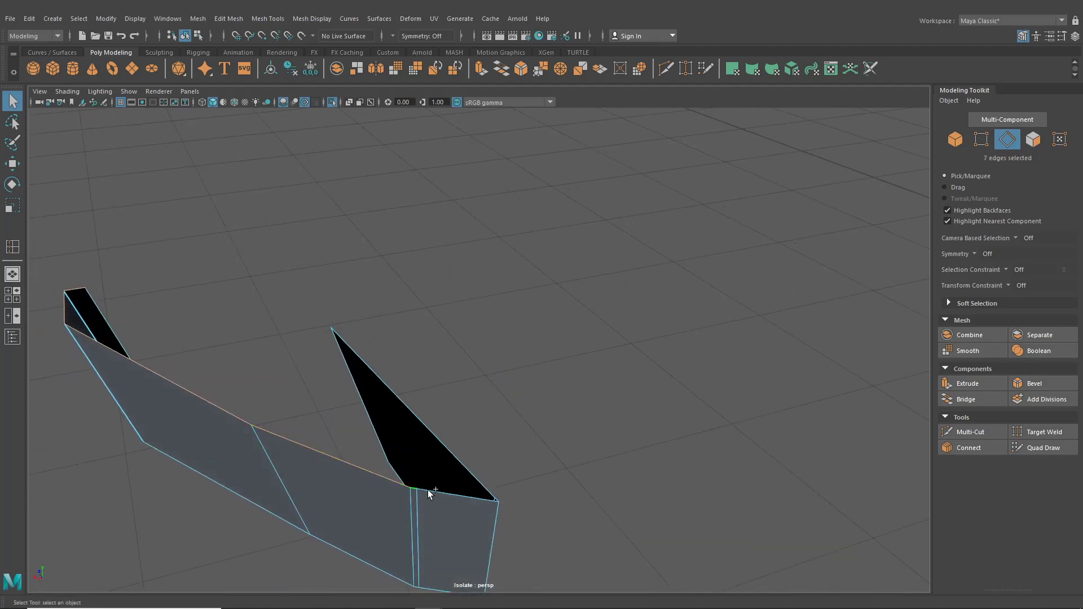
ctrl+shift+click(454, 501)
alt+drag(455, 501, 395, 440)
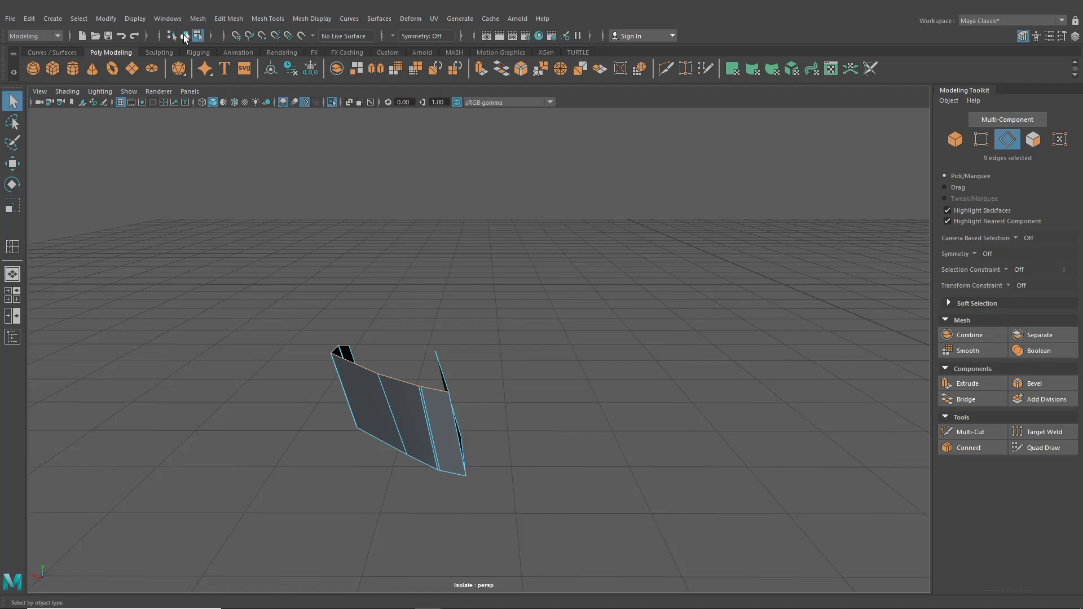
click(185, 37)
click(332, 103)
alt+drag(370, 199, 452, 259)
click(362, 498)
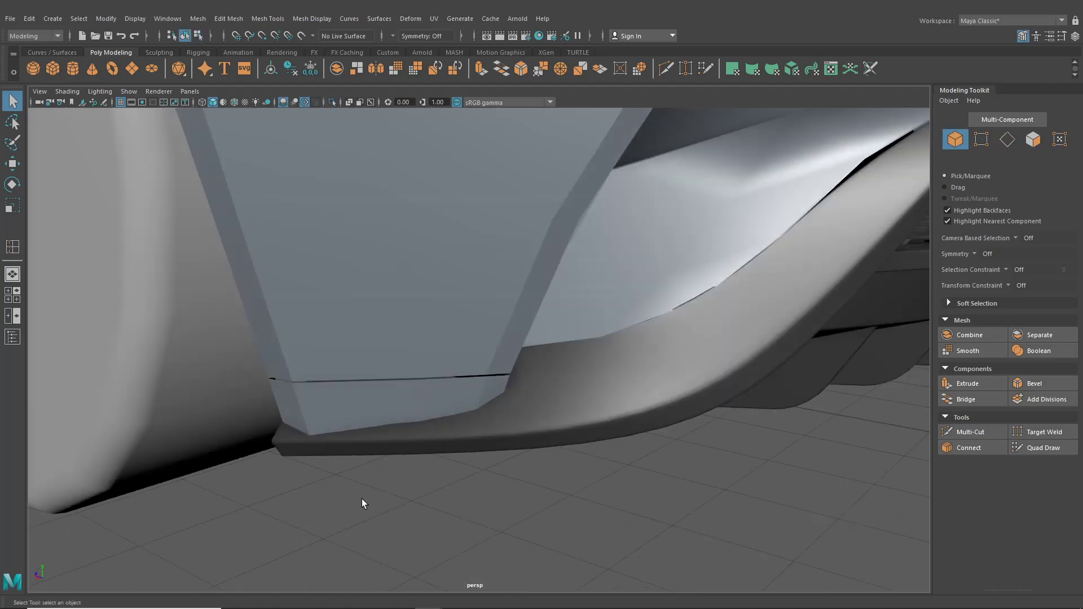
- Assign the dark gloss material from Hypershade to the separated lower strip
alt+drag(362, 503, 441, 422)
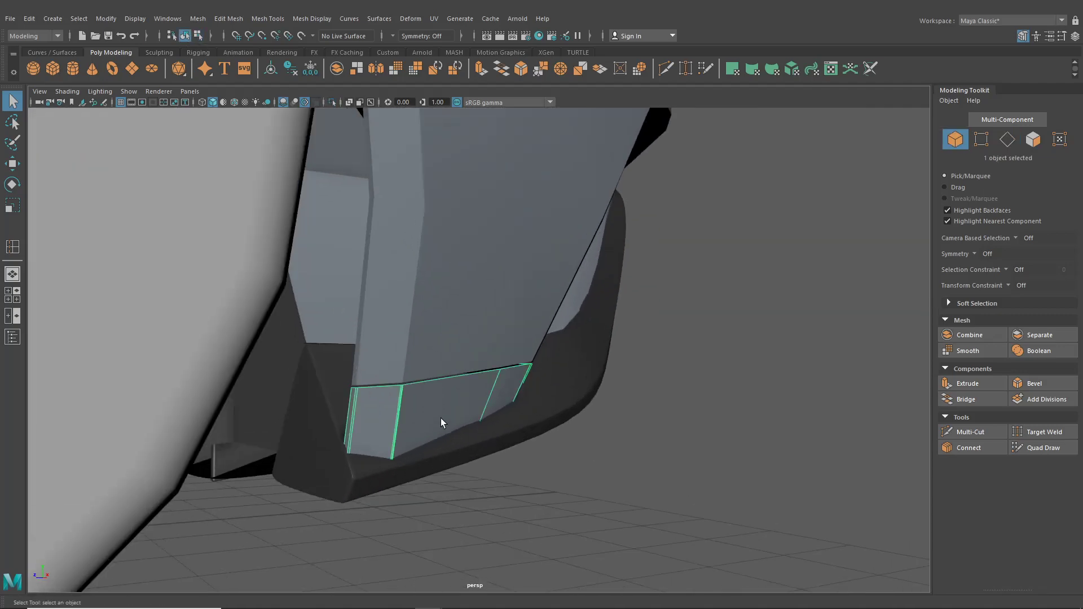
click(536, 38)
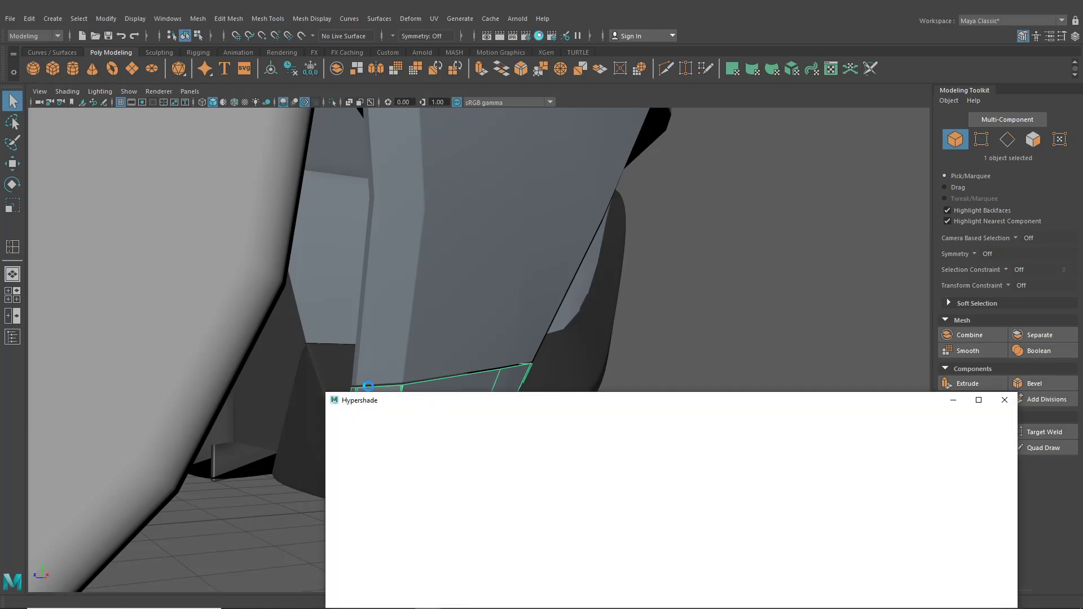
middle_drag(369, 473, 458, 378)
alt+middle_drag(459, 351, 511, 297)
middle_drag(384, 476, 415, 405)
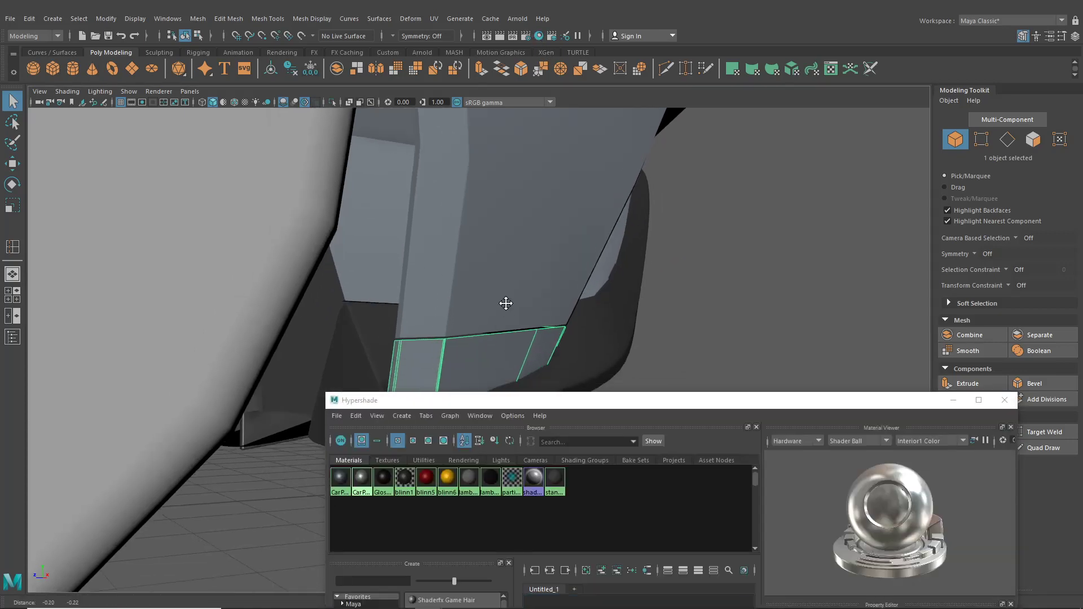
alt+drag(416, 407, 451, 383)
click(756, 357)
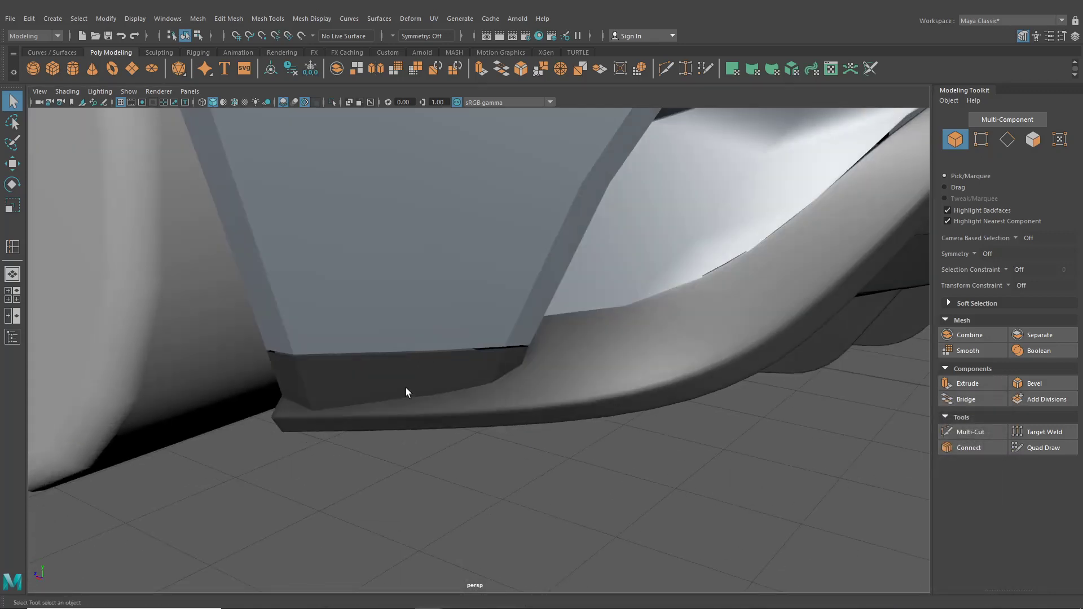
- Turn on smooth mesh preview for the dark lower strip and the rear body panel
click(407, 375)
key(3)
click(420, 332)
key(3)
scroll(510, 465, down, 5)
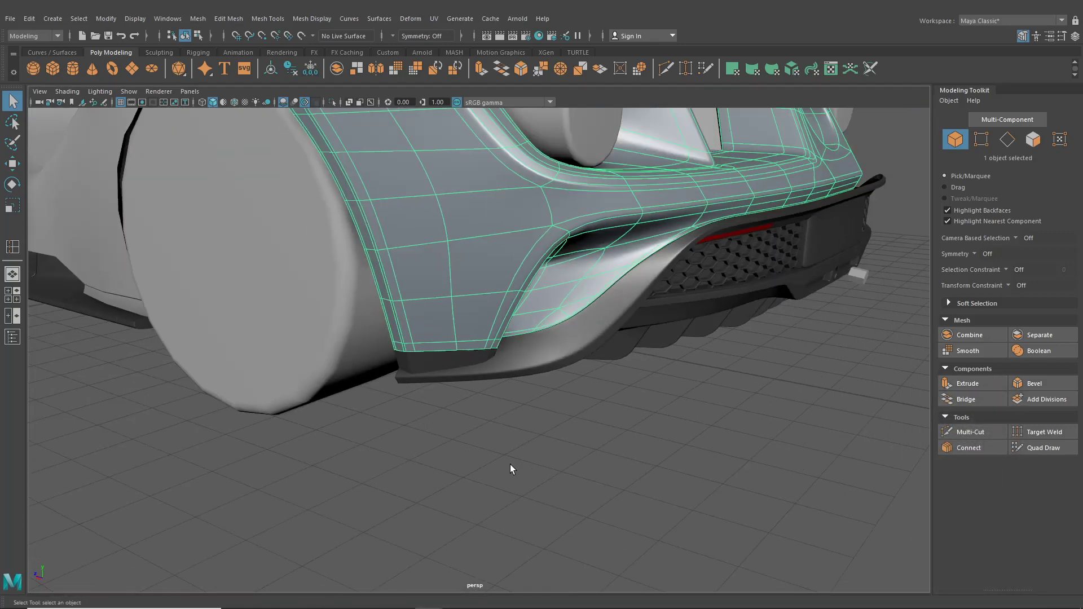
click(510, 465)
- Mirror the rear body panel to the car's opposite side with Duplicate Special
alt+drag(439, 446, 458, 316)
click(457, 314)
click(31, 19)
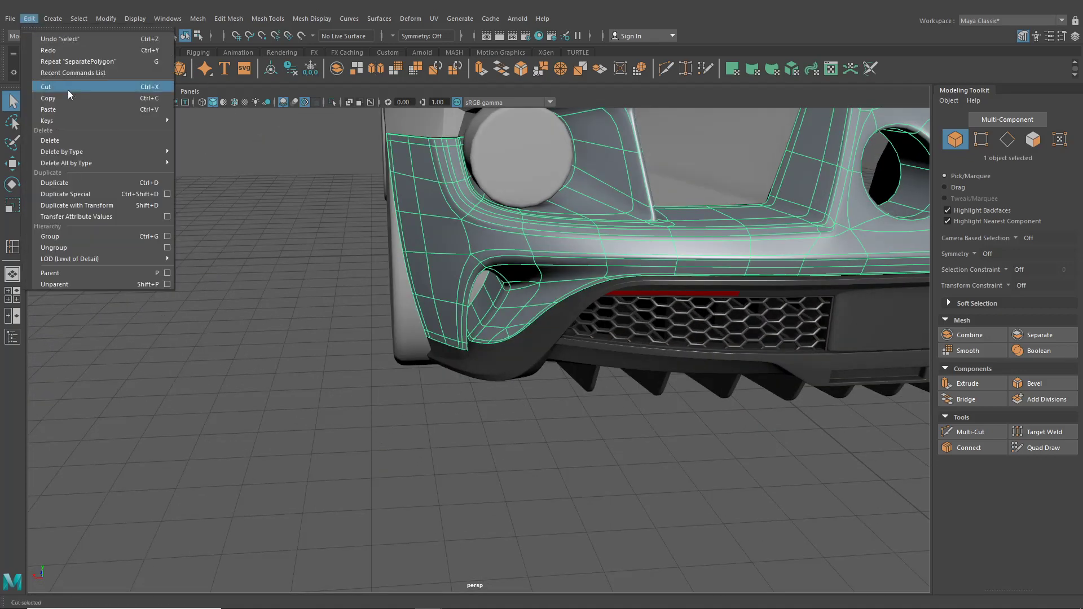
click(97, 198)
scroll(442, 249, down, 5)
alt+middle_drag(442, 250, 390, 281)
- Mirror the dark lower strip to the opposite side of the car as well
scroll(356, 354, up, 6)
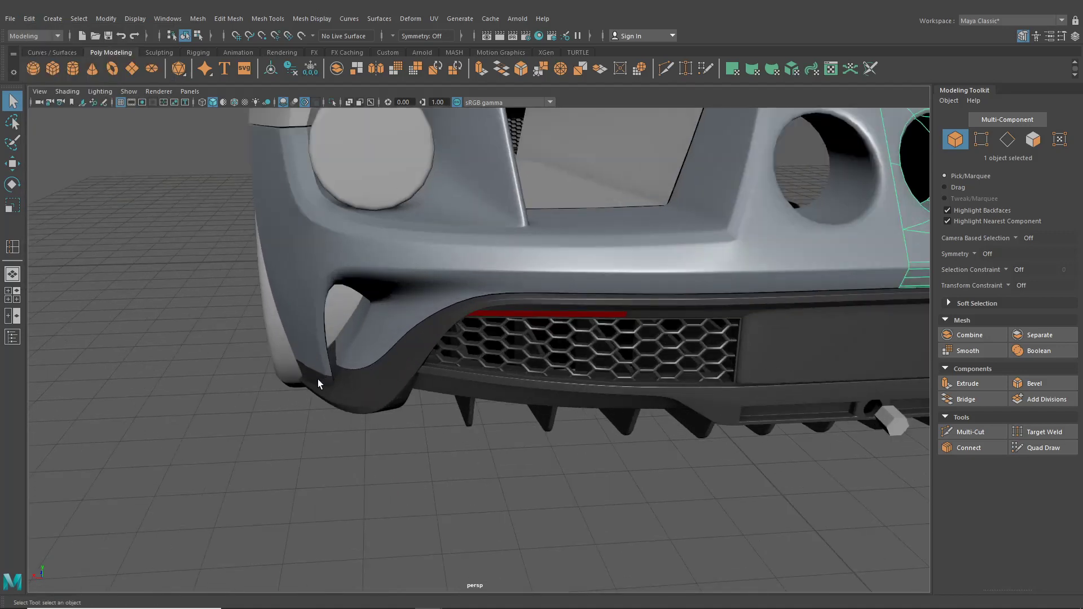
click(318, 380)
scroll(384, 378, down, 5)
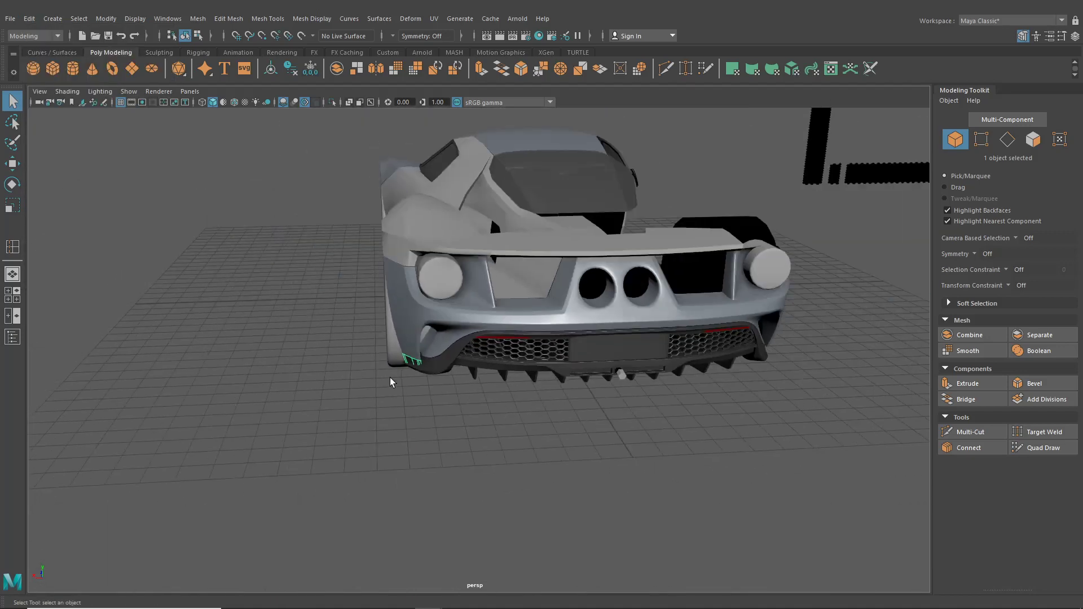
alt+drag(390, 377, 344, 394)
click(12, 164)
alt+drag(431, 268, 383, 280)
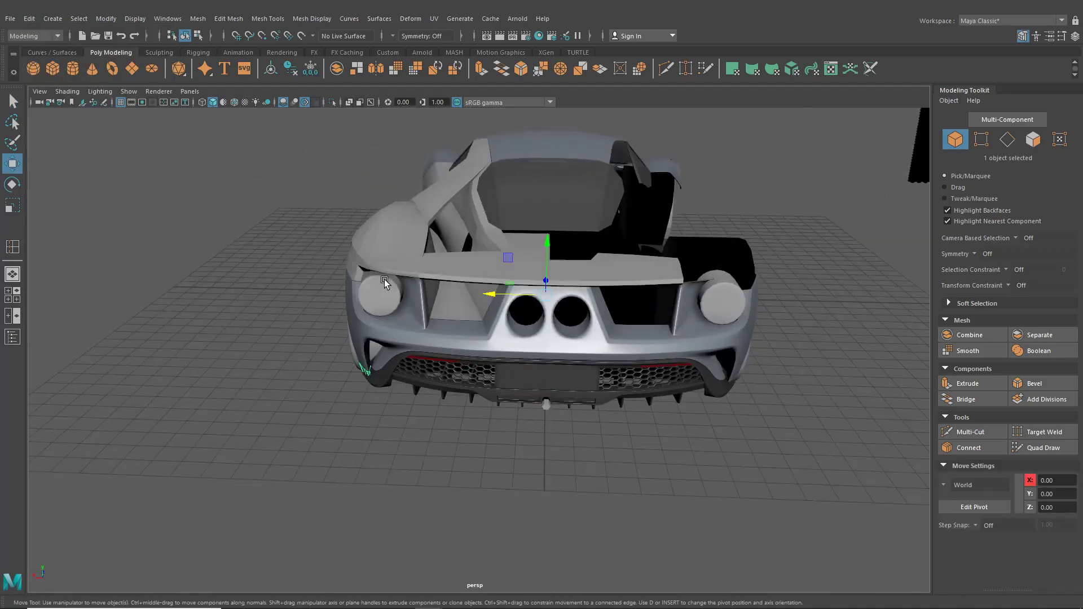
click(754, 459)
alt+drag(754, 459, 701, 437)
alt+drag(600, 393, 468, 350)
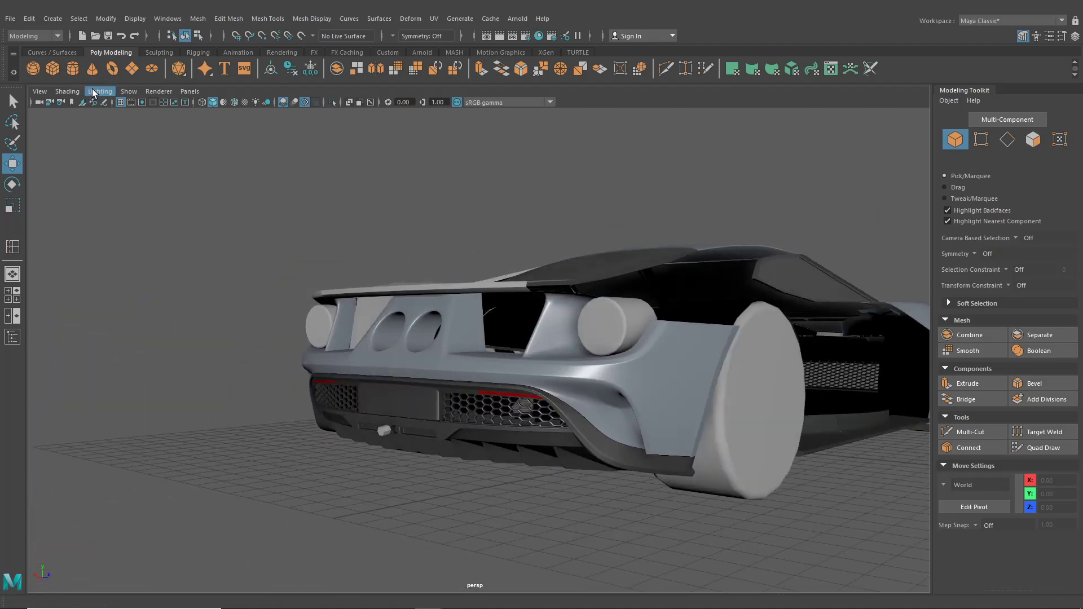
- Create a polygon pipe and move it to the car's rear at about Y 5.21, Z -19.15
click(31, 22)
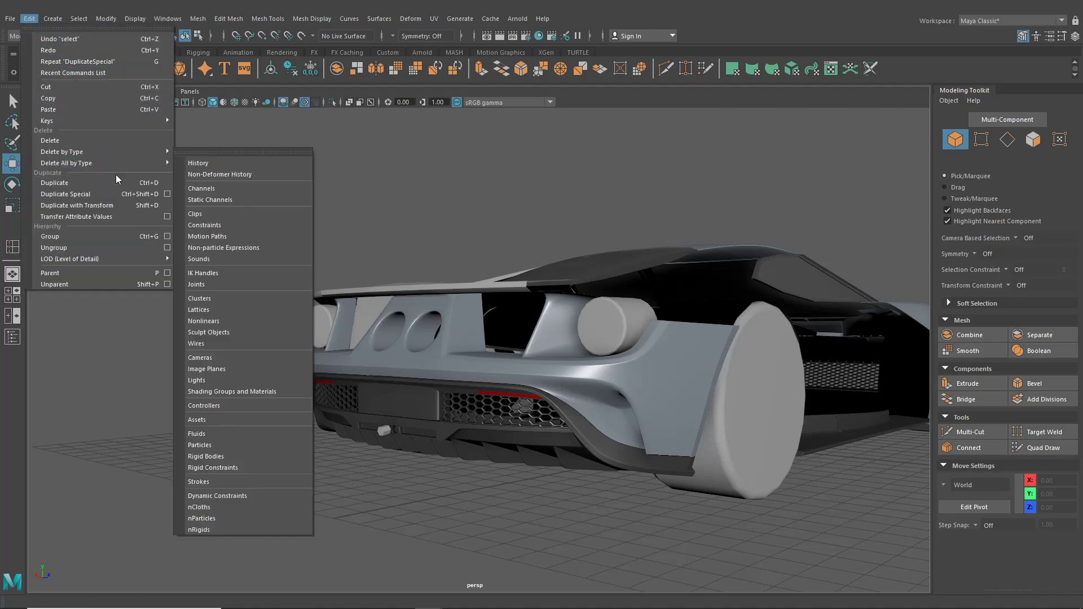
mouse_move(62, 25)
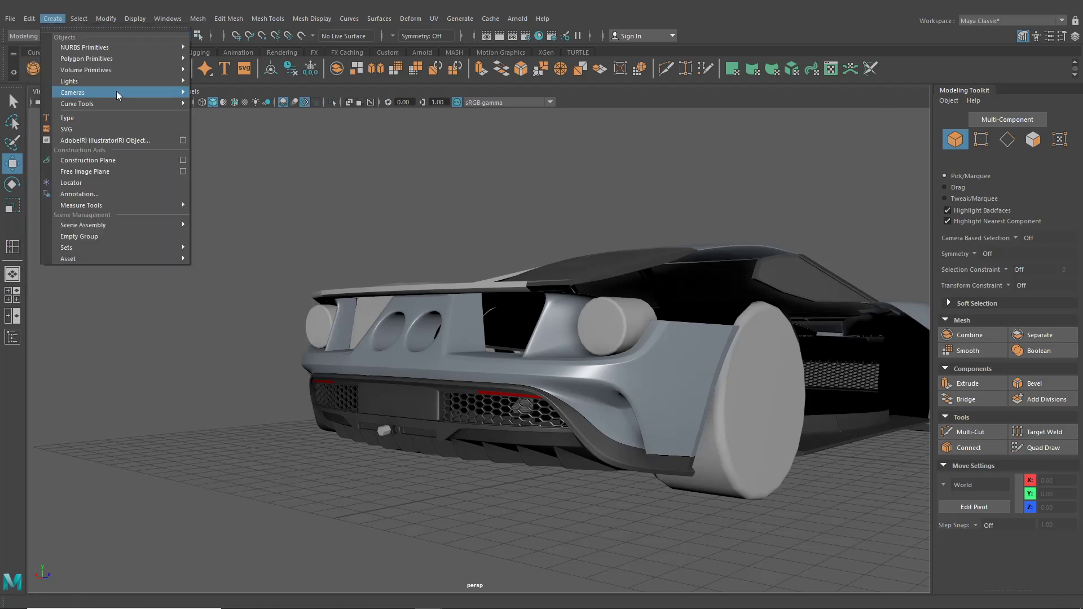
mouse_move(127, 59)
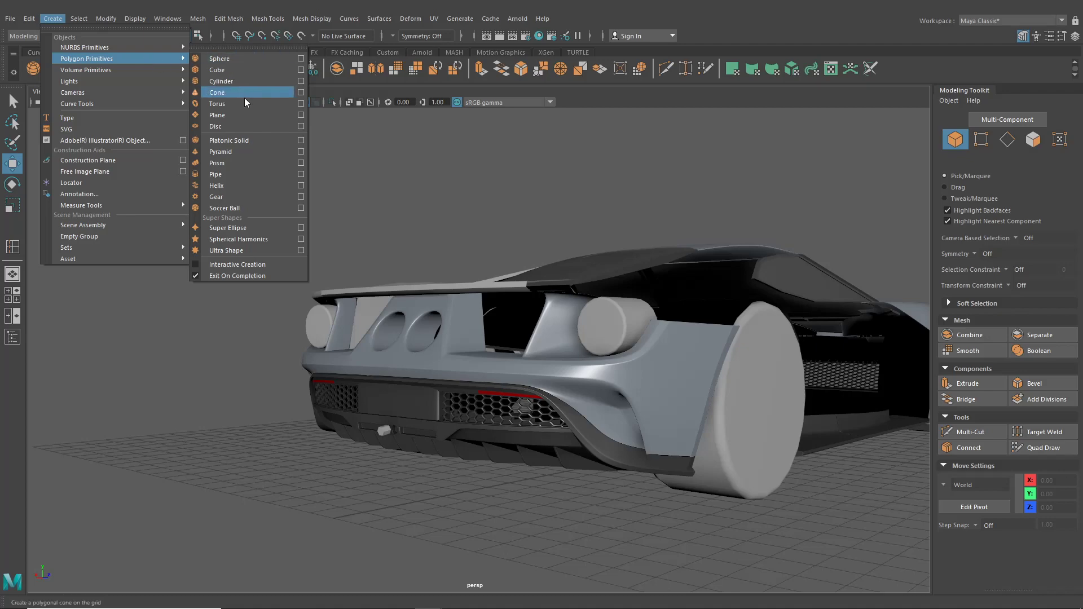
click(238, 174)
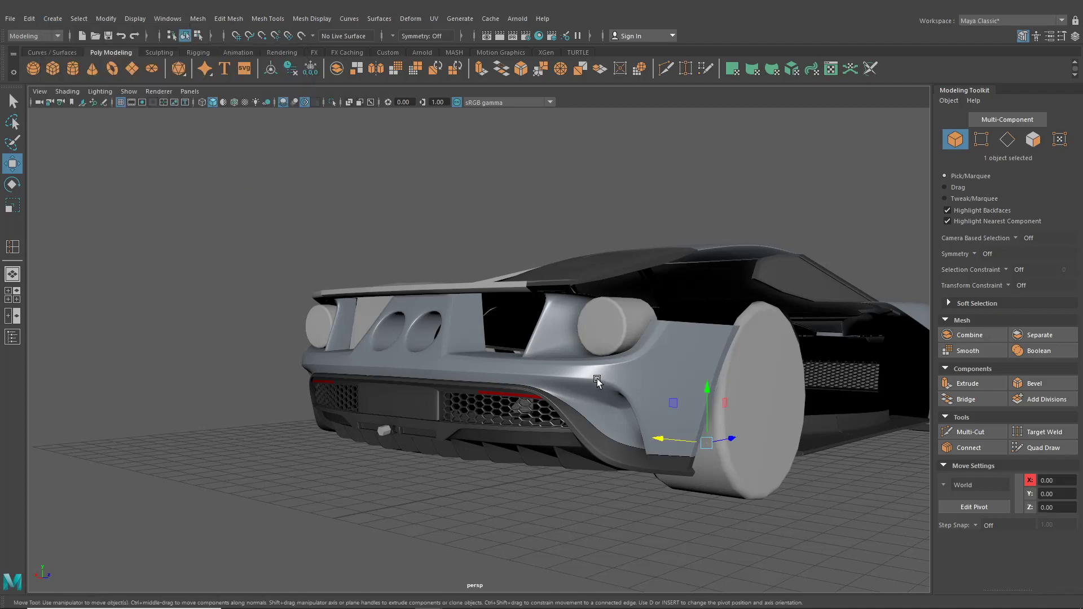
alt+drag(708, 445, 741, 460)
drag(853, 405, 391, 476)
drag(335, 453, 432, 350)
- Set the pipe's Subdivisions Axis to 80
click(1023, 37)
click(1074, 37)
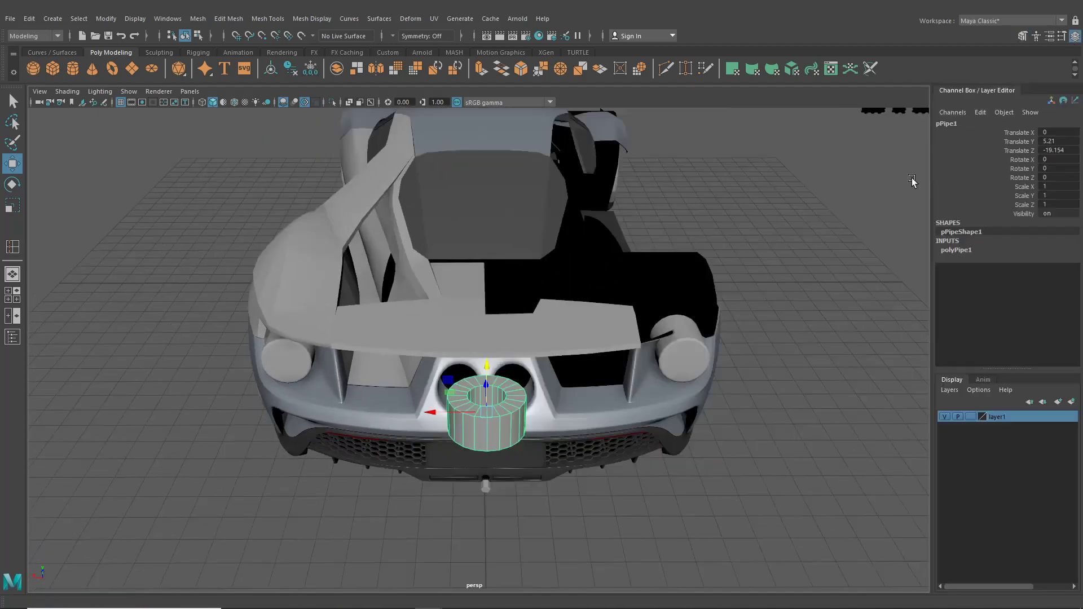
alt+drag(745, 308, 699, 317)
alt+middle_drag(699, 316, 778, 278)
alt+right_drag(779, 278, 884, 296)
click(955, 250)
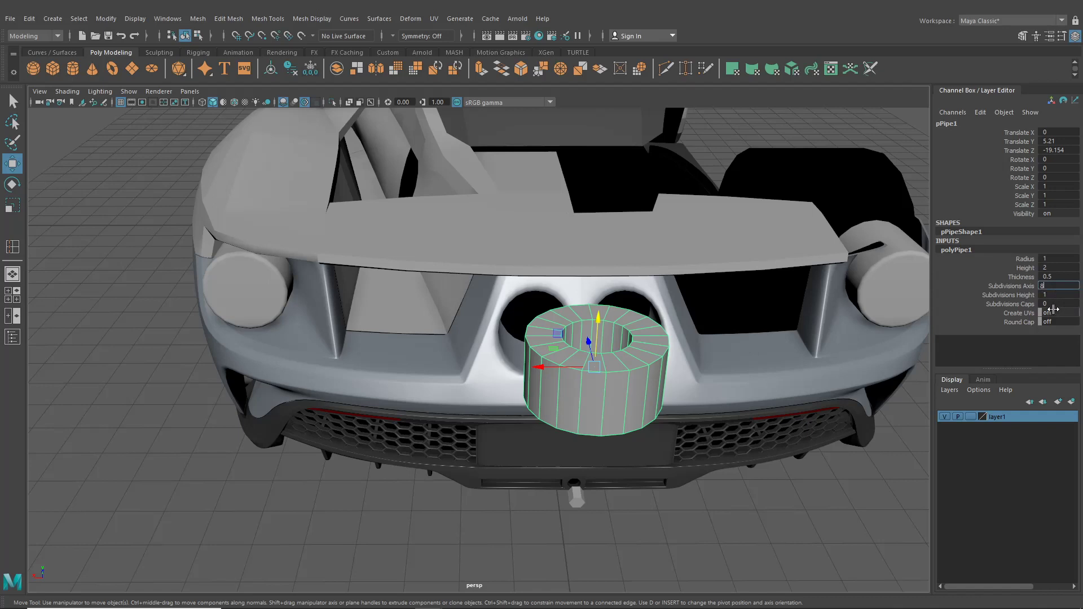
key(Return)
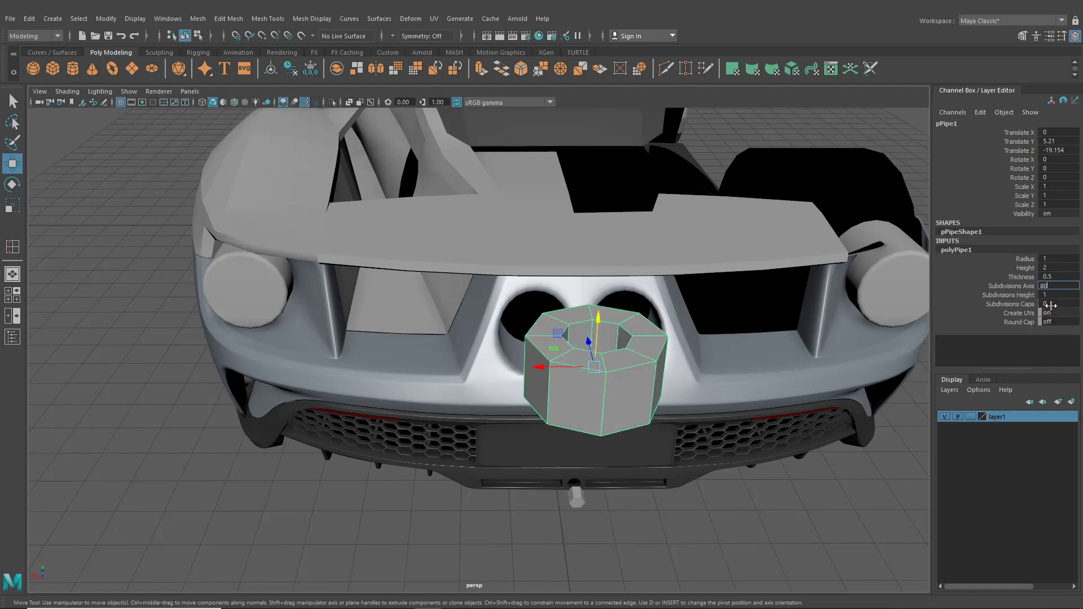
text(80)
key(Return)
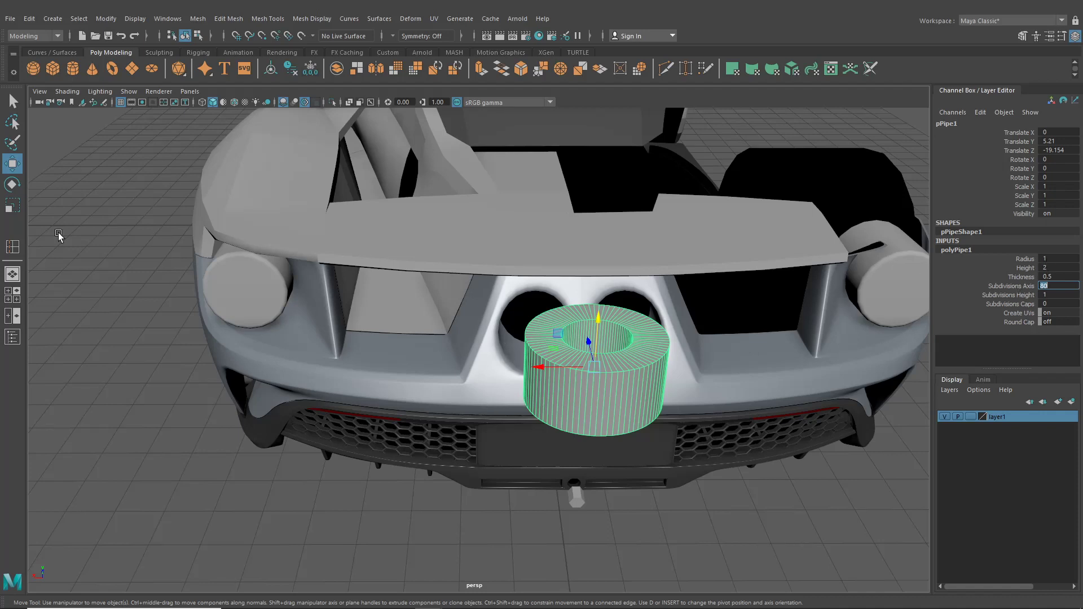
- Set the pipe's Rotate X to 90 so that its opening faces rearward
click(12, 187)
mouse_move(599, 335)
mouse_down()
mouse_move(605, 360)
mouse_move(606, 339)
mouse_up()
key(ctrl+z)
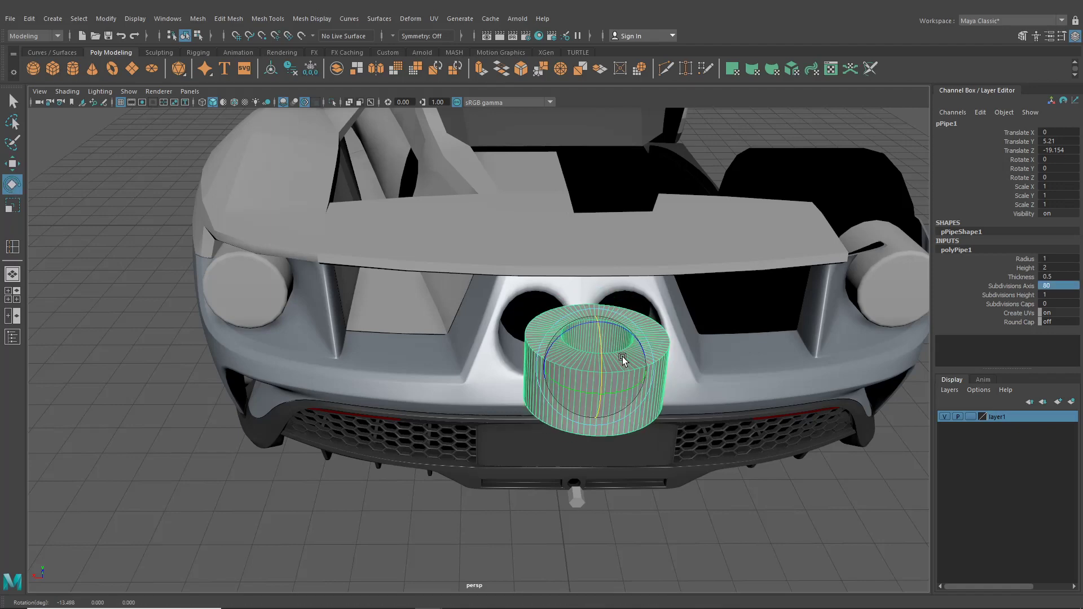
mouse_move(622, 356)
alt+mouse_down()
mouse_move(666, 349)
mouse_move(630, 361)
alt+mouse_up()
drag(665, 293, 670, 311)
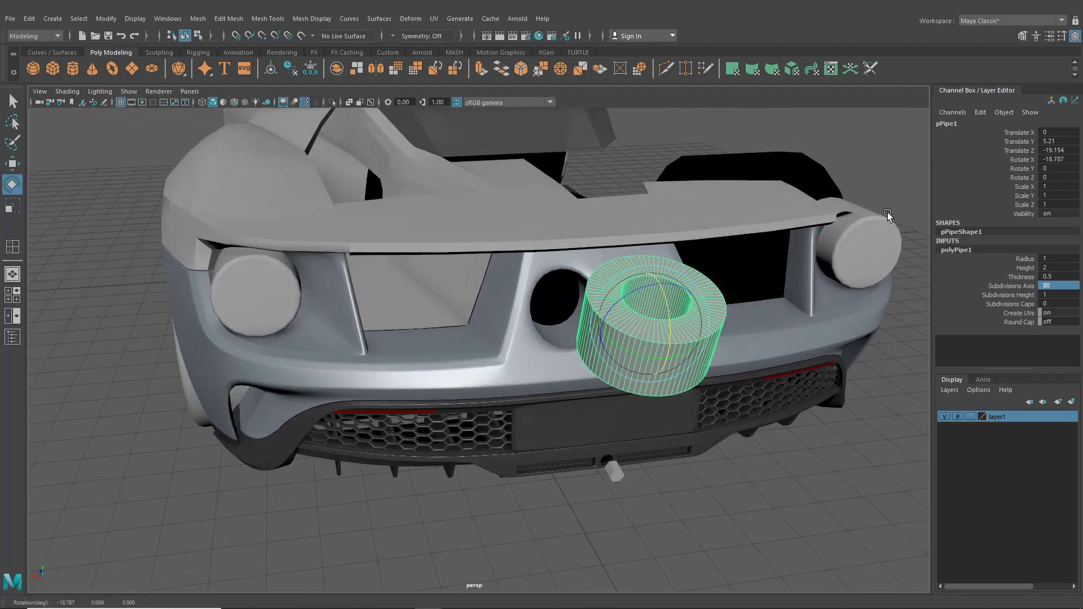
text(90)
key(Return)
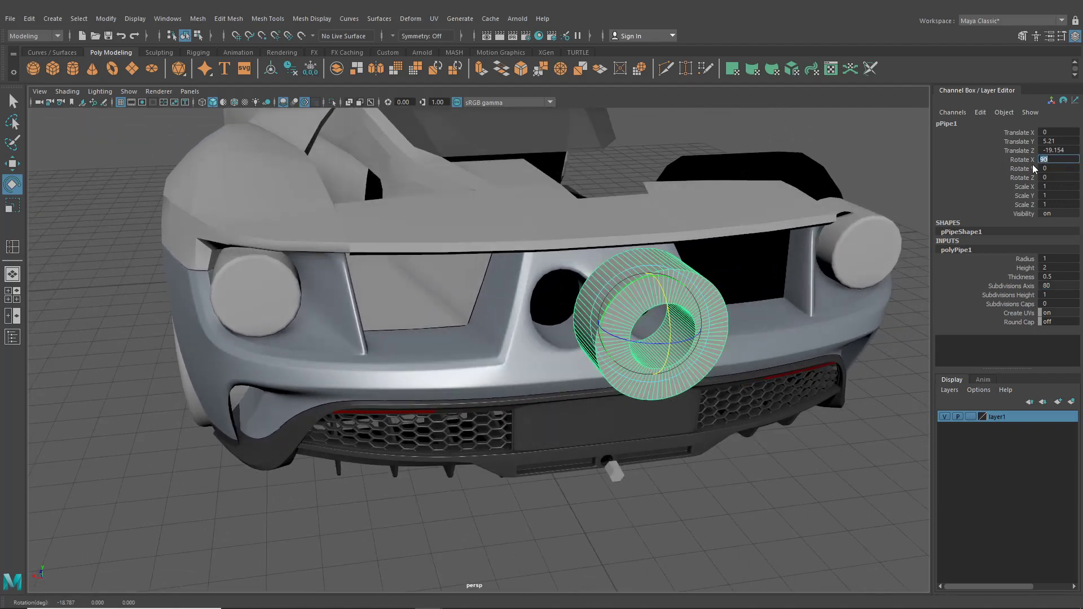
- Switch to the four-view layout and change one orthographic view to the back1 camera
click(12, 291)
click(182, 346)
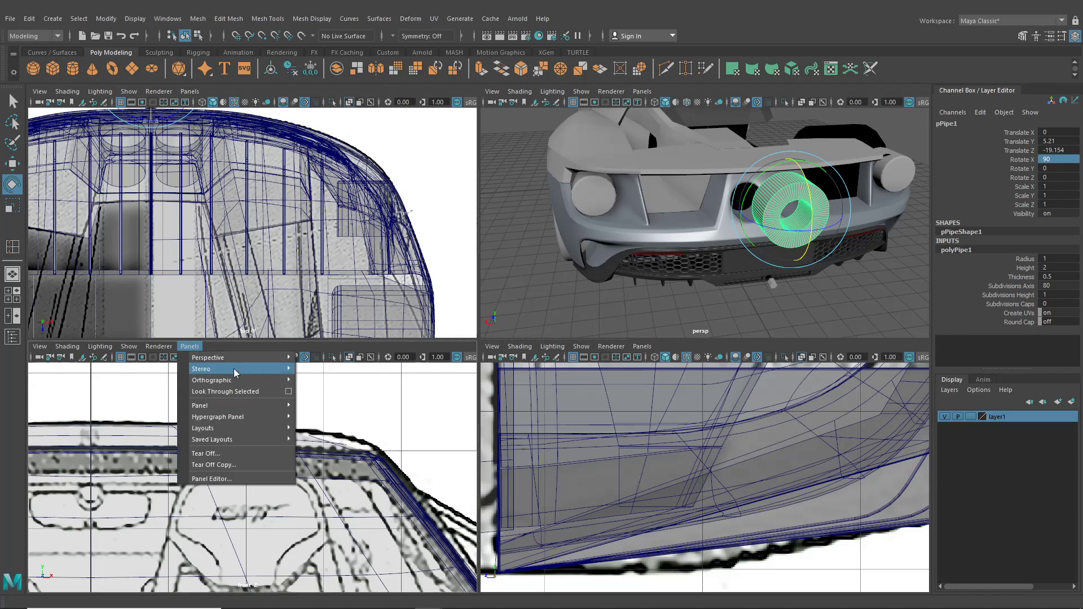
mouse_move(237, 380)
click(305, 391)
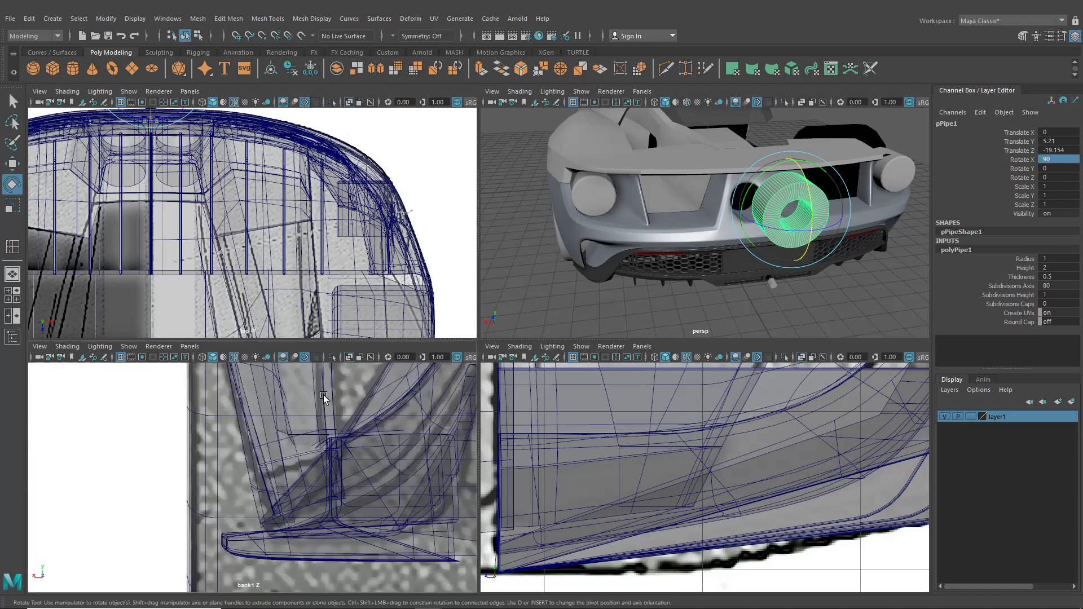
- Move the pipe over the left exhaust outlet of the rear reference image, at about X 0.718, Y 4.88
scroll(242, 538, down, 5)
key(w)
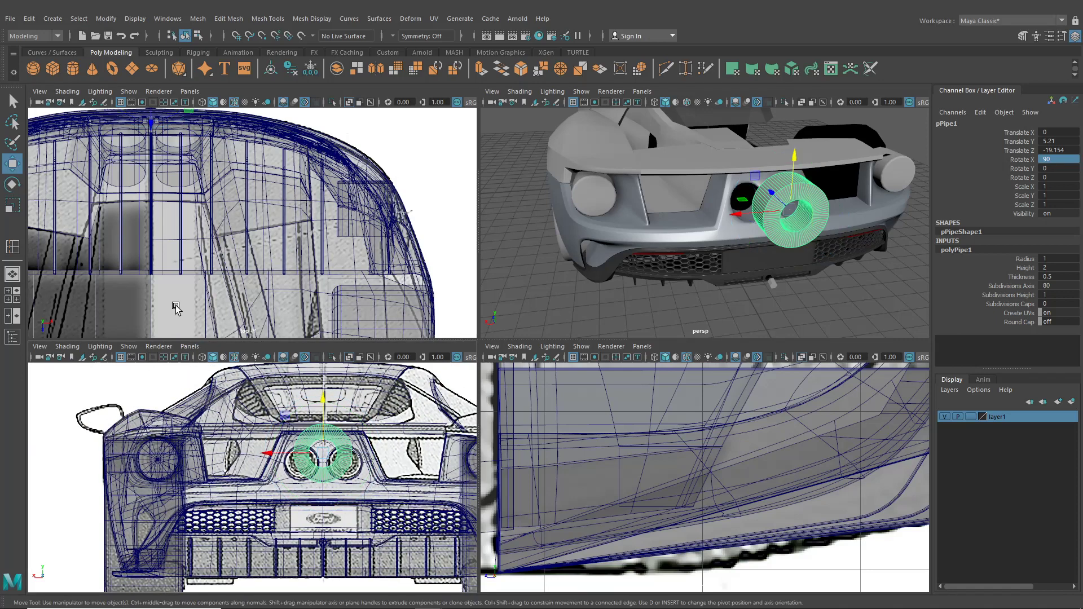
drag(304, 447, 284, 456)
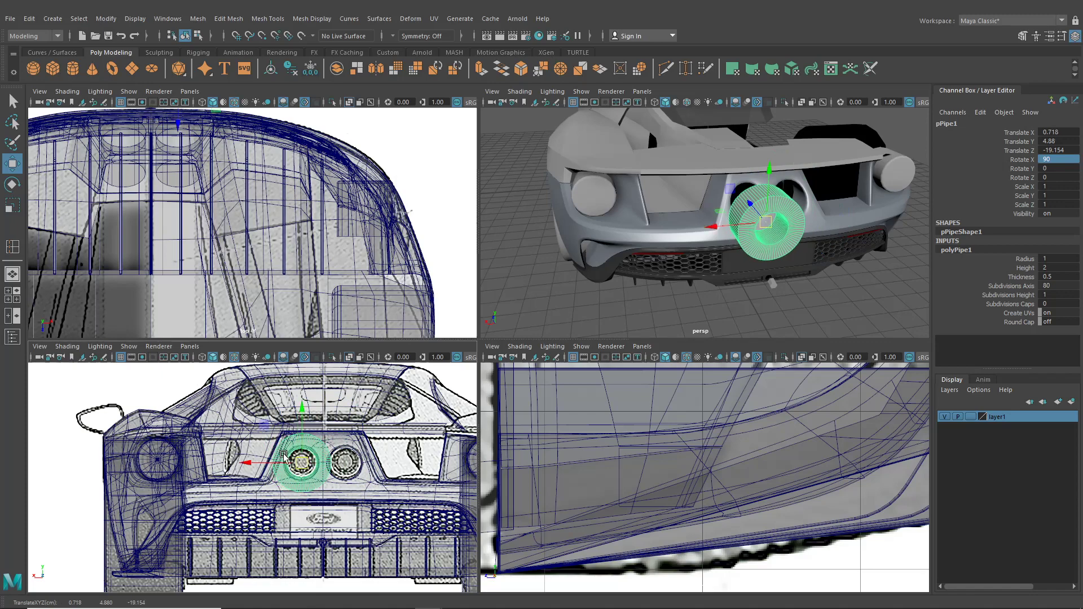
- Scale the pipe uniformly to about 0.551 to match the outlet's outer ring and shift it to about X 0.715
click(12, 205)
scroll(302, 463, up, 3)
drag(365, 444, 267, 464)
scroll(326, 457, up, 5)
key(w)
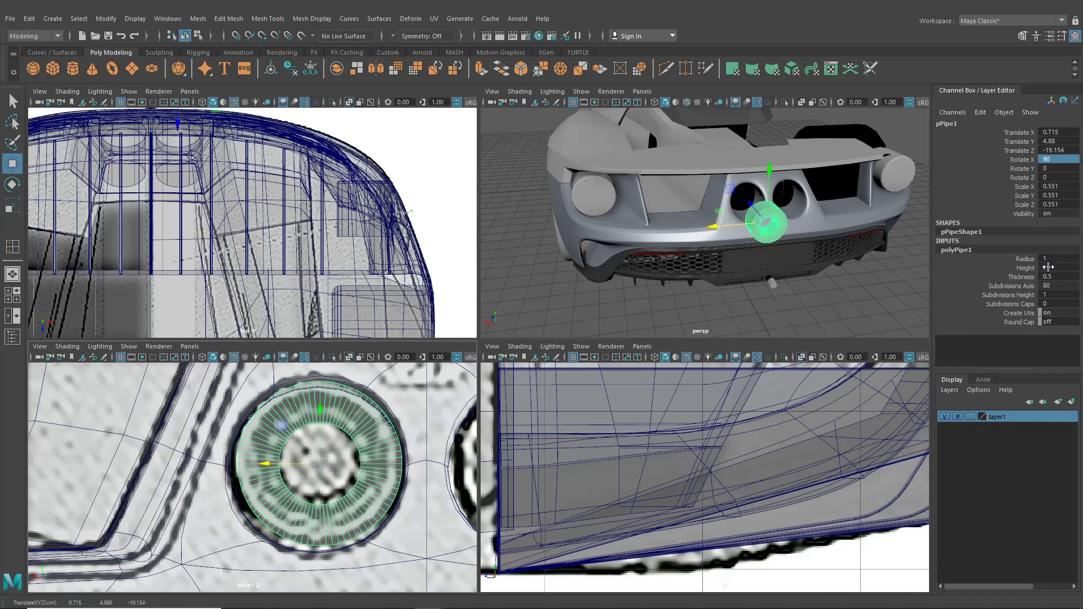
- Set the pipe's Thickness to 0.1
text(0.01)
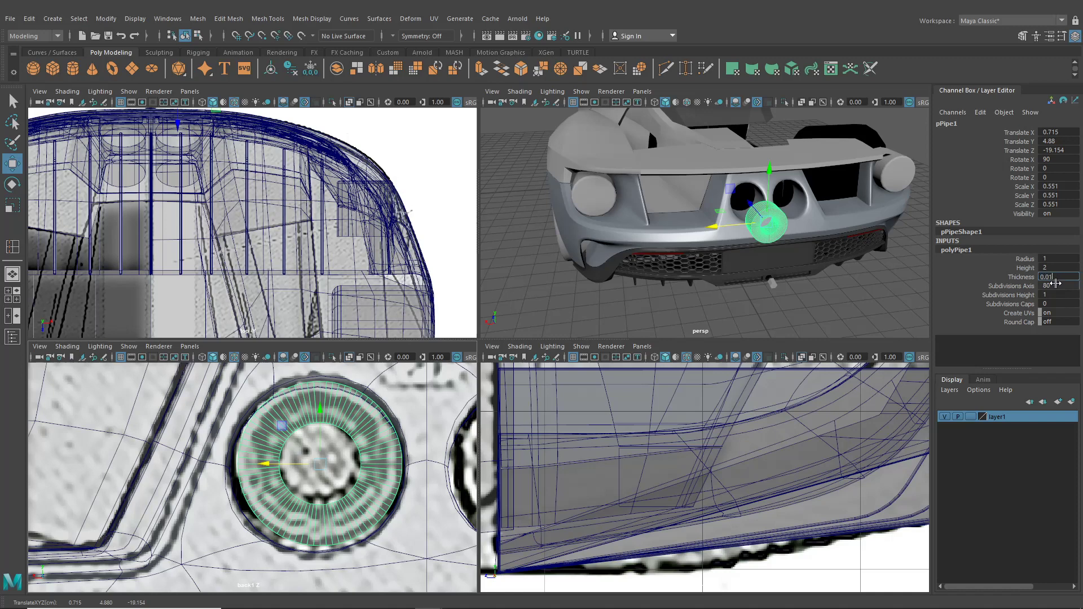
key(Return)
text(0.)
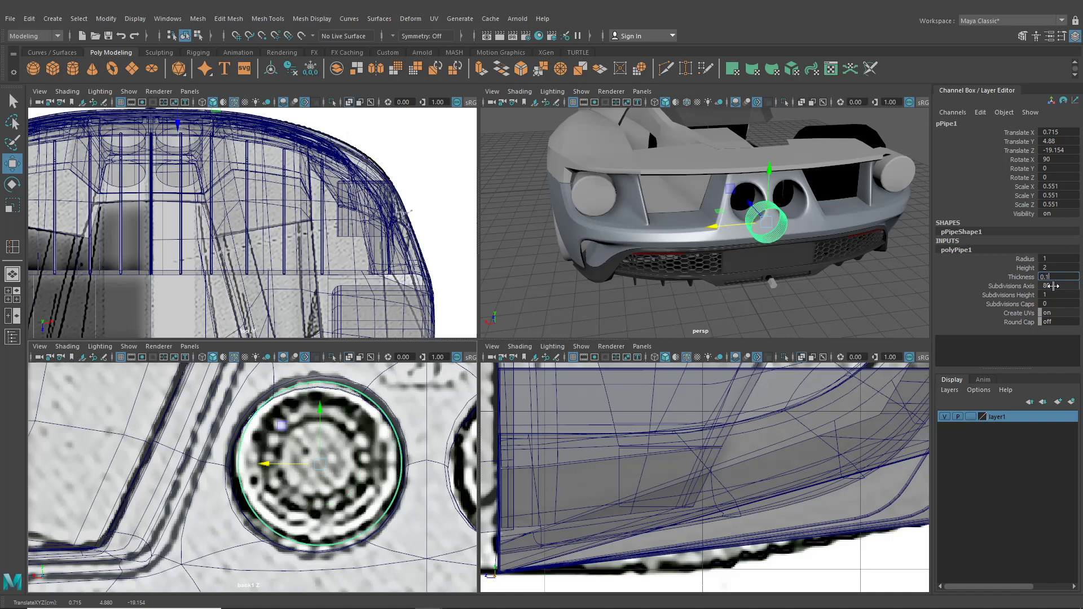
text(1)
key(Return)
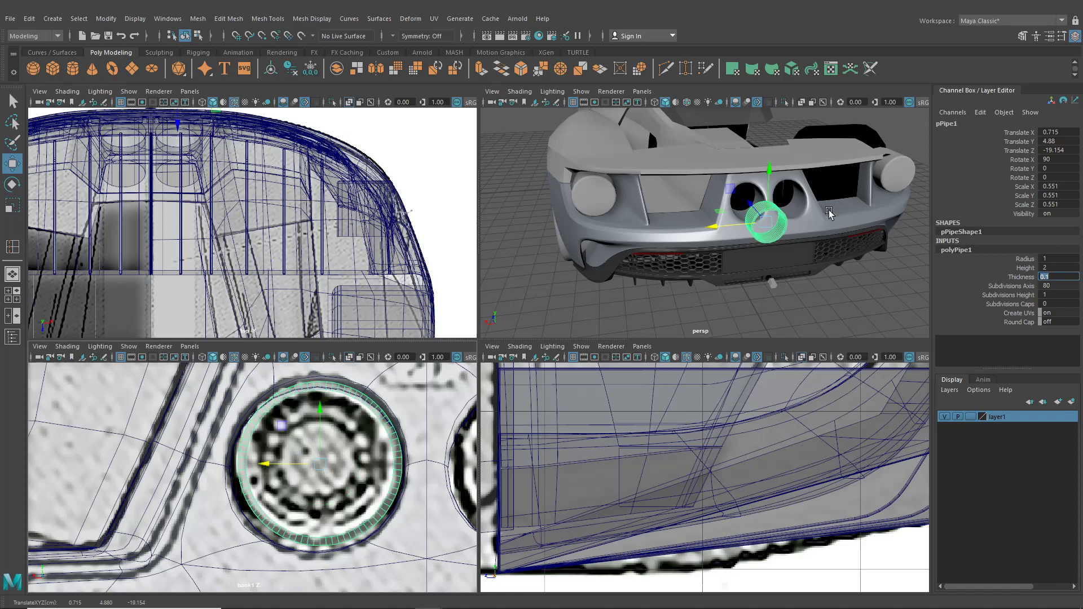
- In the side view, move the vertices of the pipe's front end forward, deep into the car body
alt+drag(815, 217, 768, 238)
scroll(728, 234, up, 5)
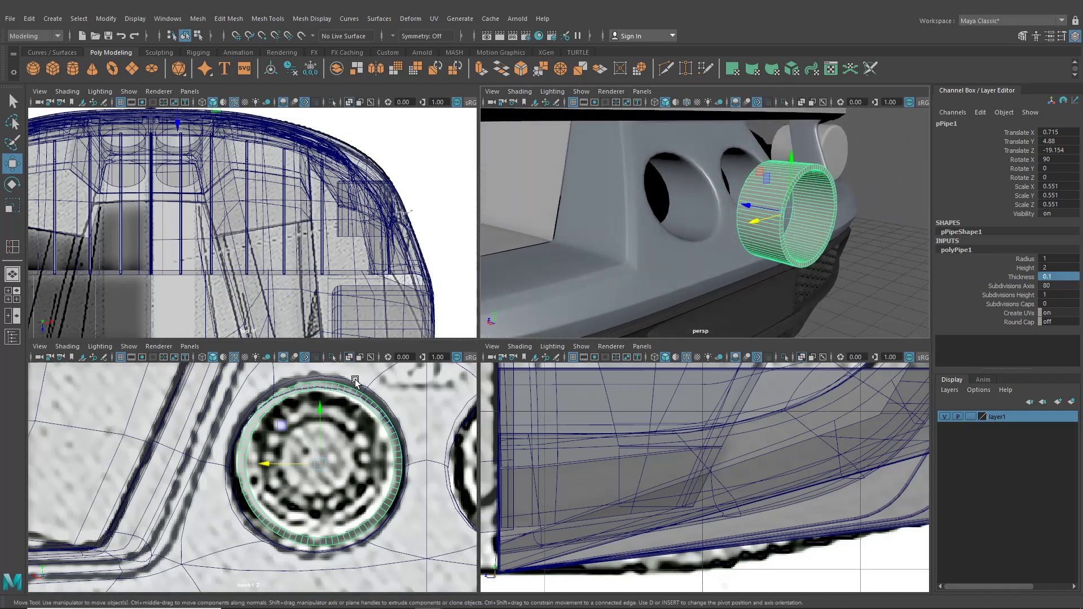
scroll(561, 240, down, 6)
alt+drag(570, 241, 709, 233)
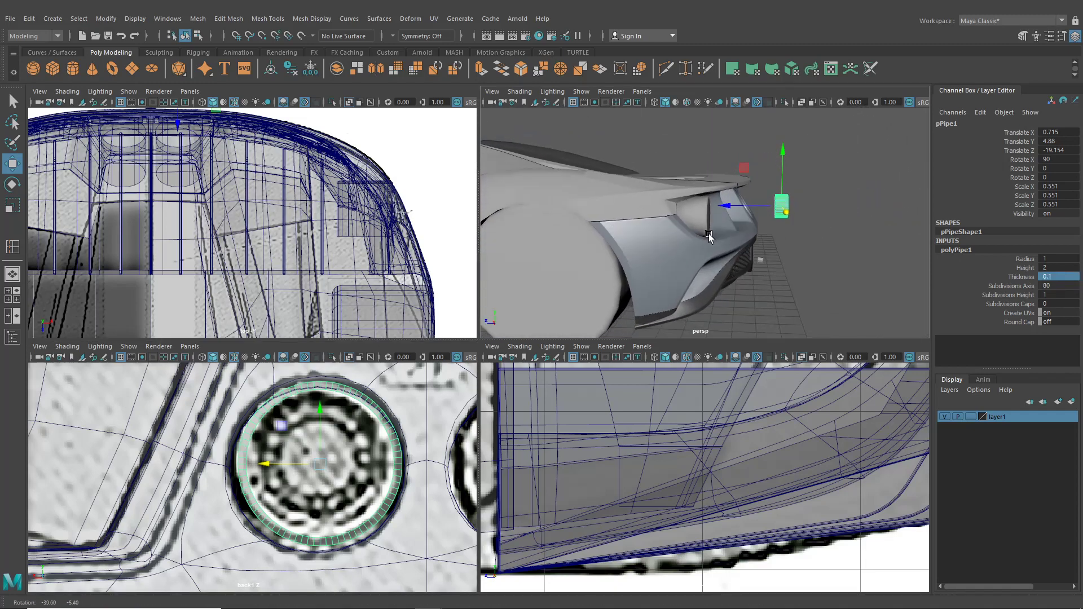
key(space)
scroll(658, 345, down, 10)
alt+middle_drag(623, 387, 593, 446)
scroll(594, 443, up, 3)
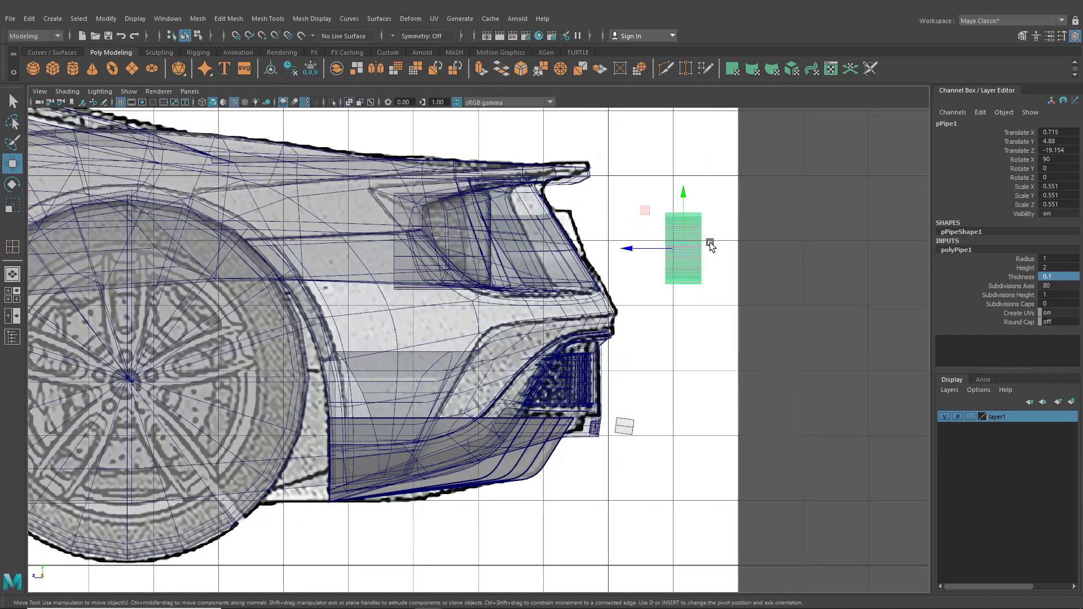
right_drag(680, 251, 626, 250)
scroll(518, 314, up, 3)
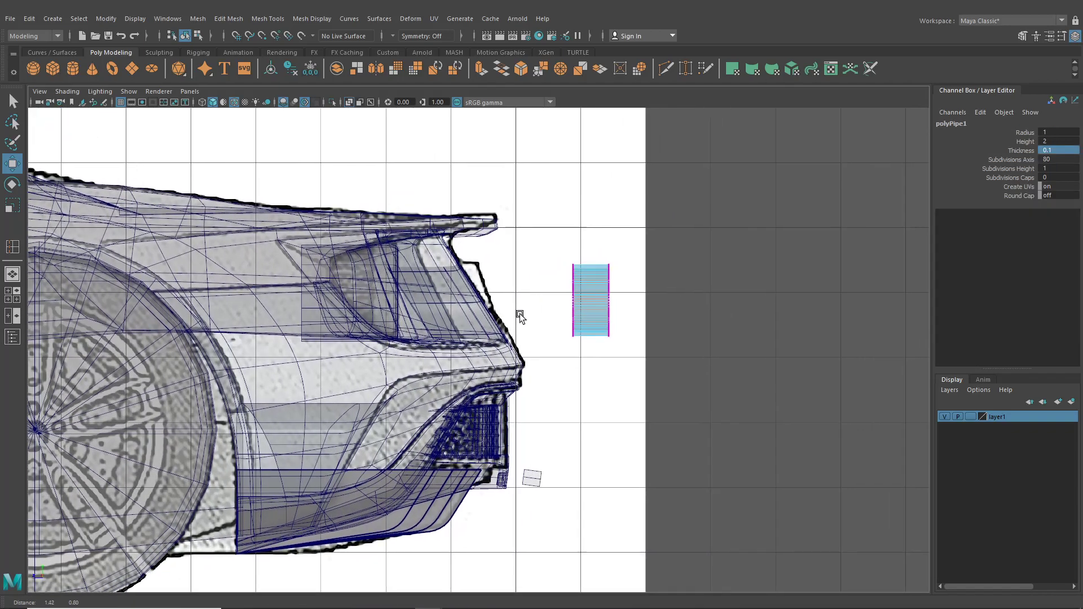
drag(534, 204, 598, 347)
drag(558, 302, 311, 303)
- Move the vertices of the pipe's rear end forward to the body's rear outline and activate the Rotate tool
drag(682, 218, 704, 416)
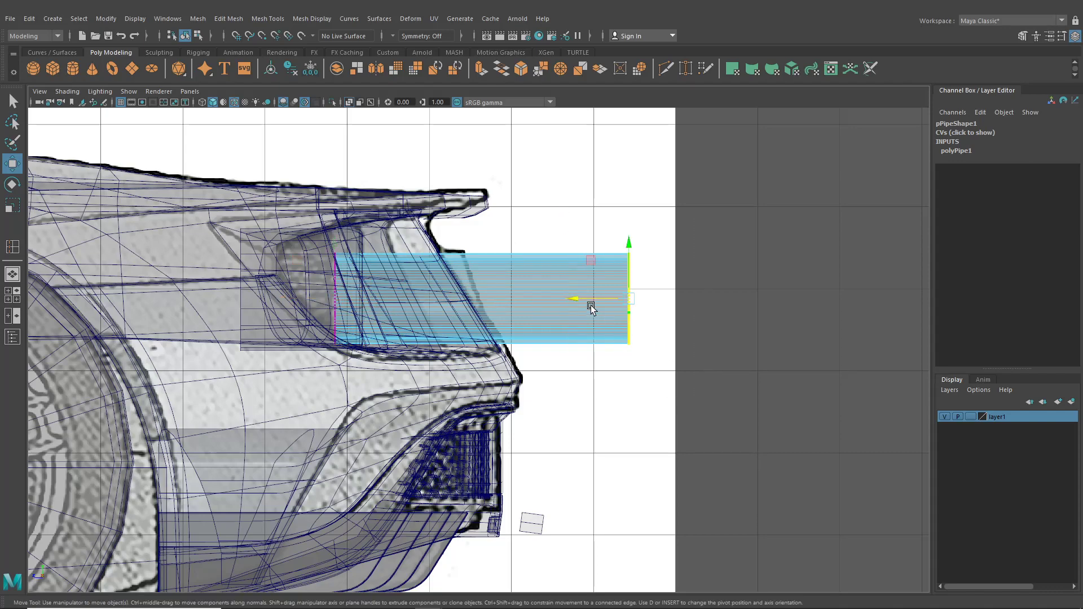
drag(591, 306, 426, 296)
scroll(364, 313, up, 3)
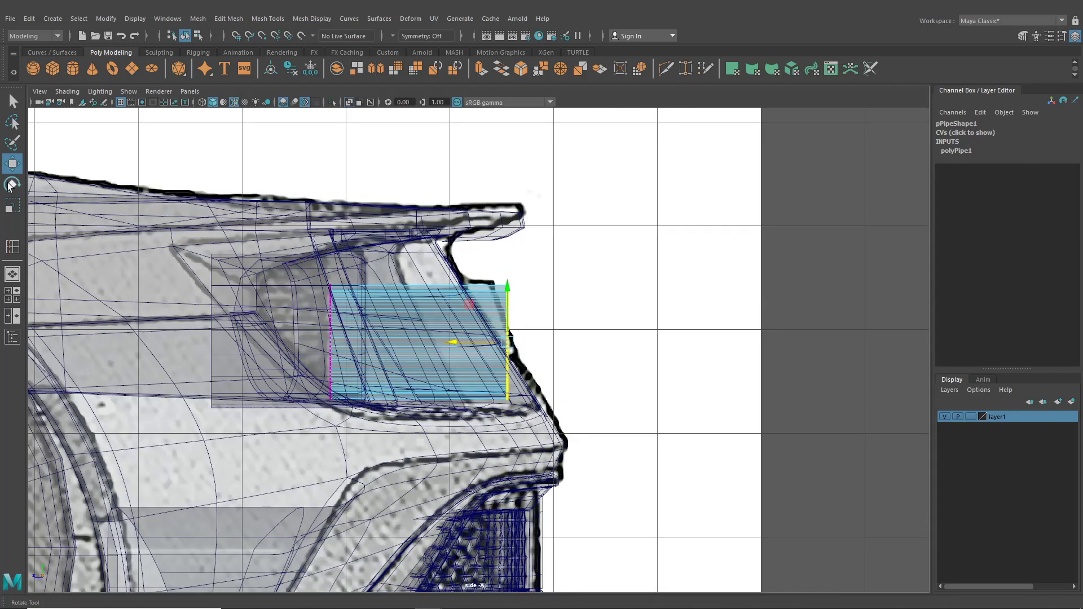
key(e)
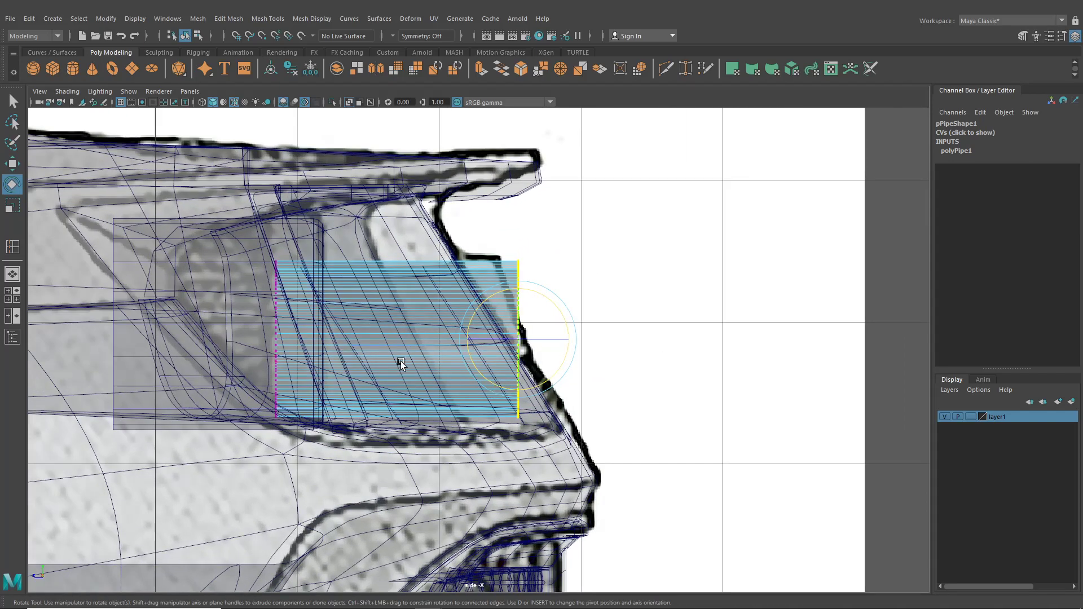
drag(231, 249, 365, 467)
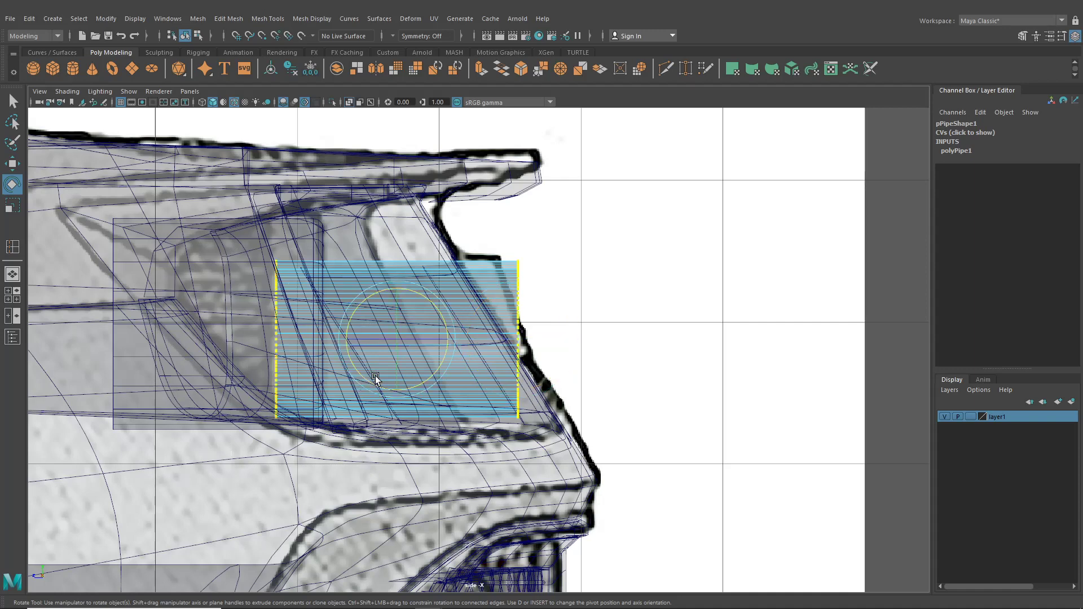
drag(373, 375, 379, 378)
key(ctrl+z)
key(ctrl+z)
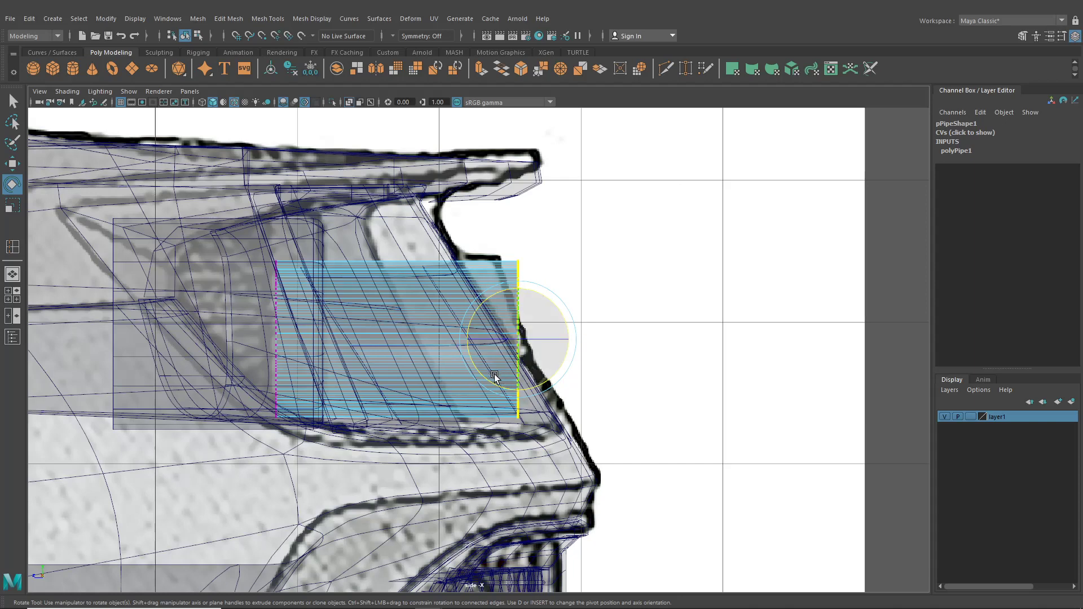
- Rotate the vertices of the pipe's rear end, followed by its front end, to match the slanted rear outline in the side view
drag(489, 379, 503, 386)
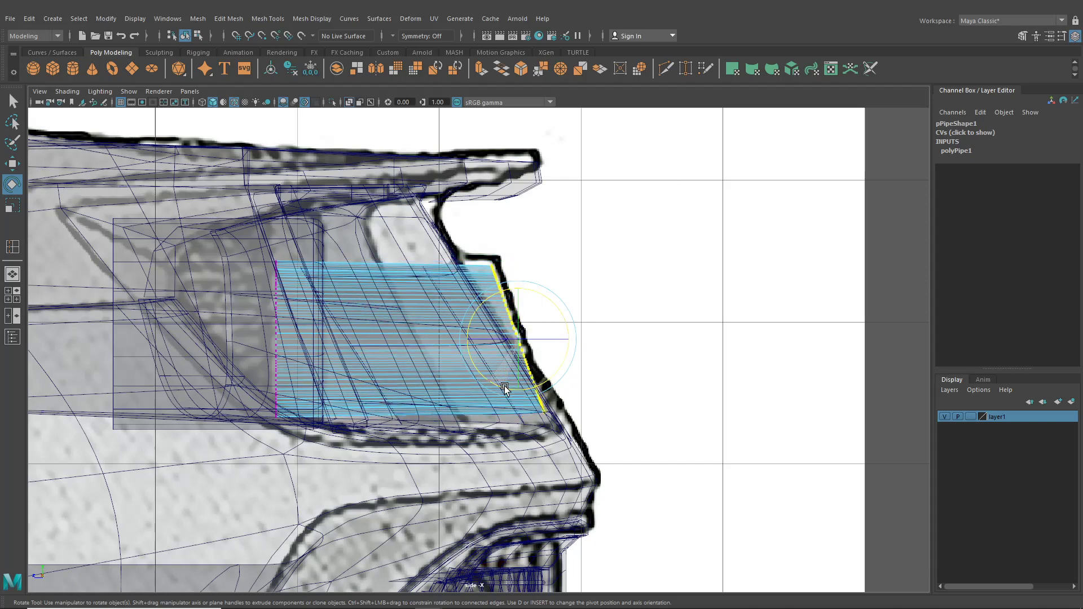
drag(197, 208, 357, 479)
drag(288, 386, 307, 384)
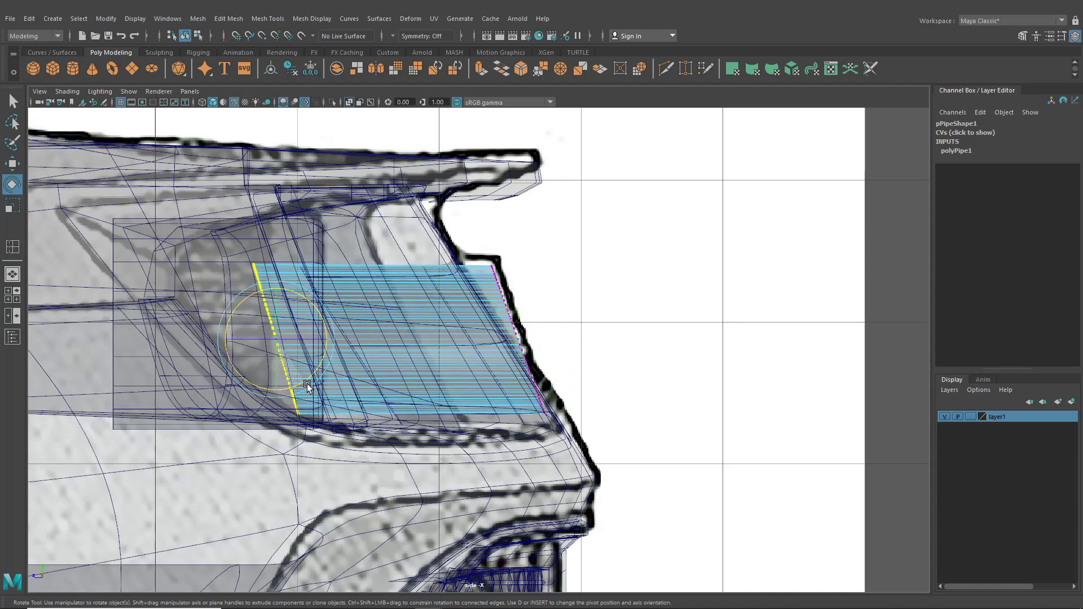
- Examine in the perspective view how the slanted pipe sits in the left exhaust opening
click(13, 276)
alt+drag(377, 356, 313, 351)
alt+middle_drag(313, 351, 413, 438)
scroll(413, 438, up, 5)
alt+drag(413, 438, 374, 433)
alt+middle_drag(375, 433, 438, 447)
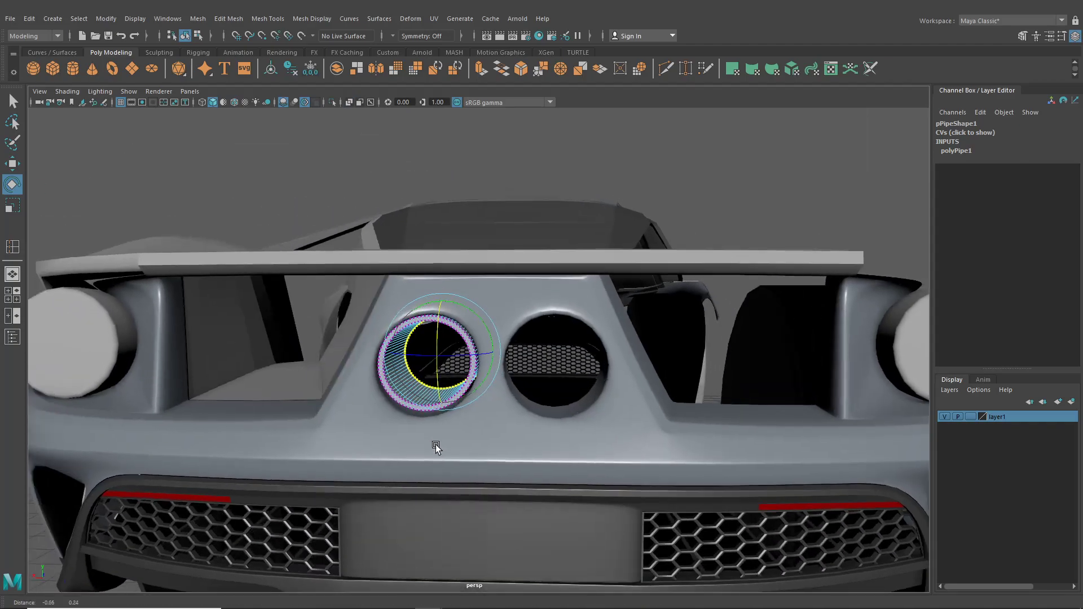
scroll(429, 450, up, 4)
alt+drag(418, 451, 456, 460)
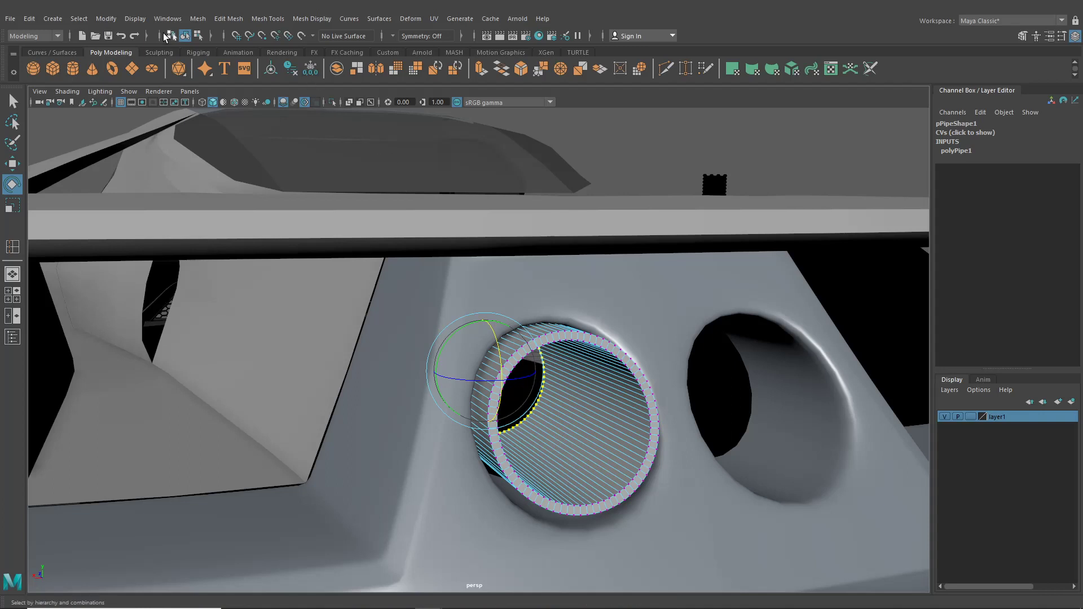
- Return the pipe to object selection and center its pivot
key(F8)
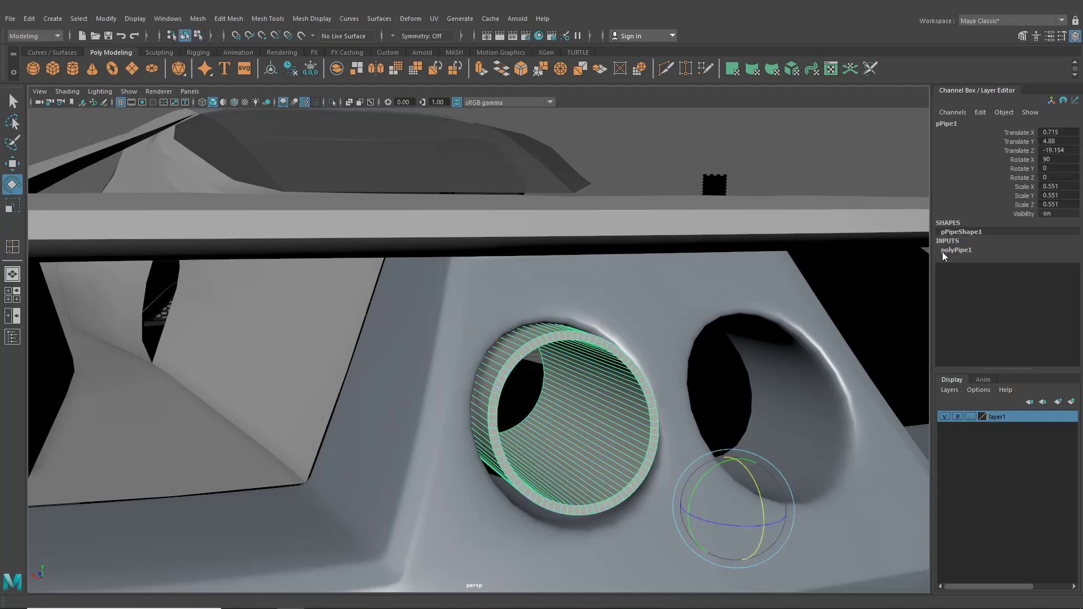
alt+middle_drag(611, 415, 505, 388)
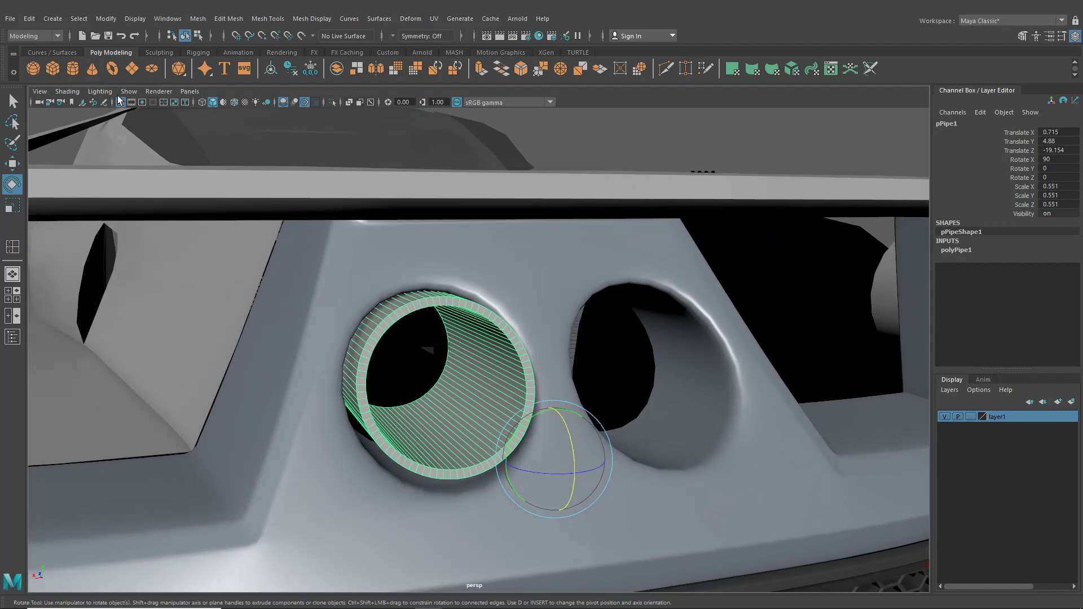
click(198, 36)
click(185, 36)
alt+drag(477, 405, 395, 378)
scroll(395, 378, down, 3)
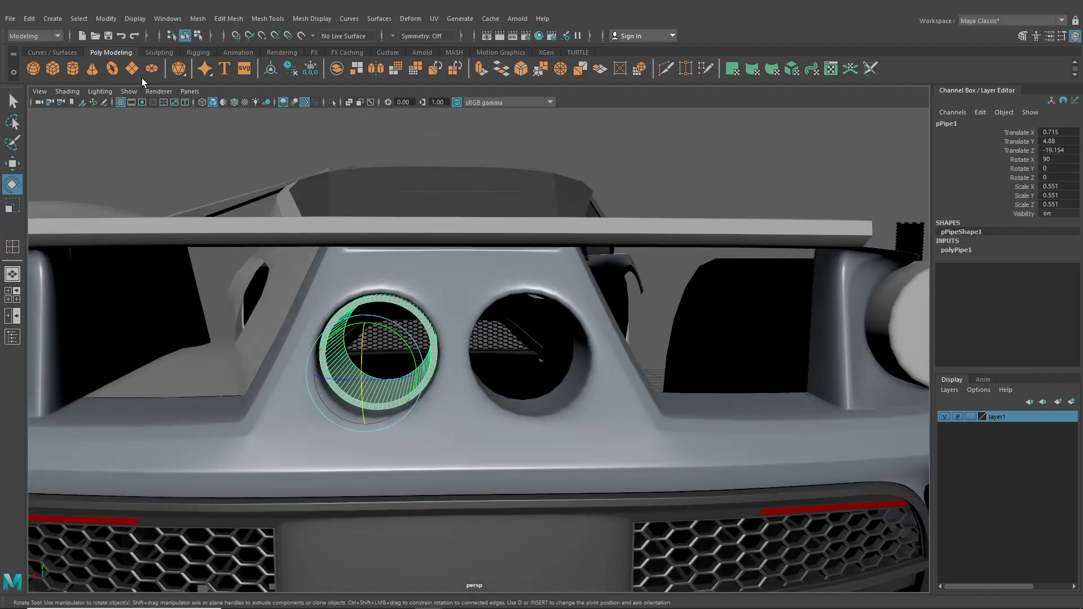
click(106, 18)
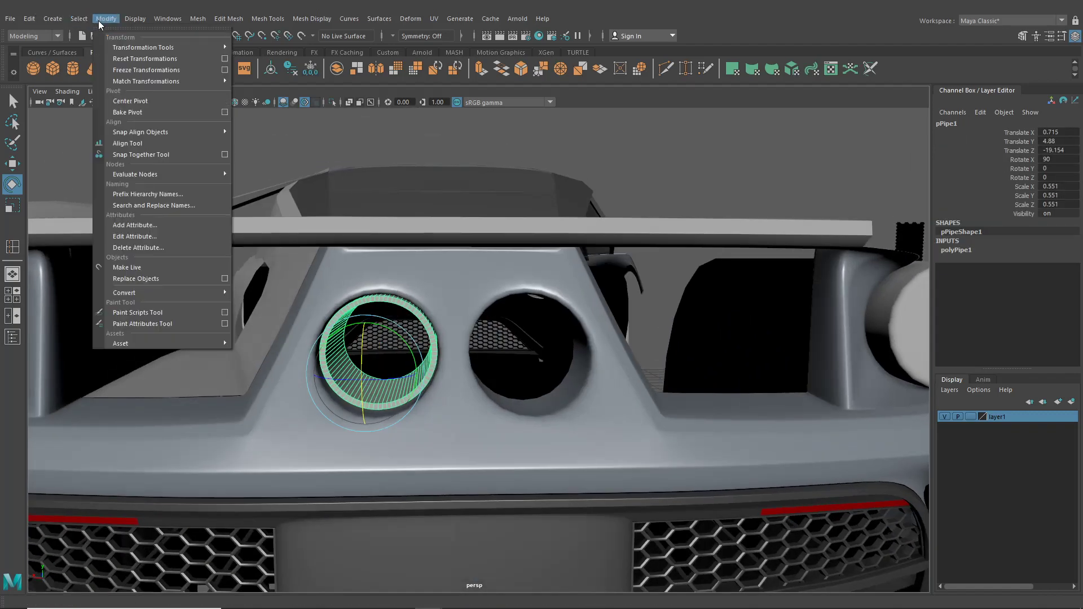
click(150, 107)
- Switch to the four-view layout and set the front view's panel to the back1 camera
click(12, 295)
click(188, 347)
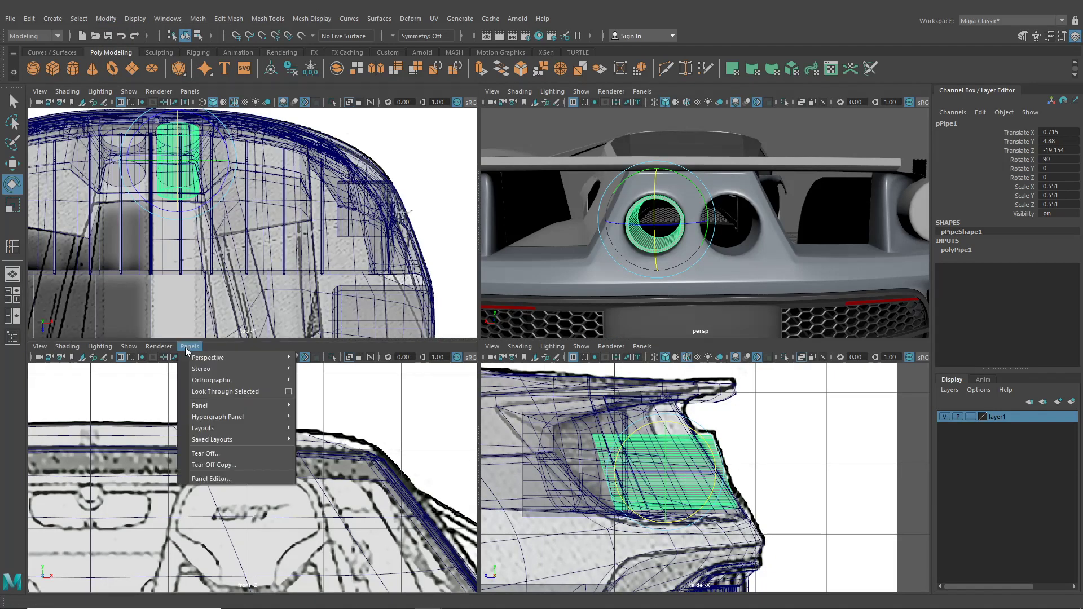
mouse_move(228, 383)
click(330, 380)
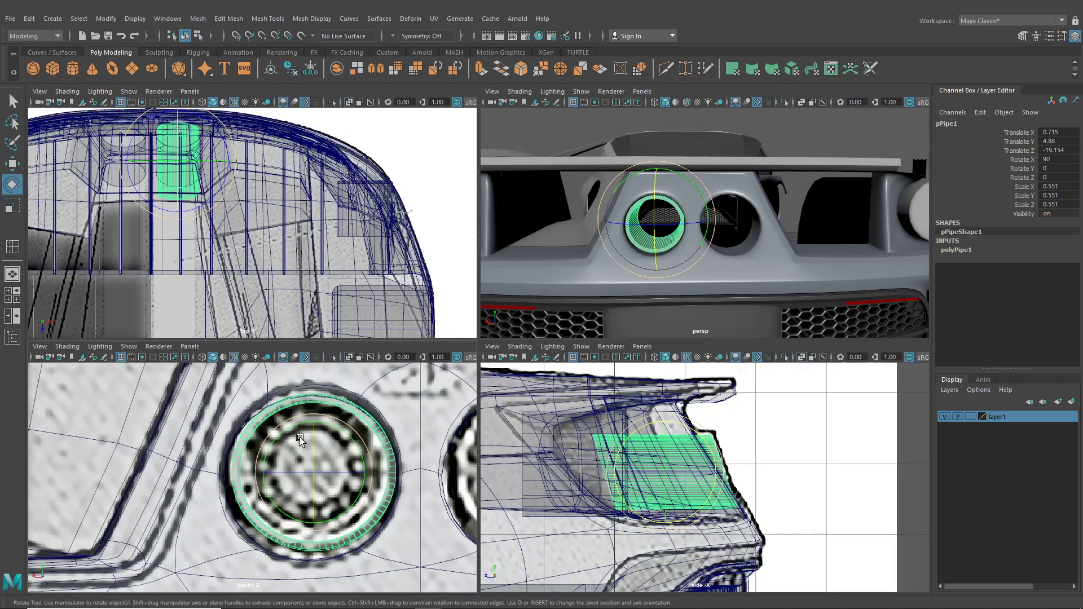
- Duplicate the pipe and scale the copy uniformly to 0.29 to form a smaller inner pipe
click(12, 163)
click(13, 204)
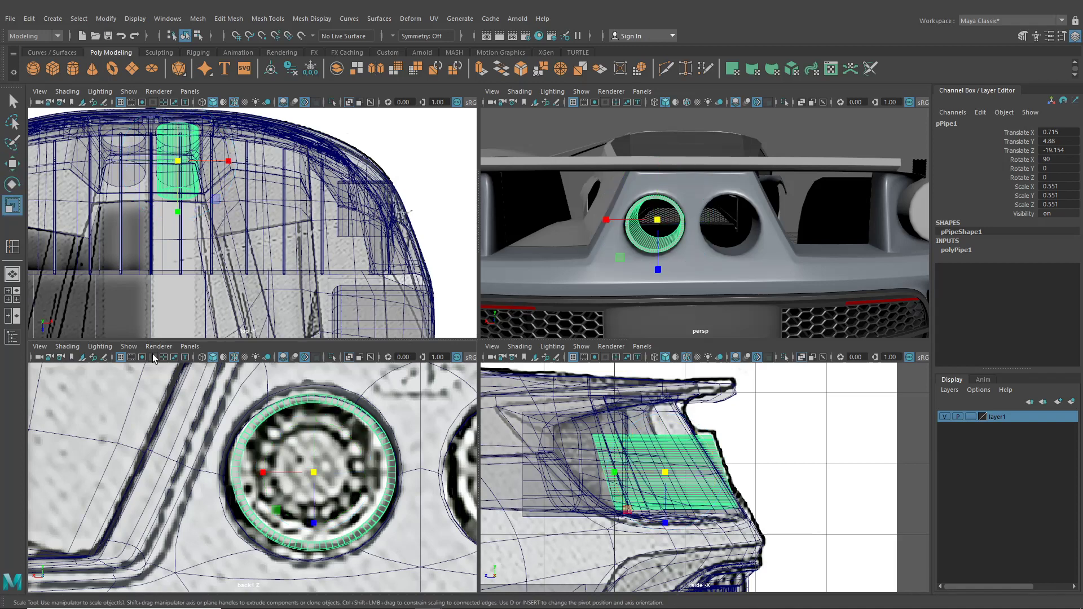
key(ctrl+d)
drag(315, 472, 227, 469)
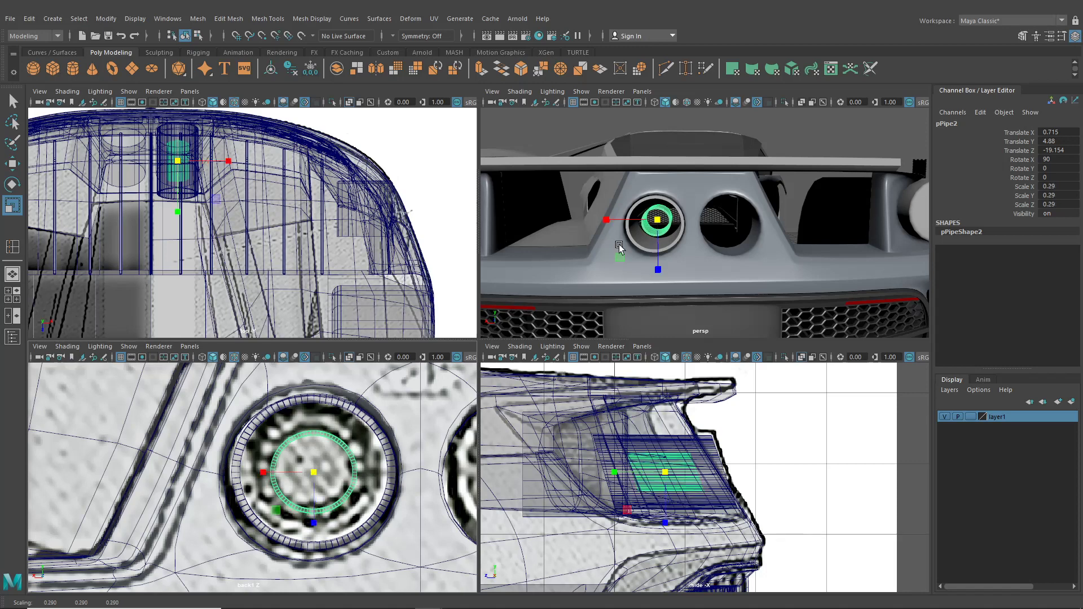
- Move the smaller inner pipe rearward to Translate Z -19.25 and check its position inside the outer pipe
alt+drag(619, 247, 497, 263)
key(w)
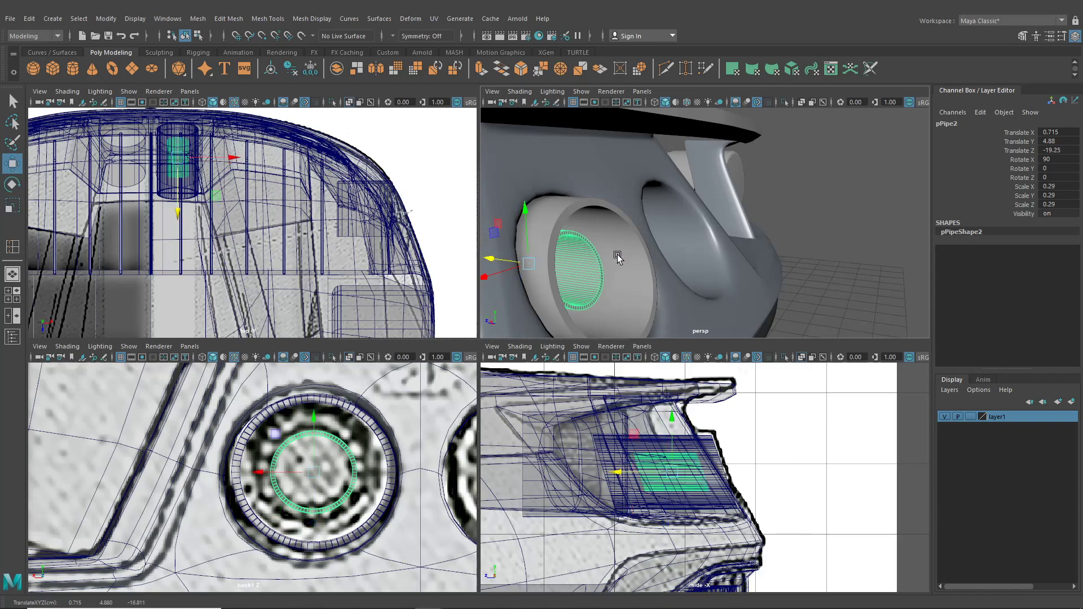
alt+drag(618, 257, 584, 337)
key(space)
scroll(645, 256, down, 5)
scroll(584, 336, up, 4)
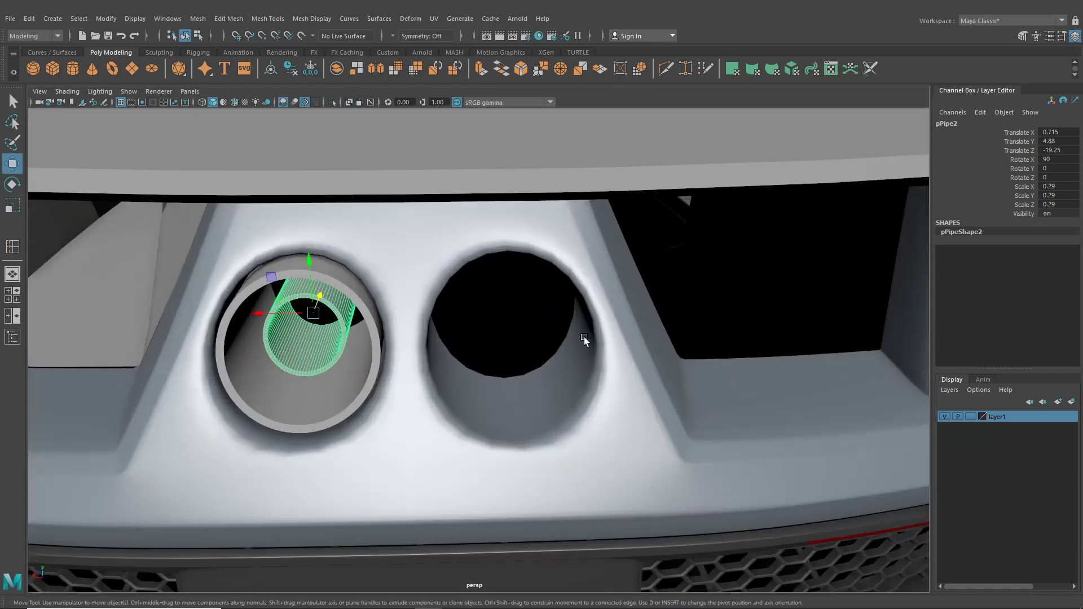
alt+drag(516, 339, 589, 320)
scroll(499, 320, up, 2)
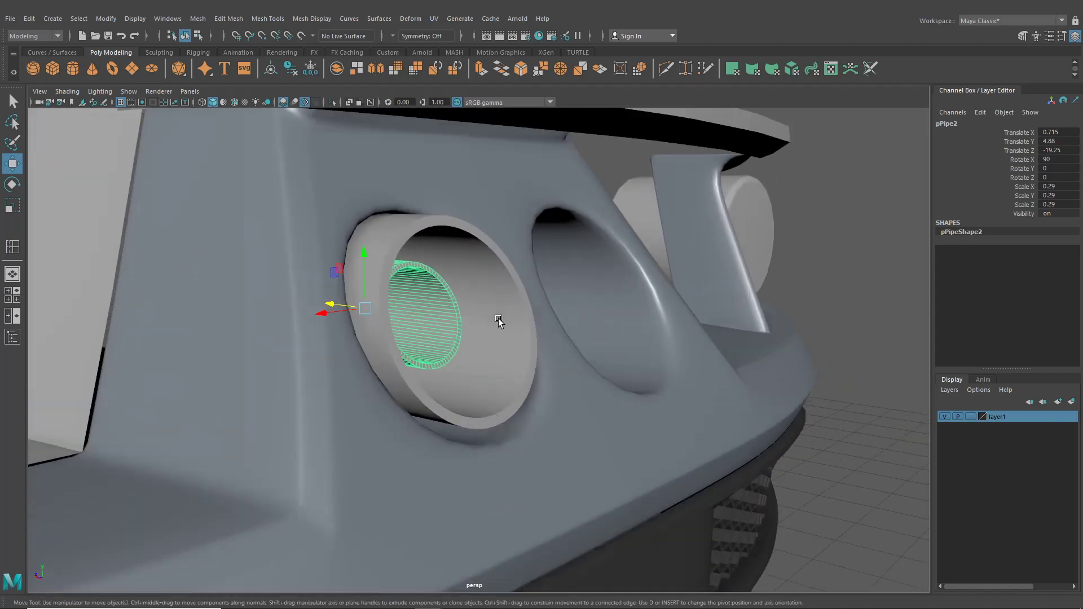
scroll(499, 322, up, 3)
- Extrude the outer pipe's ring of inner wall faces with Local Translate Z 0.081 and Local Scale Y 0.731
click(262, 19)
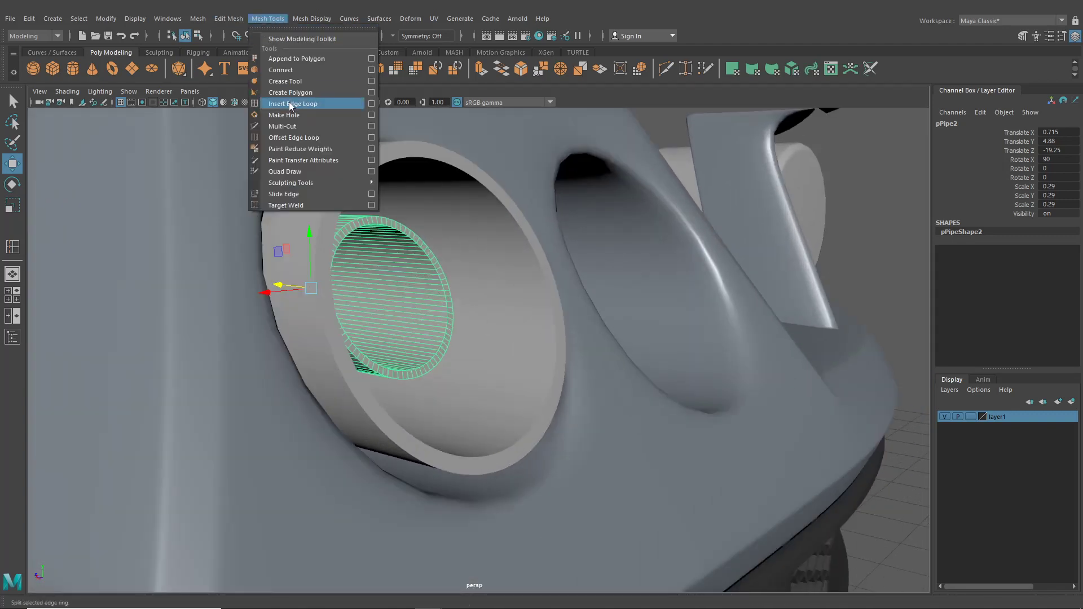
mouse_move(231, 19)
right_drag(468, 266, 490, 279)
click(485, 274)
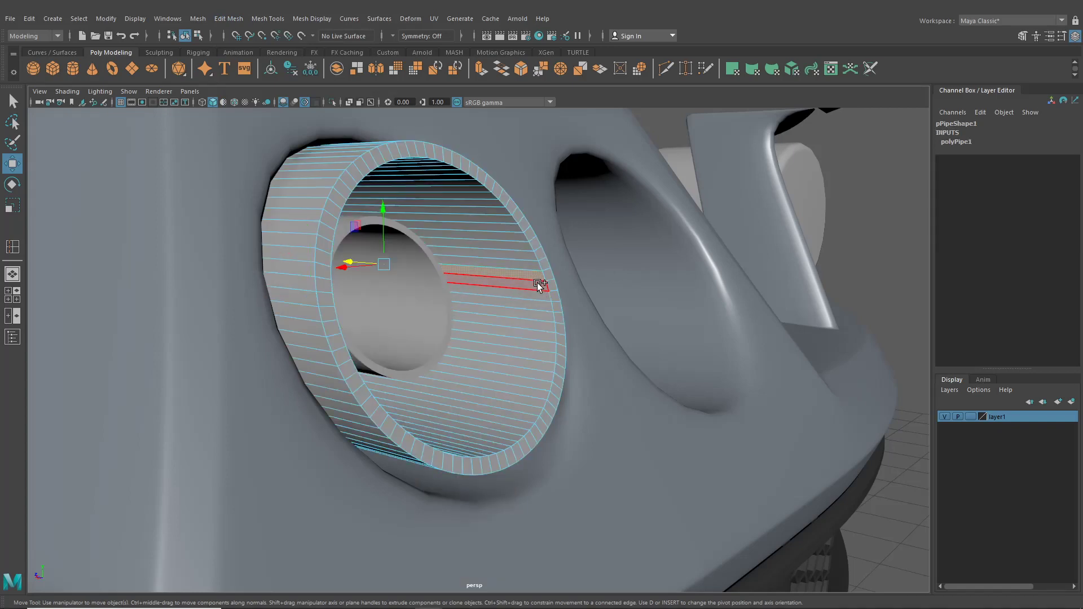
double_click(539, 285)
alt+drag(536, 314, 460, 337)
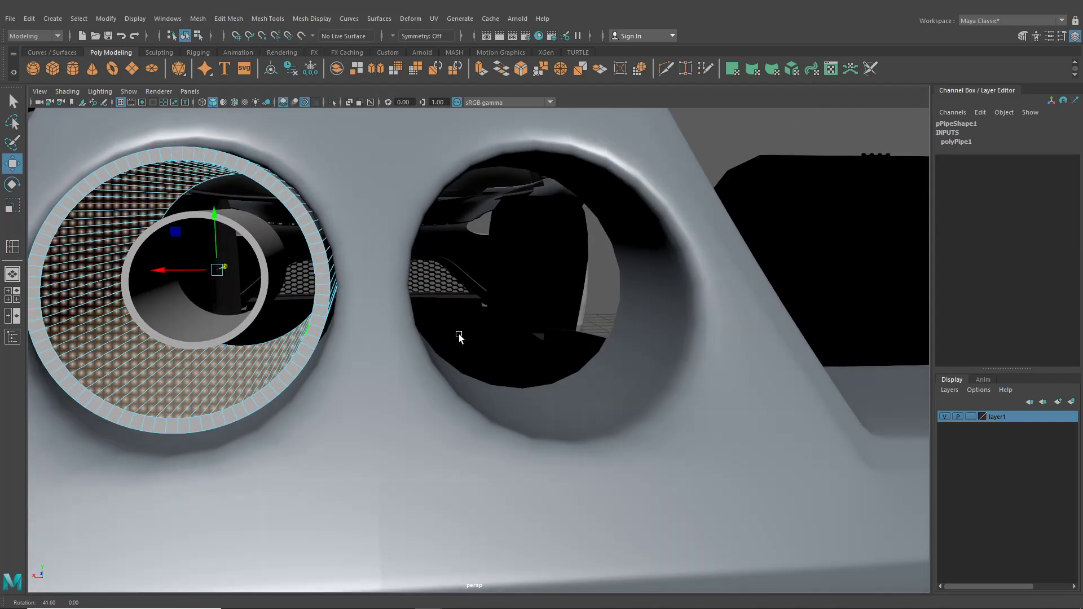
key(ctrl+e)
alt+drag(367, 321, 570, 384)
drag(643, 342, 643, 342)
alt+drag(510, 399, 527, 357)
- Return the outer pipe from face editing to object selection
click(226, 21)
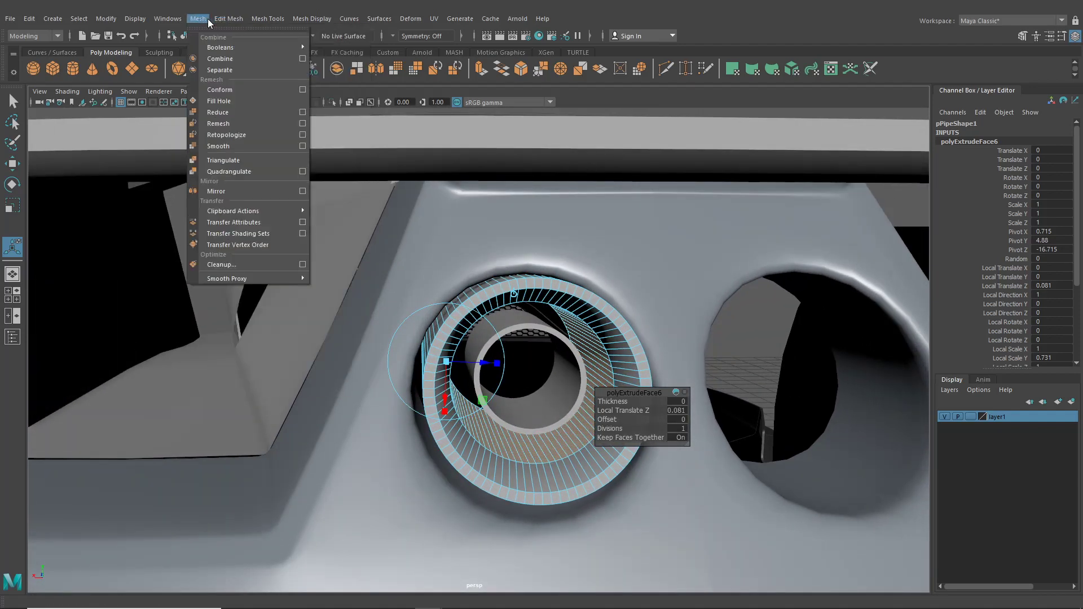
click(221, 16)
click(185, 35)
scroll(530, 383, down, 3)
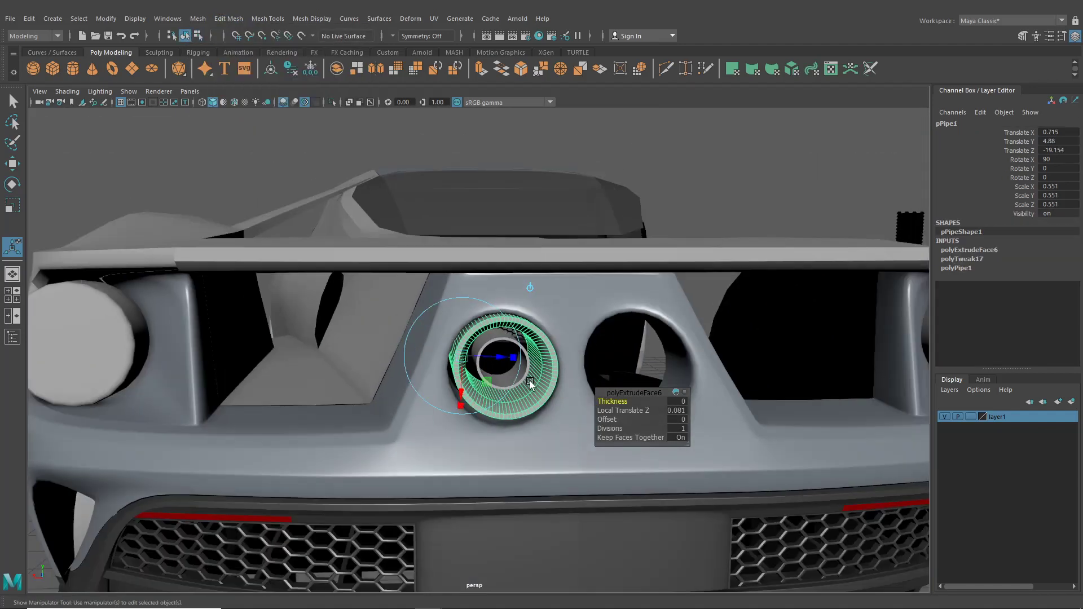
- Try beveling the edge loop deep inside the outer pipe with Fraction 0.05 and 2 segments
click(293, 132)
scroll(481, 354, up, 5)
alt+drag(482, 354, 445, 364)
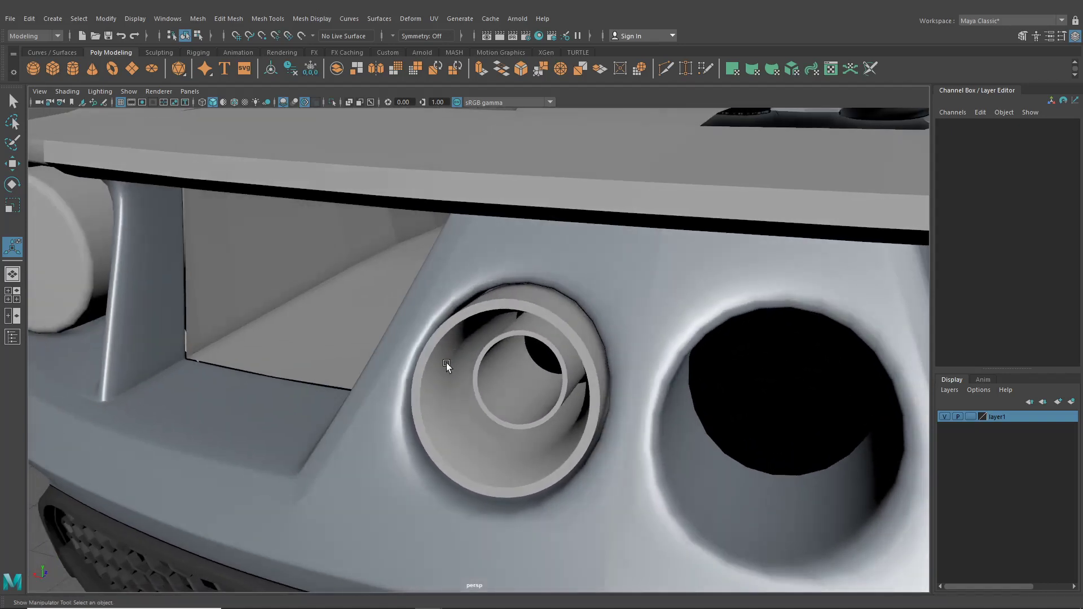
scroll(446, 365, up, 4)
click(429, 341)
right_drag(428, 287, 427, 261)
double_click(441, 290)
click(261, 22)
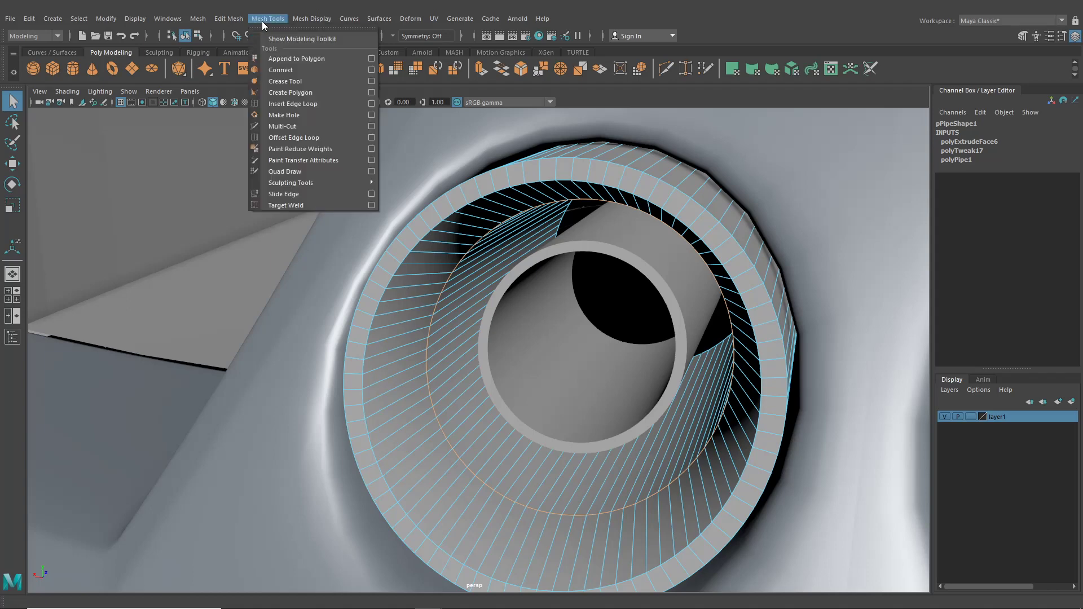
mouse_move(228, 19)
click(242, 53)
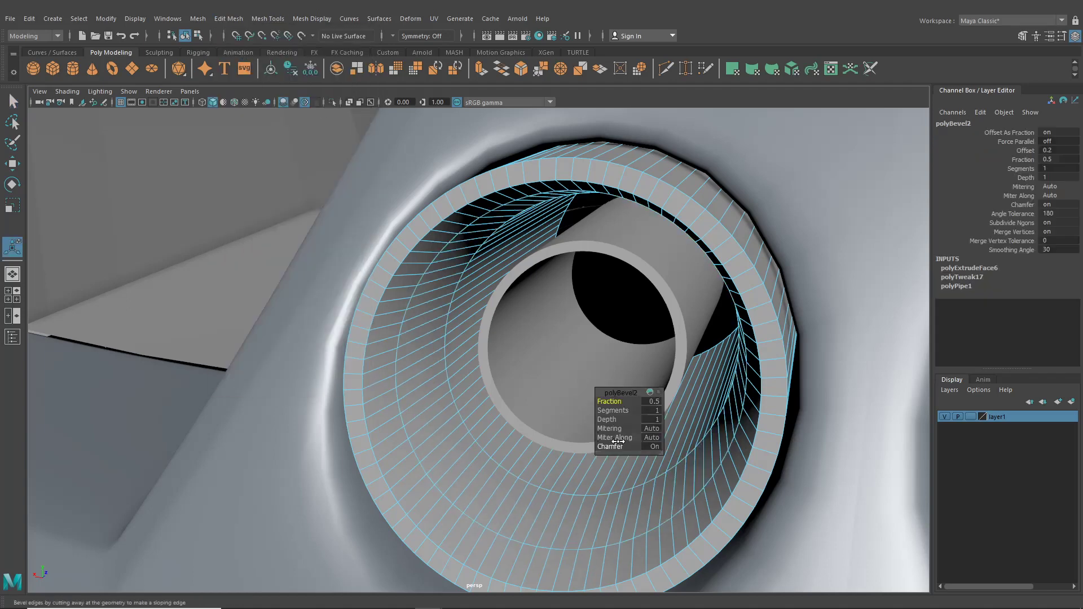
drag(617, 403, 614, 403)
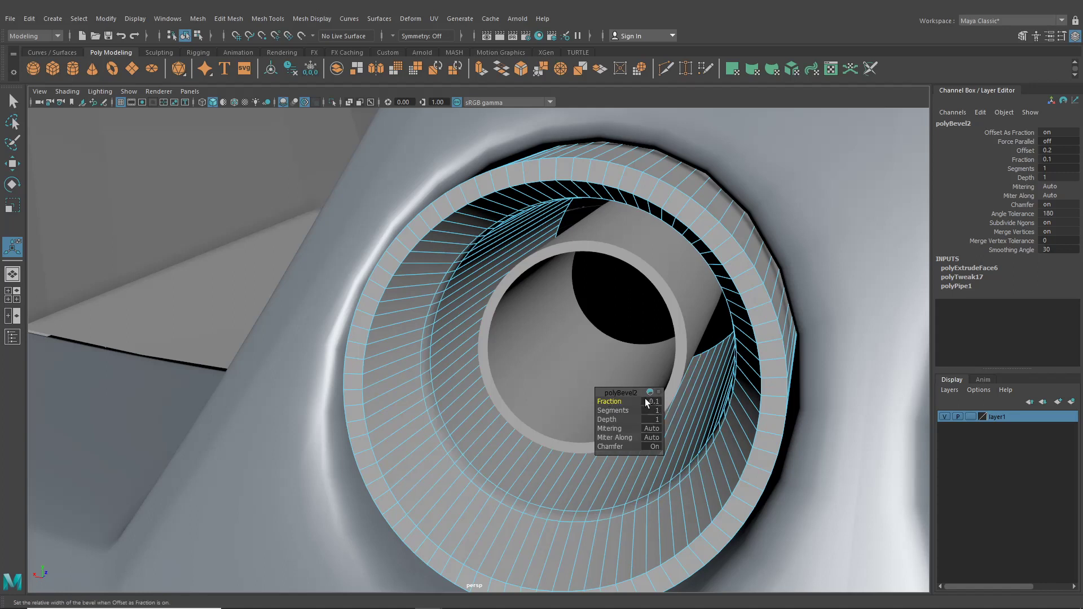
text(05)
key(Return)
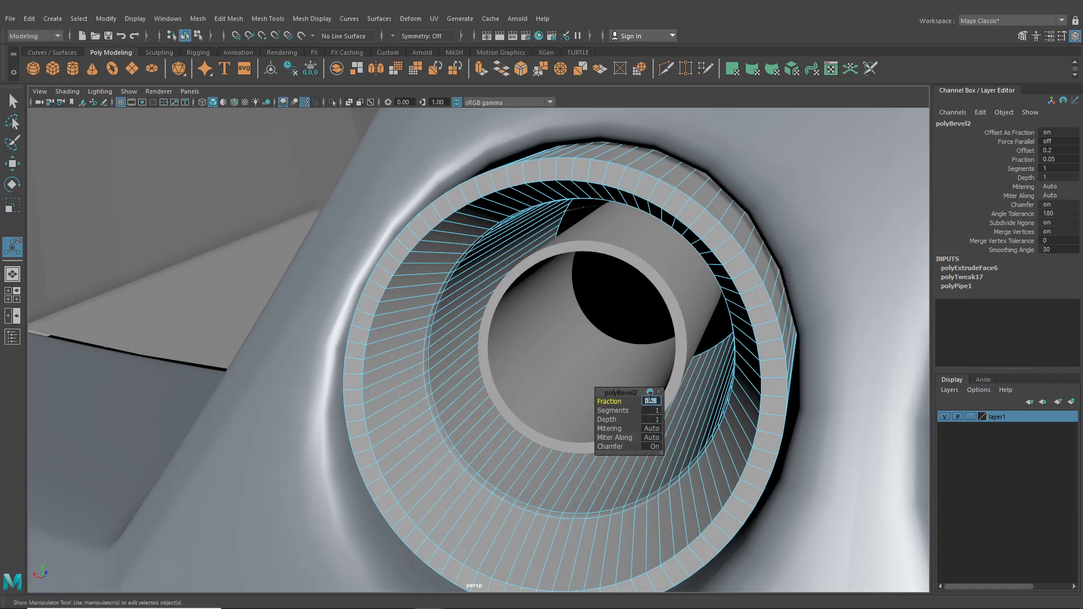
drag(619, 411, 622, 412)
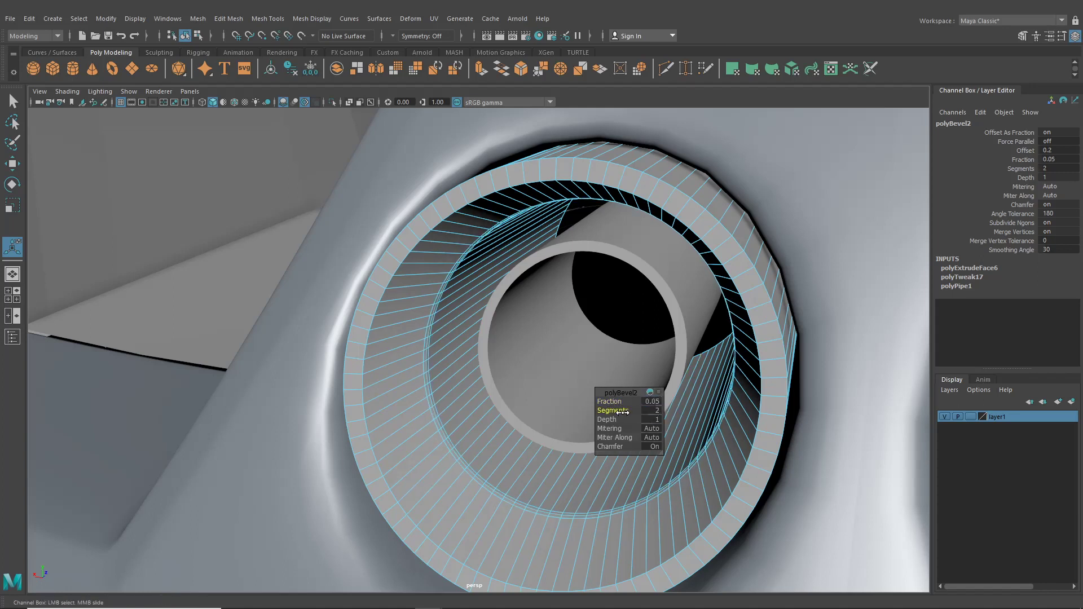
- Undo the bevel on the outer pipe's inner edge loop
key(ctrl+z)
key(ctrl+z)
key(ctrl+z)
key(ctrl+z)
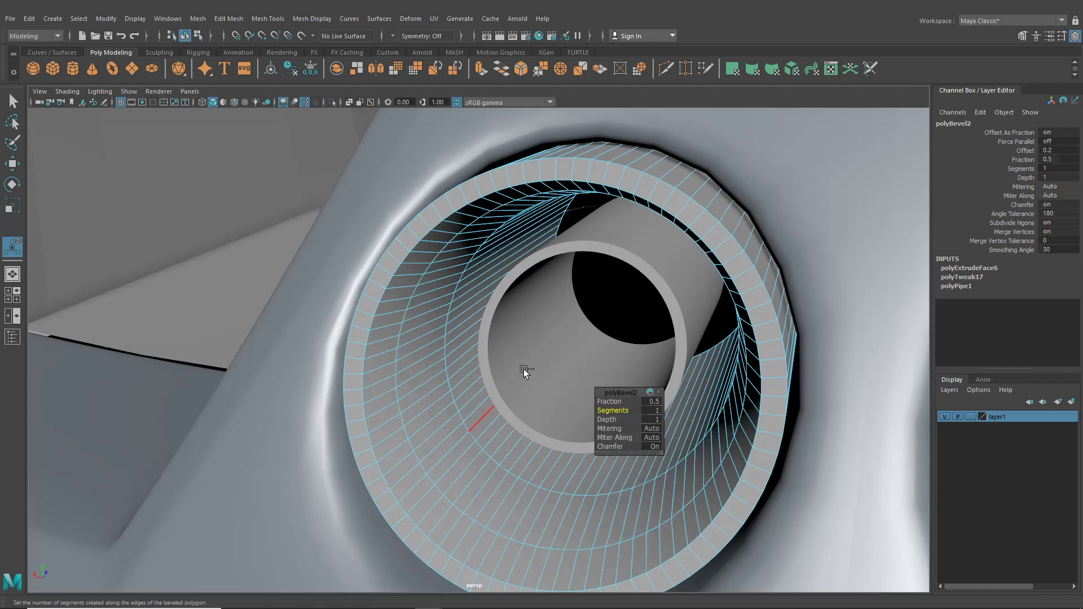
- Insert an edge loop midway along the outer pipe's tapered inner wall and scale it to curve the wall
click(224, 18)
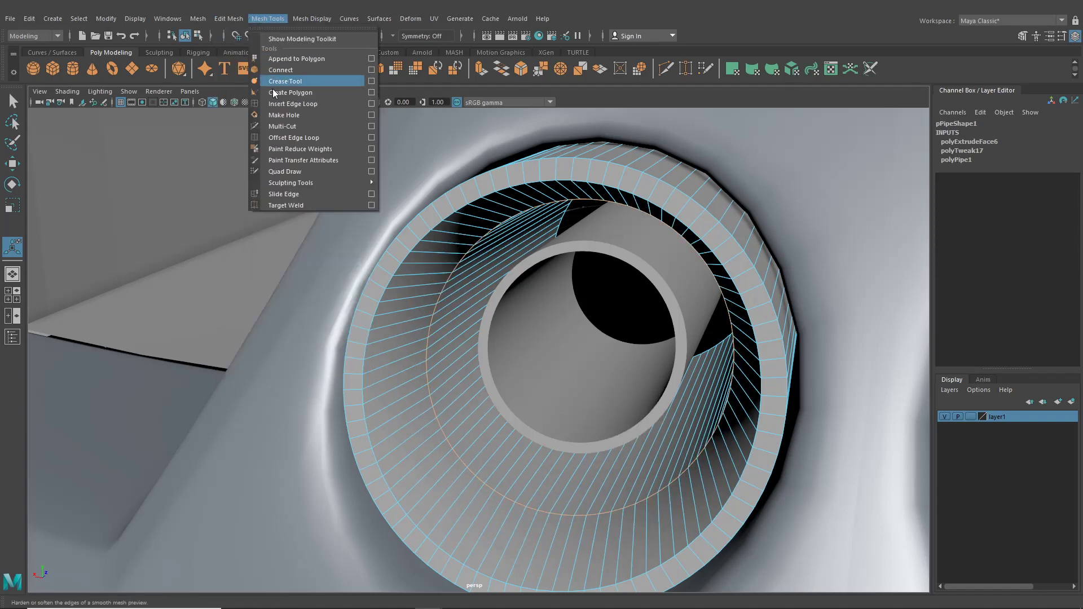
click(283, 106)
click(395, 375)
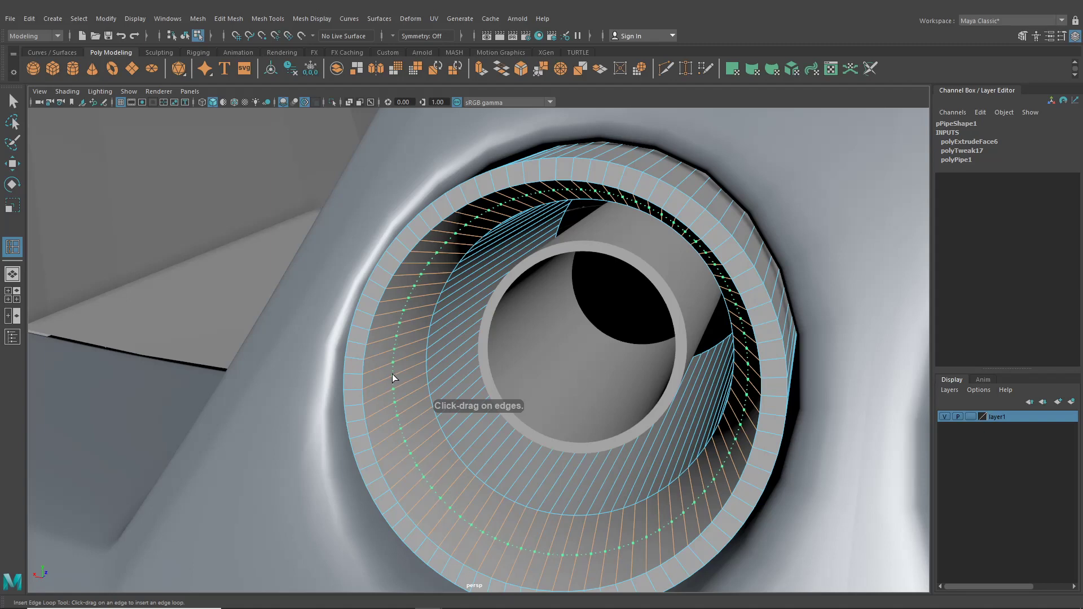
alt+drag(393, 377, 369, 404)
click(18, 203)
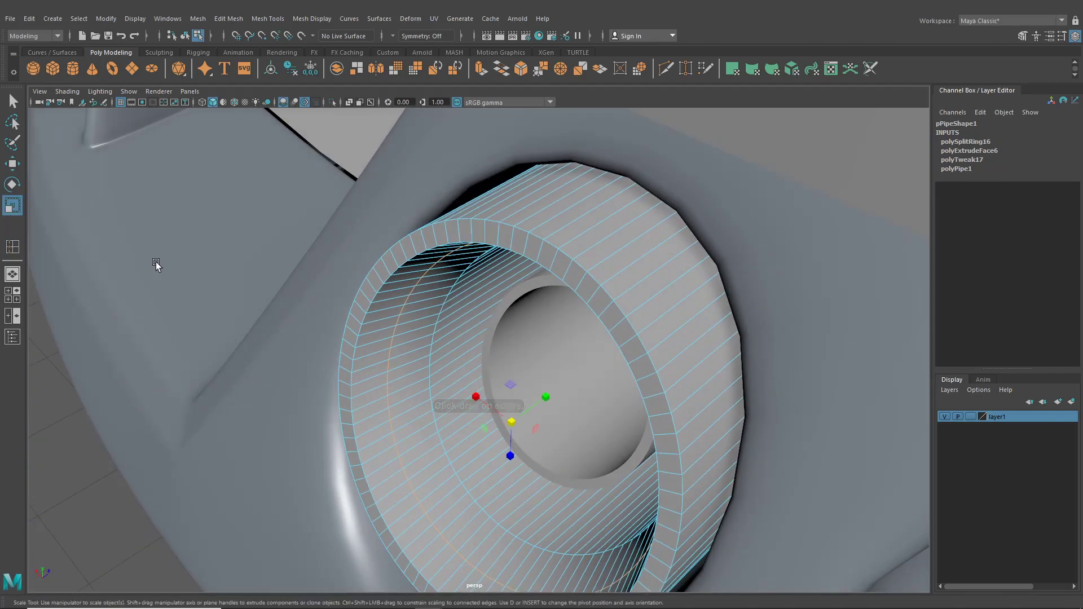
mouse_move(522, 412)
alt+mouse_down()
mouse_move(565, 457)
mouse_move(501, 361)
mouse_move(576, 341)
mouse_move(500, 381)
mouse_move(511, 437)
mouse_move(517, 412)
mouse_move(580, 387)
mouse_move(528, 395)
alt+mouse_up()
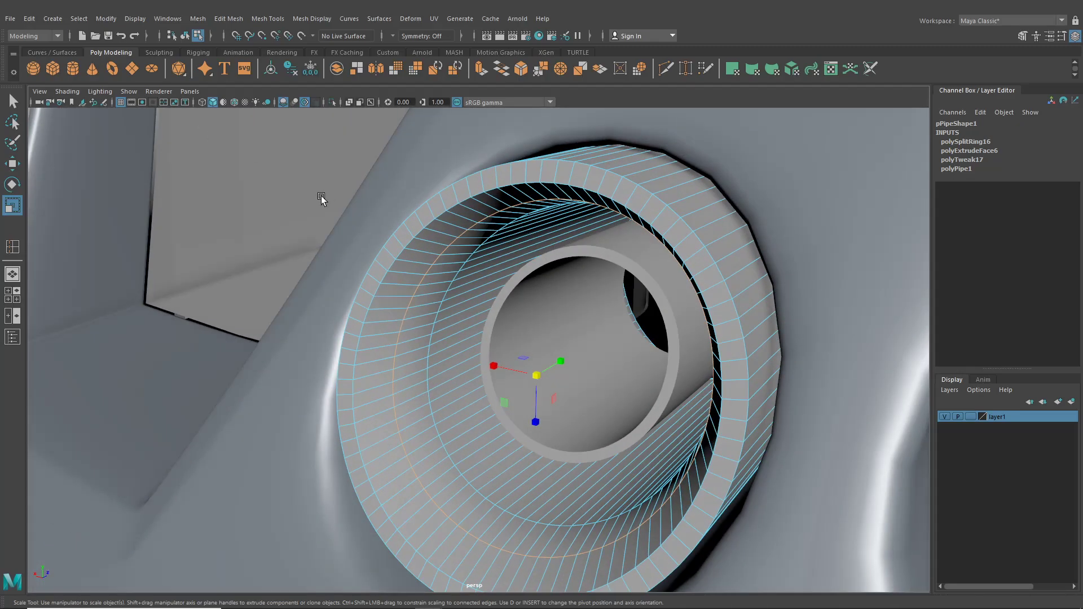
alt+drag(321, 199, 446, 329)
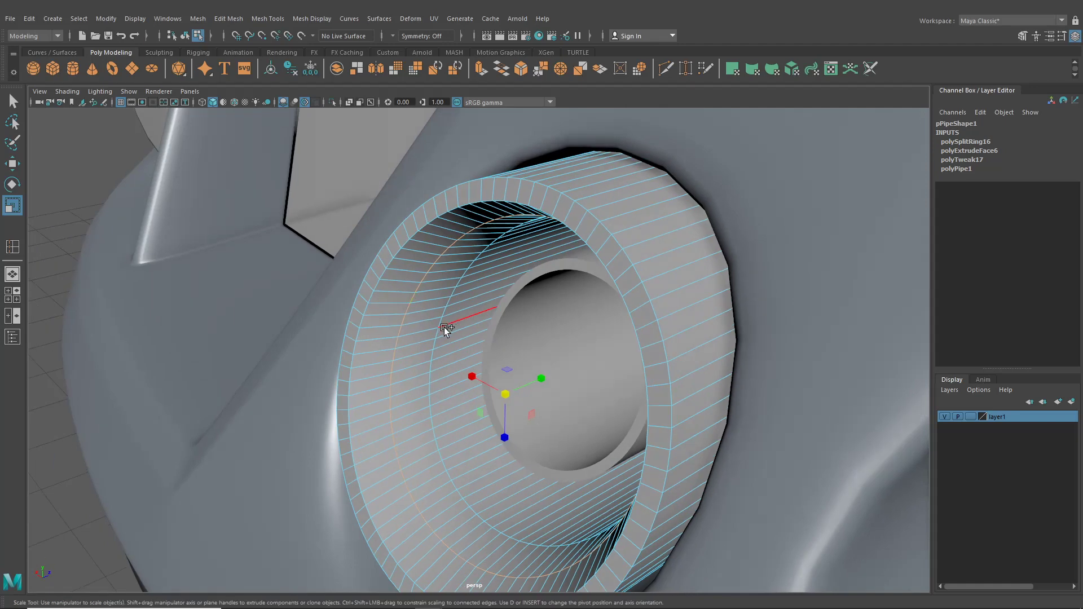
- Bevel the inserted inner-wall edge loop of the outer pipe with Fraction 0.4
click(225, 19)
click(242, 59)
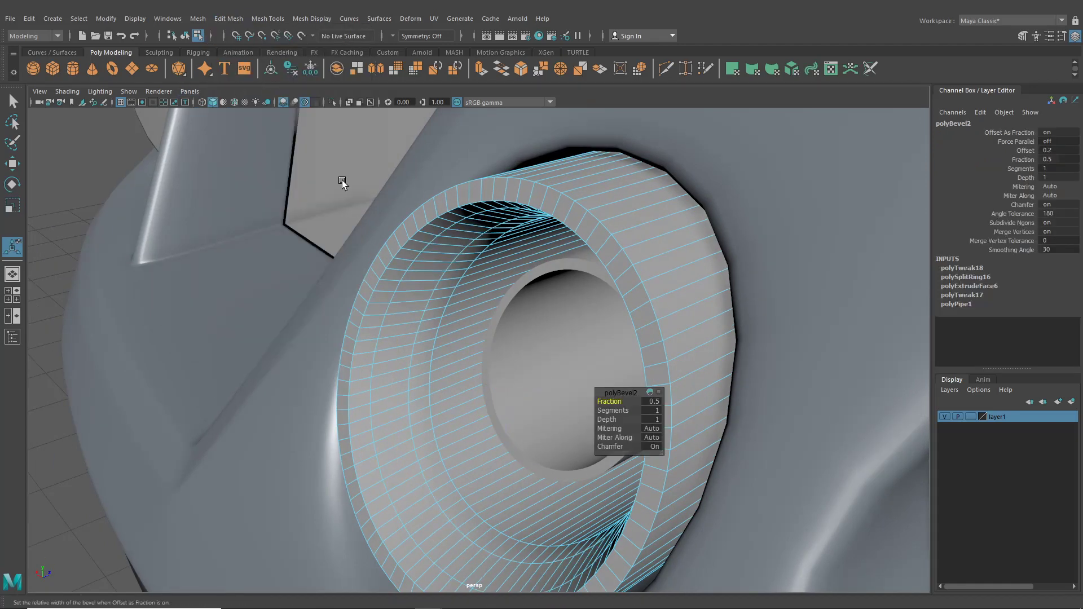
alt+drag(341, 182, 616, 403)
alt+drag(489, 374, 729, 228)
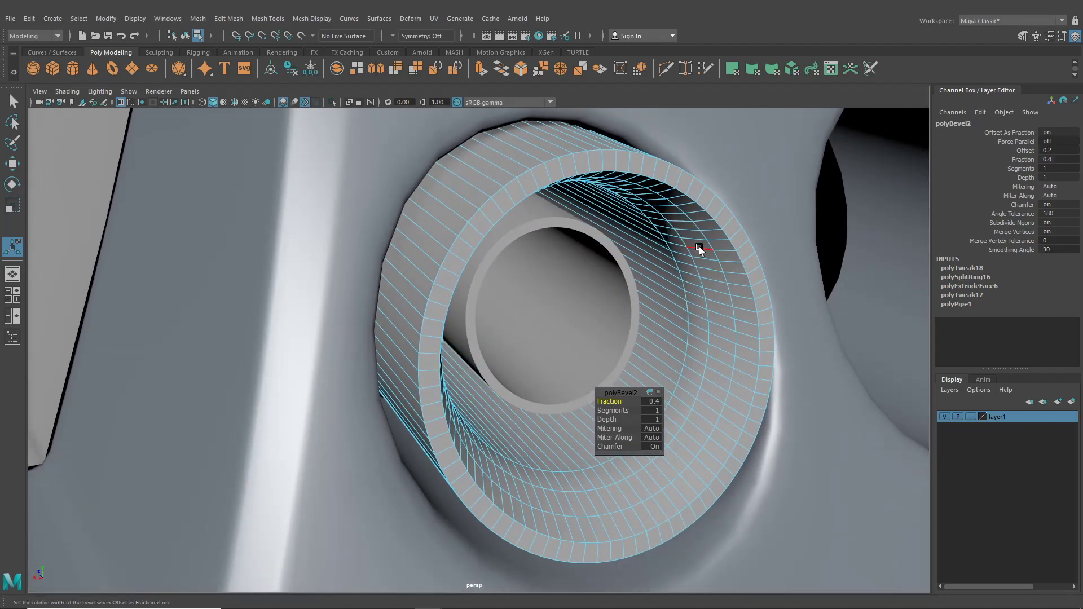
alt+drag(641, 234, 645, 328)
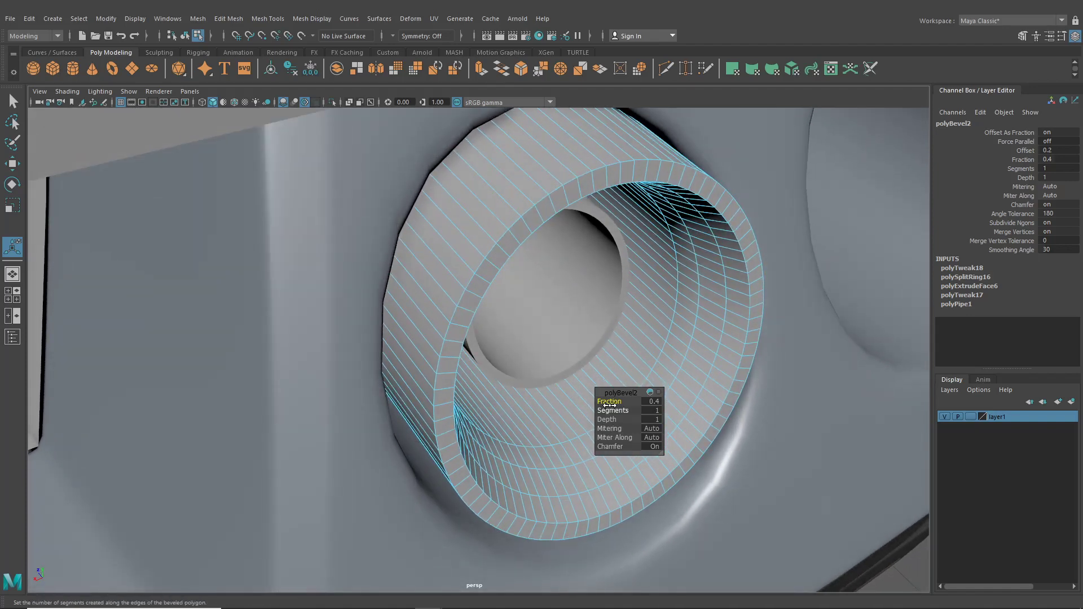
drag(610, 401, 533, 226)
- Bevel the deepest edge loop of the outer pipe's tapered inner wall with Fraction 0.1 and 2 segments, then deselect the pipe
right_drag(530, 217, 528, 204)
click(230, 20)
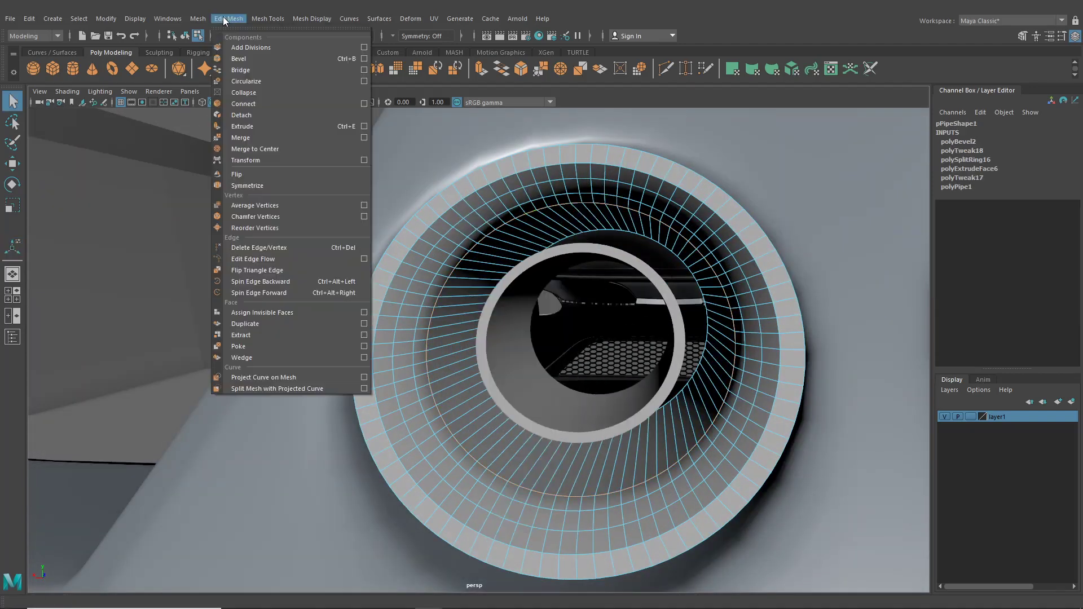
click(242, 67)
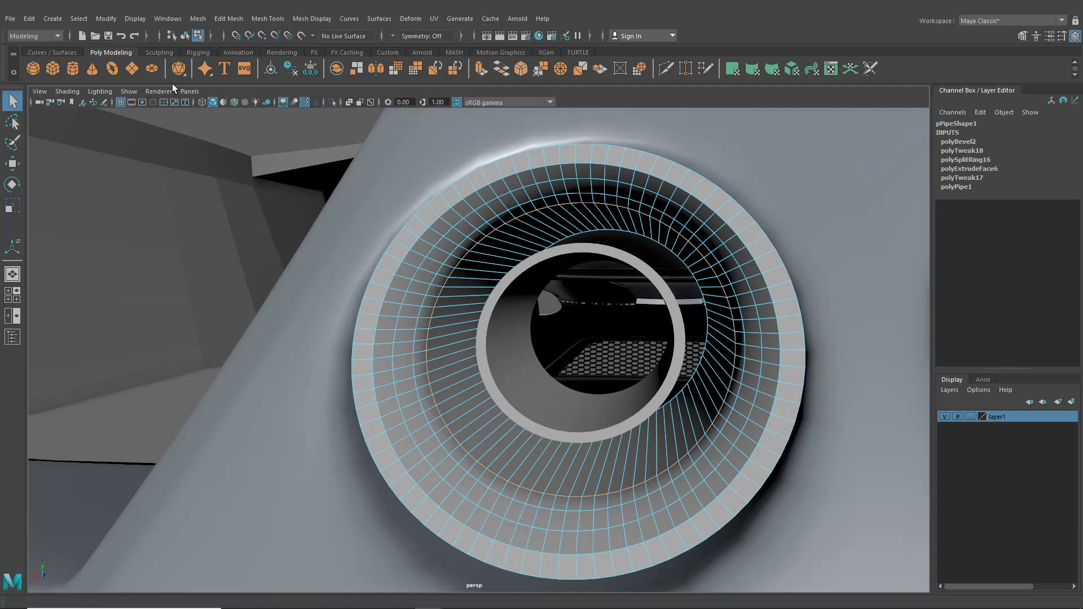
click(232, 21)
click(250, 60)
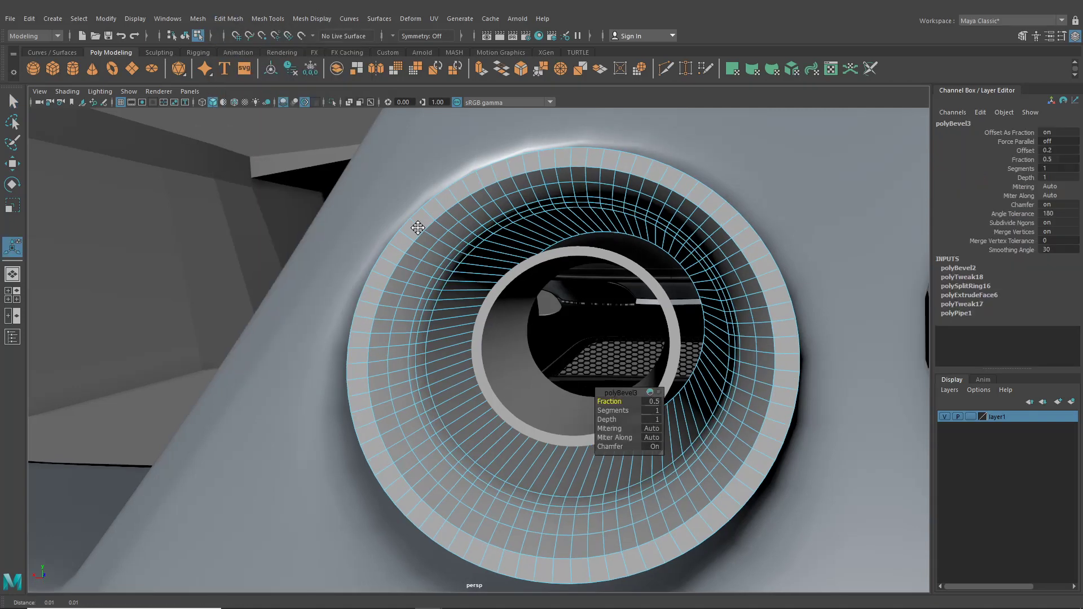
alt+drag(418, 225, 397, 260)
drag(616, 403, 613, 402)
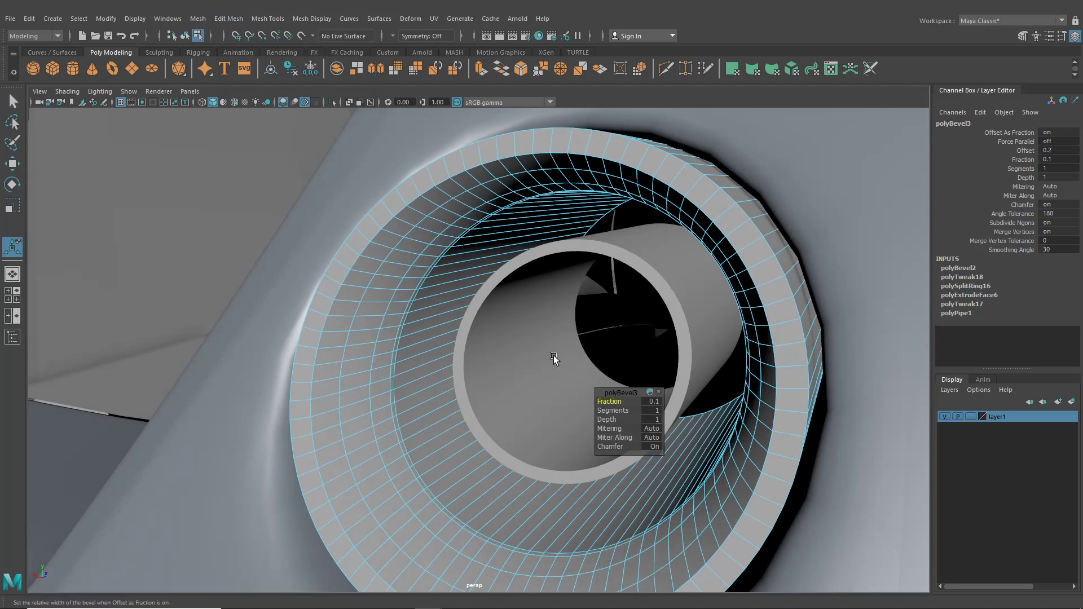
alt+drag(553, 357, 550, 364)
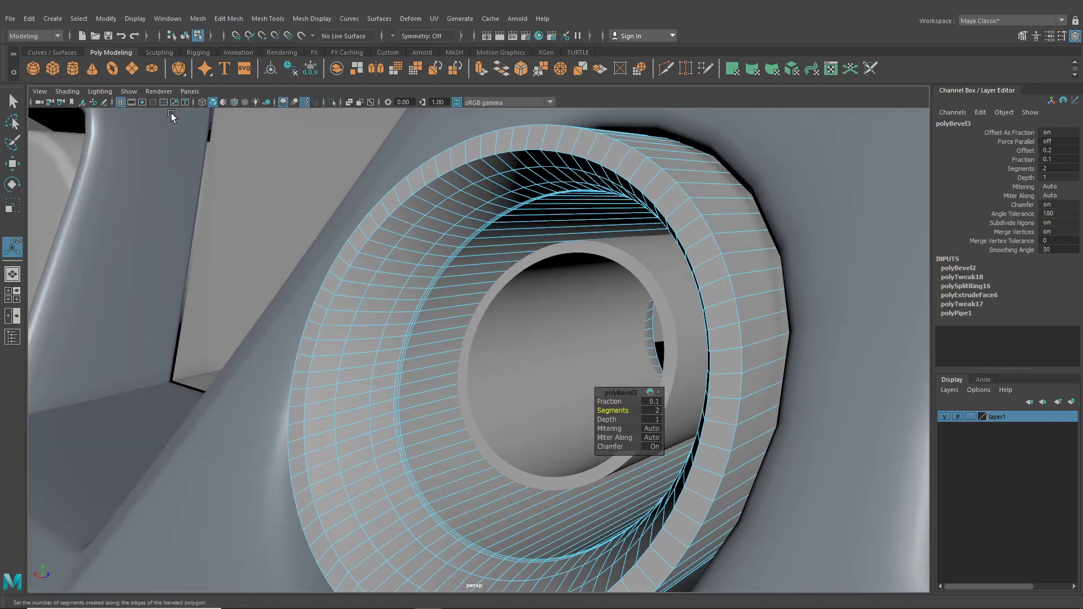
click(184, 36)
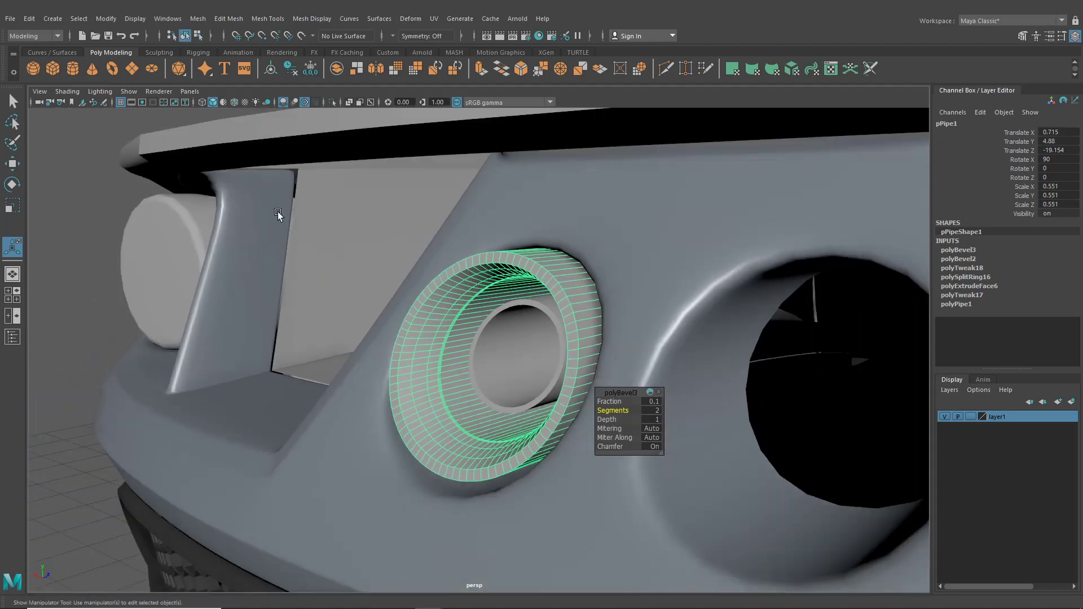
click(85, 222)
- Move the two middle edge loops on the outer pipe's tapered inner wall along the pipe's axis to adjust its curve
alt+right_drag(84, 222, 353, 310)
alt+drag(353, 310, 414, 375)
right_drag(408, 354, 398, 263)
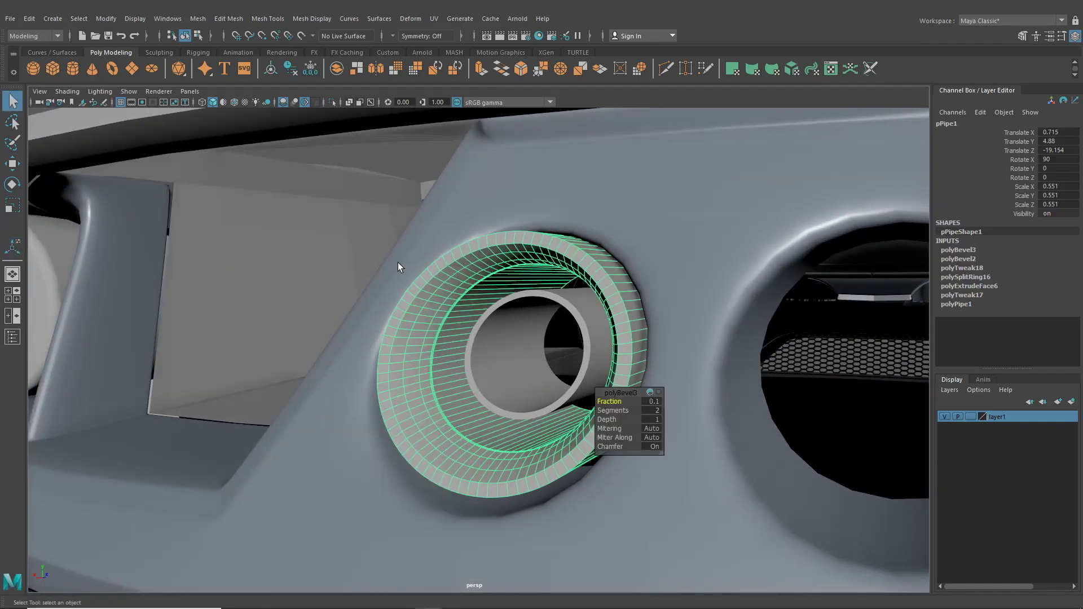
alt+drag(398, 262, 422, 362)
click(421, 360)
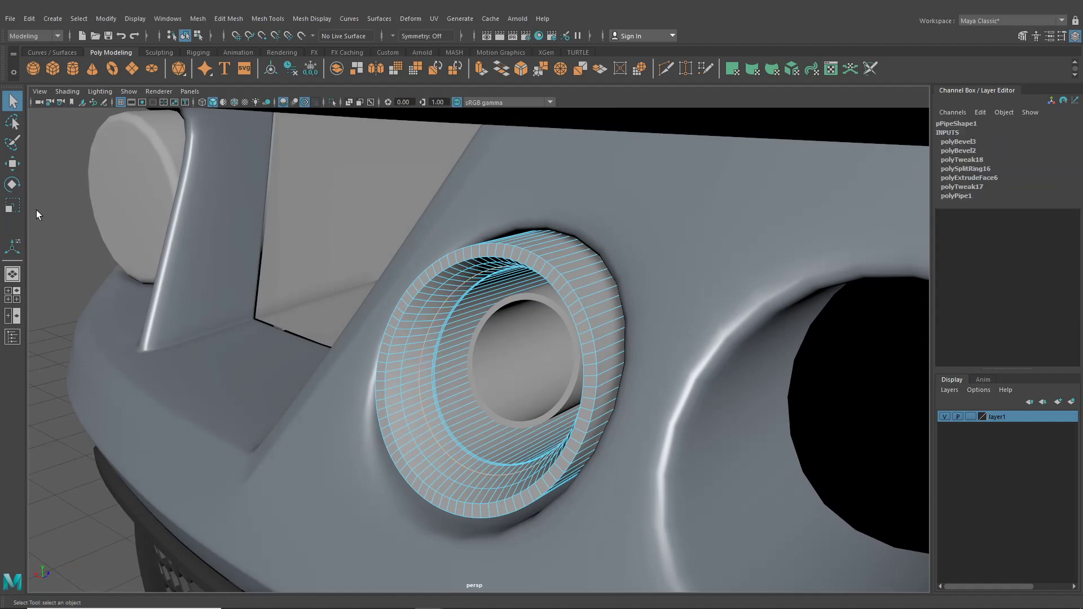
click(11, 164)
scroll(455, 419, up, 3)
alt+drag(454, 420, 440, 437)
drag(514, 383, 509, 386)
drag(379, 386, 377, 392)
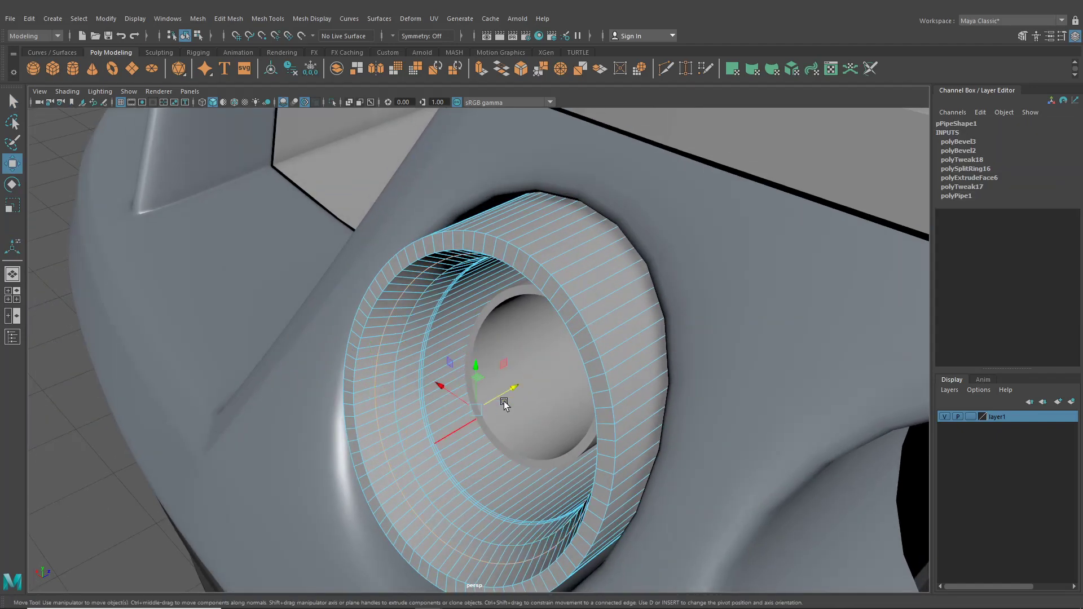
drag(504, 404, 498, 397)
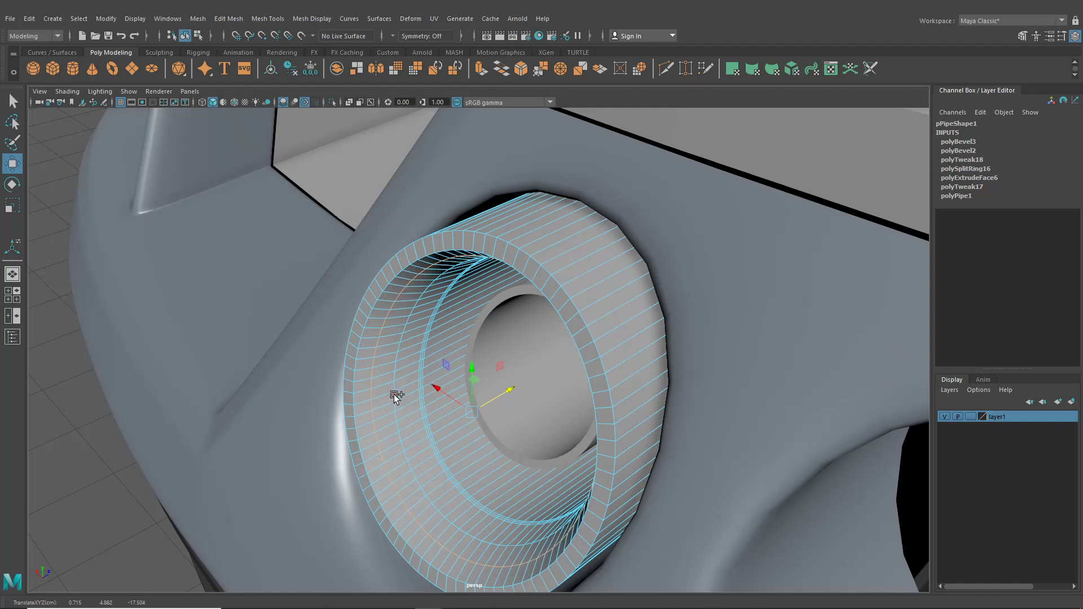
- Scale the two middle inner-wall edge loops uniformly, then return to object selection and deselect the outer pipe
key(r)
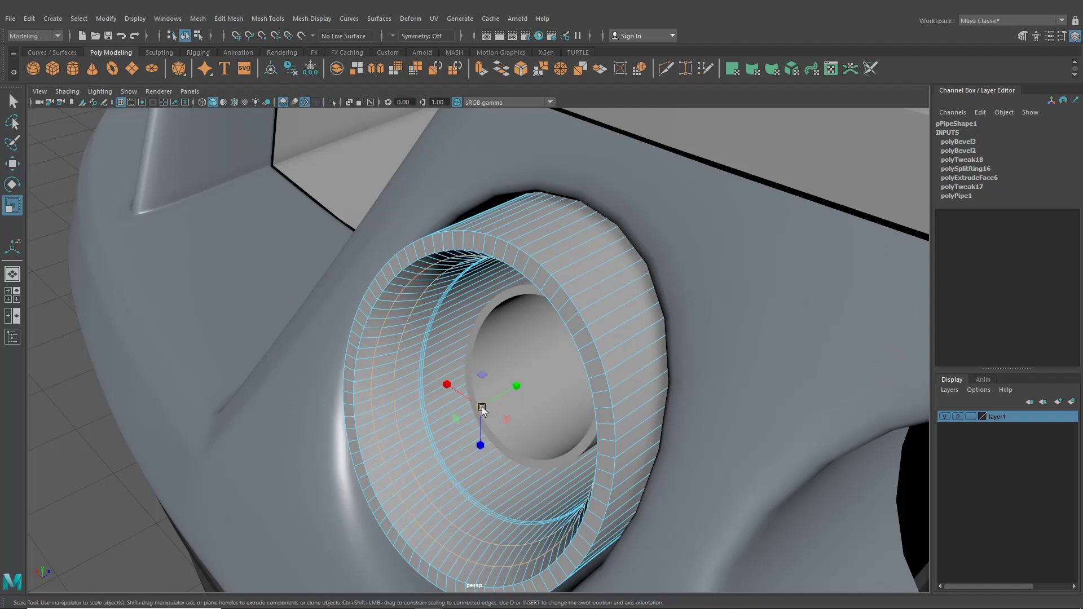
alt+drag(482, 408, 455, 376)
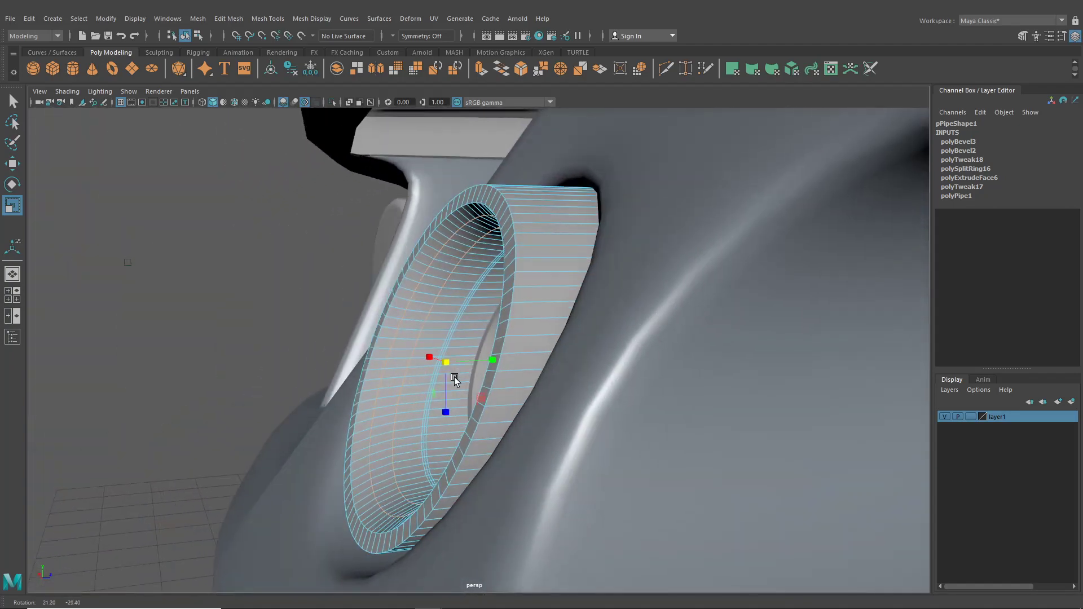
click(198, 36)
click(186, 36)
click(243, 258)
alt+drag(246, 260, 528, 398)
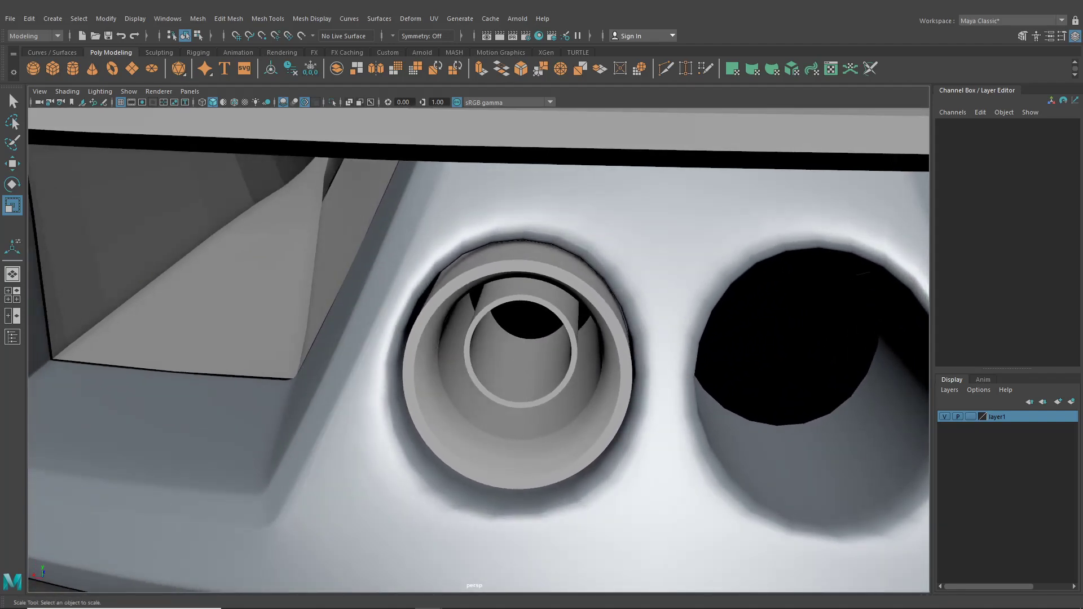
- Extrude evenly spaced face strips around the smaller pipe's outer wall with Local Translate Z 0.13 to form fins, and show wireframe on shaded
click(539, 297)
key(f)
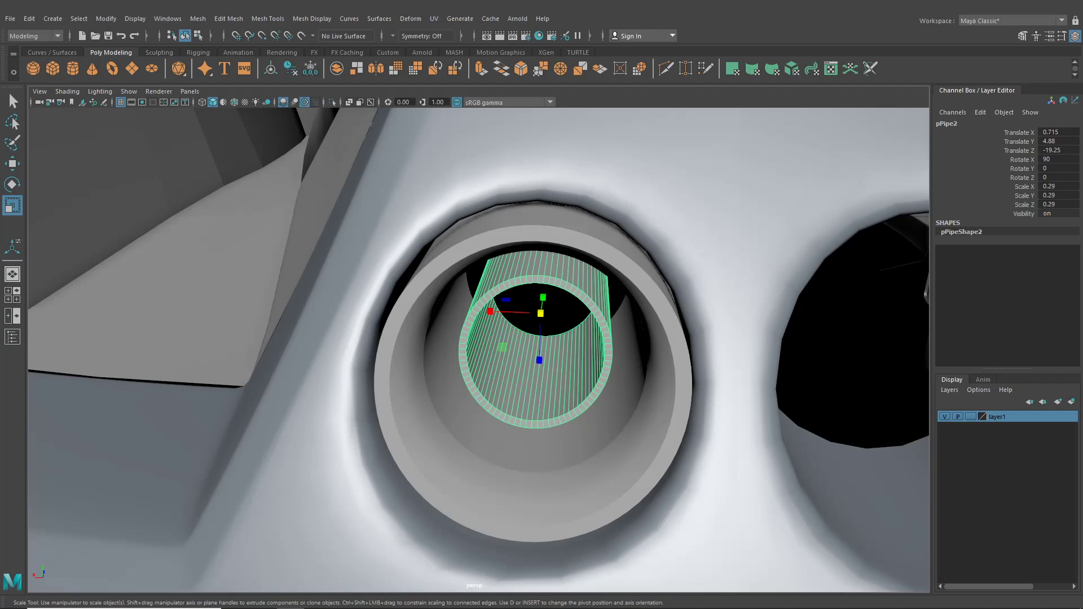
alt+drag(558, 320, 529, 265)
right_click(545, 270)
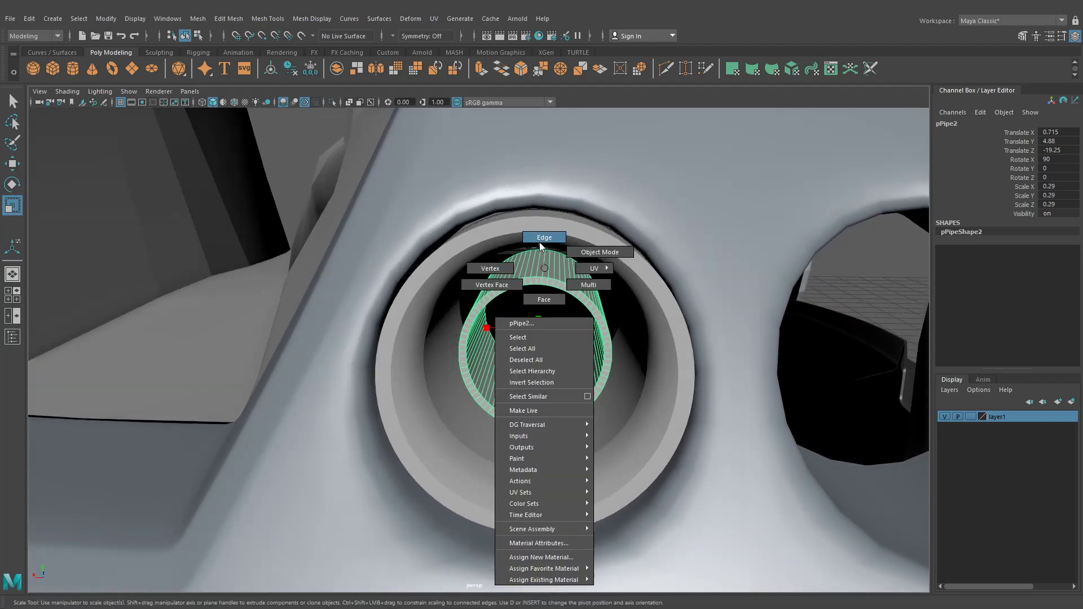
click(544, 300)
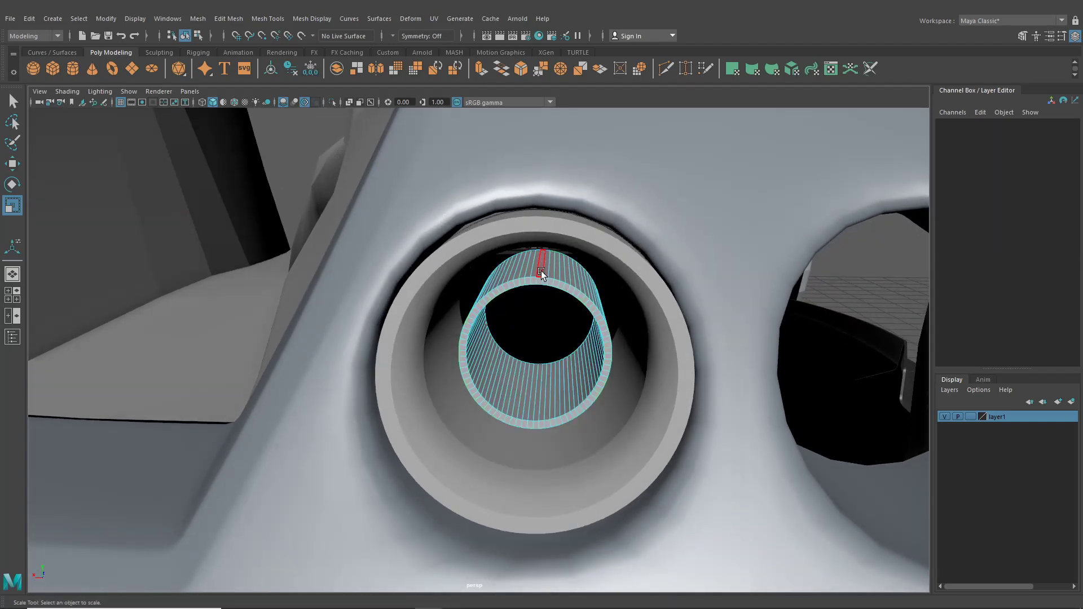
alt+drag(541, 269, 583, 300)
click(540, 269)
scroll(583, 300, up, 3)
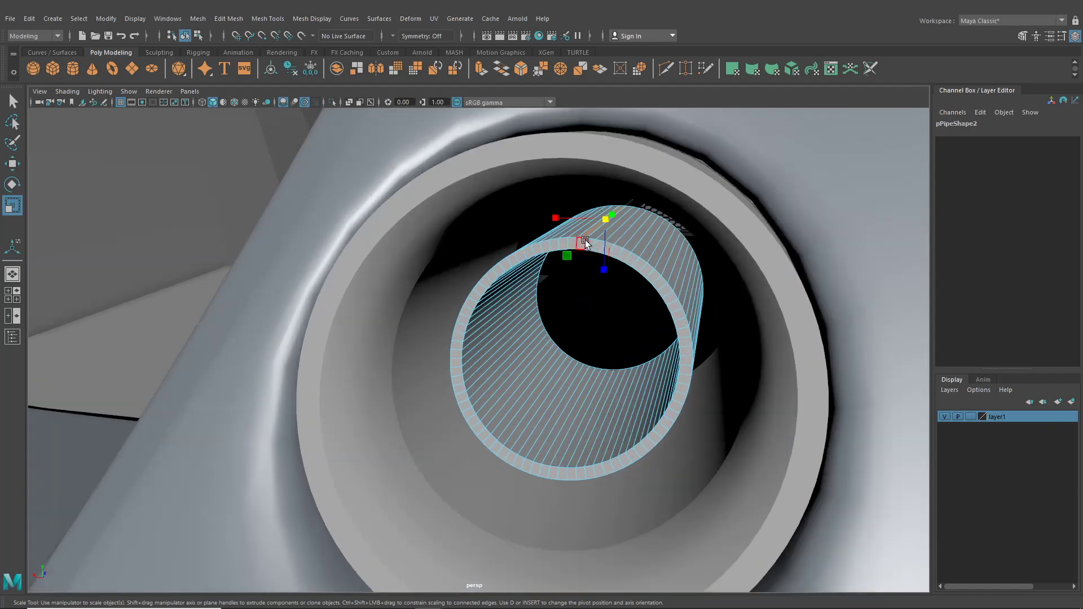
mouse_move(587, 240)
alt+mouse_down()
mouse_move(581, 265)
mouse_move(598, 232)
alt+mouse_up()
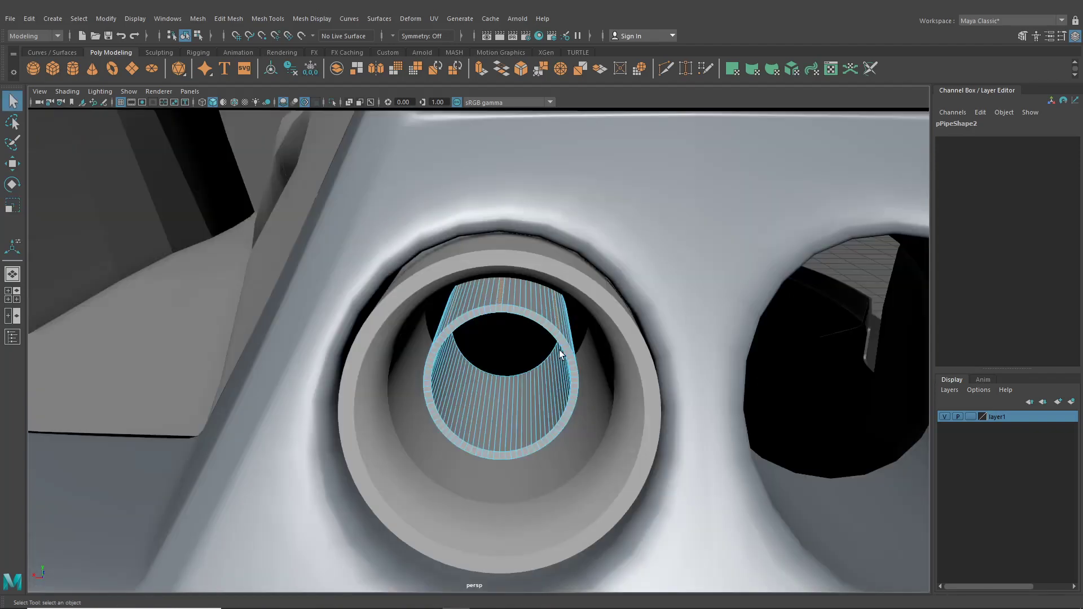
alt+drag(536, 387, 483, 384)
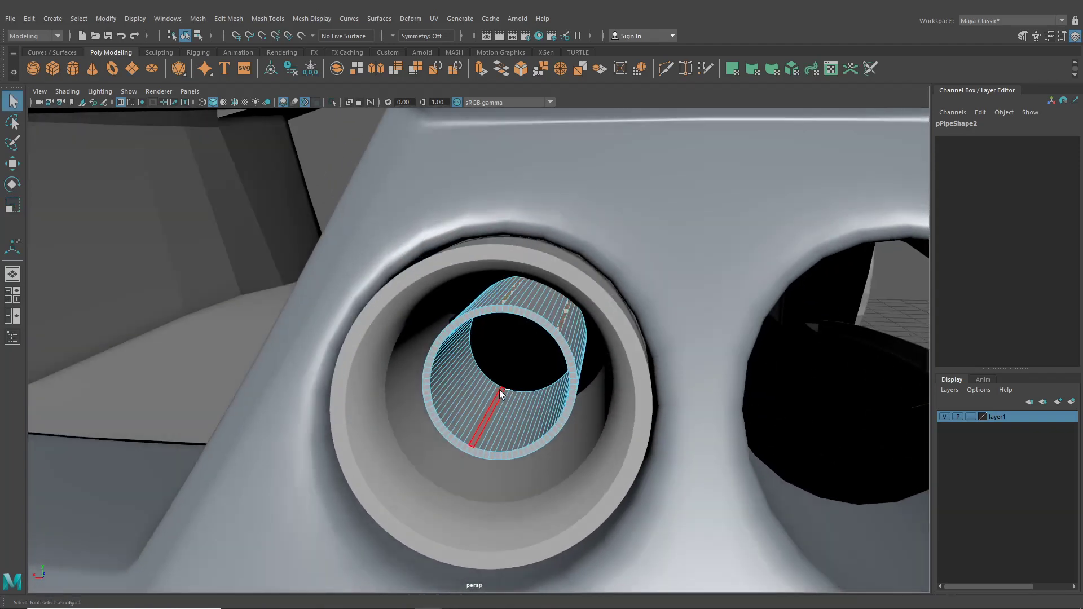
key(ctrl+e)
alt+middle_drag(511, 352, 552, 355)
alt+drag(551, 356, 559, 395)
drag(462, 326, 433, 321)
alt+drag(434, 321, 397, 301)
drag(479, 337, 479, 340)
click(236, 107)
alt+drag(546, 342, 545, 348)
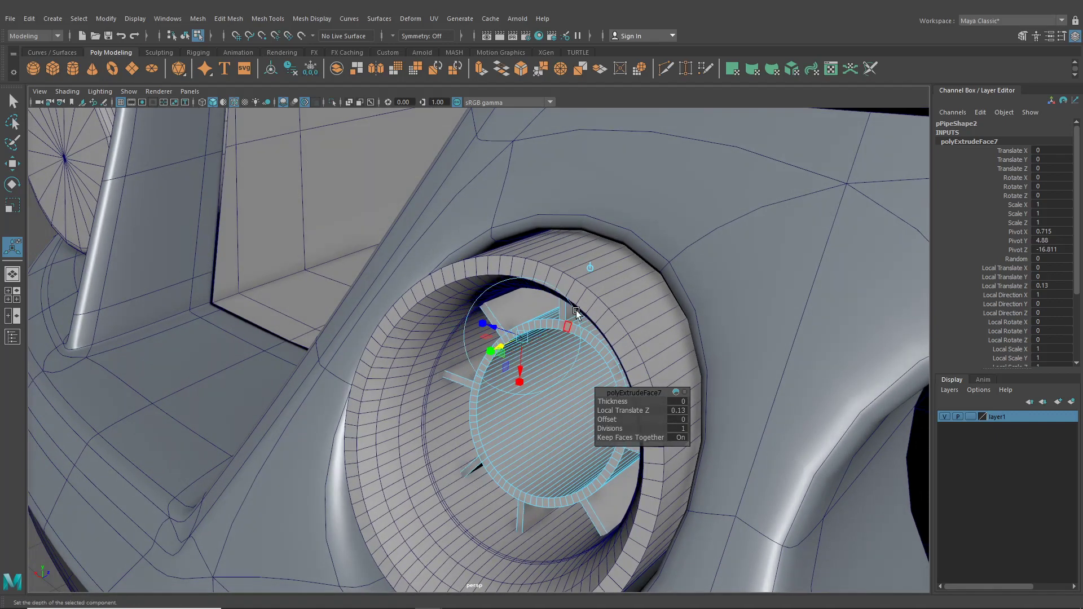
- Slant the smaller pipe's fins by moving their extruded outer faces along the world Z axis, and return to object selection
alt+drag(591, 266, 561, 273)
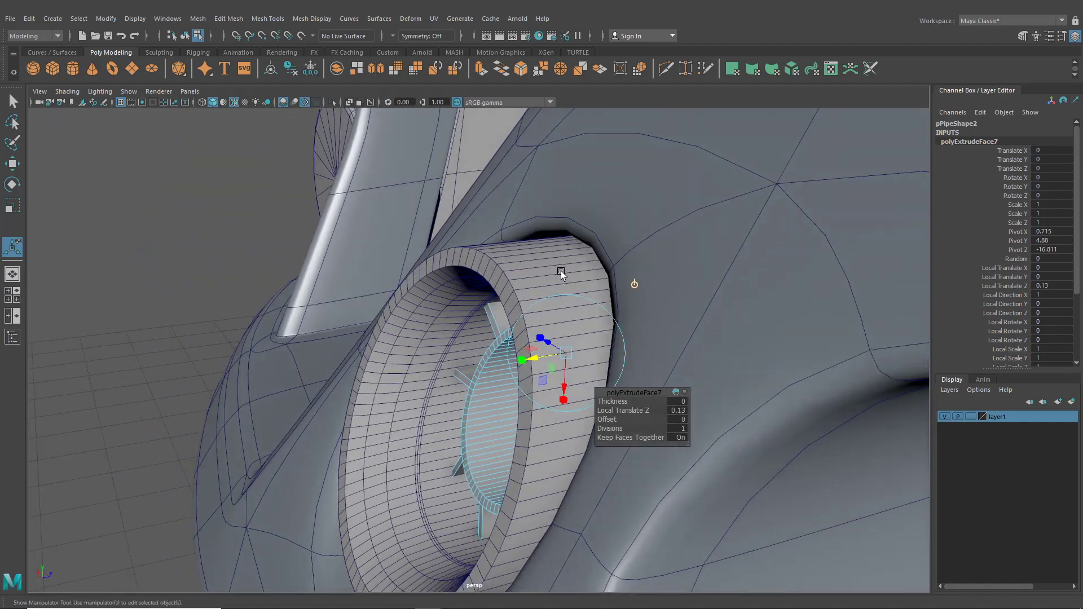
click(635, 284)
alt+drag(625, 337, 665, 367)
alt+drag(509, 330, 567, 257)
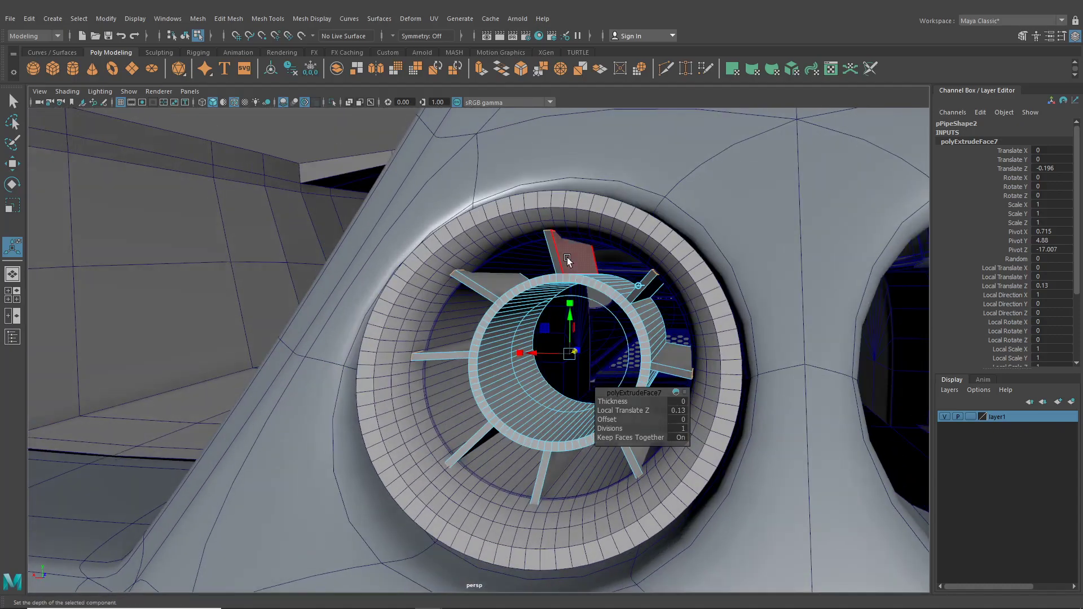
alt+drag(479, 337, 441, 412)
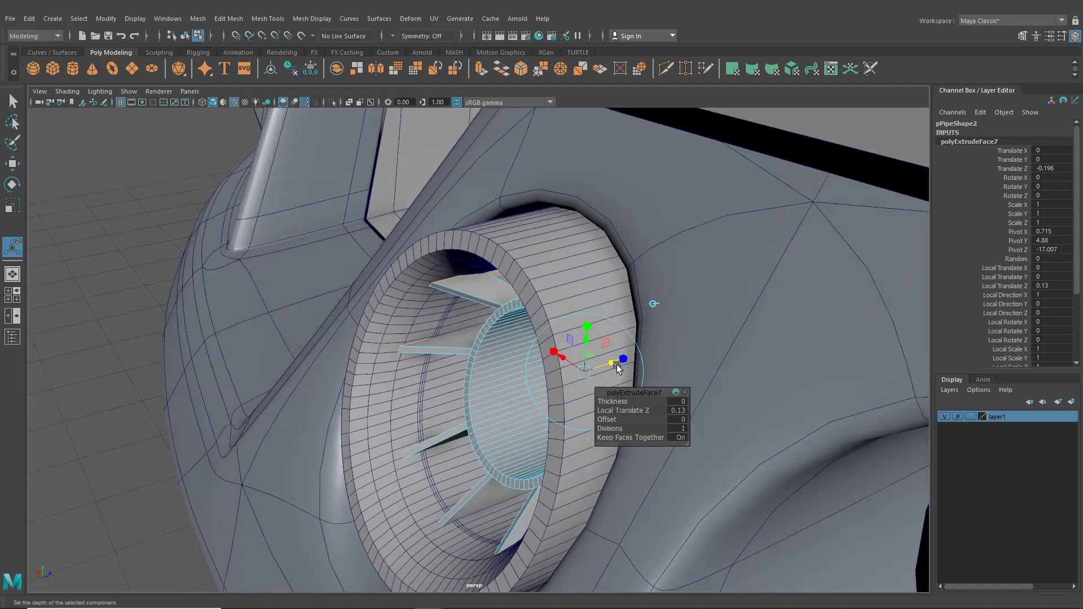
drag(618, 368, 608, 368)
key(F8)
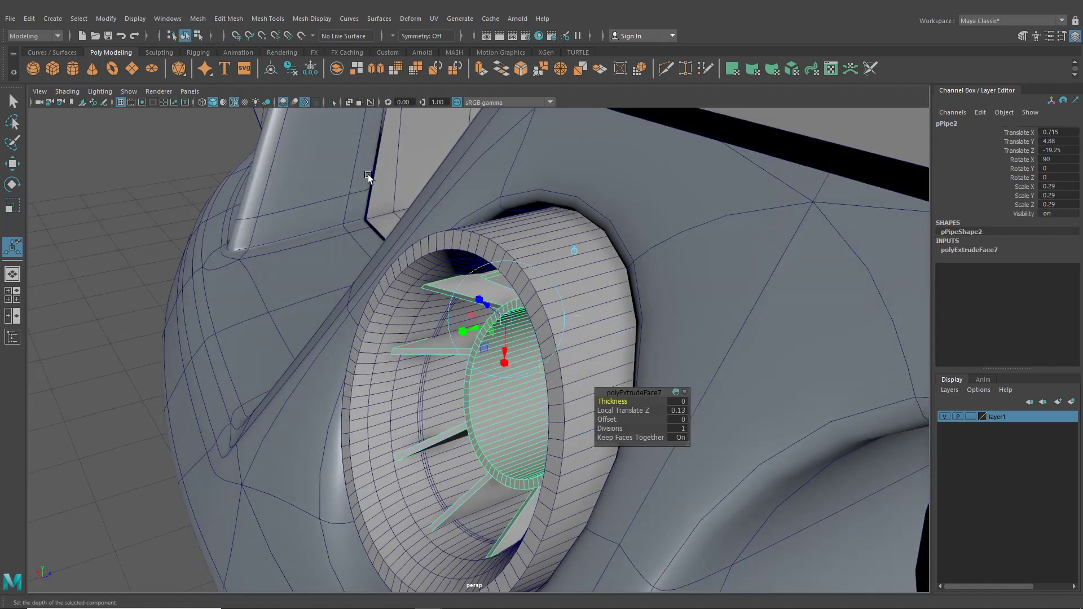
- Move the smaller finned pipe along its axis inside the outer pipe, then deselect it
click(13, 167)
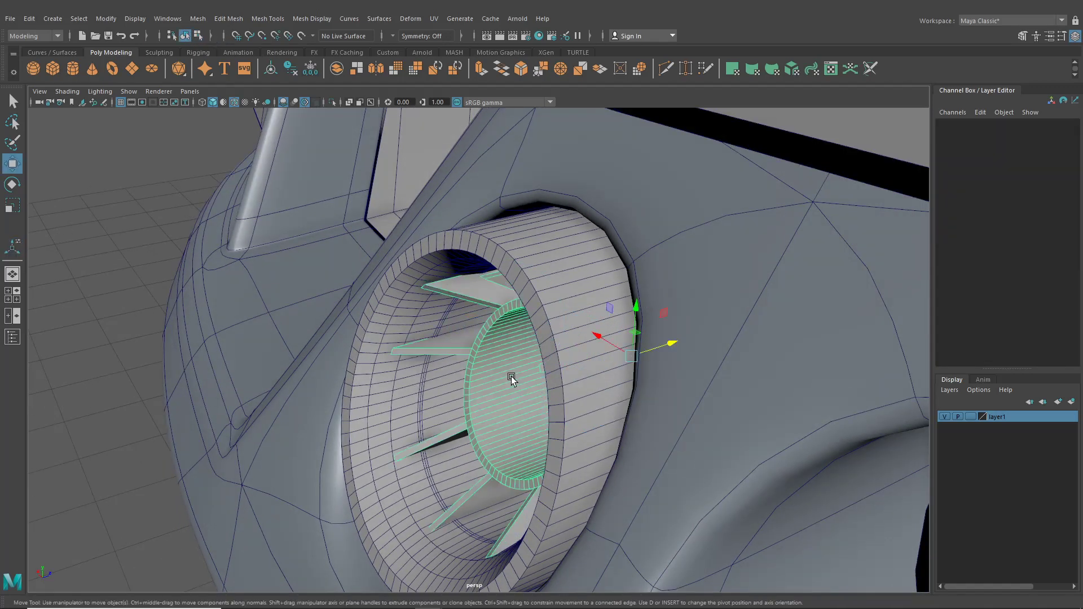
drag(659, 346, 614, 354)
click(252, 331)
- Scale the inner edge loop of the smaller pipe's front rim outward uniformly to thin the pipe wall
alt+drag(251, 331, 400, 353)
scroll(542, 371, up, 8)
right_click(544, 337)
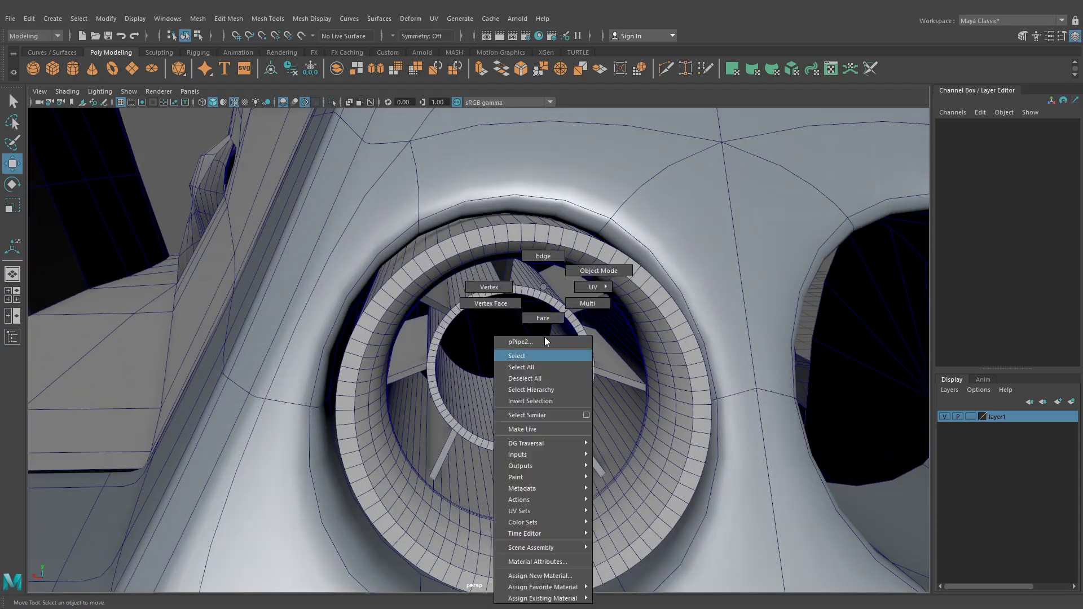
click(547, 273)
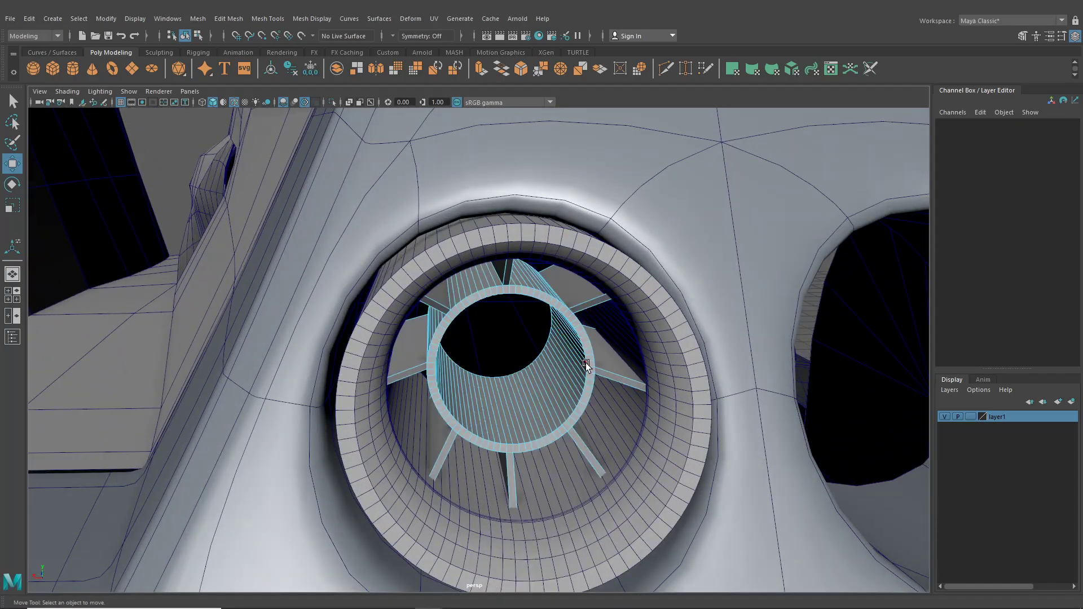
double_click(587, 364)
click(12, 205)
alt+drag(425, 322, 435, 327)
scroll(469, 364, up, 3)
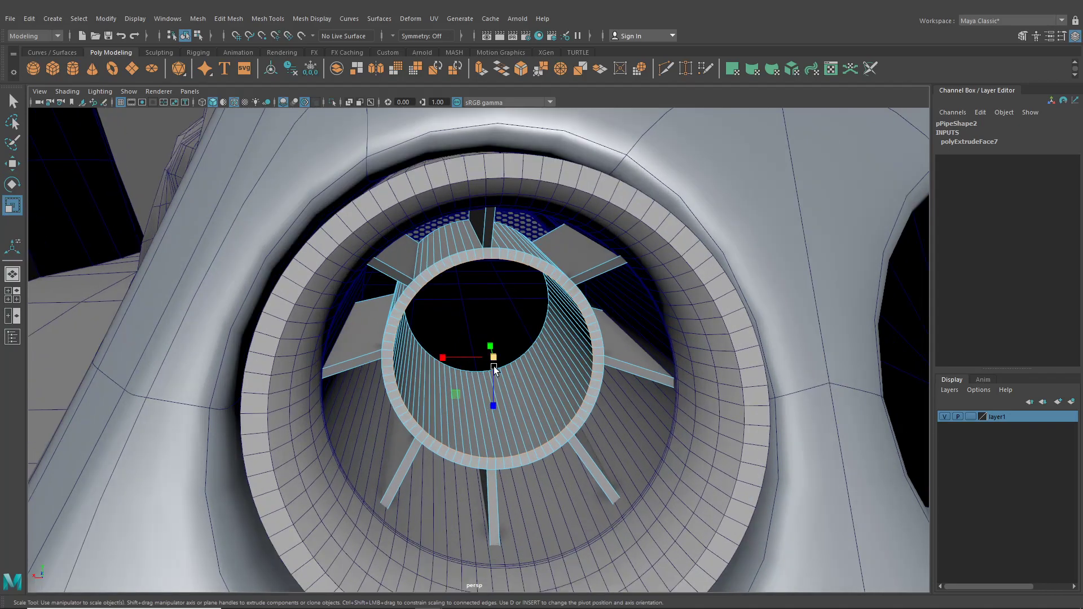
drag(494, 370, 516, 381)
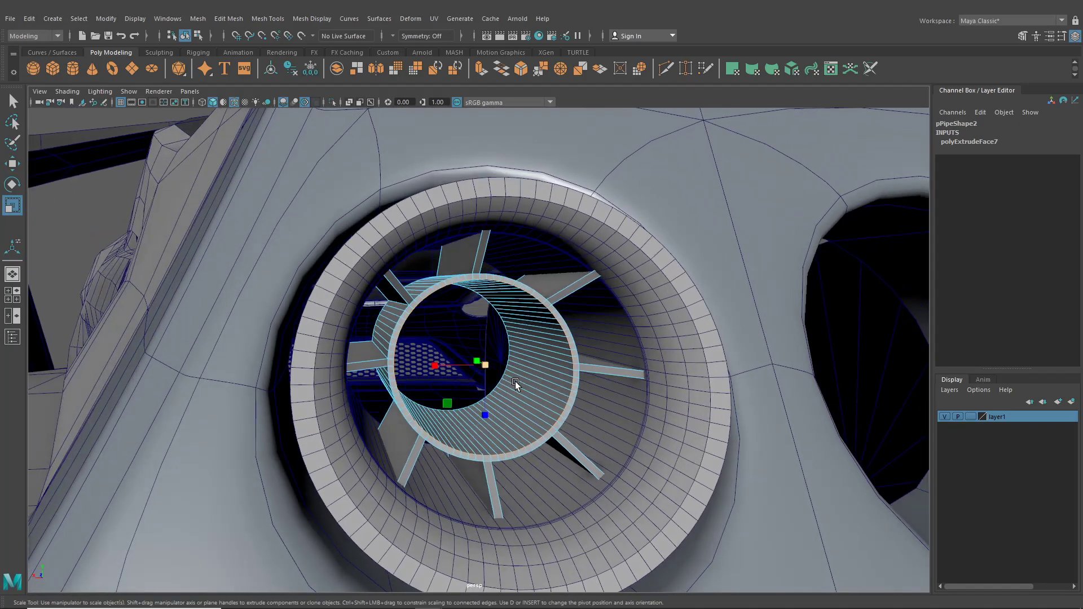
- Bevel the smaller pipe's front rim edges with Fraction 0.5 and 3 segments
right_drag(500, 278, 499, 248)
scroll(485, 302, up, 3)
alt+drag(485, 304, 570, 291)
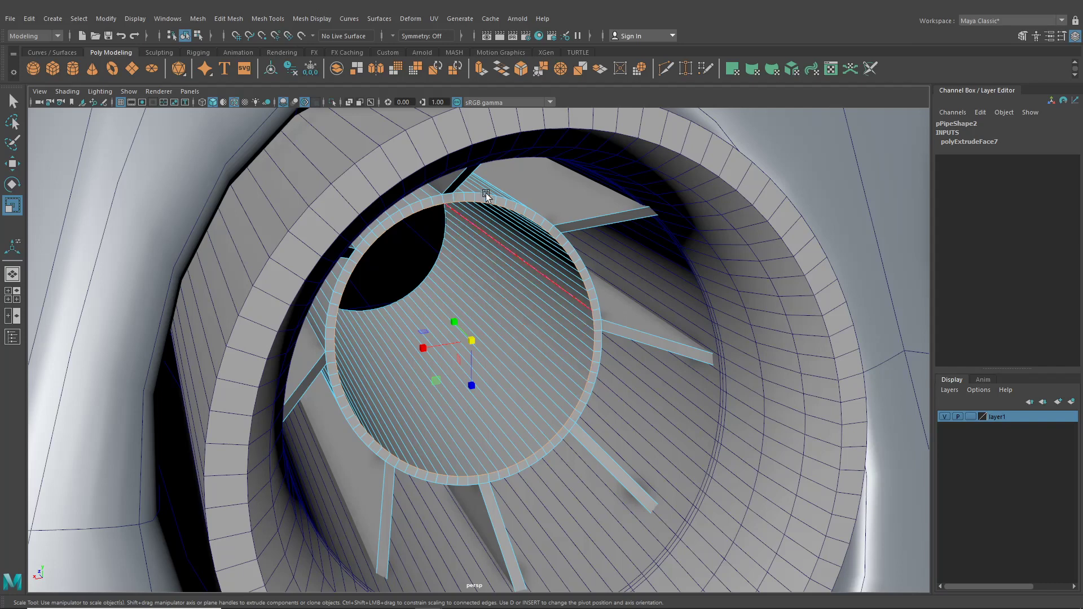
click(220, 20)
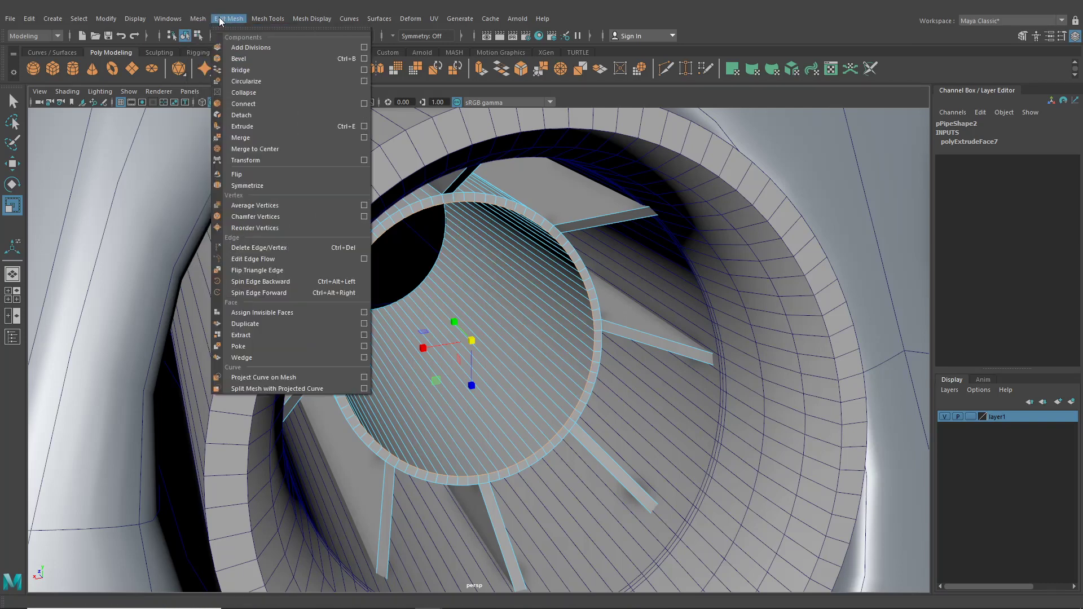
click(246, 59)
scroll(577, 299, up, 2)
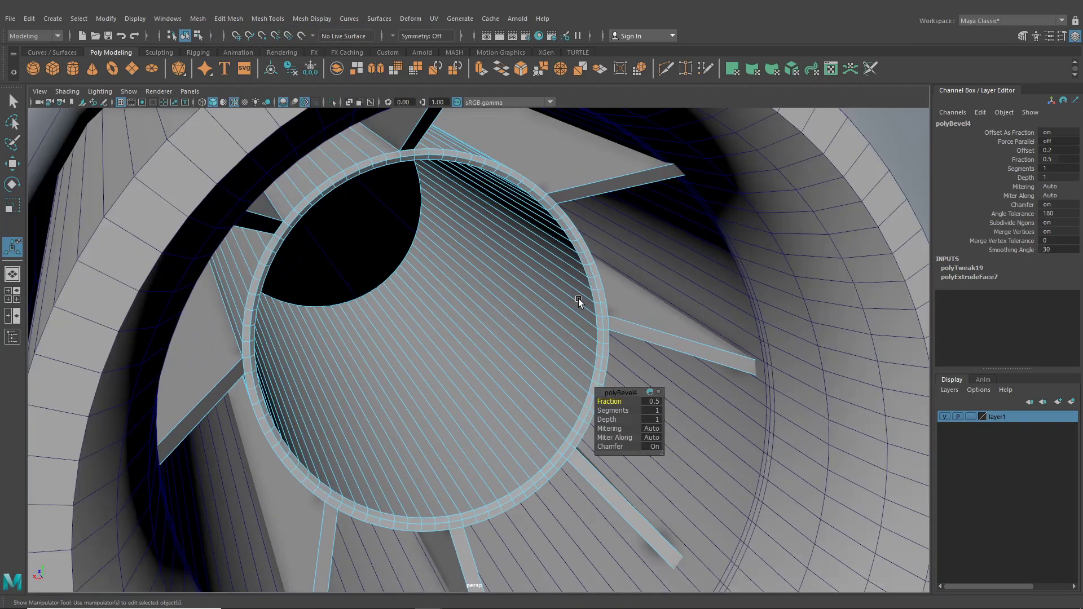
drag(615, 411, 623, 412)
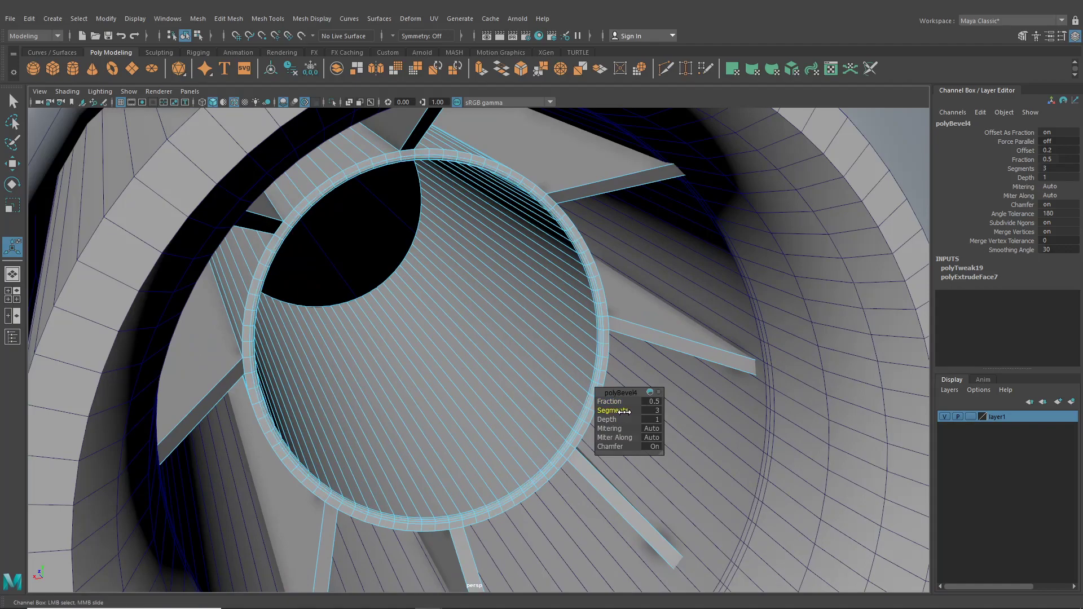
- Bevel the outer pipe's front rim edge loops with Fraction 1 and 2 segments, then return to object selection and deselect the pipe
scroll(453, 269, down, 3)
alt+drag(423, 259, 376, 253)
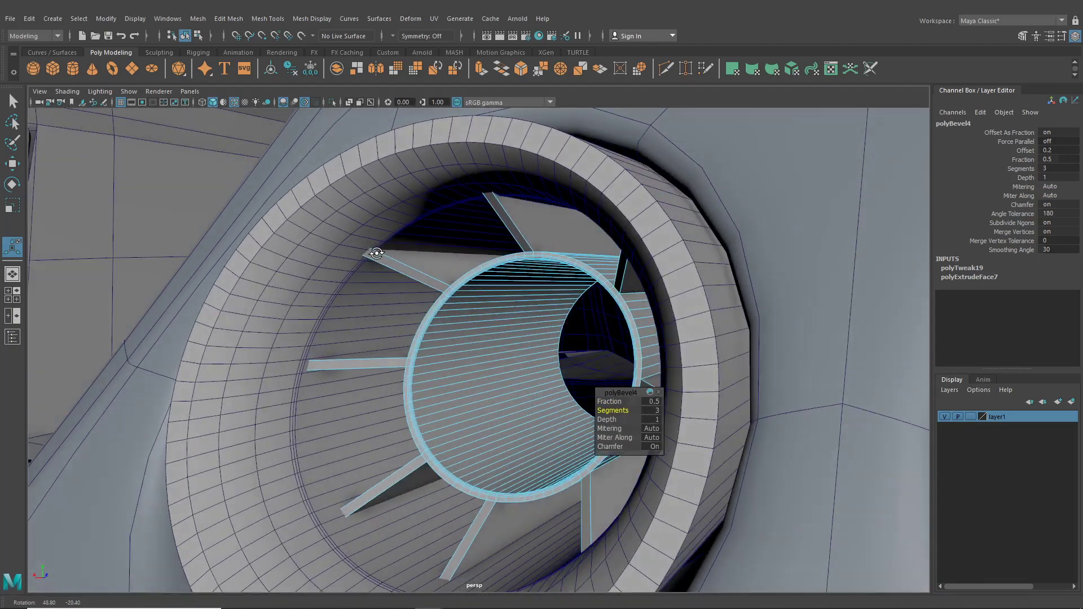
click(364, 204)
right_drag(351, 190, 354, 160)
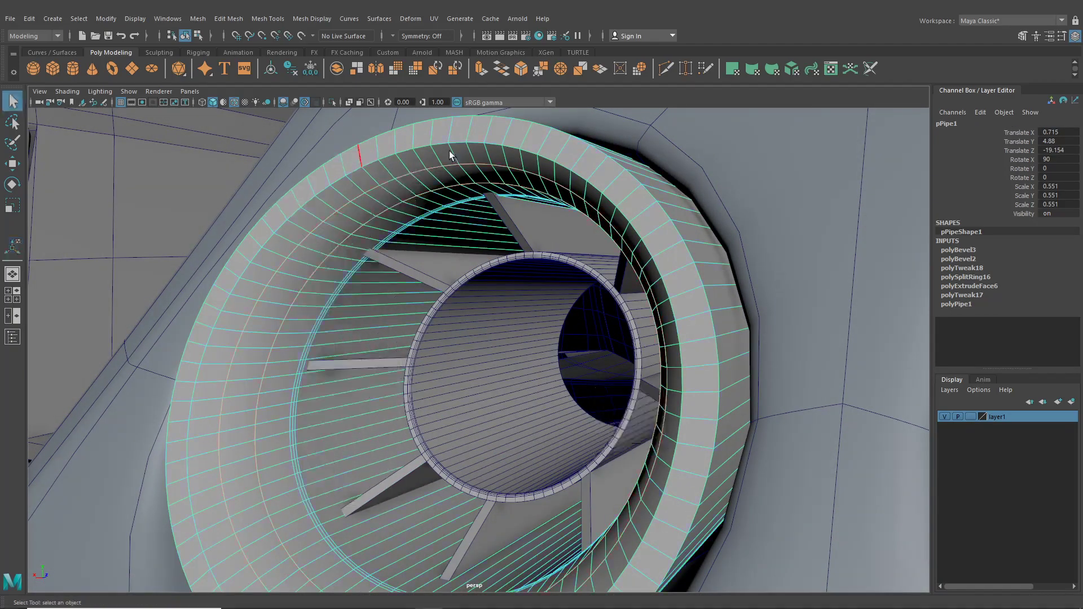
alt+drag(634, 175, 519, 178)
click(228, 18)
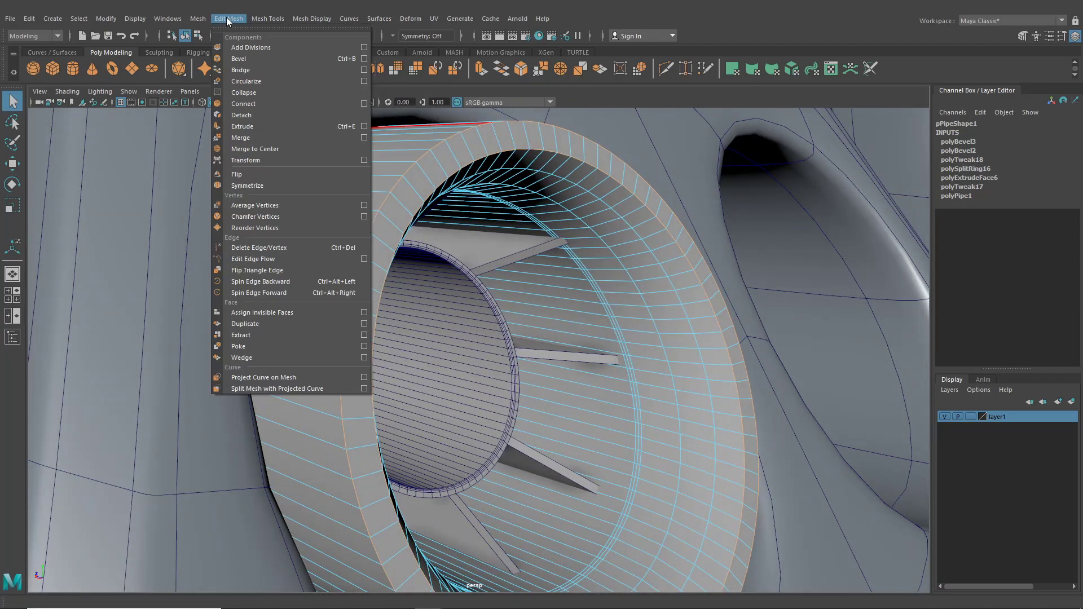
click(239, 58)
alt+drag(561, 247, 621, 321)
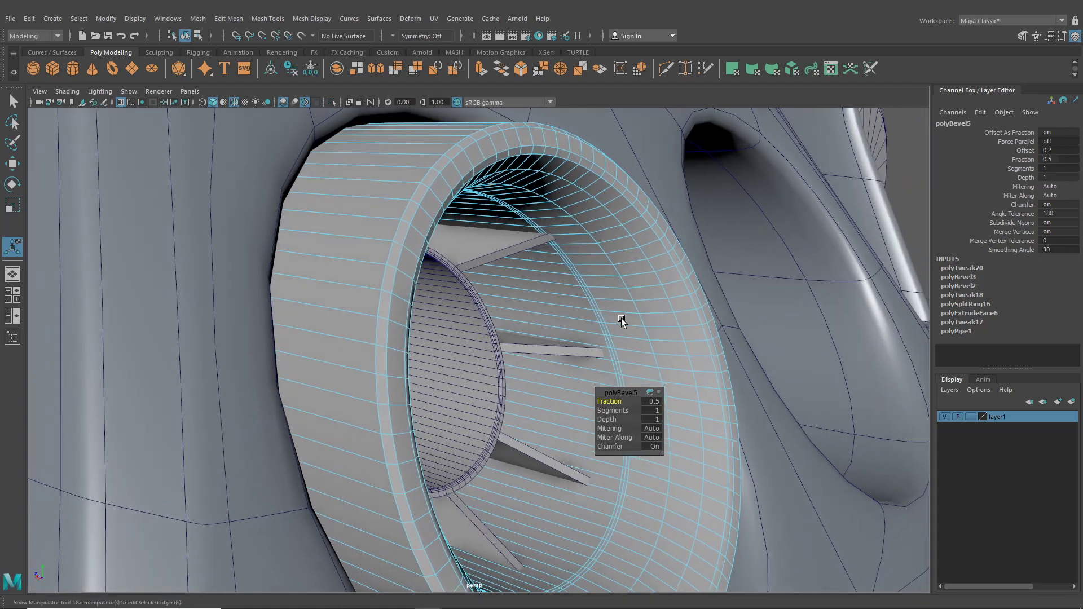
mouse_move(619, 397)
mouse_down()
mouse_move(636, 413)
mouse_move(623, 401)
mouse_up()
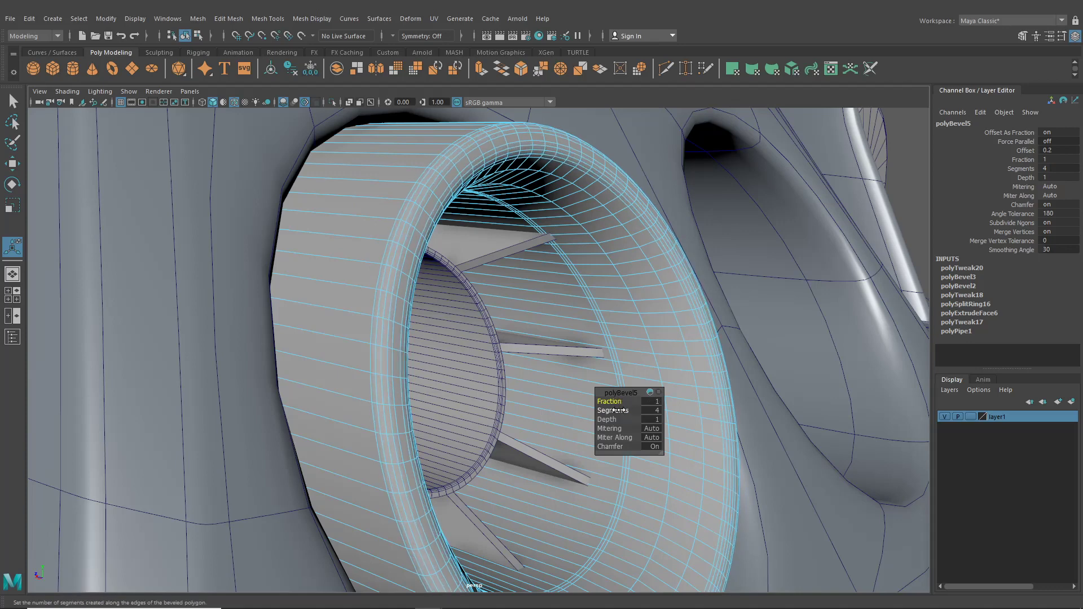
drag(616, 411, 607, 411)
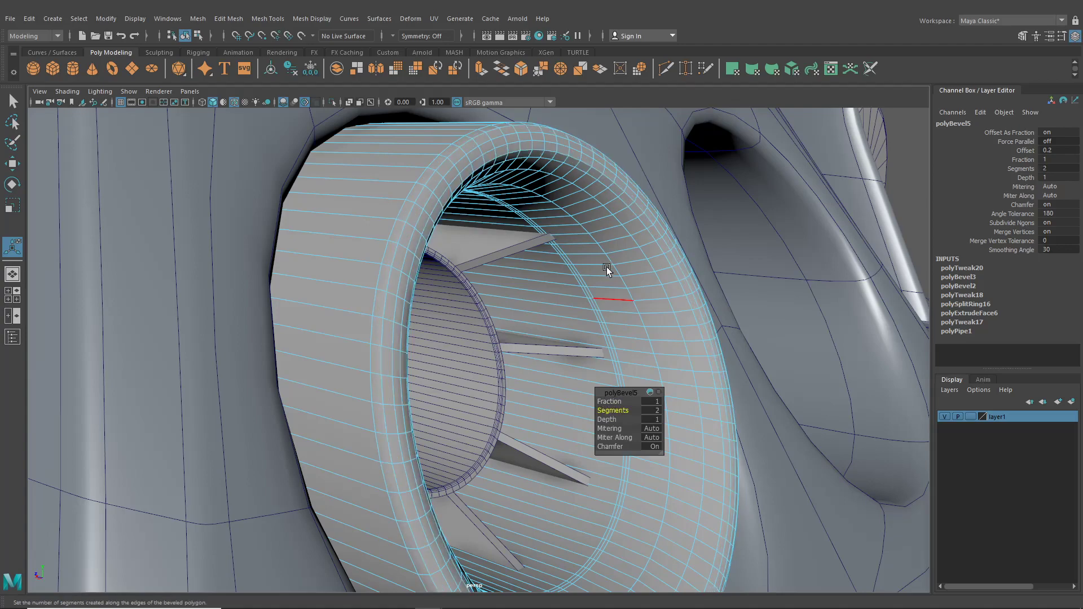
alt+drag(607, 269, 469, 254)
click(185, 36)
scroll(472, 283, down, 6)
click(133, 186)
- Combine the outer pipe and the smaller finned pipe into one mesh
scroll(415, 311, up, 5)
alt+drag(414, 310, 502, 296)
scroll(472, 346, down, 5)
alt+drag(472, 347, 425, 358)
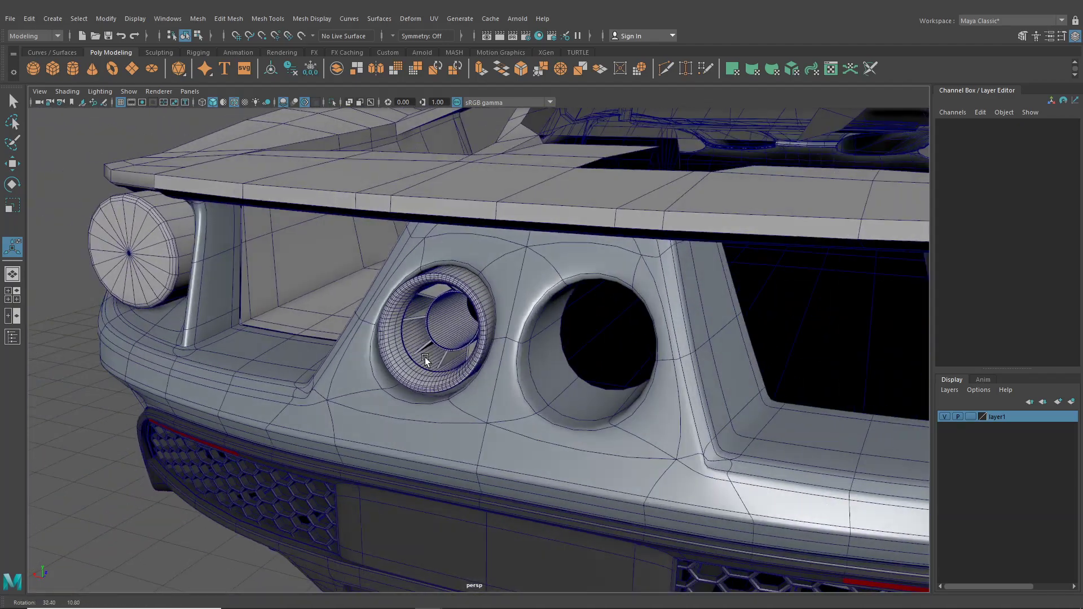
click(415, 376)
shift+click(411, 371)
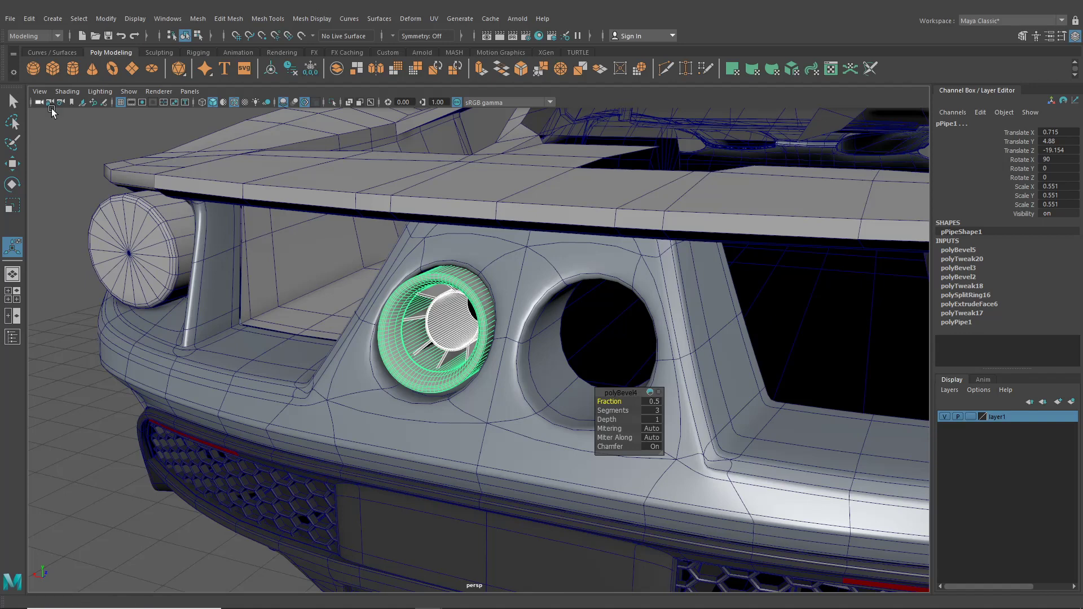
click(85, 19)
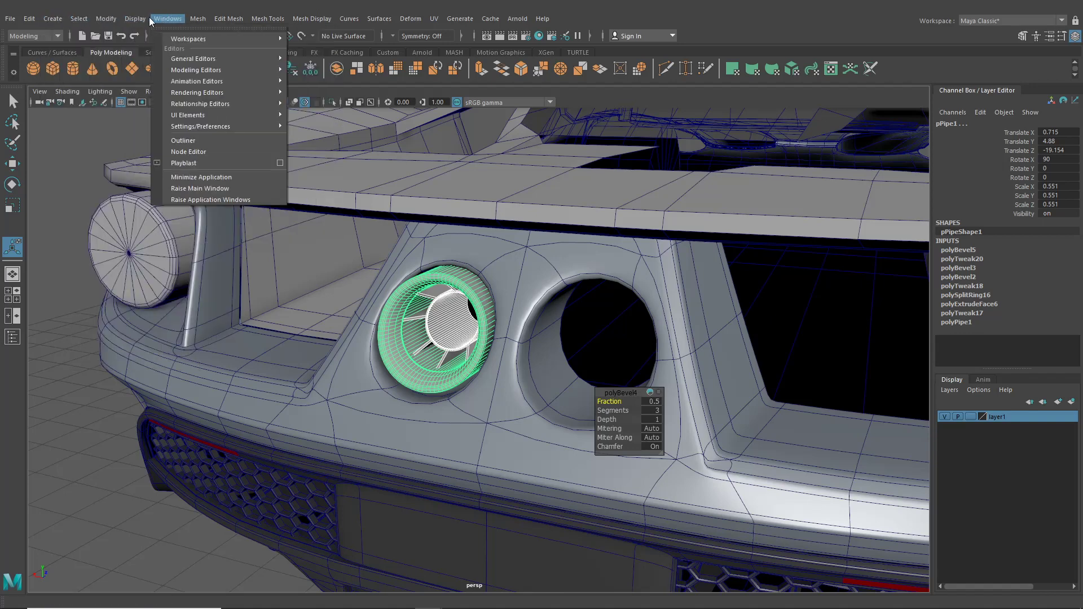
click(220, 47)
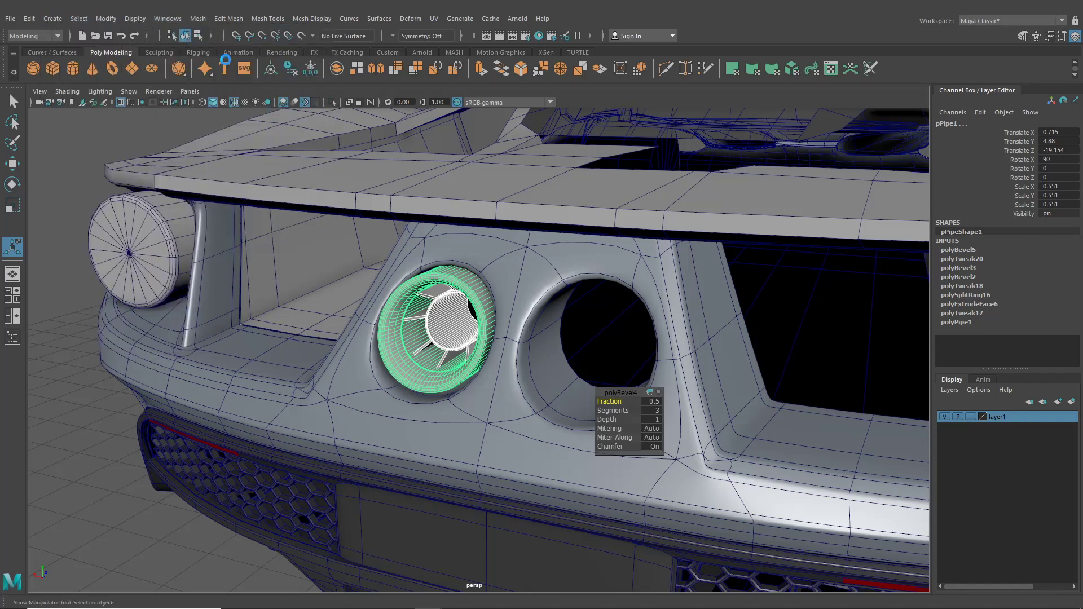
alt+drag(221, 151, 268, 136)
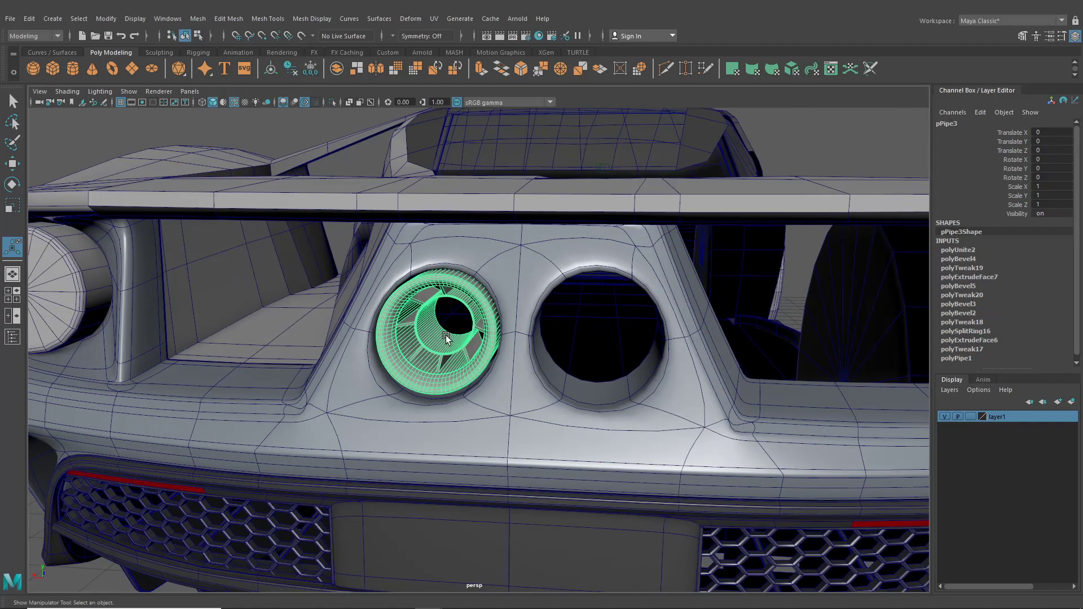
- Separate the combined exhaust mesh back into the outer pipe and the finned inner pipe
click(253, 118)
scroll(411, 257, down, 2)
alt+drag(412, 259, 454, 271)
click(447, 366)
click(16, 169)
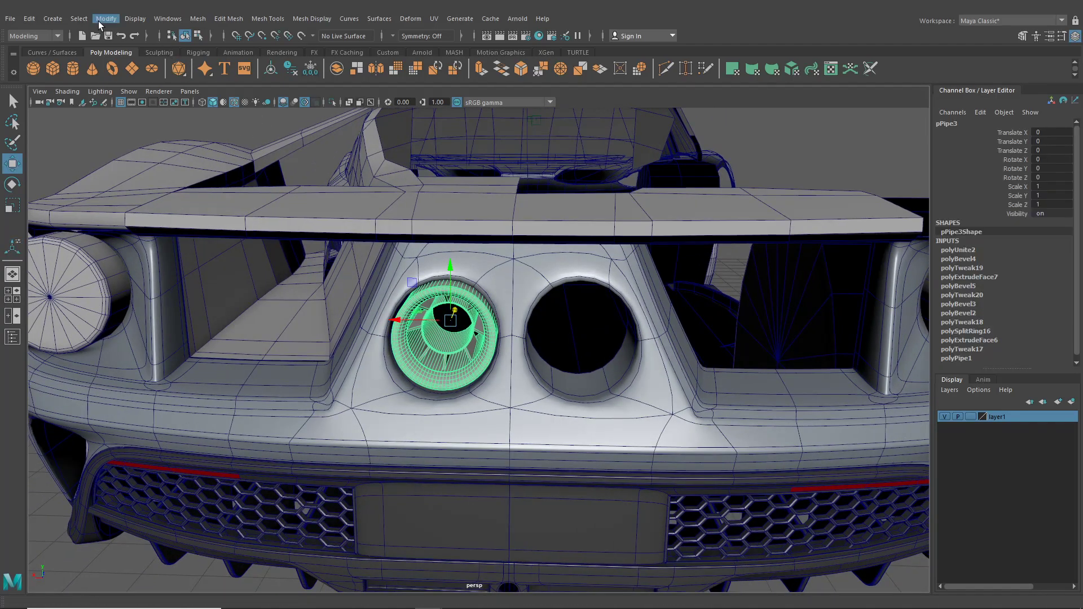
click(193, 20)
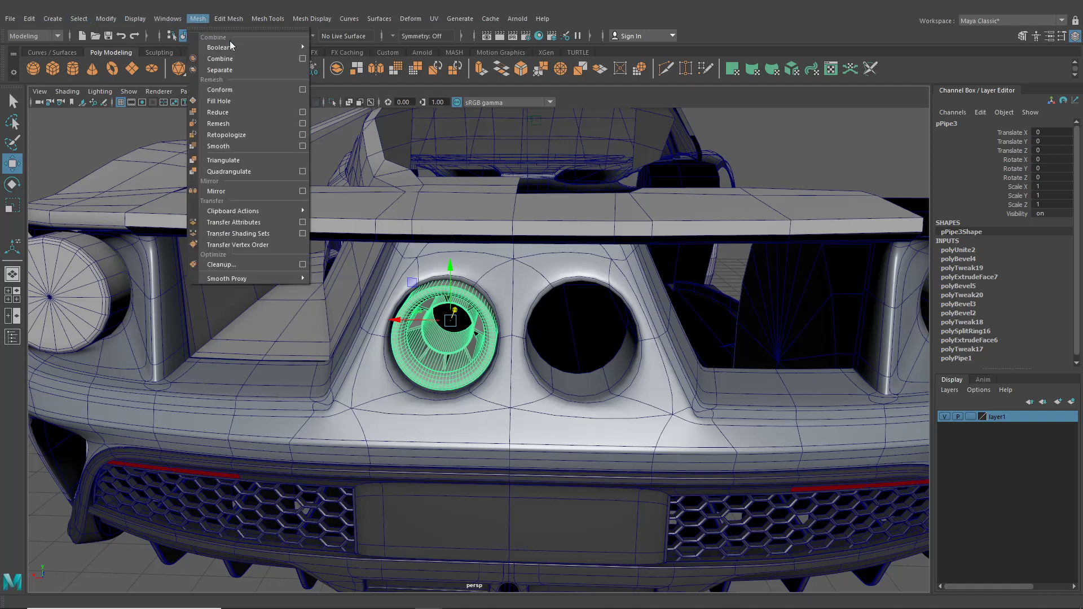
click(231, 70)
- Duplicate the outer pipe and the finned inner pipe with Scale X -1 into the other rear opening, then deselect everything
click(449, 374)
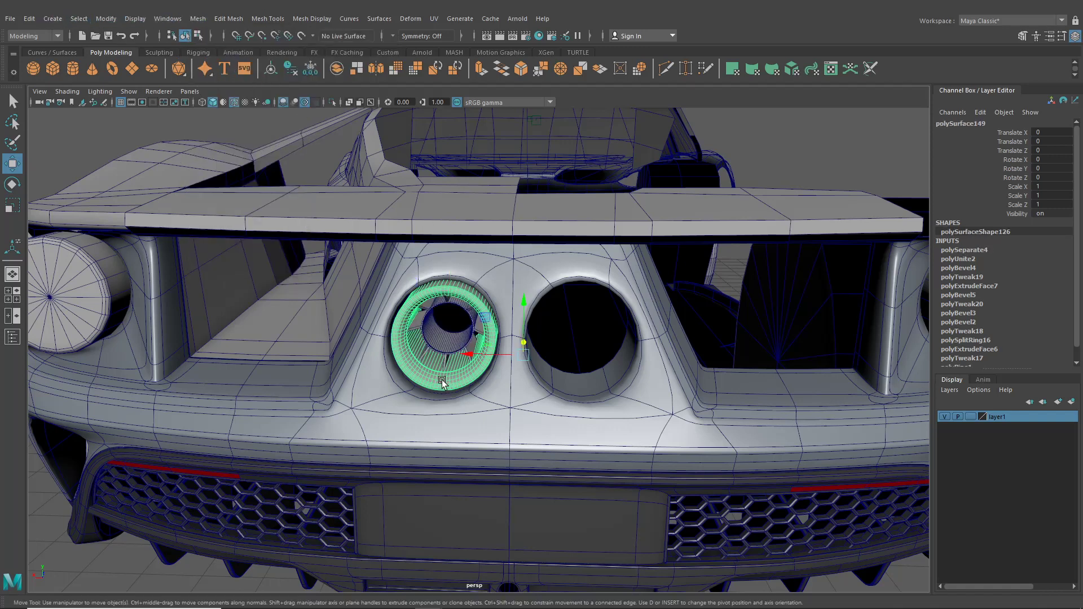
click(30, 18)
click(90, 194)
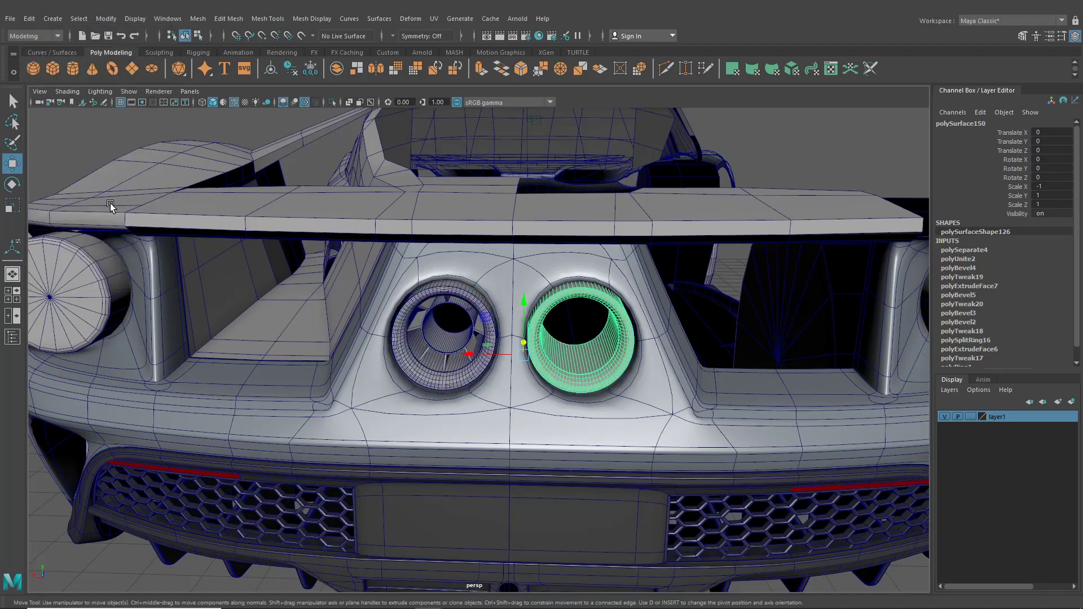
click(433, 341)
key(g)
alt+right_drag(432, 340, 316, 226)
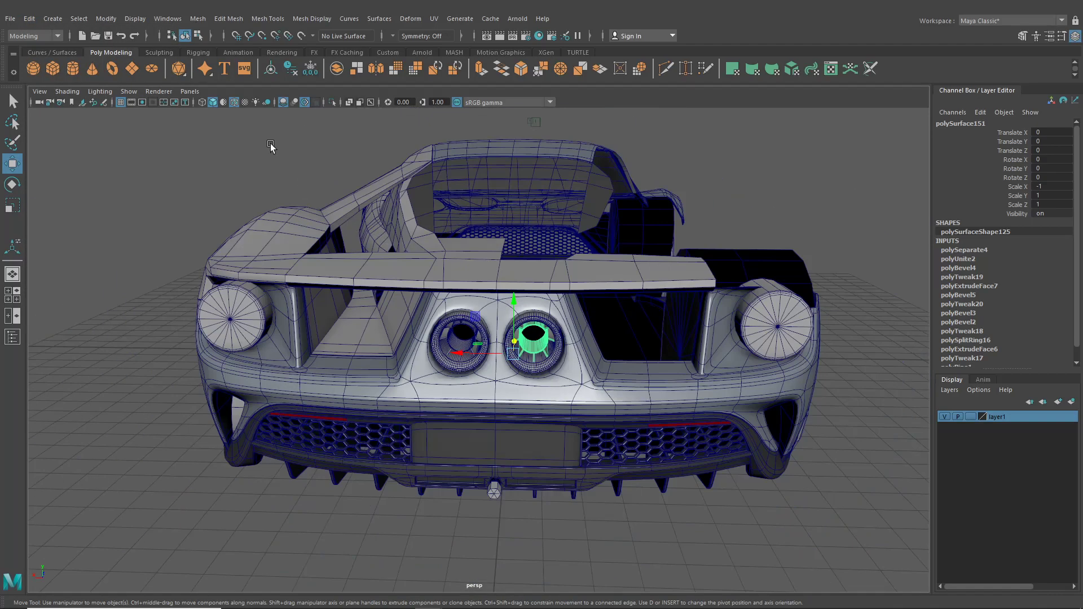
click(197, 36)
click(186, 35)
click(249, 169)
- Create a Blinn material named Exhaust in Hypershade with a darker grey color of 0.308 and a white specular color
alt+right_drag(298, 282, 361, 283)
alt+drag(361, 284, 298, 278)
click(540, 37)
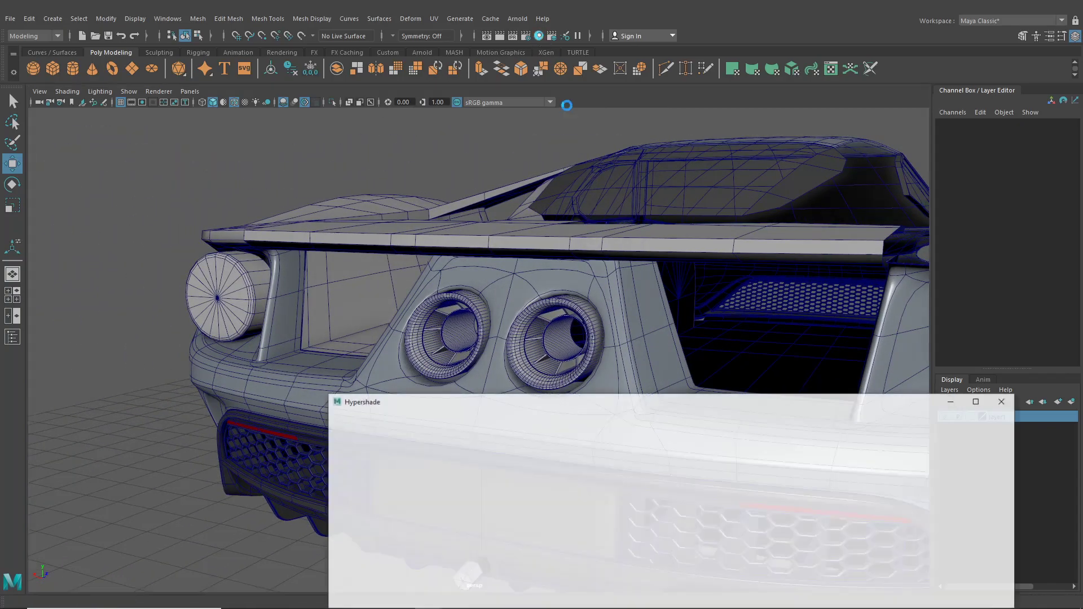
drag(625, 404, 410, 142)
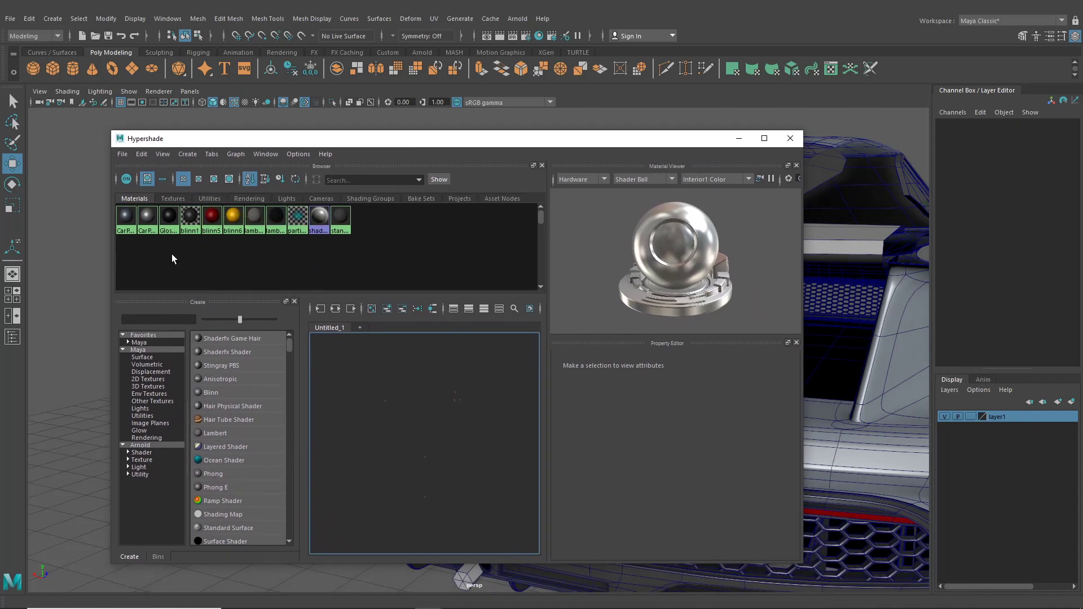
click(211, 392)
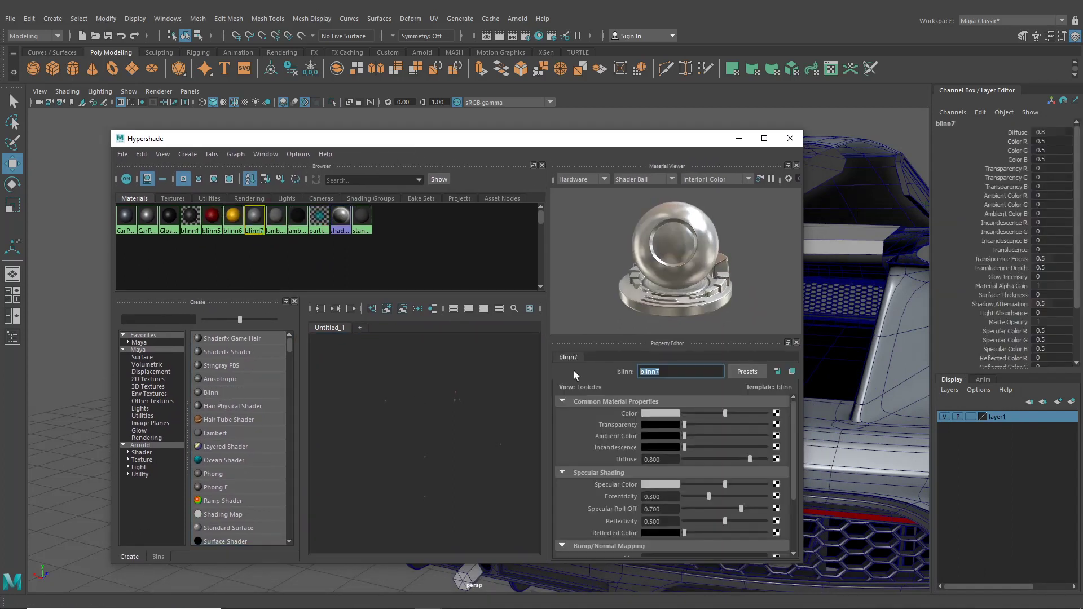
text(Exhaust)
key(Return)
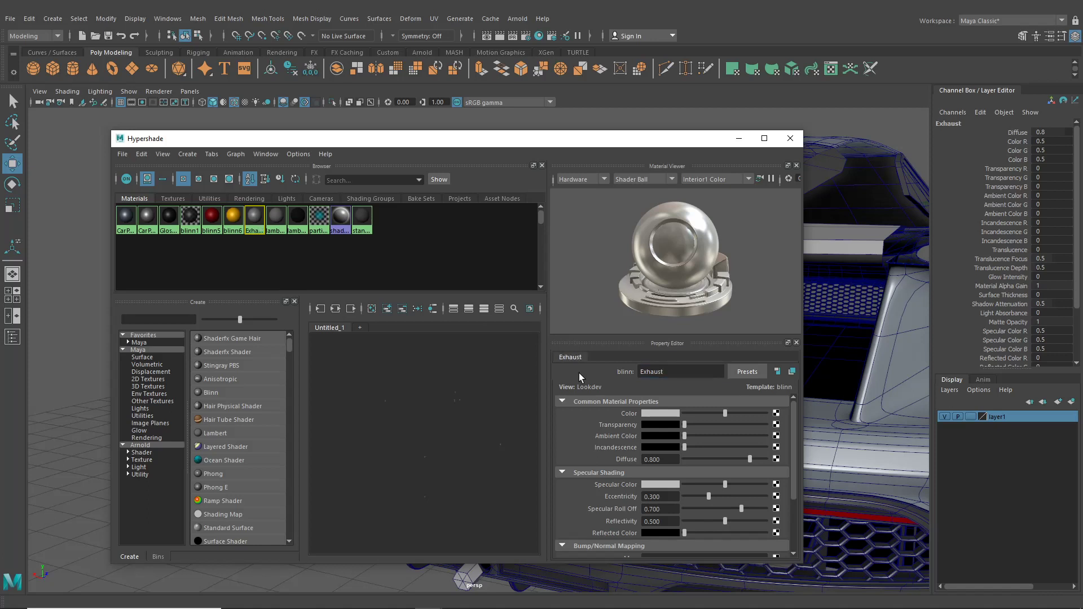
click(709, 414)
click(766, 484)
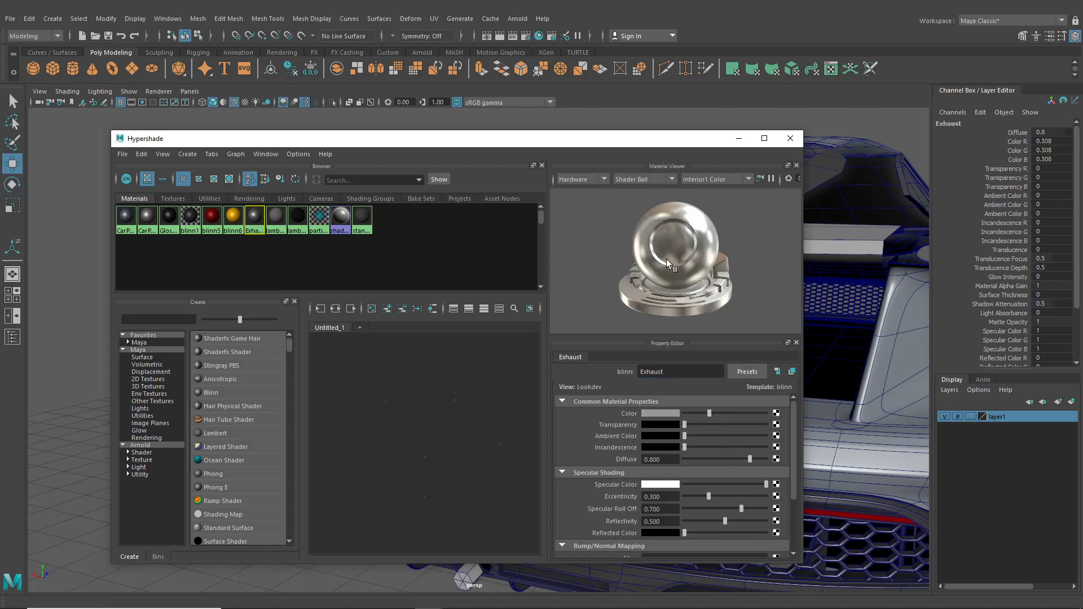
- Assign the Exhaust material to both outer exhaust pipes and their finned inner pipes in the rear panel
drag(610, 141, 737, 370)
alt+drag(472, 223, 460, 271)
alt+middle_drag(460, 271, 468, 219)
scroll(469, 220, up, 2)
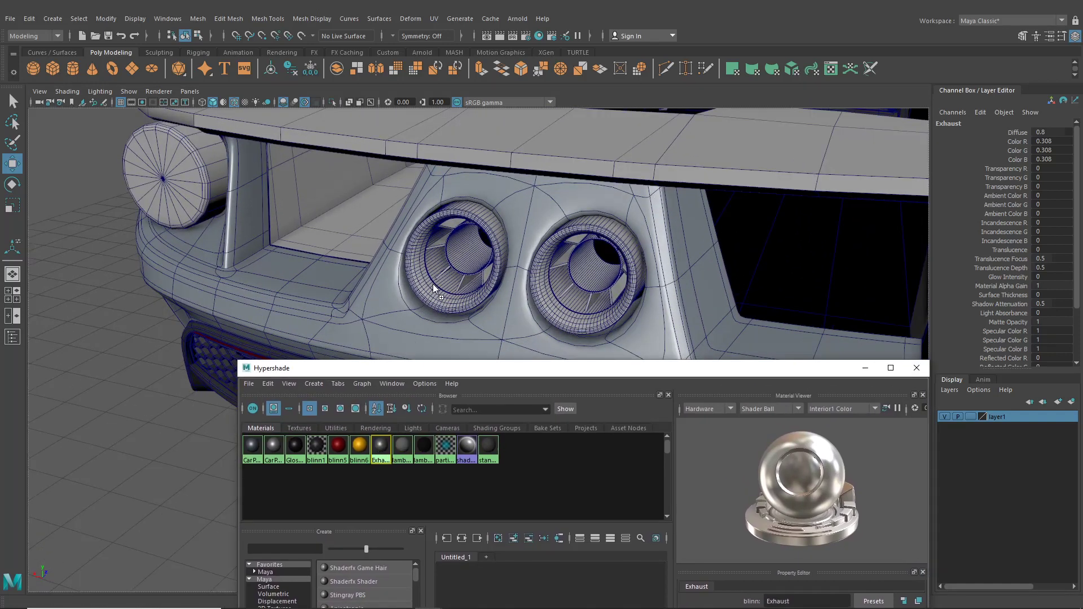
alt+drag(437, 295, 444, 318)
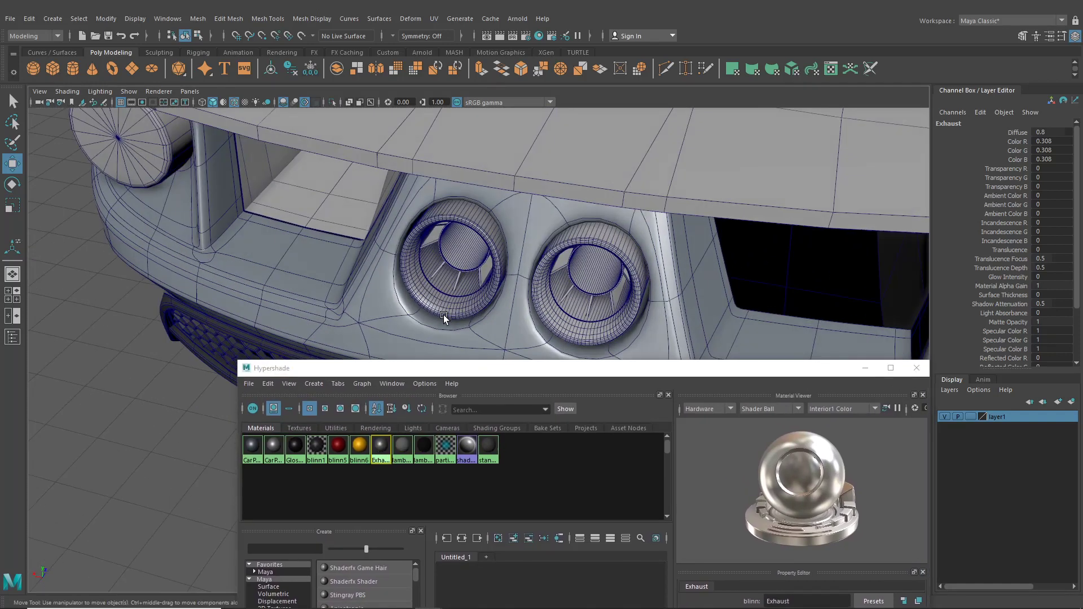
click(459, 262)
click(592, 290)
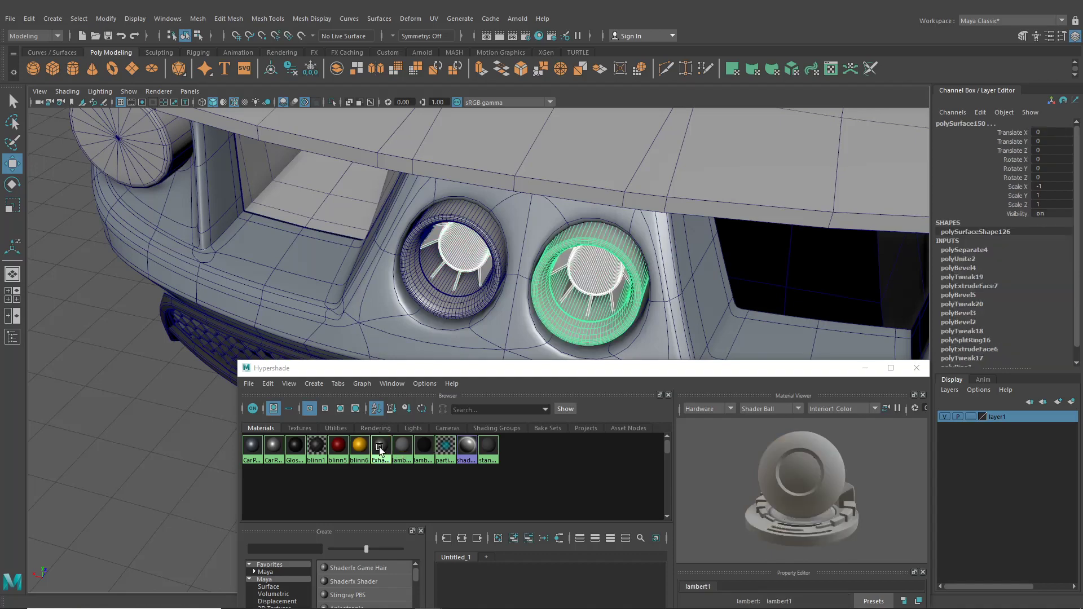
right_drag(379, 447, 375, 384)
- Turn off the wireframe overlay on the shaded model, close Hypershade and deselect the exhaust pipes
alt+drag(186, 315, 777, 329)
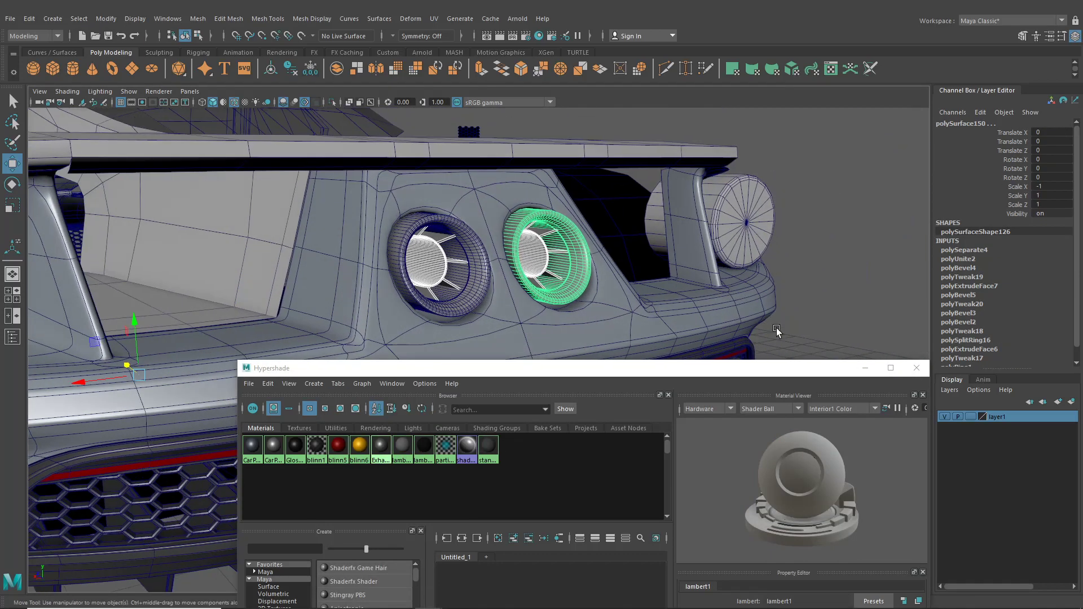
click(233, 102)
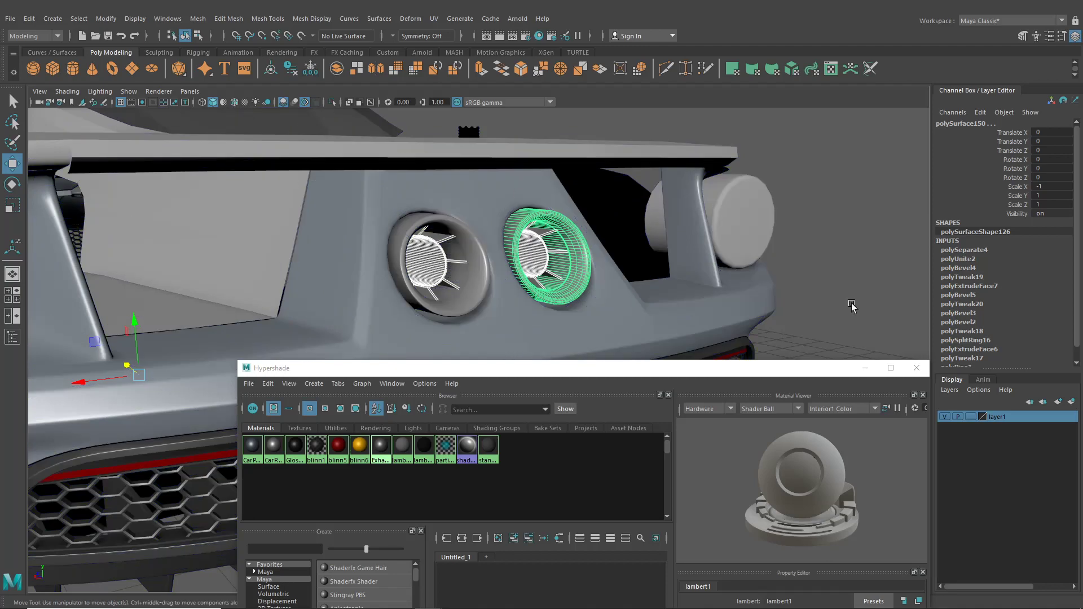
click(917, 368)
click(834, 316)
- Examine the shaded exhaust pipes from behind the car, from inside the rear panel and from a distance
alt+drag(835, 316, 699, 352)
scroll(699, 352, down, 4)
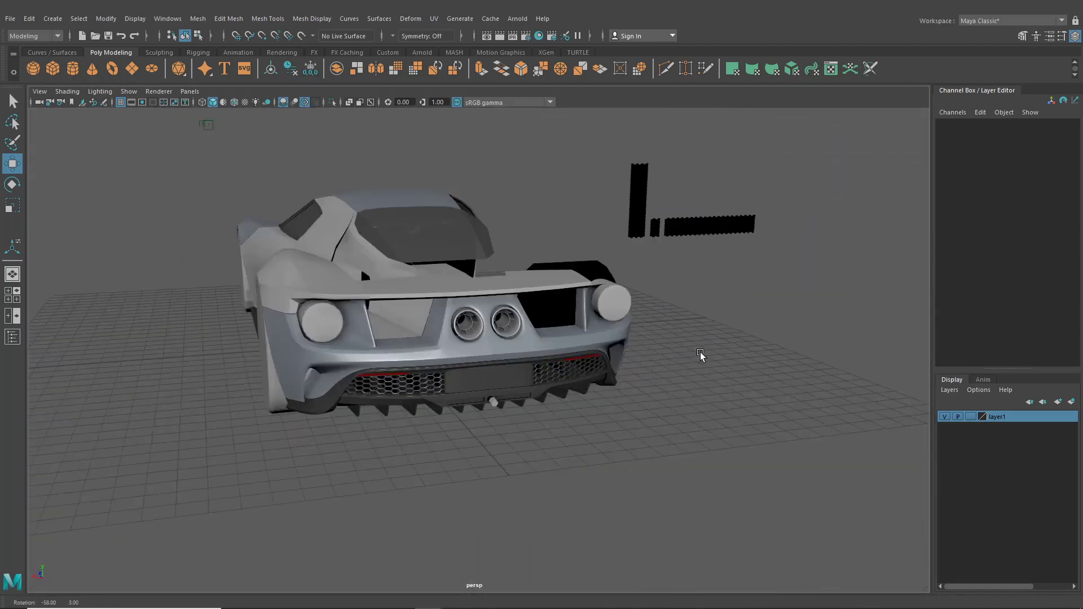
scroll(614, 348, up, 6)
alt+drag(614, 347, 425, 406)
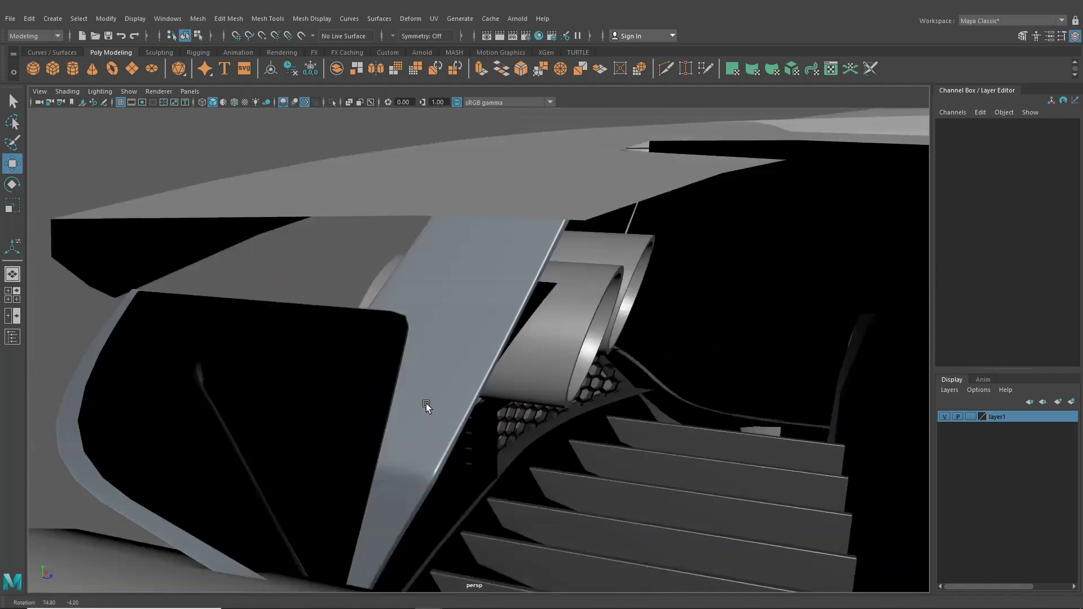
scroll(668, 324, up, 3)
scroll(668, 323, down, 5)
alt+drag(529, 346, 640, 358)
scroll(589, 340, up, 2)
scroll(589, 339, up, 2)
scroll(607, 271, down, 6)
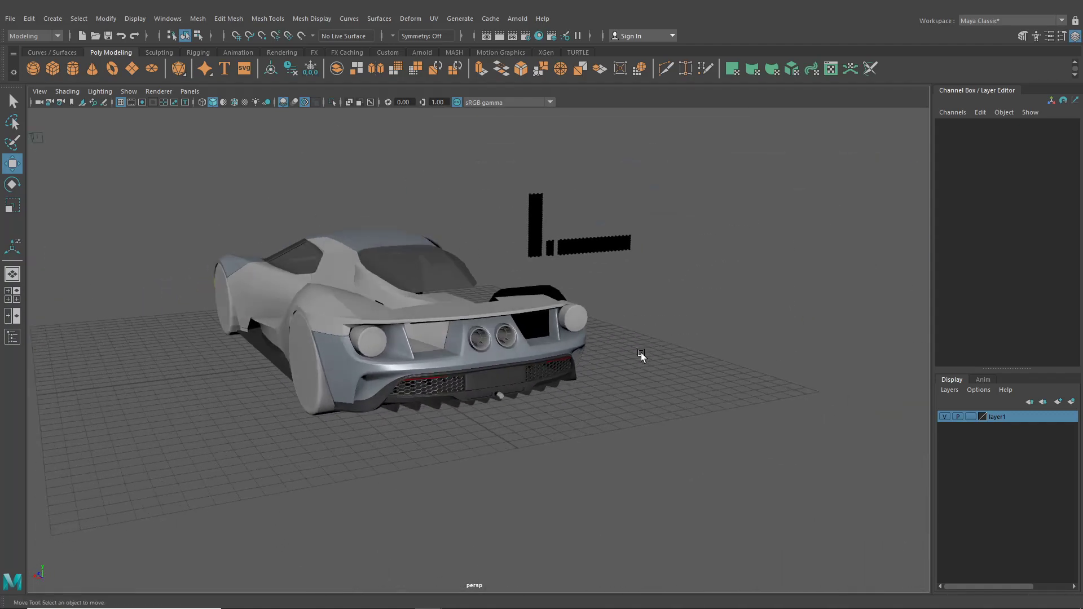
scroll(585, 118, up, 4)
- Darken the Exhaust material's color to 0.105 in Hypershade, then close the editor
click(540, 37)
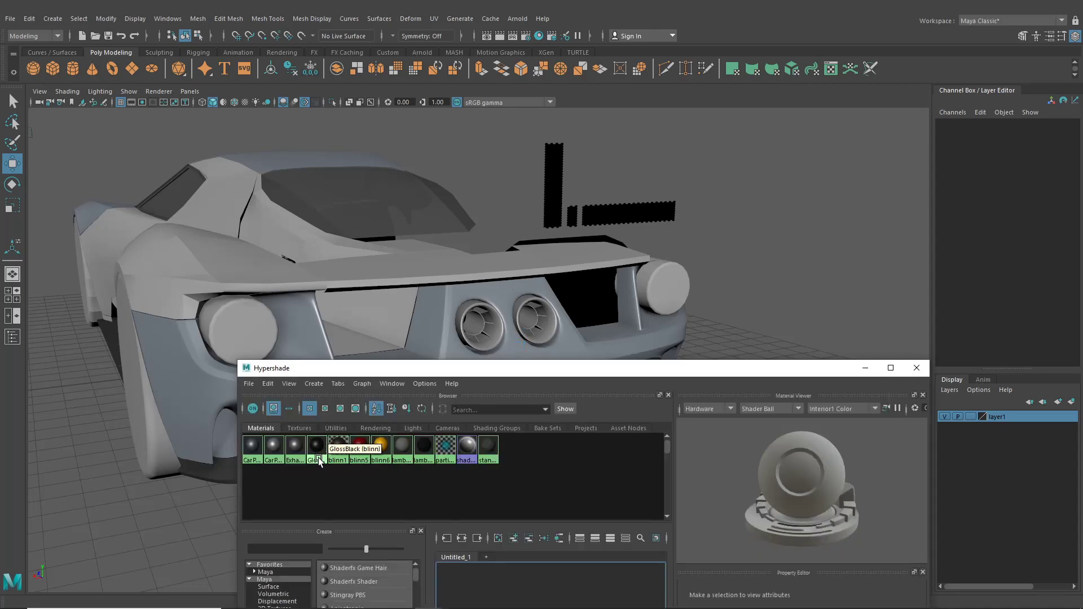
drag(374, 373, 271, 104)
click(214, 180)
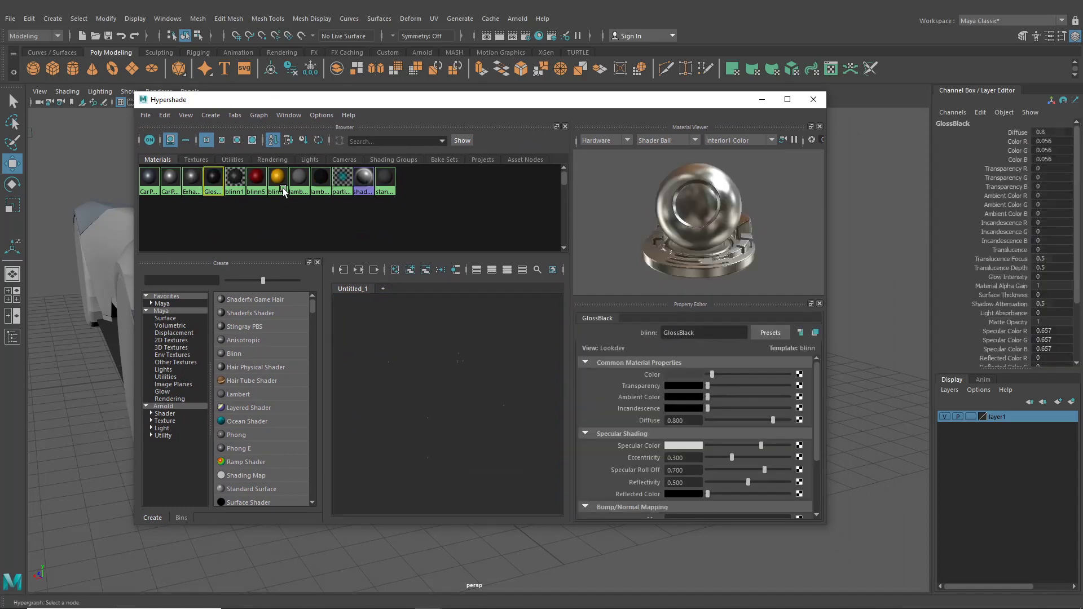
click(192, 179)
drag(731, 373, 719, 374)
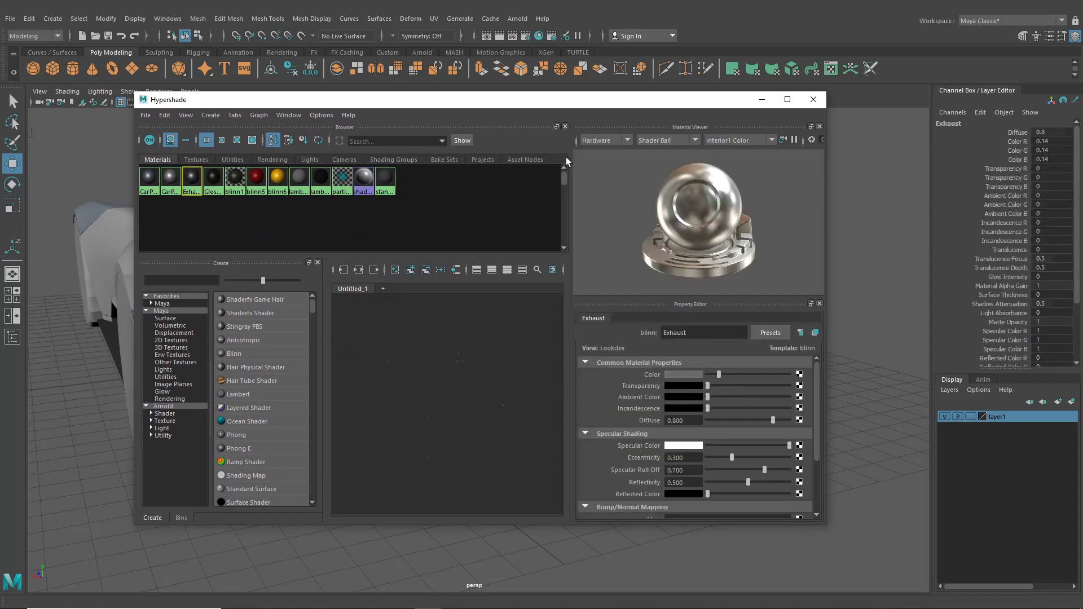
drag(546, 104, 554, 286)
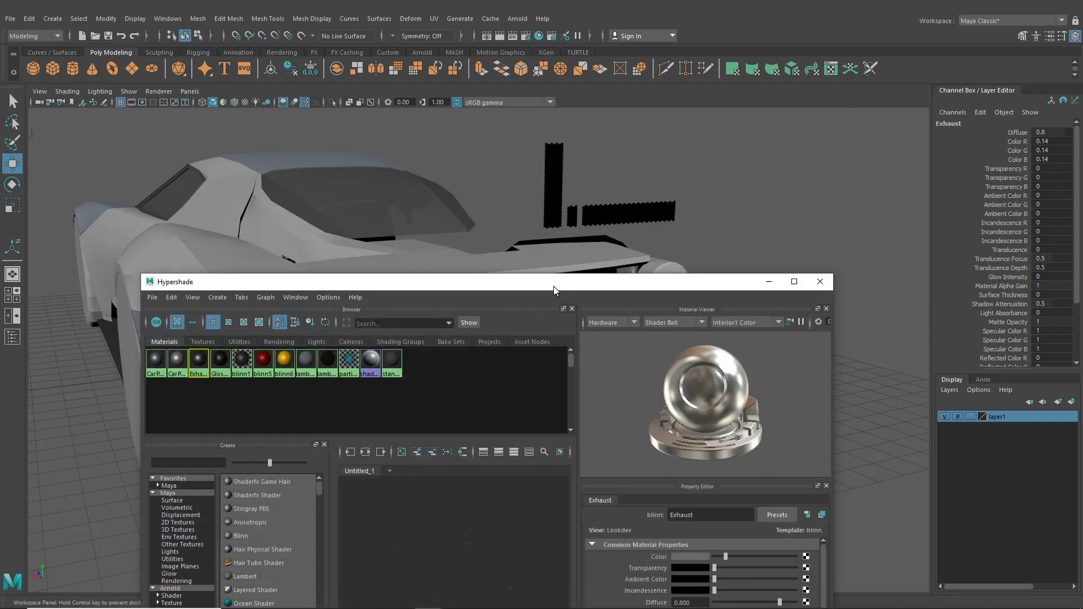
drag(726, 557, 723, 557)
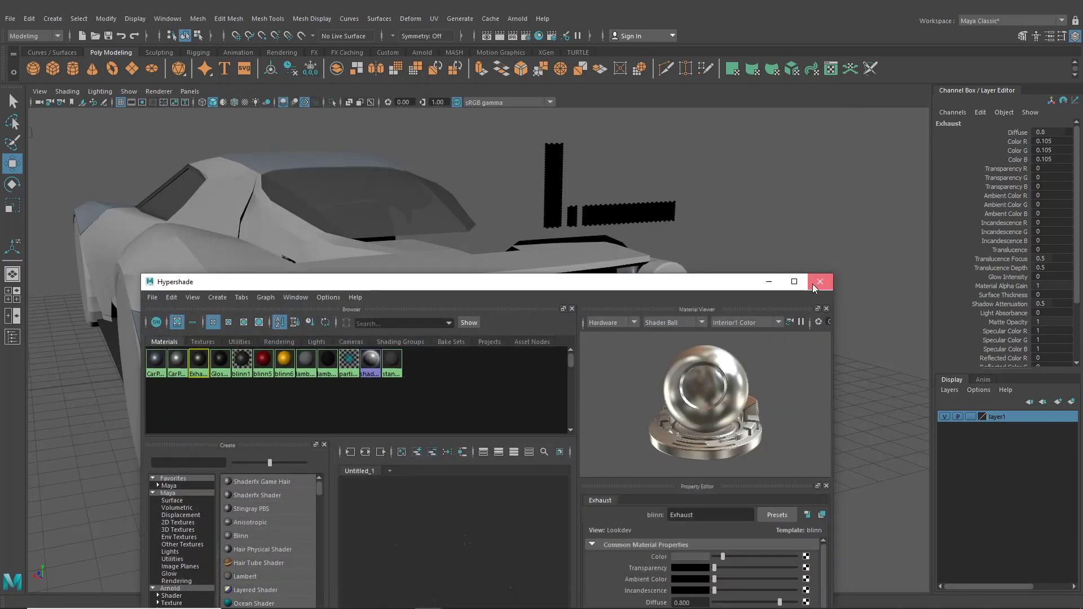
click(820, 281)
- Examine the darker exhaust pipes up close and the car's whole rear end from several angles
alt+drag(818, 285, 666, 394)
scroll(634, 407, up, 4)
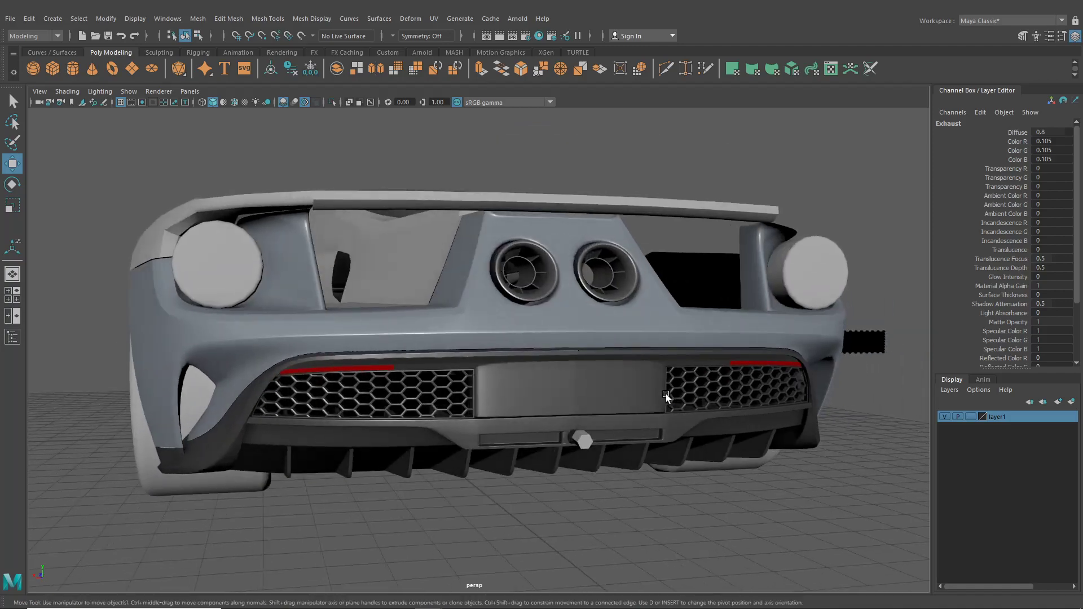
scroll(666, 393, up, 4)
alt+drag(581, 350, 606, 379)
scroll(592, 340, down, 5)
alt+drag(592, 340, 418, 351)
scroll(566, 380, up, 5)
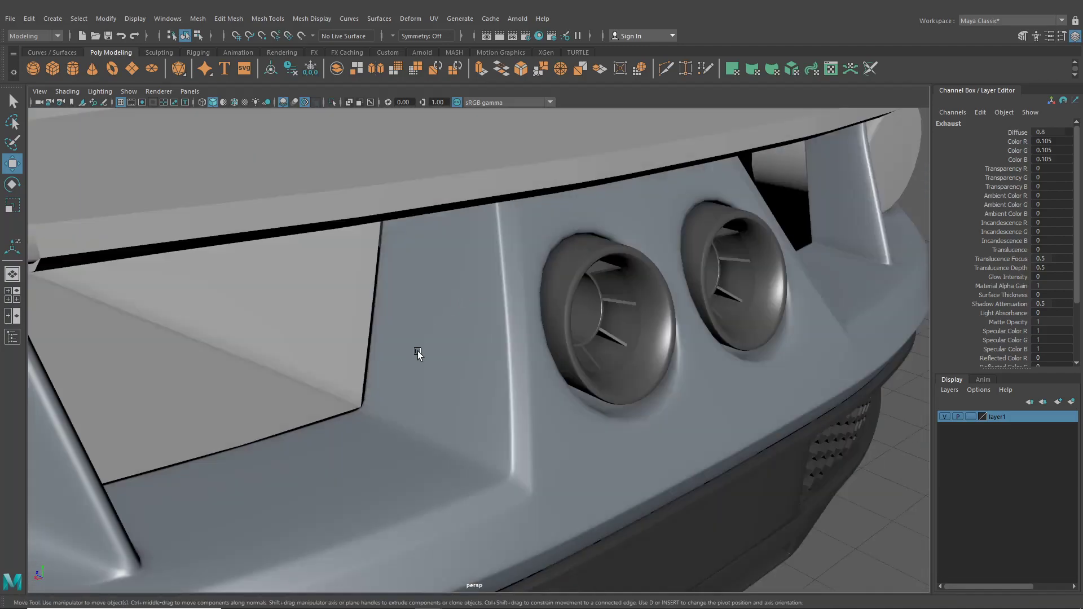
scroll(418, 351, down, 4)
alt+middle_drag(418, 351, 541, 283)
scroll(415, 327, down, 1)
alt+drag(415, 330, 622, 266)
scroll(615, 239, down, 3)
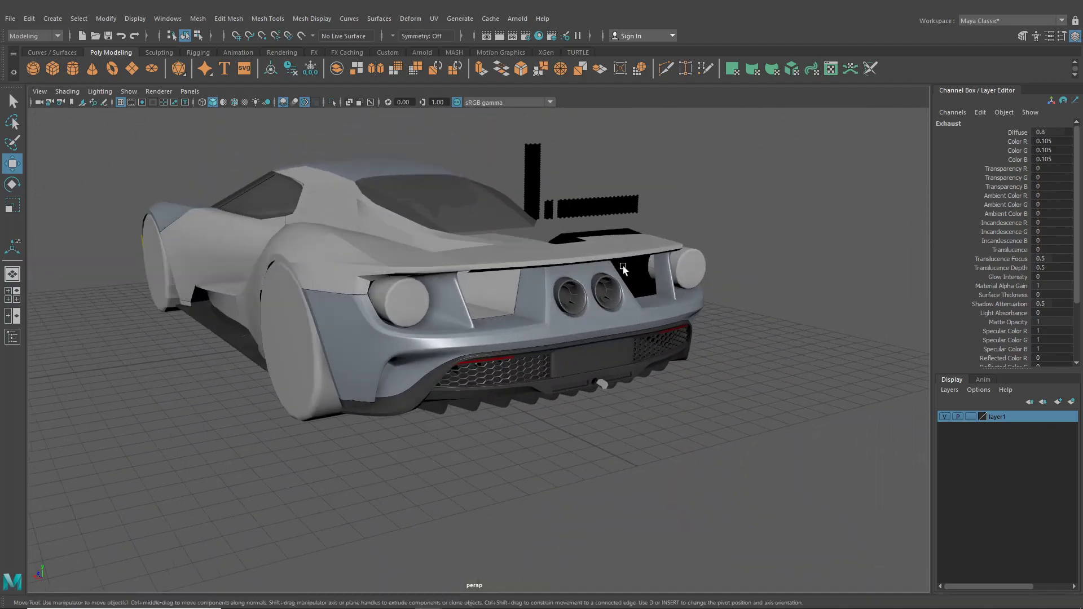
scroll(623, 265, up, 5)
alt+drag(579, 300, 485, 395)
alt+middle_drag(492, 393, 497, 416)
alt+drag(497, 419, 478, 368)
scroll(479, 368, up, 6)
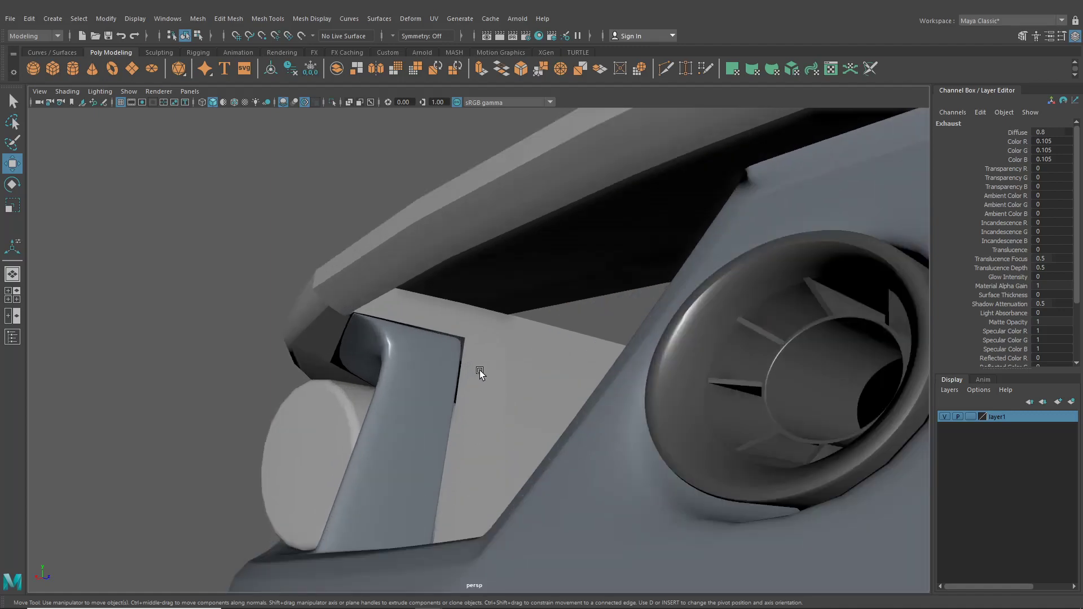
scroll(583, 353, down, 5)
alt+drag(630, 385, 643, 430)
scroll(456, 241, down, 5)
alt+drag(489, 343, 549, 347)
scroll(504, 383, down, 4)
scroll(550, 344, up, 4)
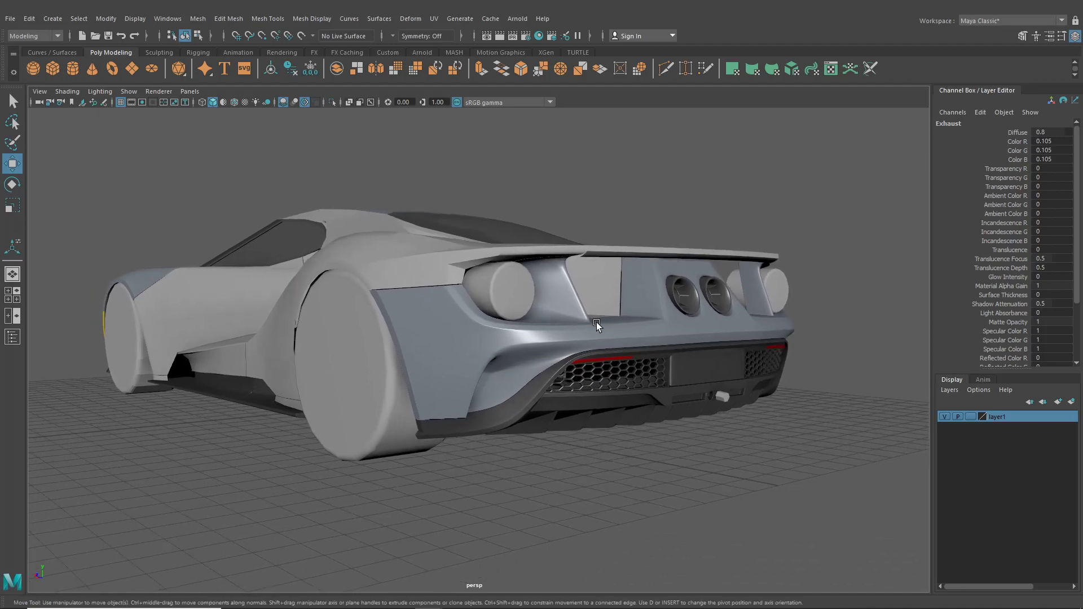
mouse_move(597, 323)
alt+mouse_down()
mouse_move(598, 334)
mouse_move(524, 328)
mouse_move(587, 340)
alt+mouse_up()
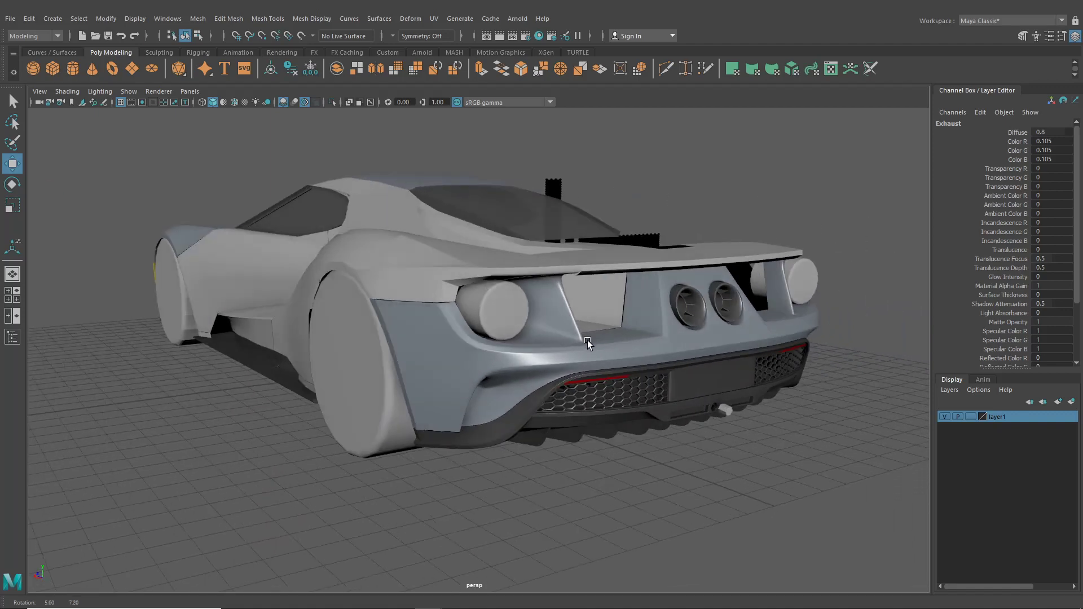